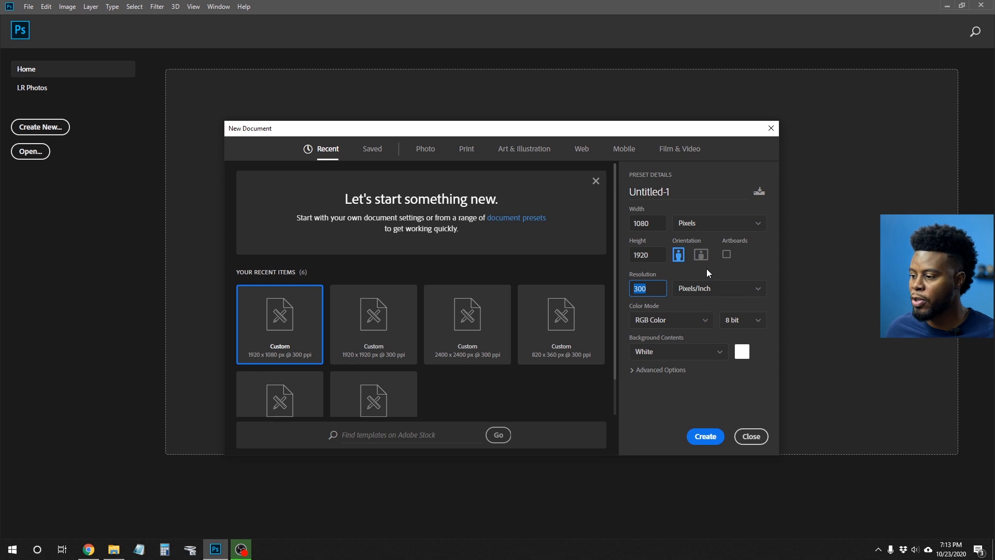
Create a 1080 × 1920 px portrait document at 300 pixels/inch and place the LSPV 025 BTS 002 photo in it
{"action": "left_click", "coordinate": [706, 436]}
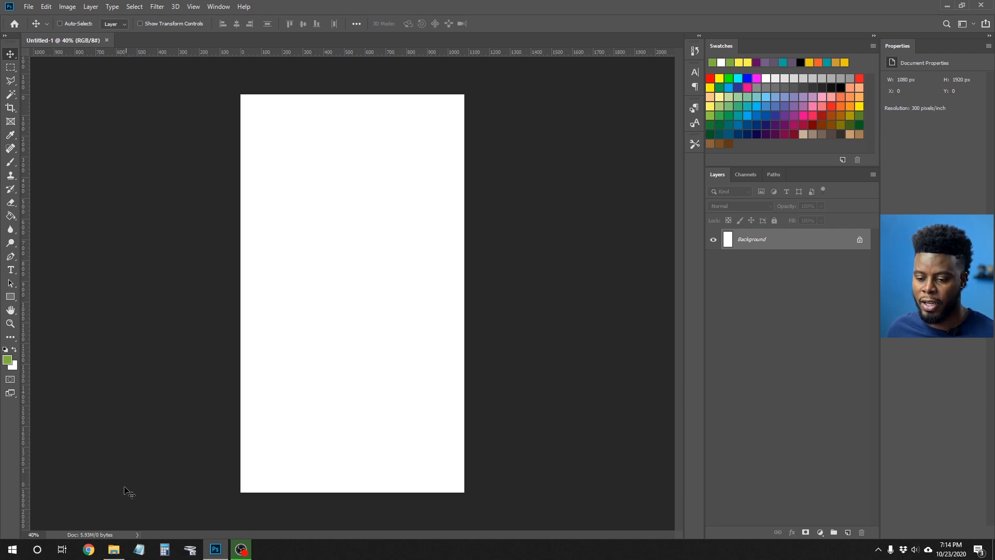
{"action": "left_click", "coordinate": [114, 549]}
{"action": "left_click_drag", "start_coordinate": [701, 337], "coordinate": [349, 269]}
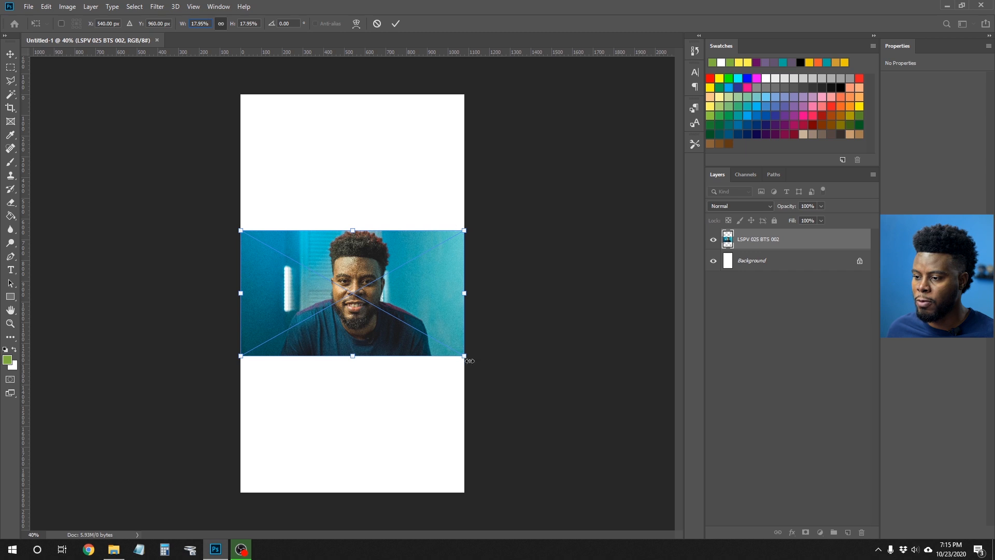
Scale the placed photo to 60% and position it so the face is centred and the photo fills the canvas
{"action": "left_click_drag", "start_coordinate": [465, 232], "coordinate": [587, 126]}
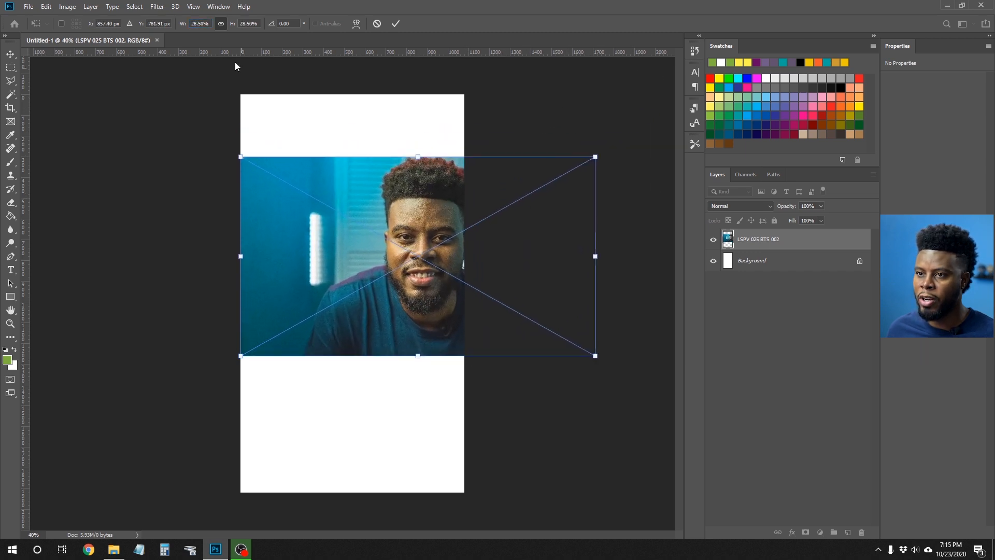
{"action": "left_click", "coordinate": [183, 24]}
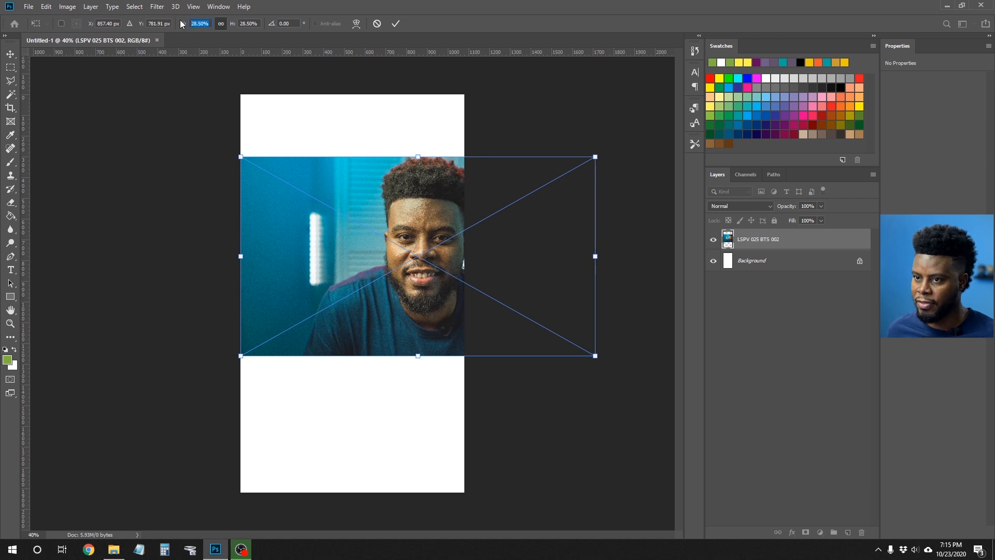
{"action": "type", "text": "60"}
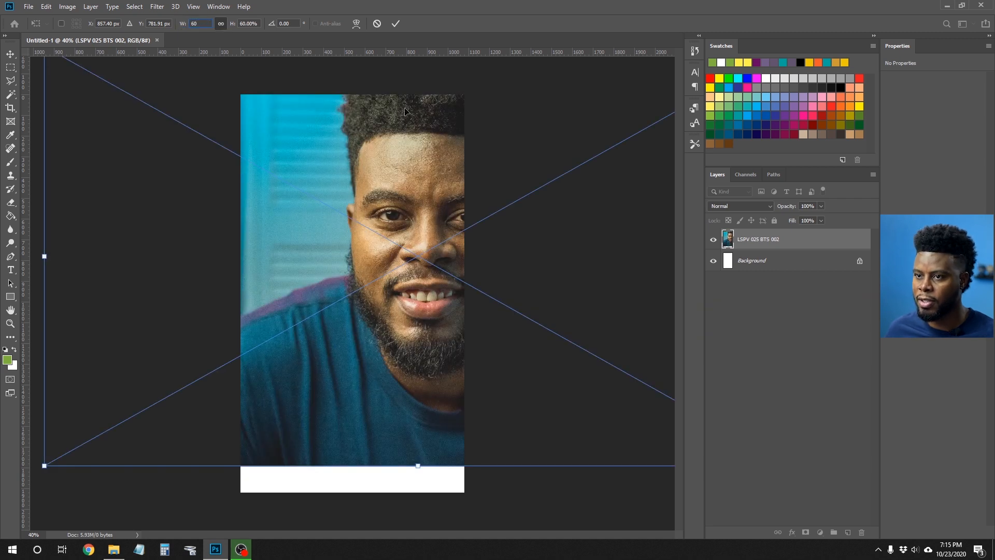
{"action": "key", "text": "Return"}
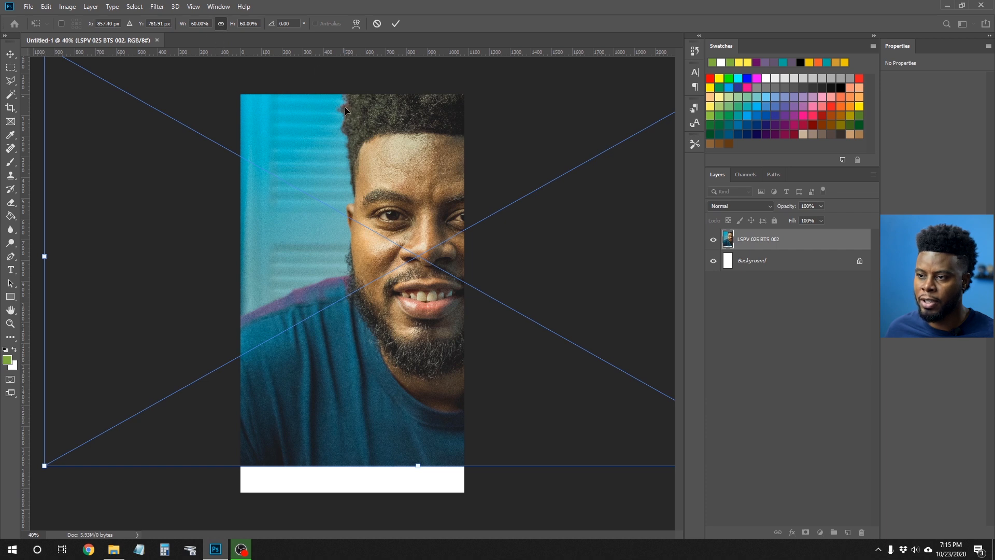
{"action": "left_click_drag", "start_coordinate": [211, 22], "coordinate": [183, 20]}
{"action": "left_click_drag", "start_coordinate": [258, 23], "coordinate": [236, 24]}
{"action": "left_click_drag", "start_coordinate": [426, 122], "coordinate": [355, 168]}
{"action": "key", "text": "Return"}
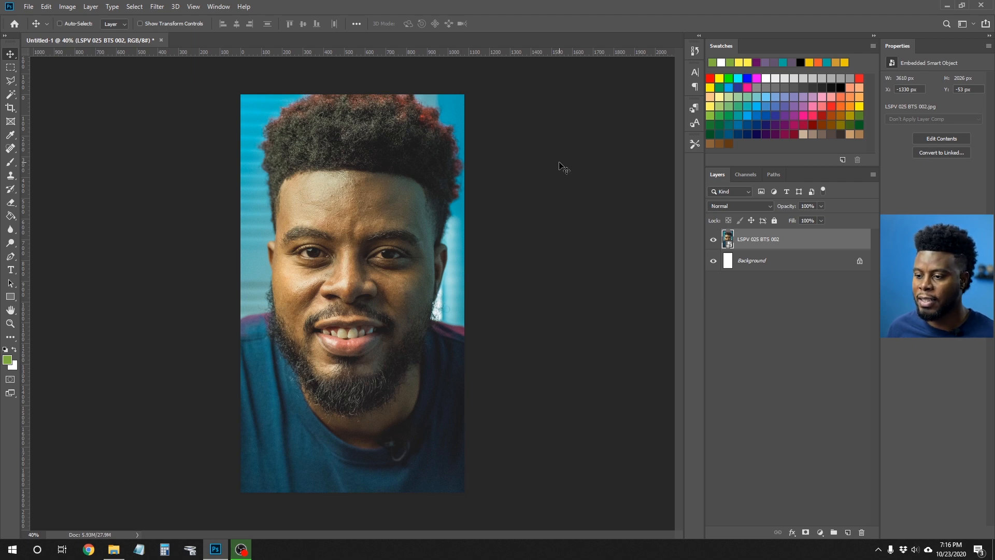
Place the adobe-premiere-pro-logo-3 image, scaled to about 217 × 211 px, on the lower left of the portrait's shirt
{"action": "left_click", "coordinate": [114, 550]}
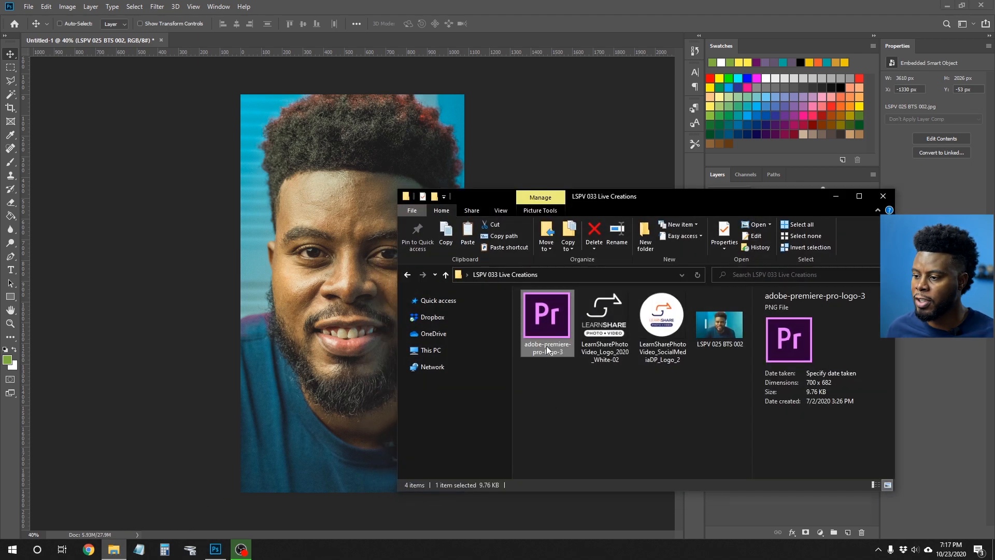
{"action": "left_click_drag", "start_coordinate": [554, 322], "coordinate": [334, 254]}
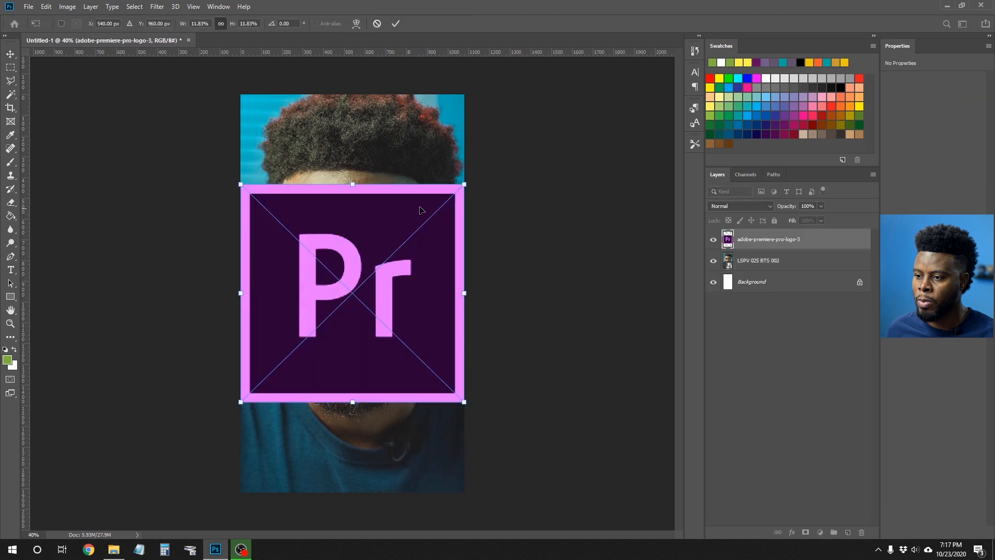
{"action": "left_click_drag", "start_coordinate": [462, 184], "coordinate": [432, 219]}
{"action": "mouse_move", "coordinate": [240, 212]}
{"action": "left_mouse_down"}
{"action": "mouse_move", "coordinate": [262, 239]}
{"action": "mouse_move", "coordinate": [256, 222]}
{"action": "left_mouse_up"}
{"action": "left_click_drag", "start_coordinate": [438, 223], "coordinate": [315, 444]}
{"action": "key", "text": "Return"}
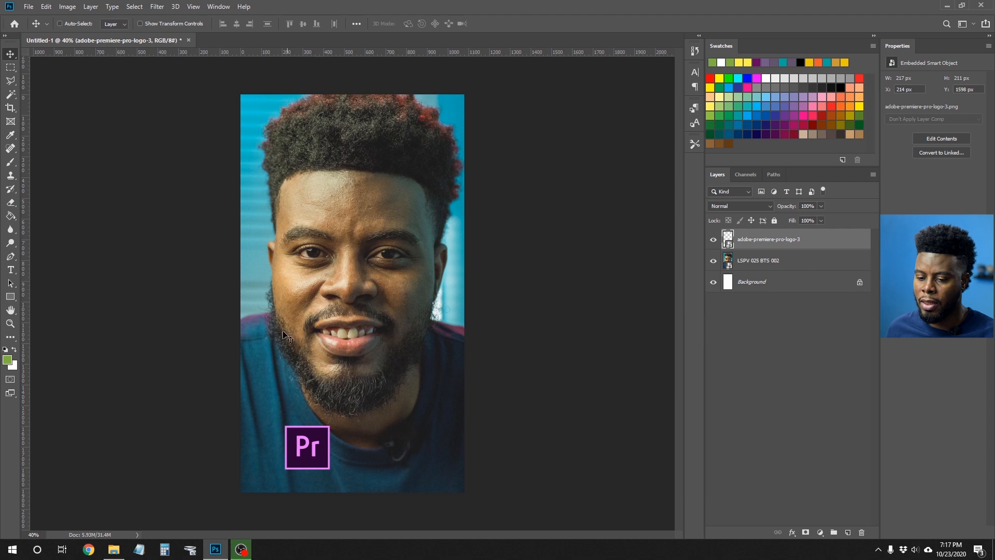
Place the LearnSharePhotoVideo_Logo_2020_White-02 image, scaled to about 196 × 194 px, just right of the Premiere Pro logo
{"action": "left_click", "coordinate": [113, 549]}
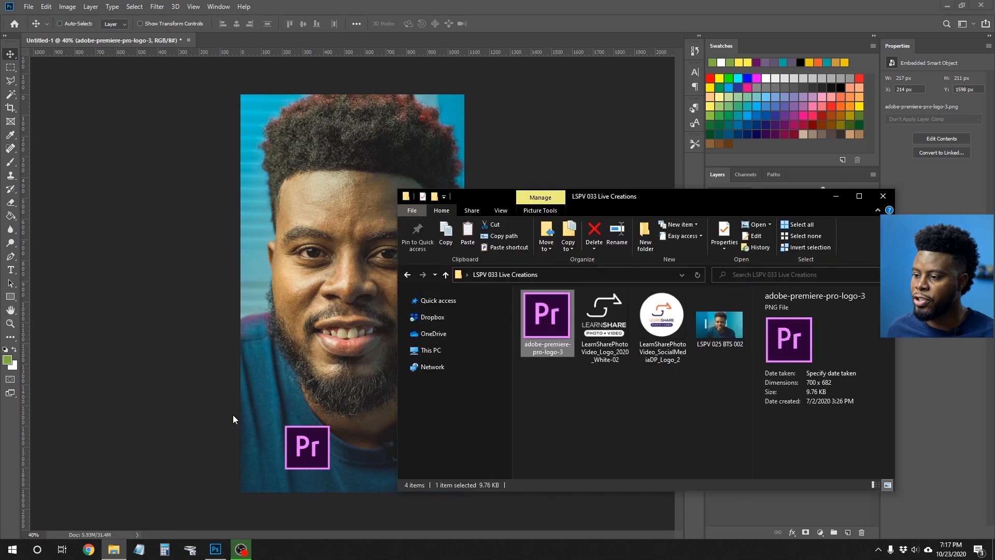
{"action": "left_click_drag", "start_coordinate": [611, 313], "coordinate": [363, 331]}
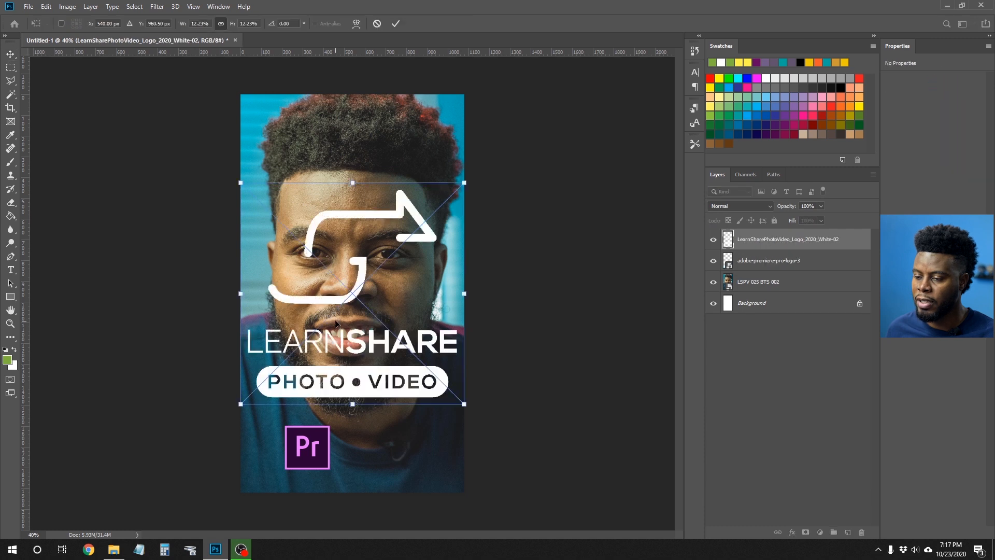
{"action": "left_click_drag", "start_coordinate": [457, 194], "coordinate": [376, 436]}
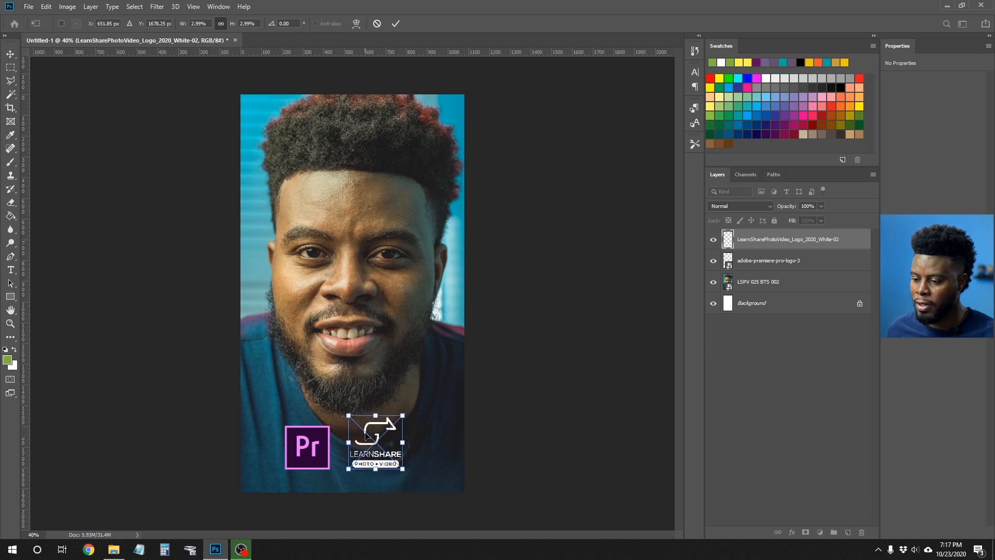
{"action": "left_click_drag", "start_coordinate": [403, 415], "coordinate": [394, 427]}
{"action": "key", "text": "Return"}
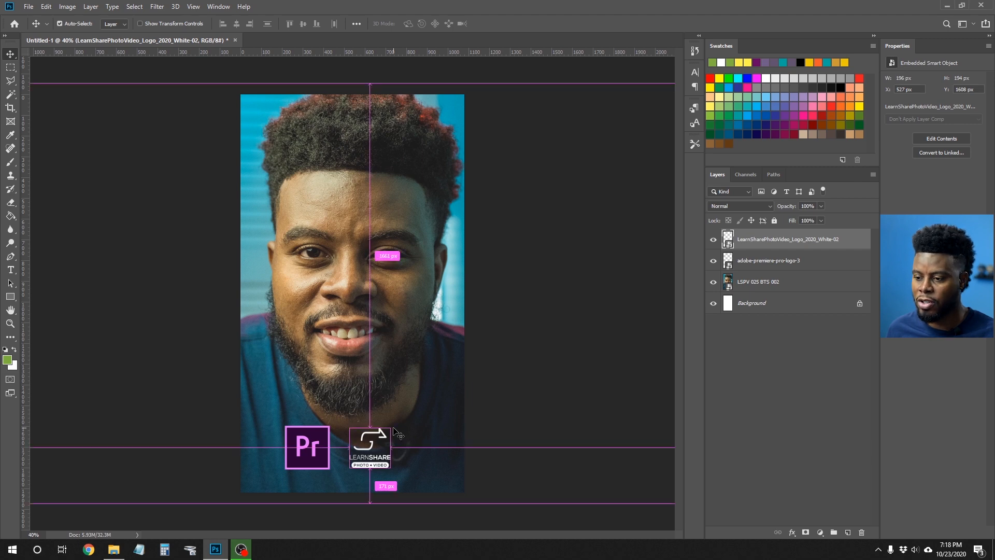
Save the project as a Photoshop file named LSPV Overlay Graphics Tutorial with Maximize Compatibility enabled
{"action": "key", "text": "ctrl+s"}
{"action": "type", "text": "LSP"}
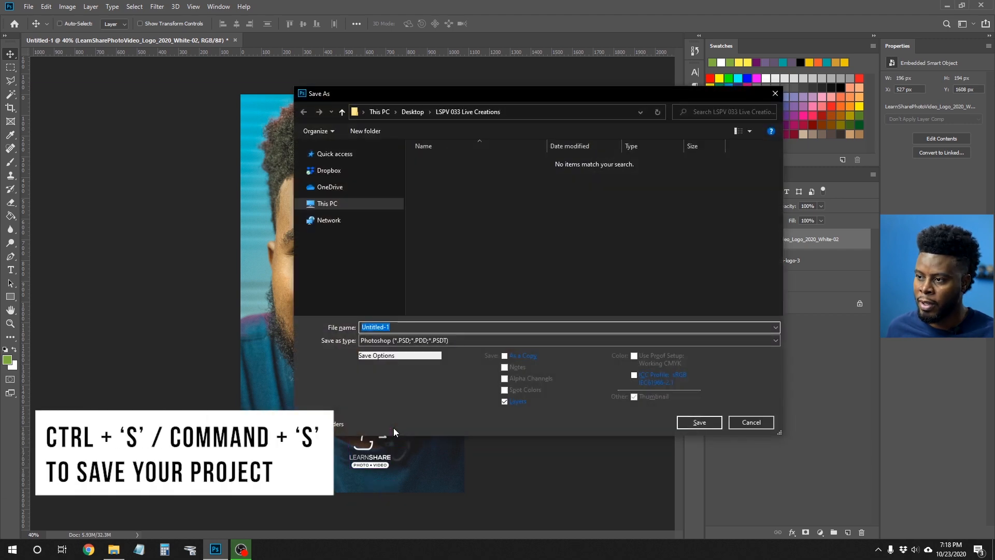
{"action": "type", "text": "V "}
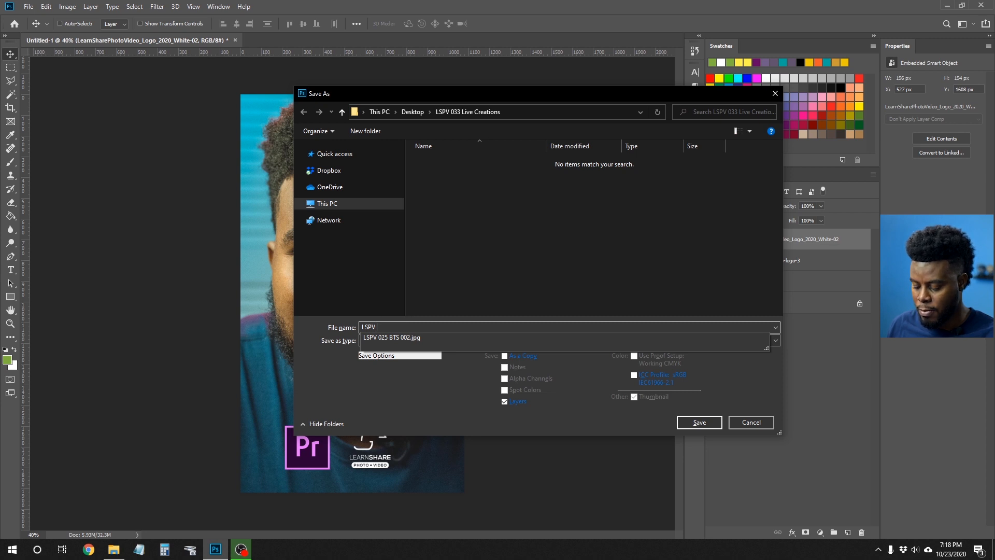
{"action": "type", "text": "0"}
{"action": "type", "text": "verlay G"}
{"action": "type", "text": "raphics "}
{"action": "type", "text": "Tutorial"}
{"action": "key", "text": "Return"}
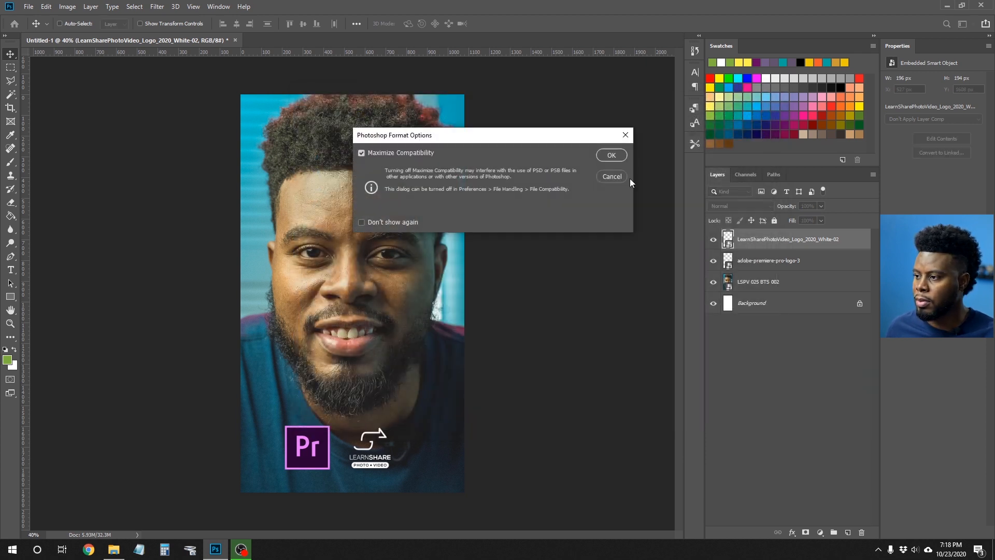
{"action": "left_click", "coordinate": [612, 155]}
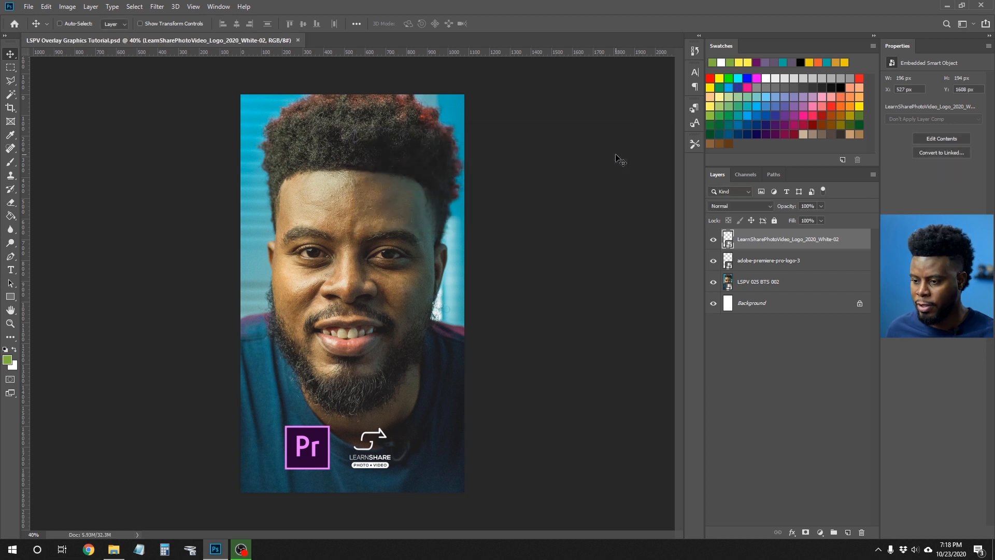
Switch to full screen mode with the menu bar and reframe the whole canvas in the workspace
{"action": "key", "text": "f"}
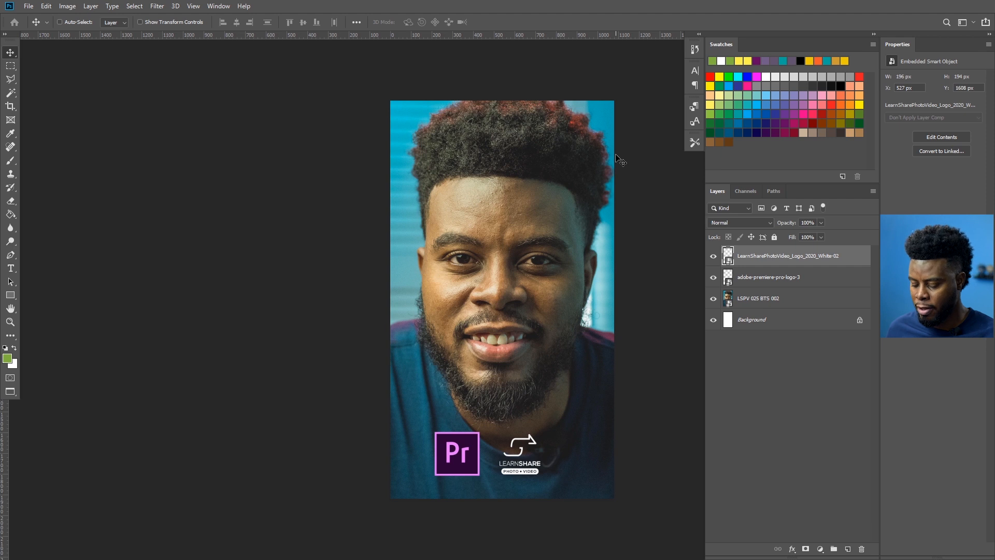
{"action": "key", "text": "h"}
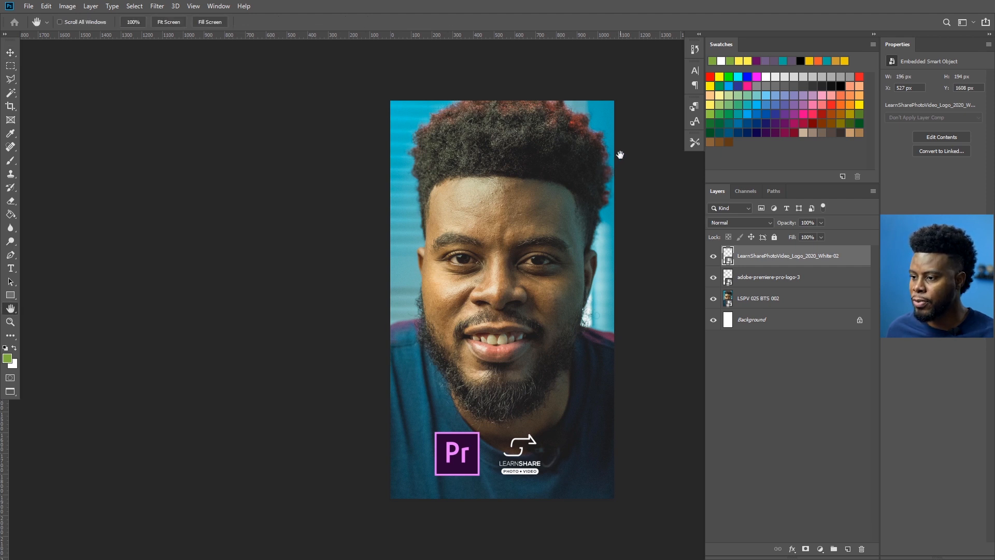
{"action": "left_click_drag", "start_coordinate": [620, 153], "coordinate": [488, 163]}
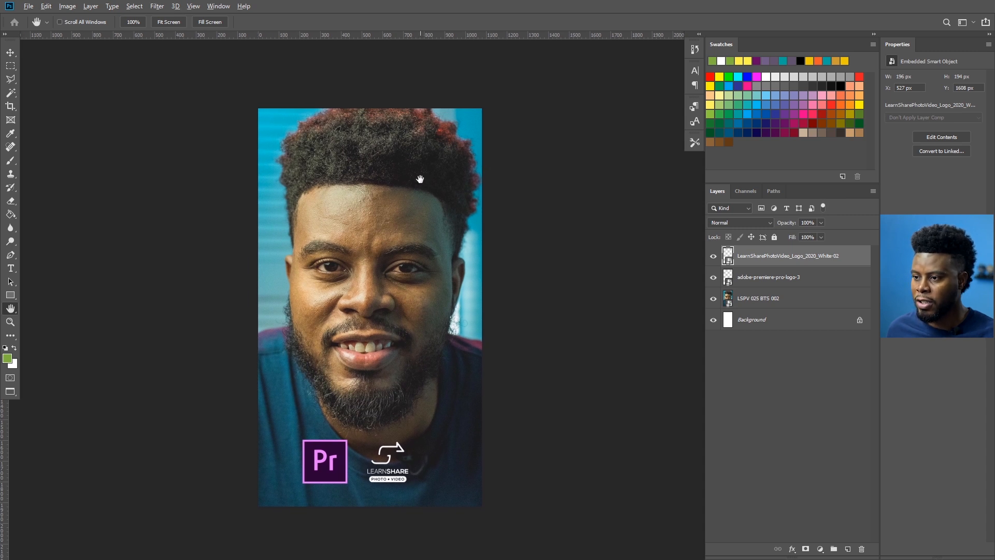
{"action": "scroll", "coordinate": [420, 179], "scroll_direction": "up", "scroll_amount": 1}
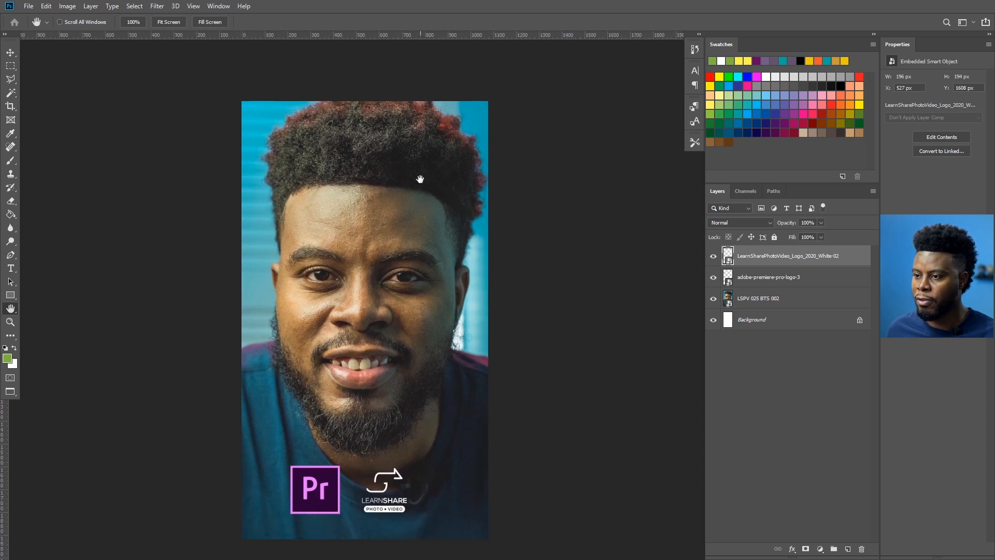
{"action": "left_click_drag", "start_coordinate": [391, 222], "coordinate": [392, 208]}
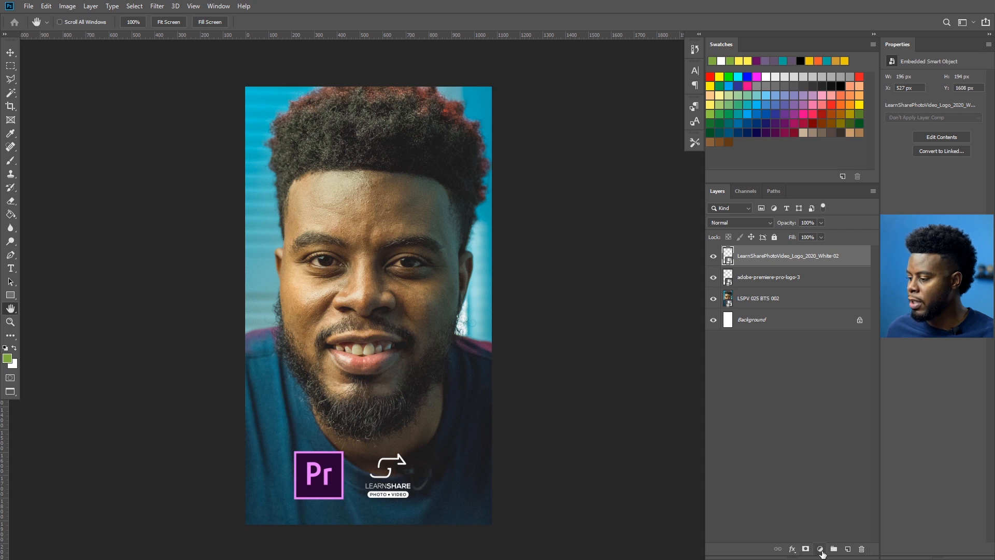
Add a solid colour fill layer in green #80b341 and place it beneath both logos, directly above the photo layer
{"action": "left_click", "coordinate": [821, 550]}
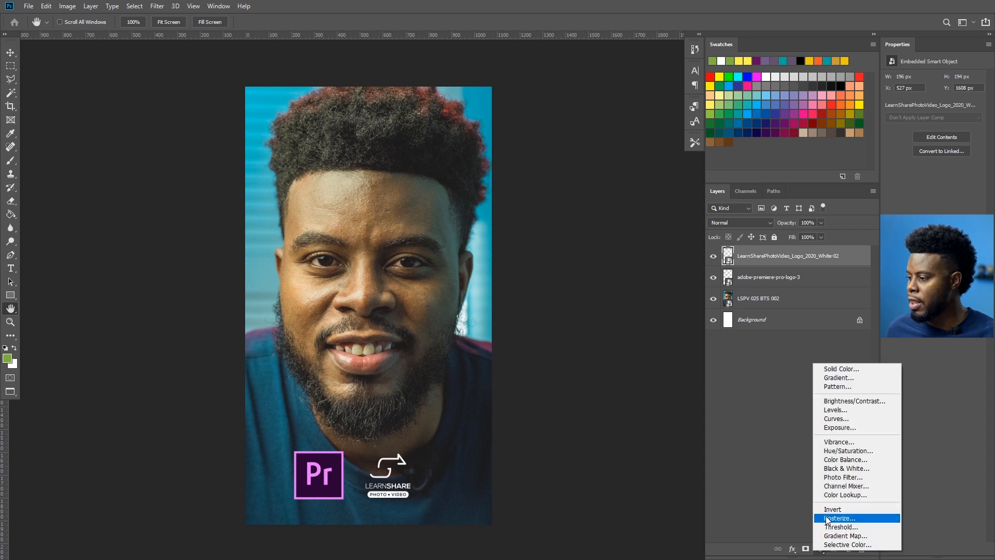
{"action": "left_click", "coordinate": [837, 369]}
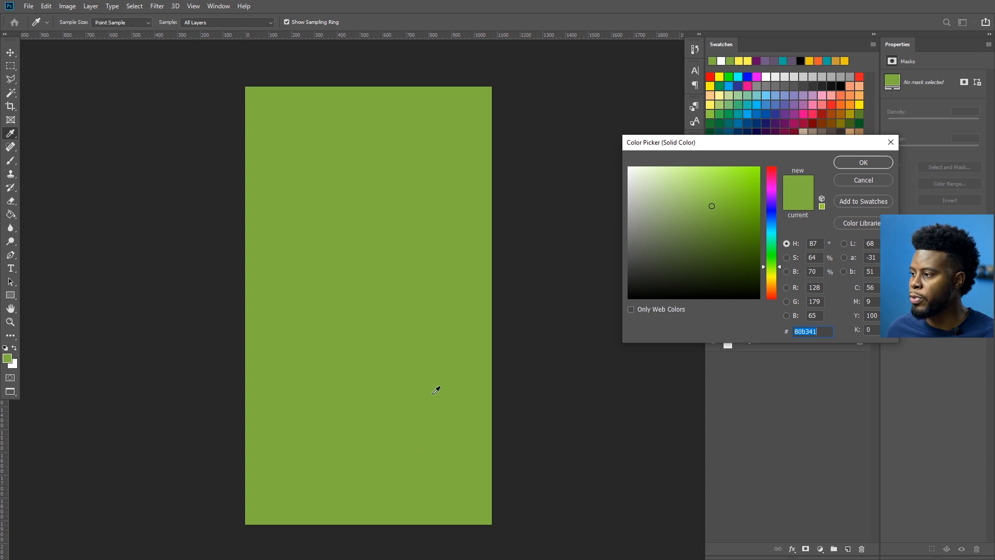
{"action": "left_click", "coordinate": [847, 164]}
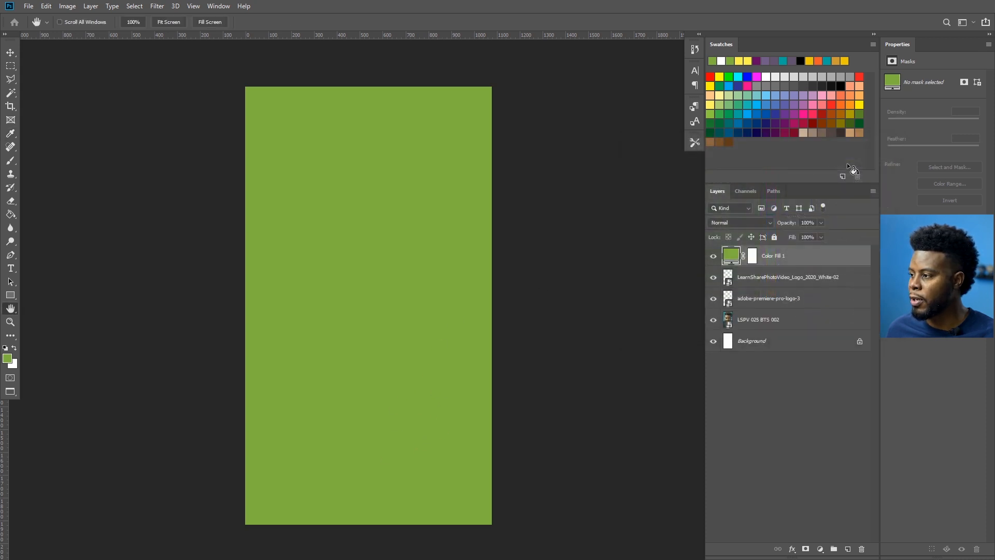
{"action": "left_click_drag", "start_coordinate": [782, 259], "coordinate": [774, 302]}
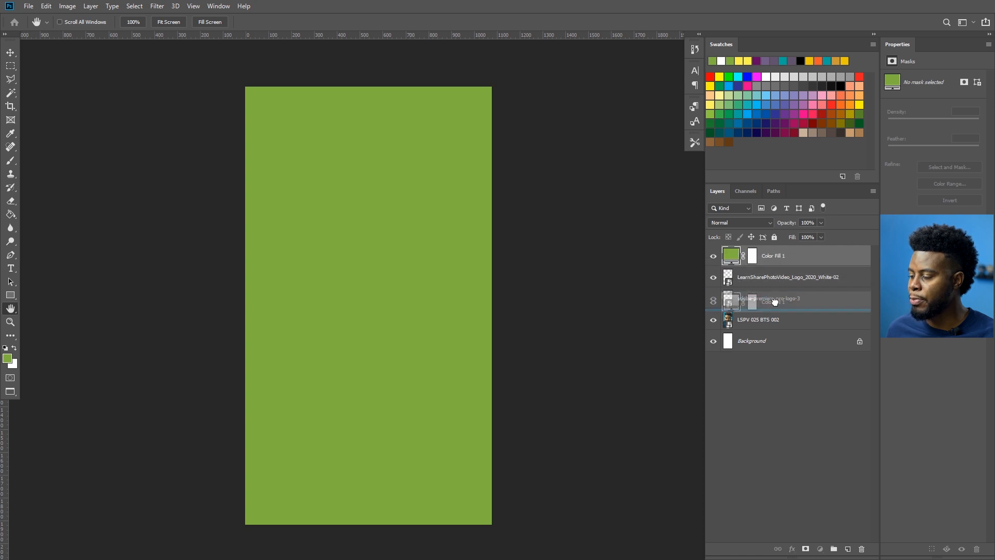
{"action": "left_click_drag", "start_coordinate": [774, 302], "coordinate": [776, 306]}
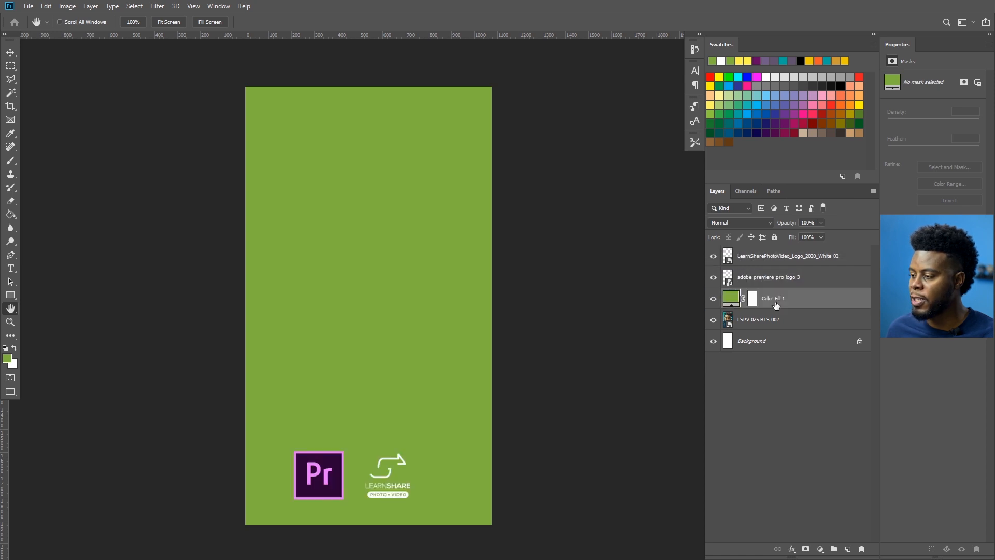
Hide and show the green fill layer to compare the design with and without it
{"action": "left_click", "coordinate": [714, 301]}
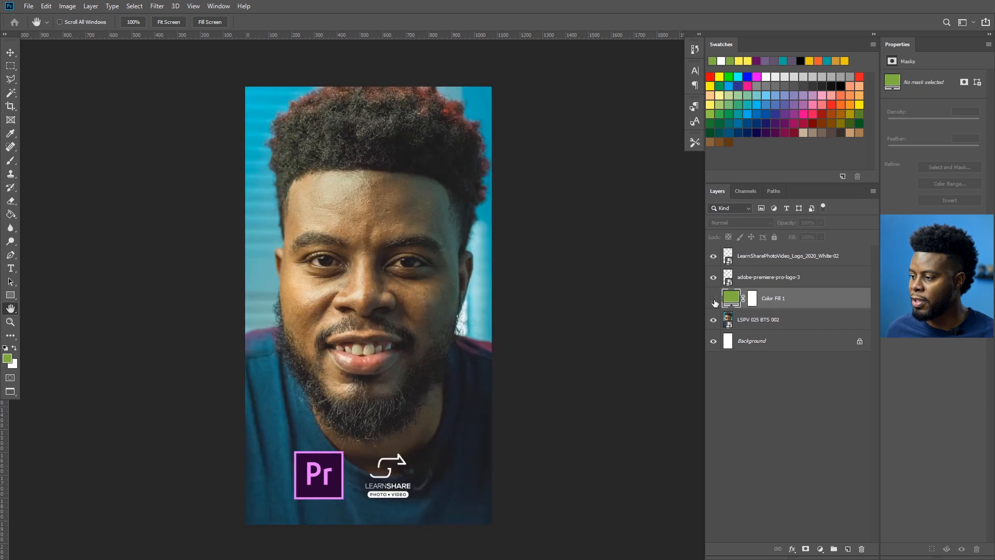
{"action": "left_click", "coordinate": [714, 300]}
{"action": "left_click", "coordinate": [713, 300]}
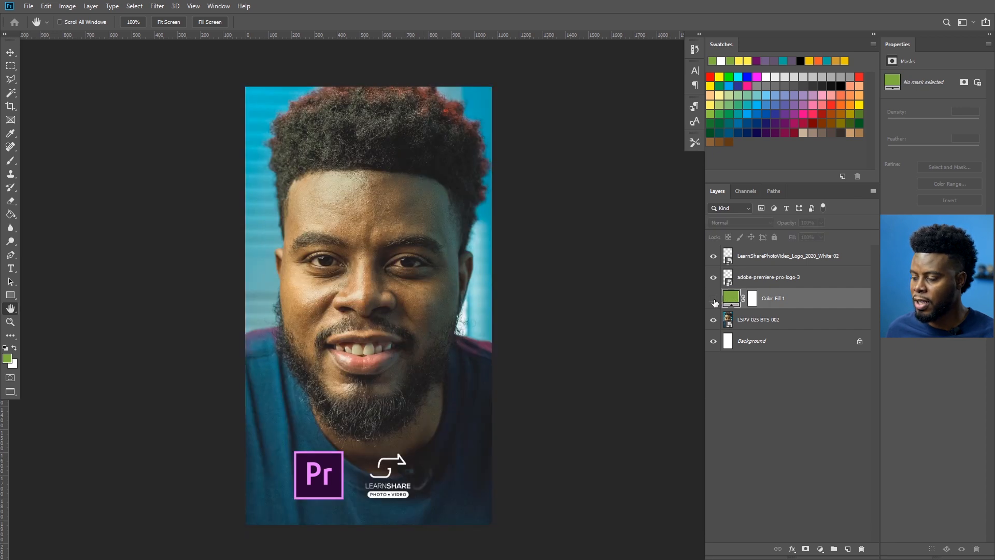
{"action": "left_click", "coordinate": [714, 299]}
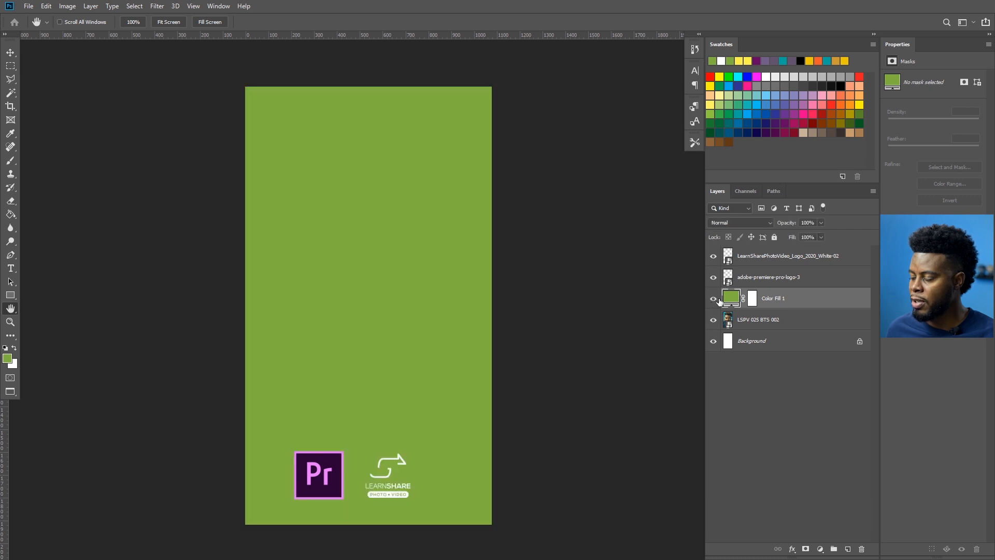
Recolour the fill layer with the dark purple #2a0034 sampled from the Premiere Pro logo's background
{"action": "double_click", "coordinate": [731, 301]}
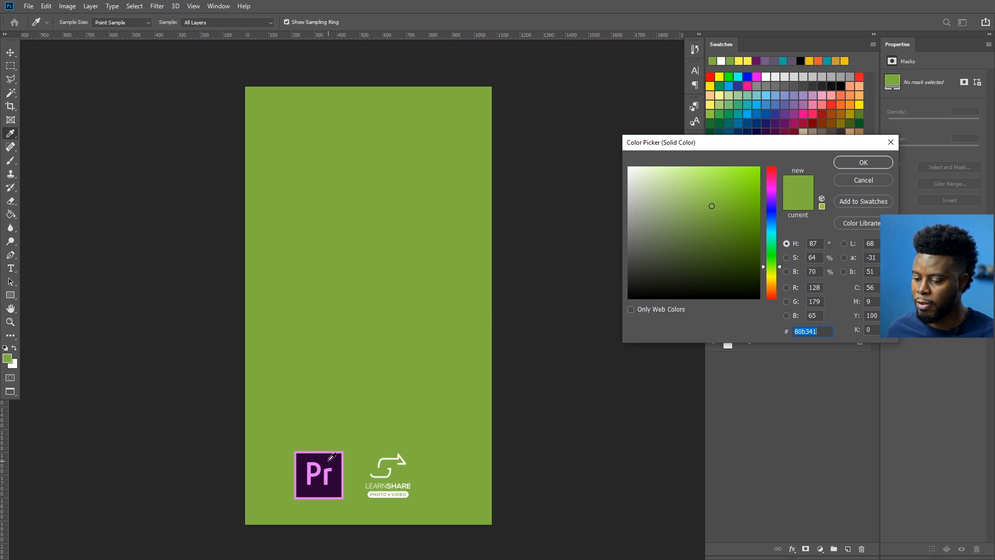
{"action": "left_click", "coordinate": [332, 456]}
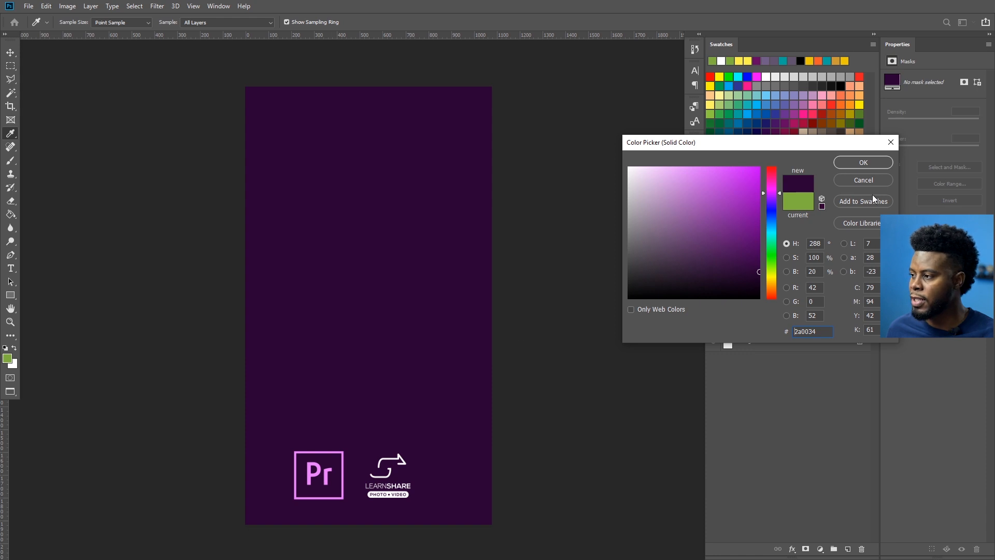
{"action": "left_click", "coordinate": [870, 163]}
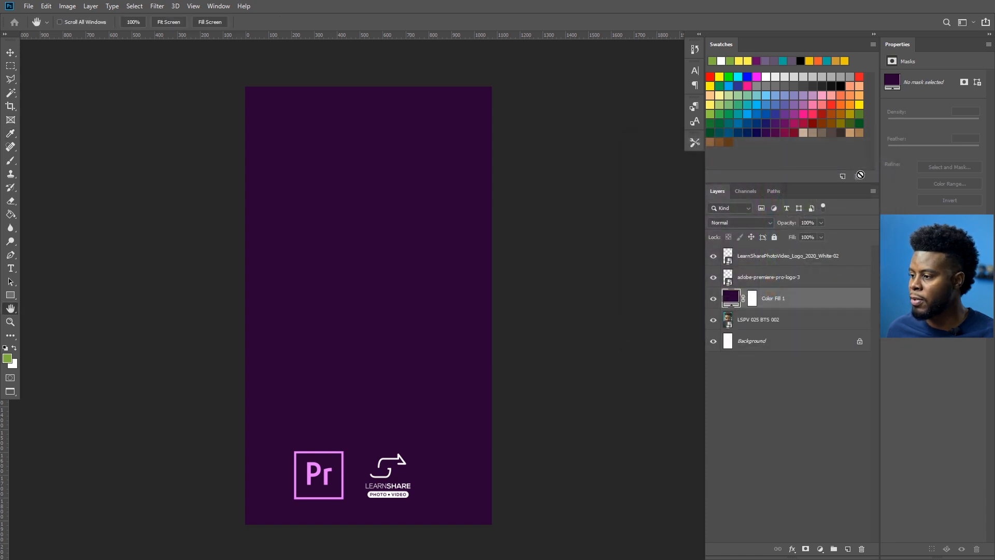
Reopen the fill layer's colour settings to examine the purple's hex code, and accept the colour as it is
{"action": "double_click", "coordinate": [731, 298]}
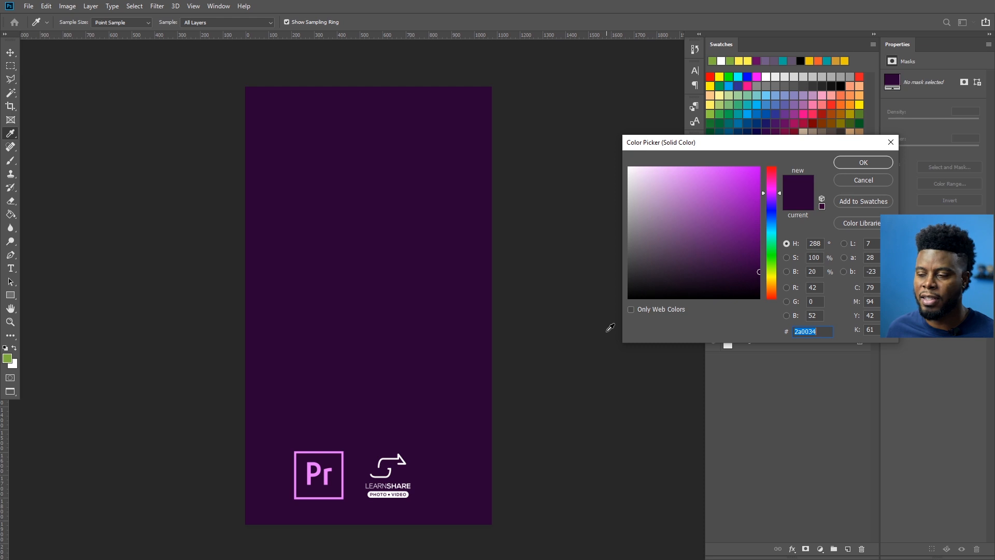
{"action": "left_click", "coordinate": [825, 331]}
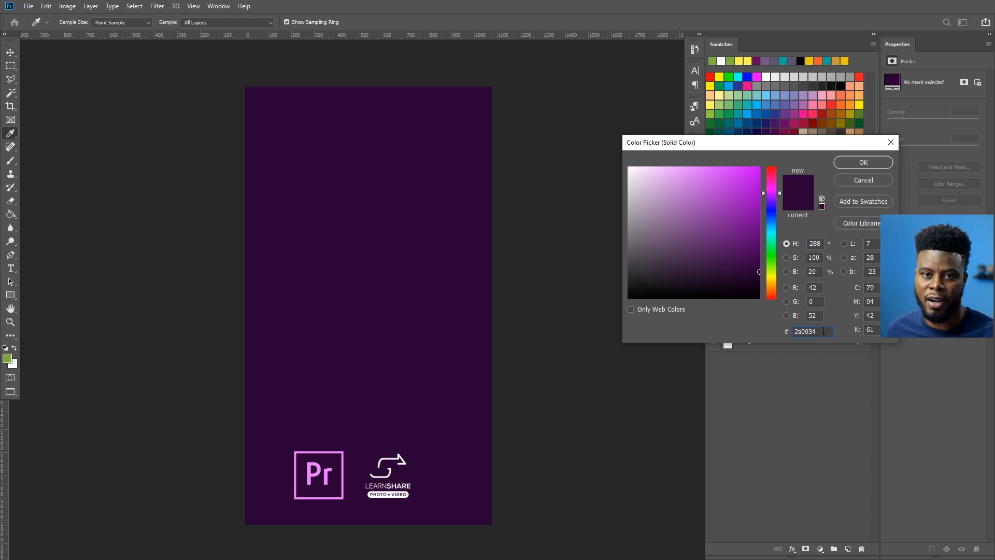
{"action": "left_click", "coordinate": [856, 161]}
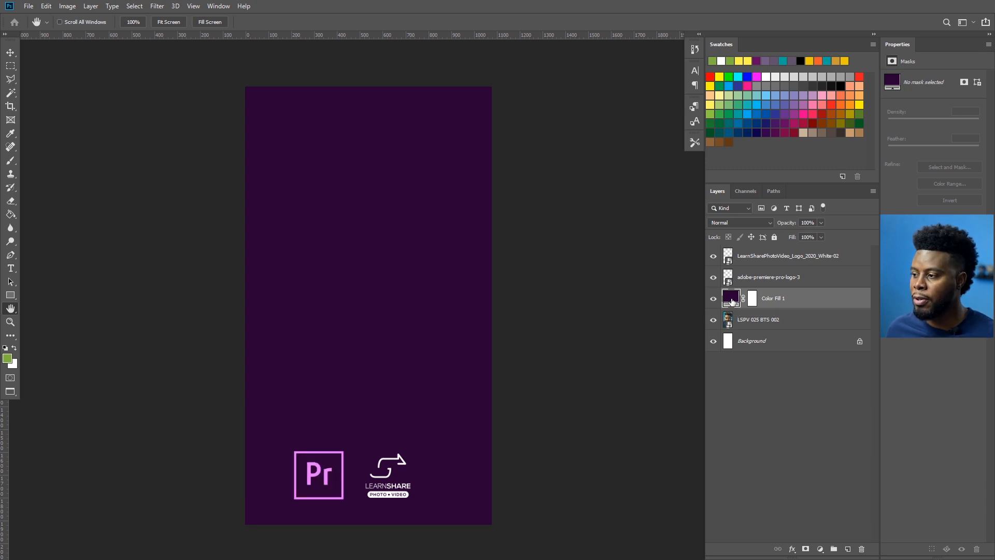
Try blend modes such as Multiply, Lighten, Linear Dodge (Add), Hard Light and Overlay on the purple fill layer, and return it to Normal
{"action": "left_click", "coordinate": [752, 224]}
{"action": "left_click", "coordinate": [751, 224]}
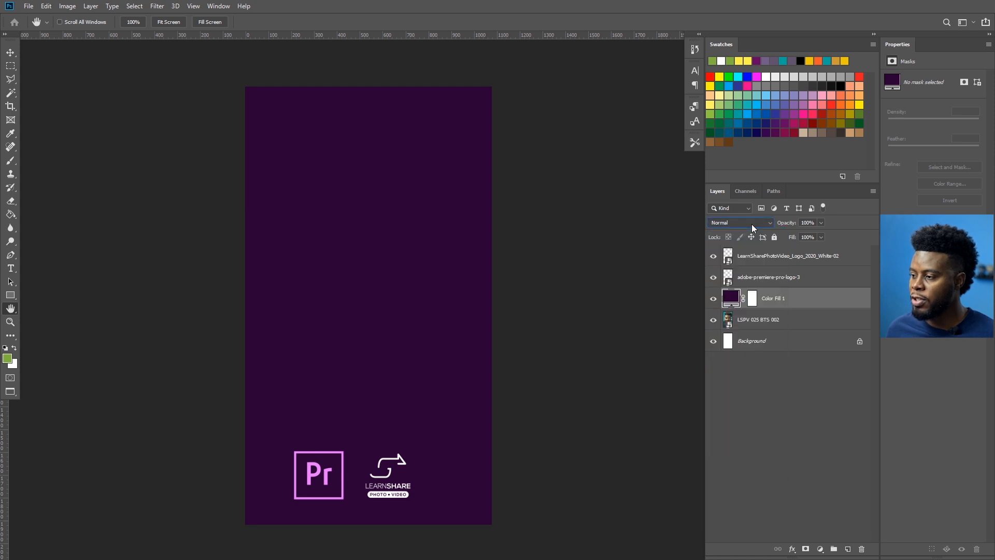
{"action": "left_click", "coordinate": [752, 224]}
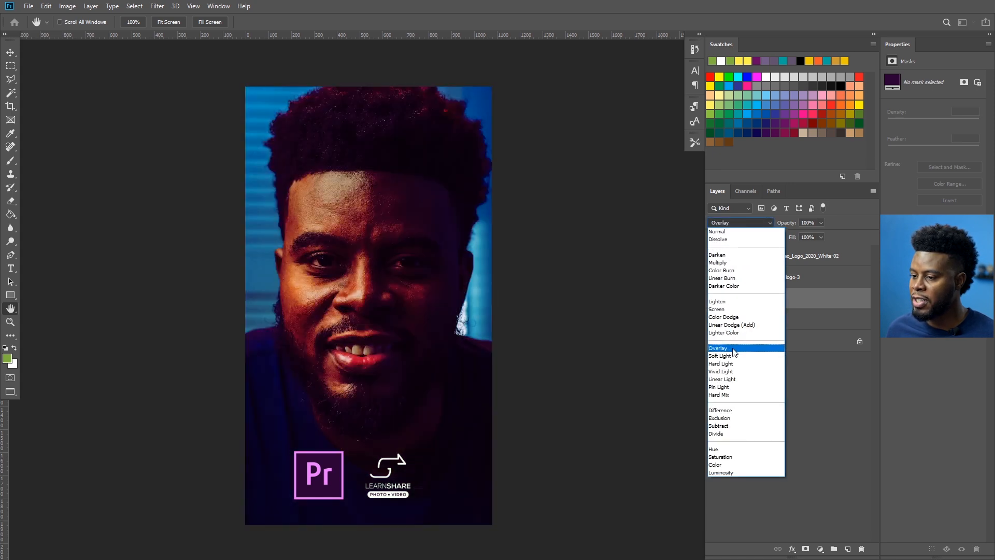
{"action": "left_click", "coordinate": [737, 224]}
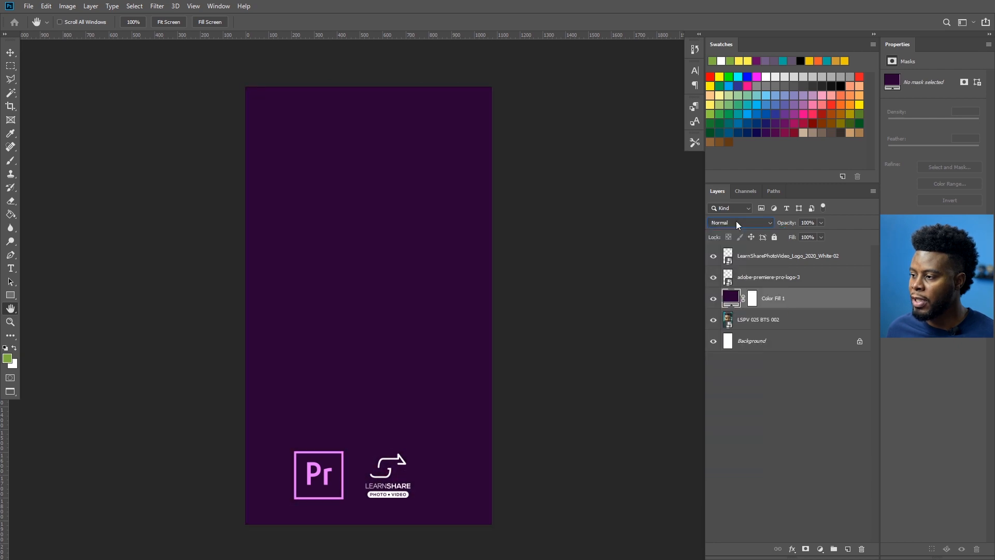
{"action": "scroll", "coordinate": [735, 222], "scroll_direction": "down", "scroll_amount": 4}
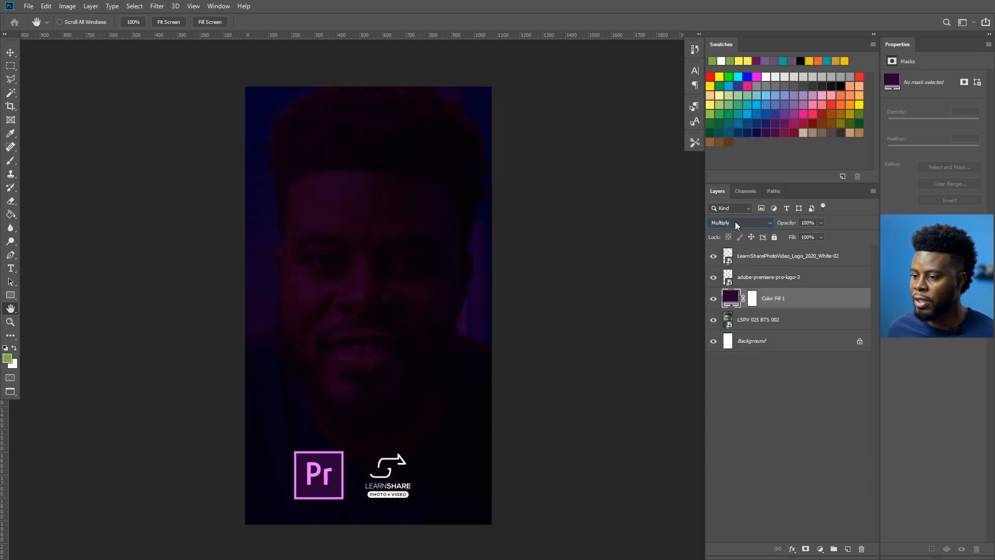
{"action": "scroll", "coordinate": [735, 222], "scroll_direction": "down", "scroll_amount": 2}
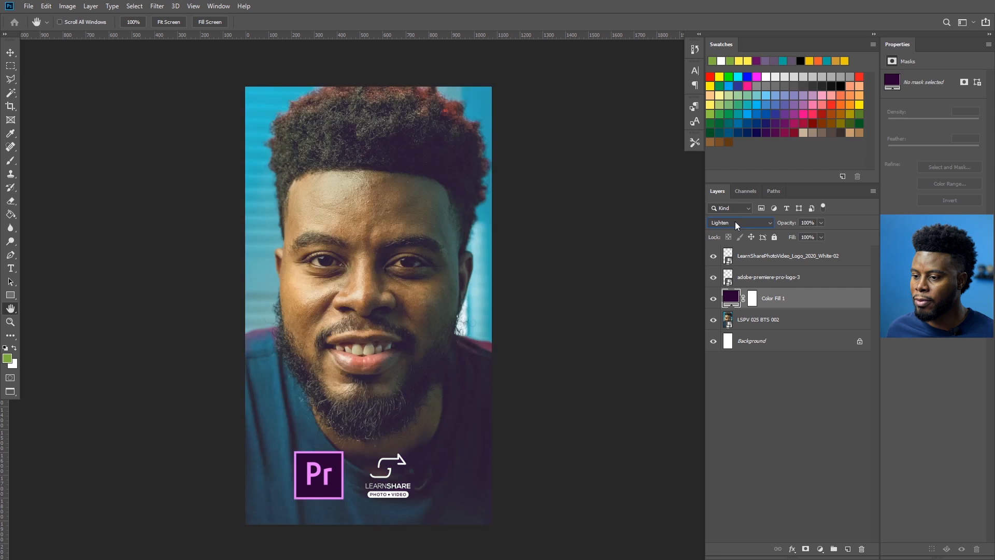
{"action": "scroll", "coordinate": [735, 222], "scroll_direction": "down", "scroll_amount": 1}
{"action": "scroll", "coordinate": [735, 222], "scroll_direction": "down", "scroll_amount": 2}
{"action": "scroll", "coordinate": [735, 222], "scroll_direction": "down", "scroll_amount": 3}
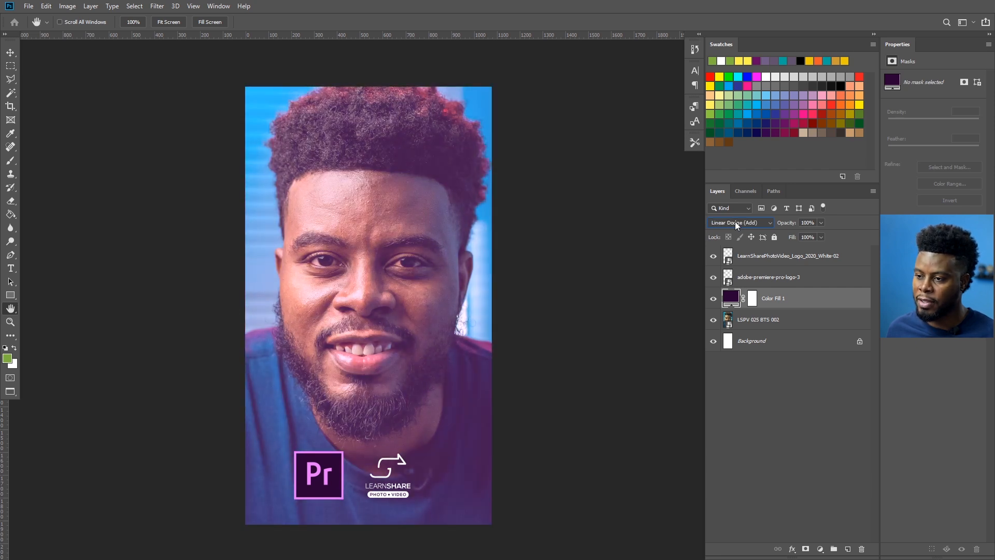
{"action": "scroll", "coordinate": [735, 222], "scroll_direction": "down", "scroll_amount": 2}
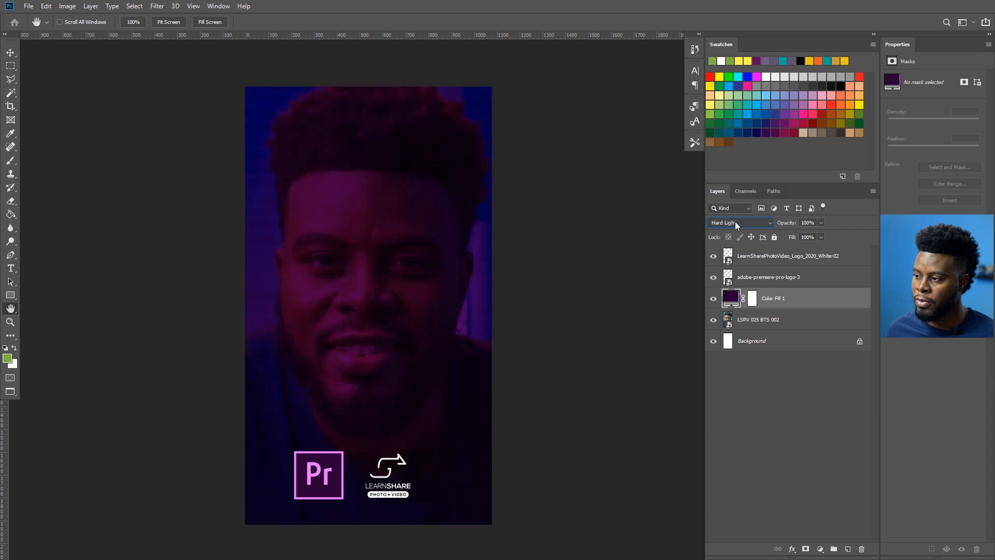
{"action": "scroll", "coordinate": [735, 221], "scroll_direction": "up", "scroll_amount": 2}
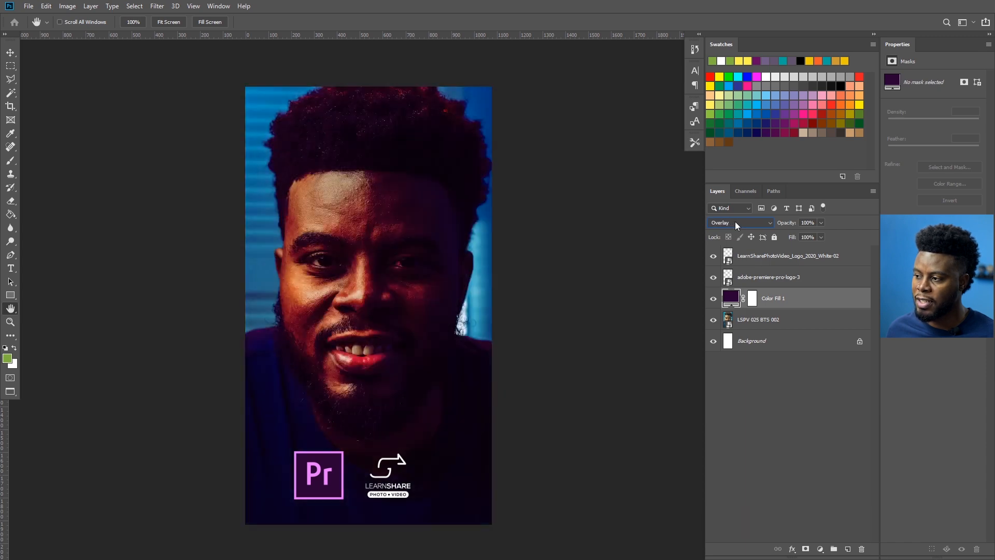
{"action": "scroll", "coordinate": [748, 223], "scroll_direction": "up", "scroll_amount": 1}
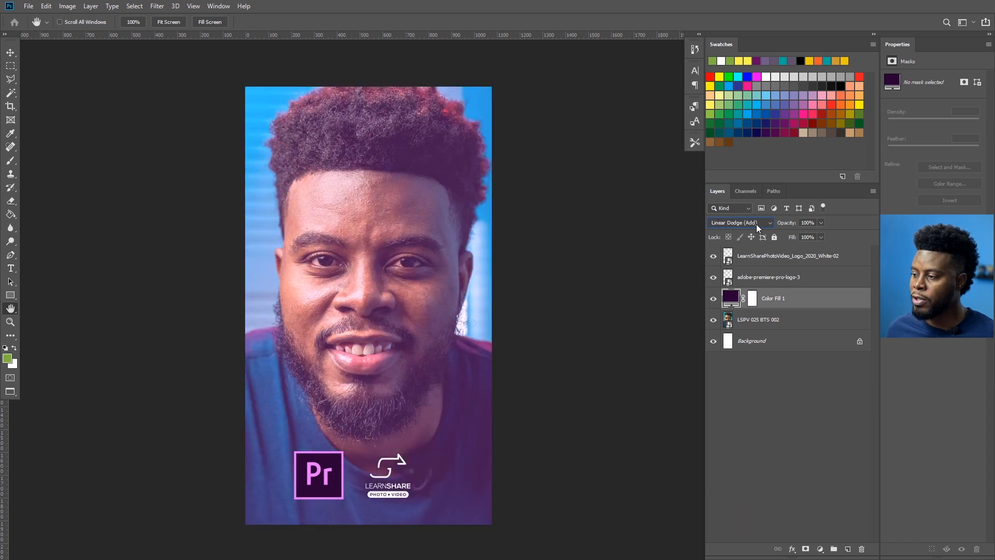
{"action": "left_click", "coordinate": [756, 224]}
{"action": "left_click", "coordinate": [743, 232]}
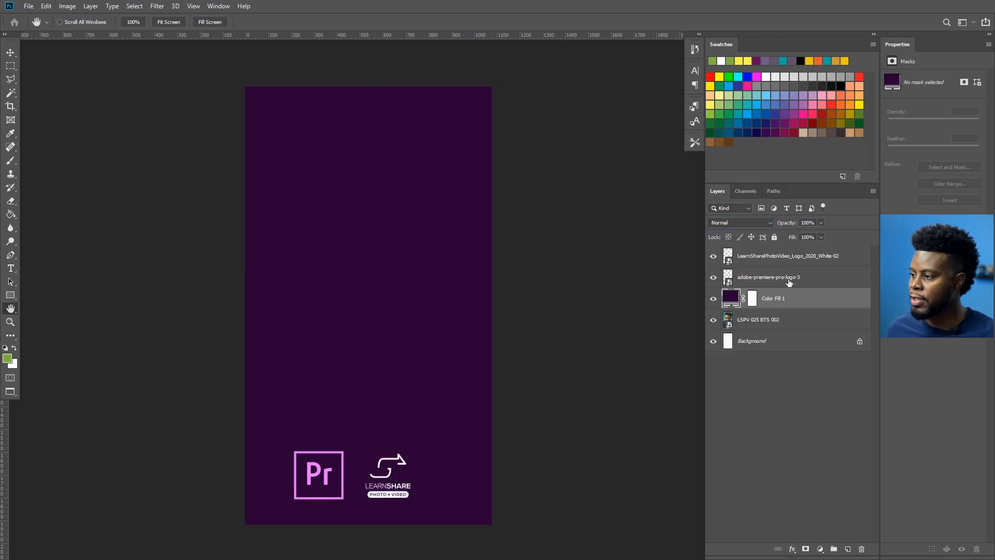
Set the purple fill layer's opacity to 40%
{"action": "left_click", "coordinate": [822, 223]}
{"action": "left_click_drag", "start_coordinate": [809, 236], "coordinate": [801, 234]}
{"action": "type", "text": "40"}
{"action": "key", "text": "Return"}
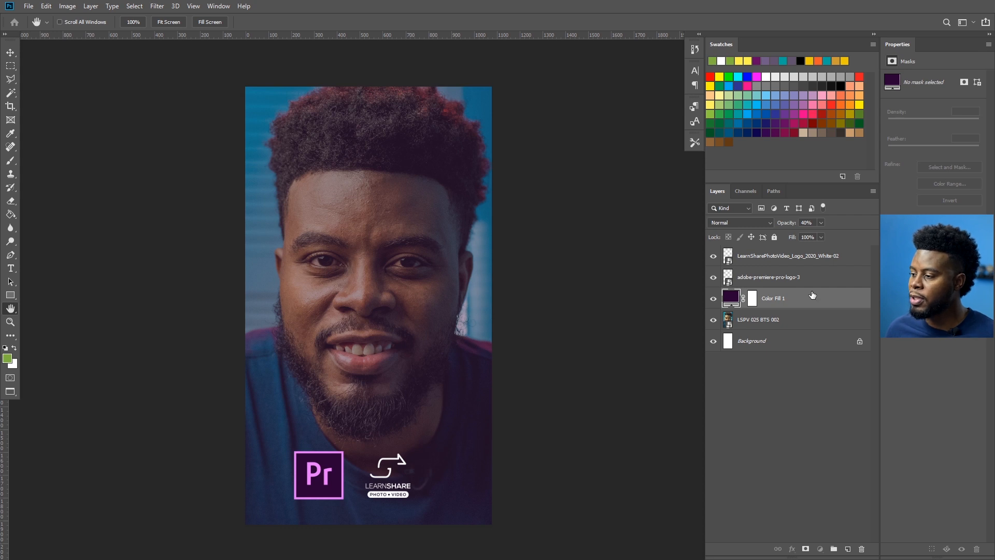
Add a Hue/Saturation adjustment layer directly above the photo layer and toggle its visibility off and on
{"action": "left_click", "coordinate": [802, 326]}
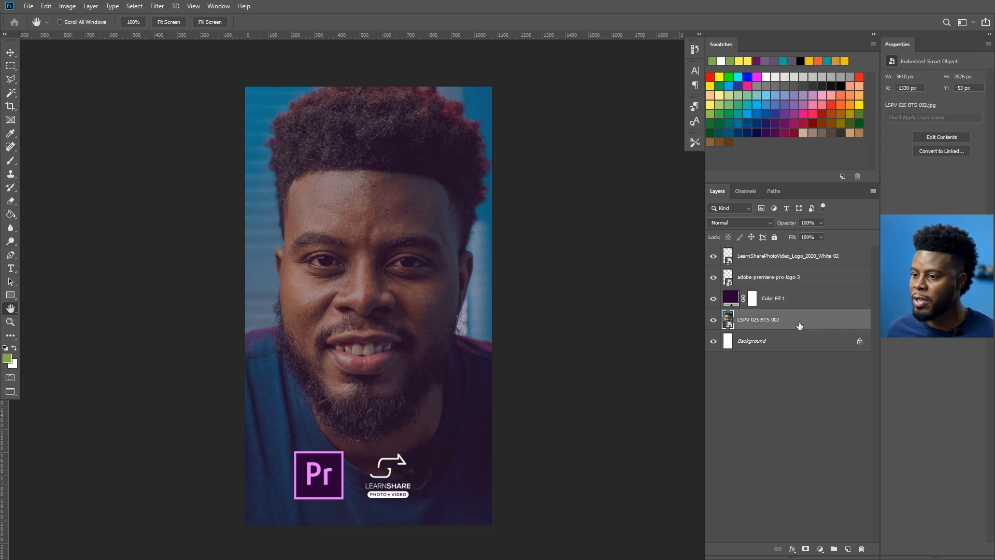
{"action": "left_click", "coordinate": [821, 549]}
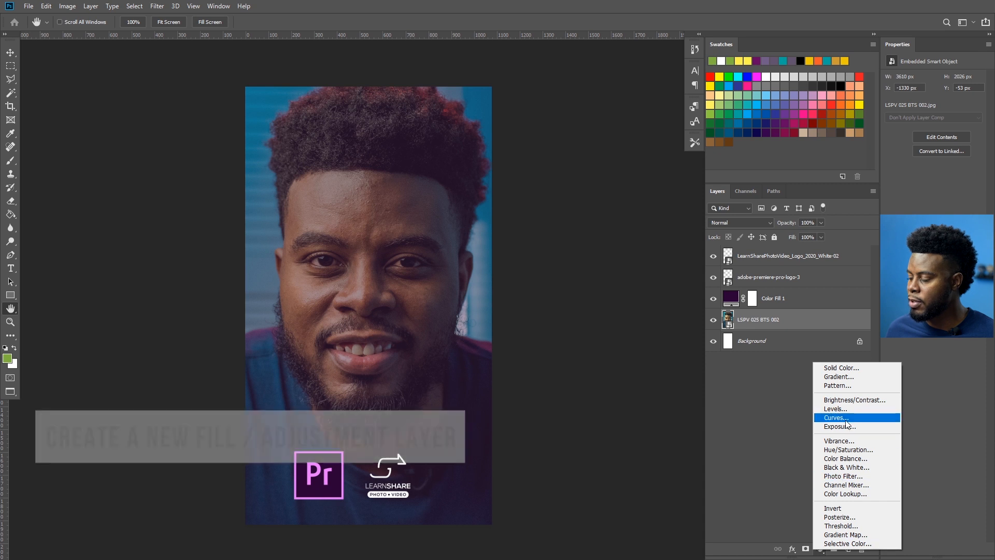
{"action": "left_click", "coordinate": [849, 450]}
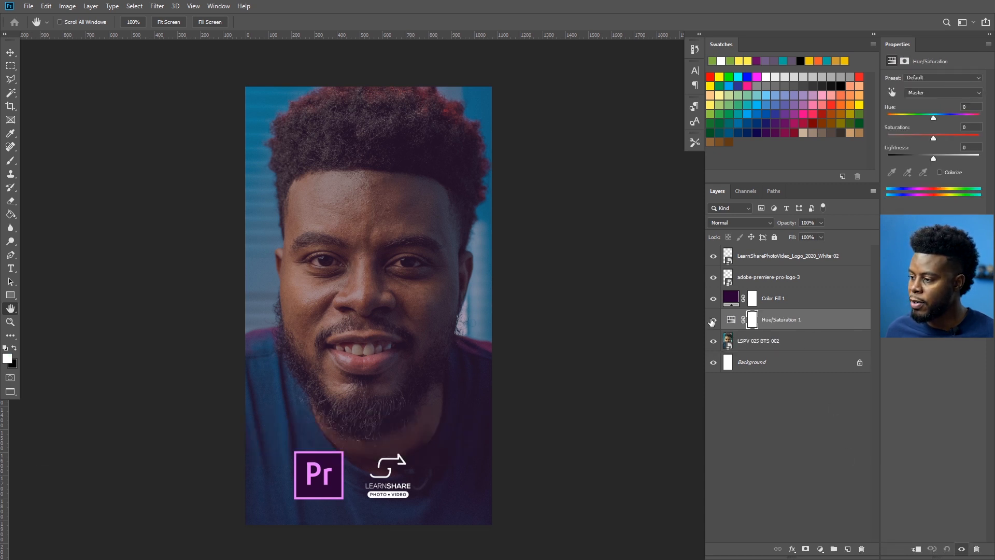
{"action": "left_click", "coordinate": [712, 320]}
{"action": "left_click", "coordinate": [712, 320]}
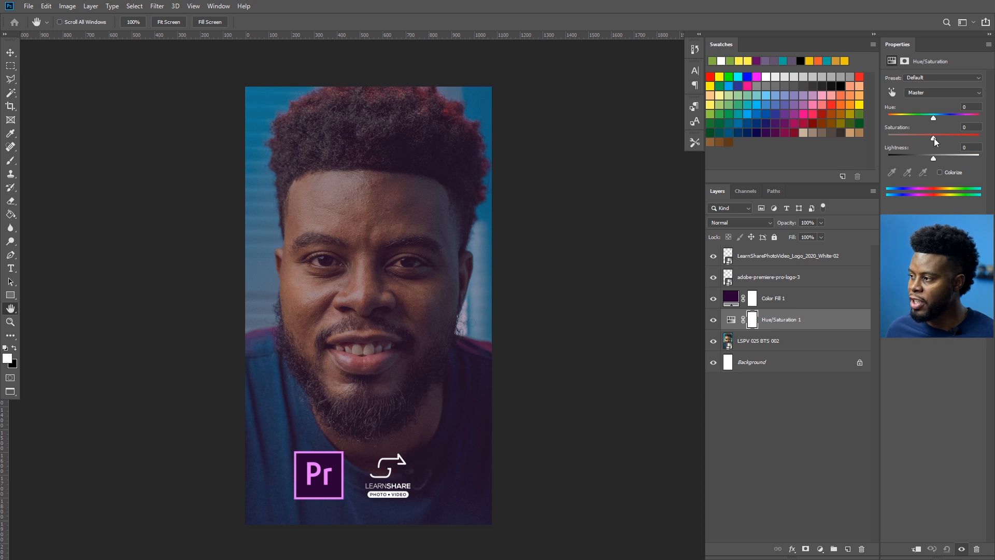
Try the adjustment's saturation at +100, set it to -100, and compare the photo with the adjustment hidden and shown
{"action": "left_click_drag", "start_coordinate": [934, 138], "coordinate": [980, 142]}
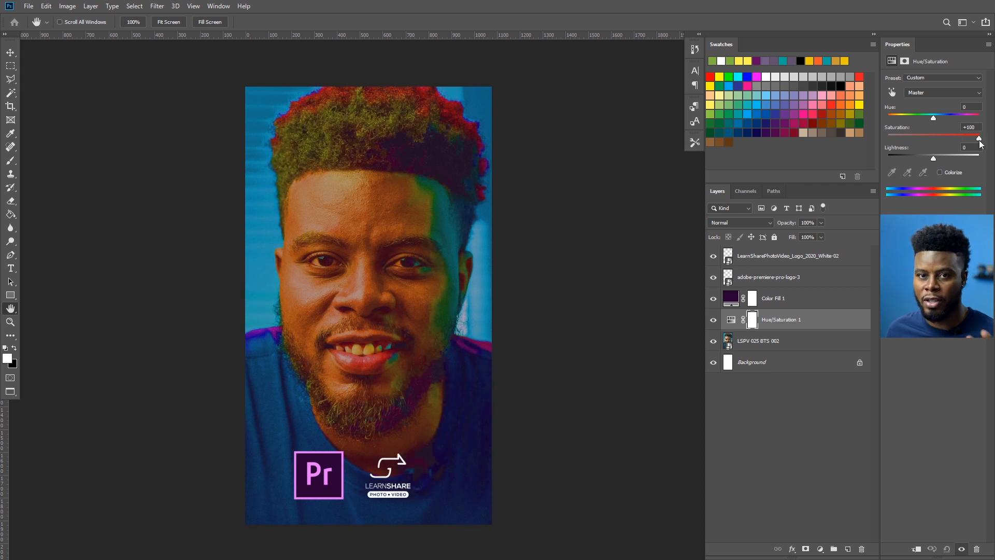
{"action": "left_click_drag", "start_coordinate": [980, 143], "coordinate": [899, 143]}
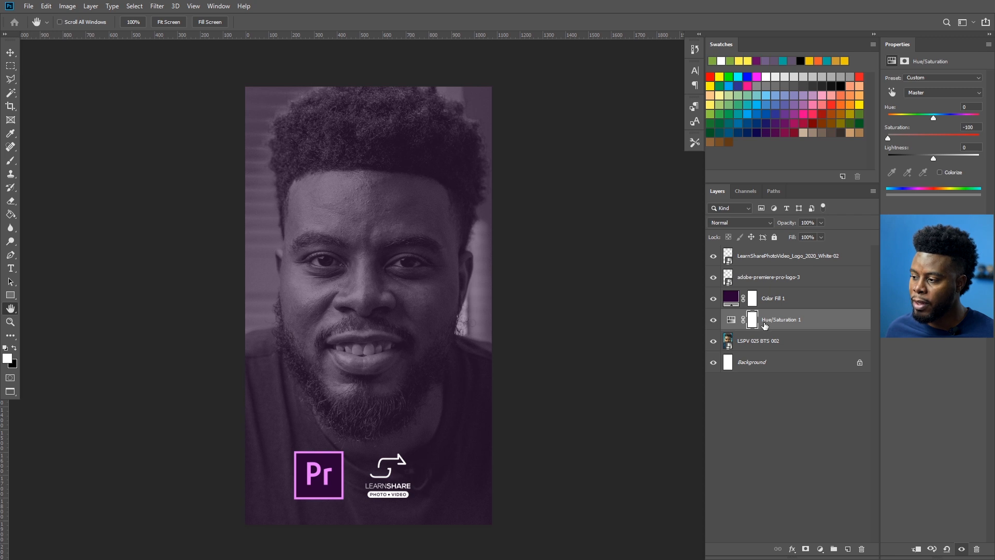
{"action": "left_click", "coordinate": [714, 320]}
{"action": "left_click", "coordinate": [715, 320]}
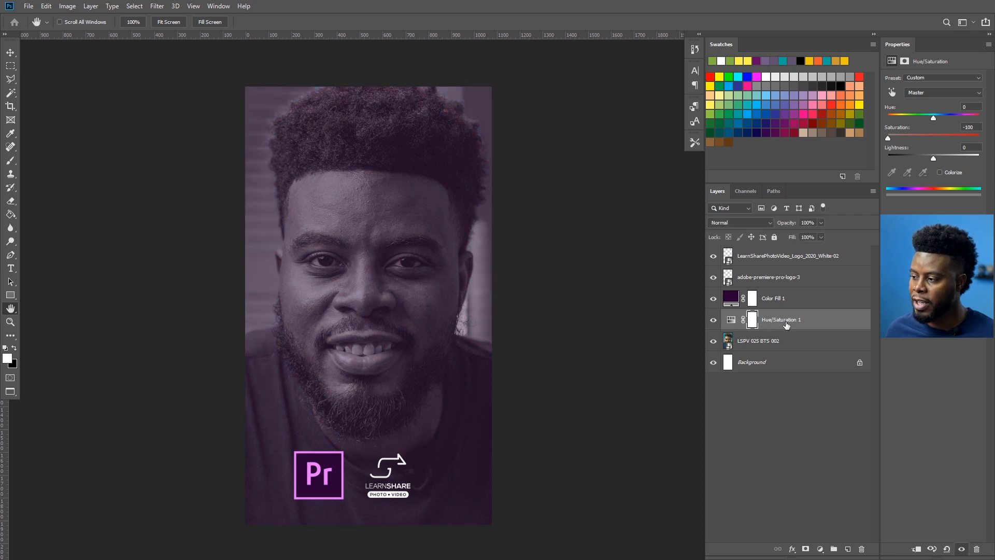
Try the Hue/Saturation layer above the Premiere Pro logo, return it to just above the photo and clip it to the photo layer
{"action": "left_click_drag", "start_coordinate": [781, 323], "coordinate": [773, 270]}
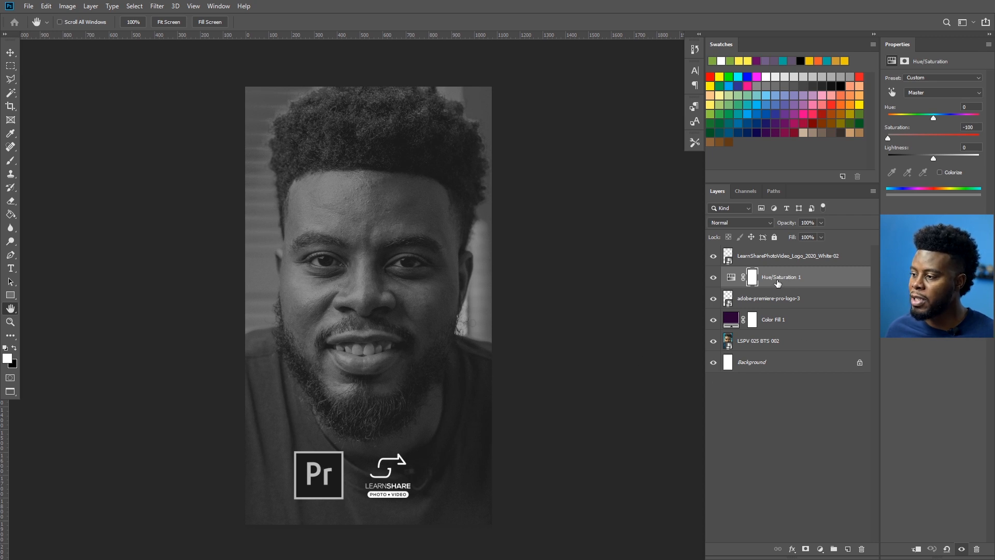
{"action": "left_click_drag", "start_coordinate": [777, 280], "coordinate": [773, 331]}
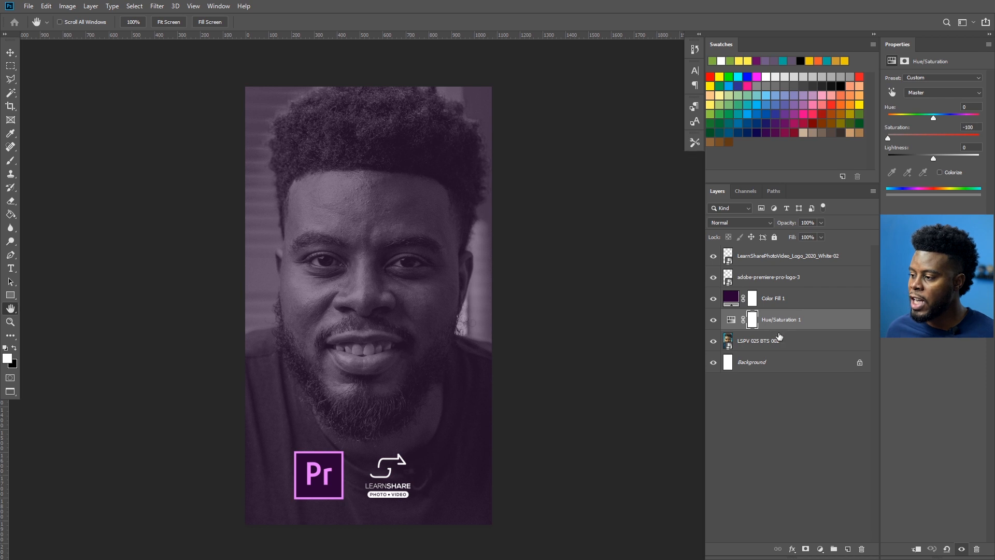
{"action": "right_click", "coordinate": [807, 321]}
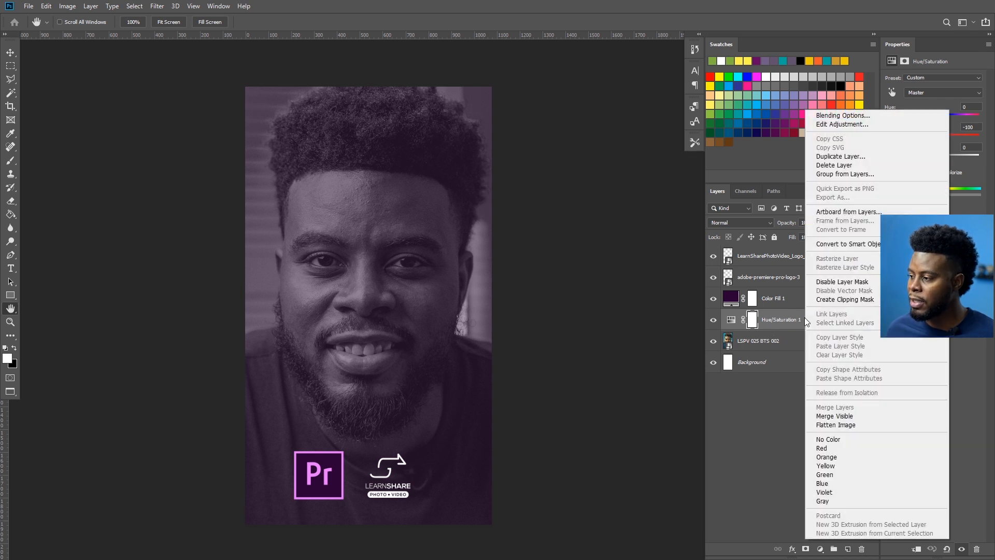
{"action": "left_click", "coordinate": [835, 300]}
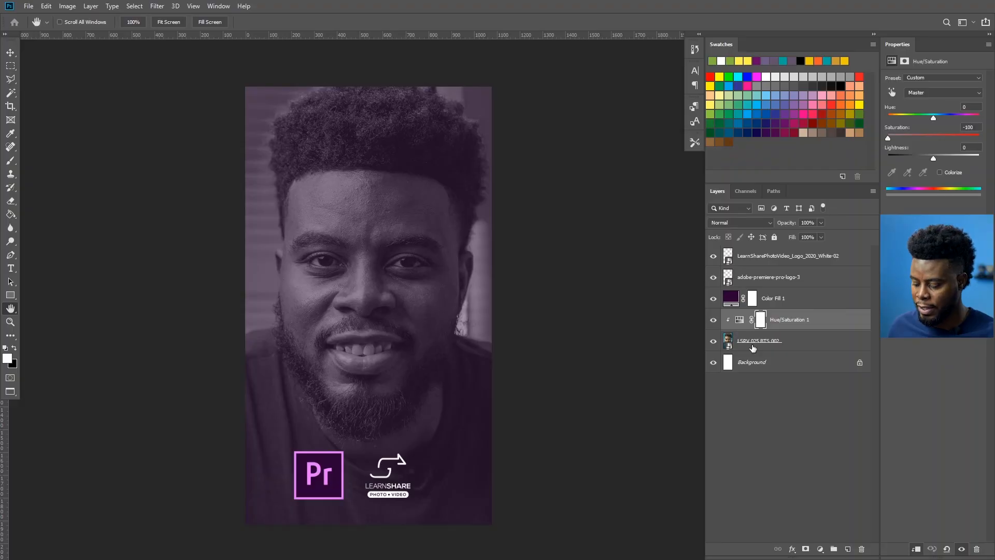
Draw a square about 803 px wide with no fill and a 10 px white stroke, and centre it both ways on the canvas
{"action": "key", "text": "u"}
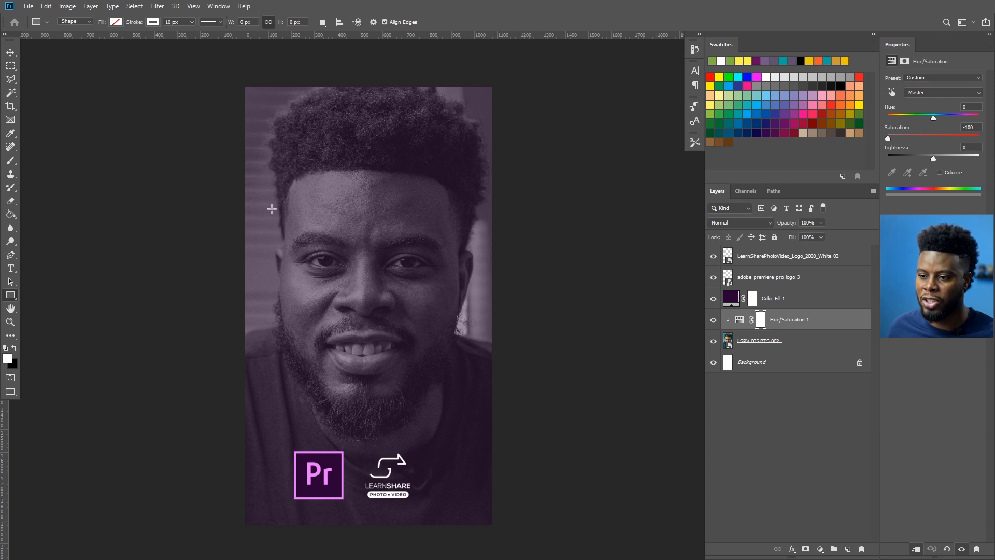
{"action": "left_click_drag", "start_coordinate": [267, 207], "coordinate": [451, 405]}
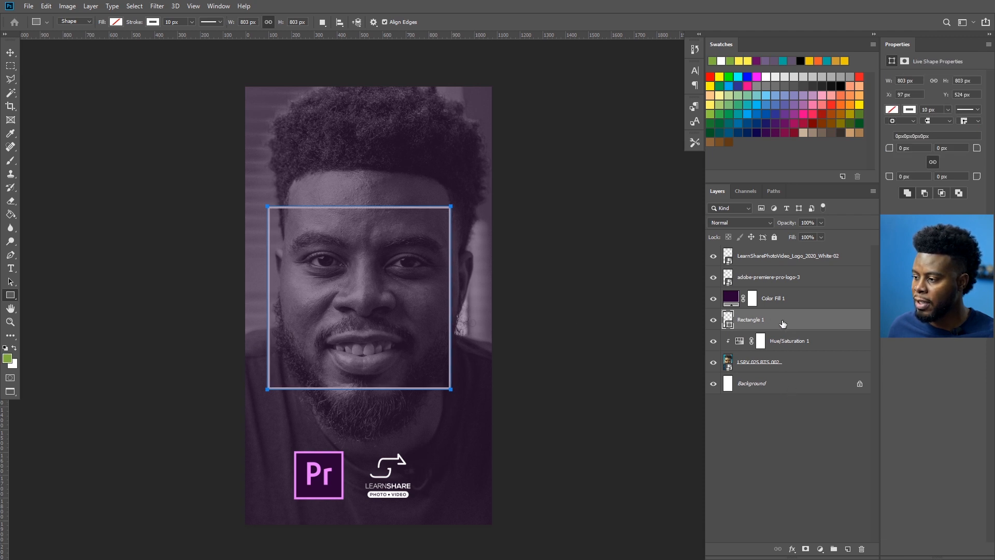
{"action": "left_click", "coordinate": [780, 384], "text": "ctrl"}
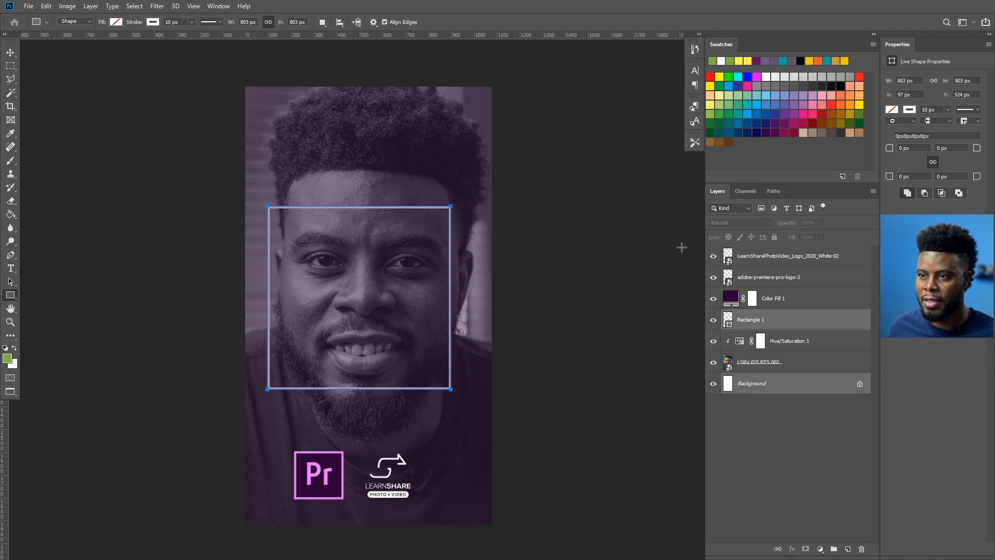
{"action": "key", "text": "v"}
{"action": "left_click", "coordinate": [237, 21]}
{"action": "left_click", "coordinate": [303, 23]}
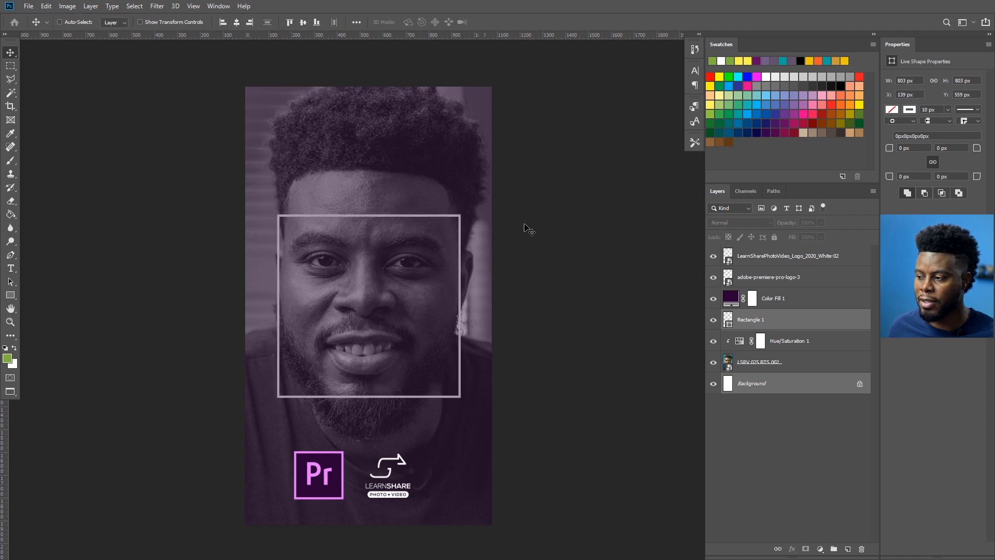
Move the square's layer above the purple fill layer, undo the move to compare, and place it above the fill again
{"action": "left_click", "coordinate": [760, 321]}
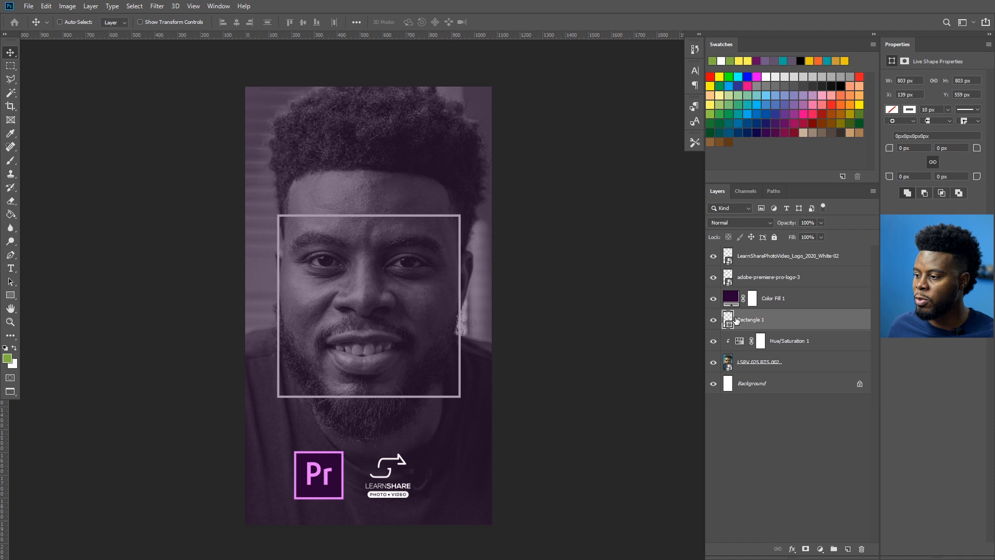
{"action": "left_click_drag", "start_coordinate": [766, 320], "coordinate": [760, 299]}
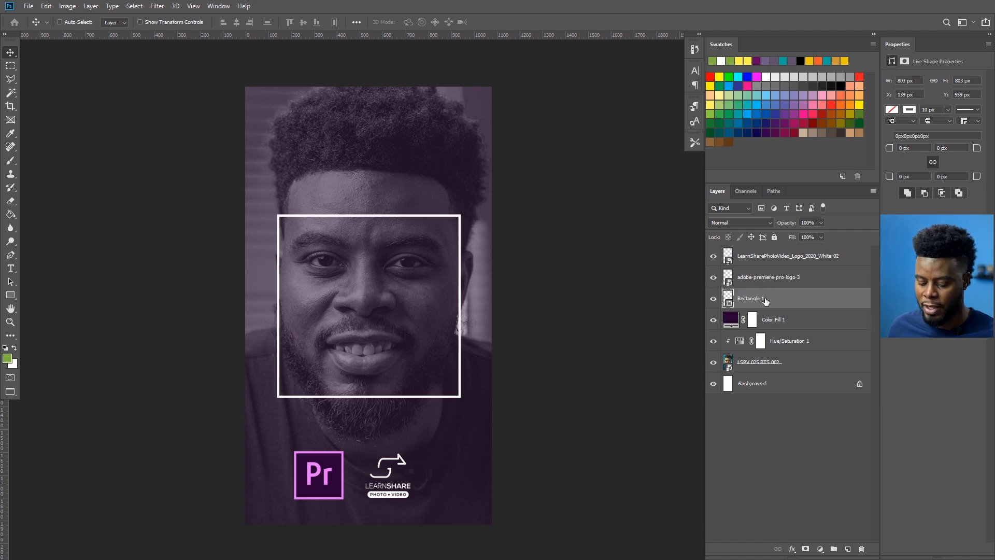
{"action": "key", "text": "ctrl+z"}
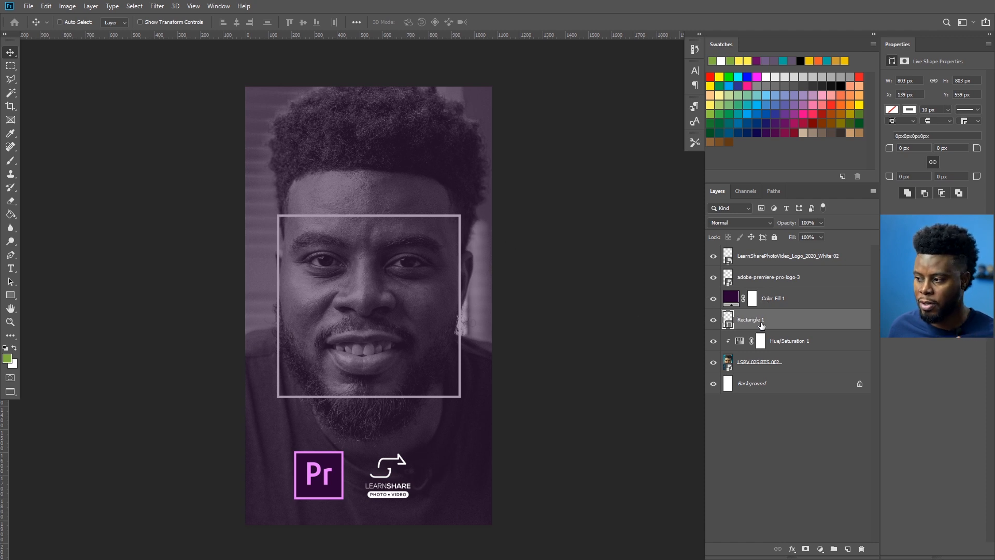
{"action": "left_click_drag", "start_coordinate": [761, 321], "coordinate": [761, 293]}
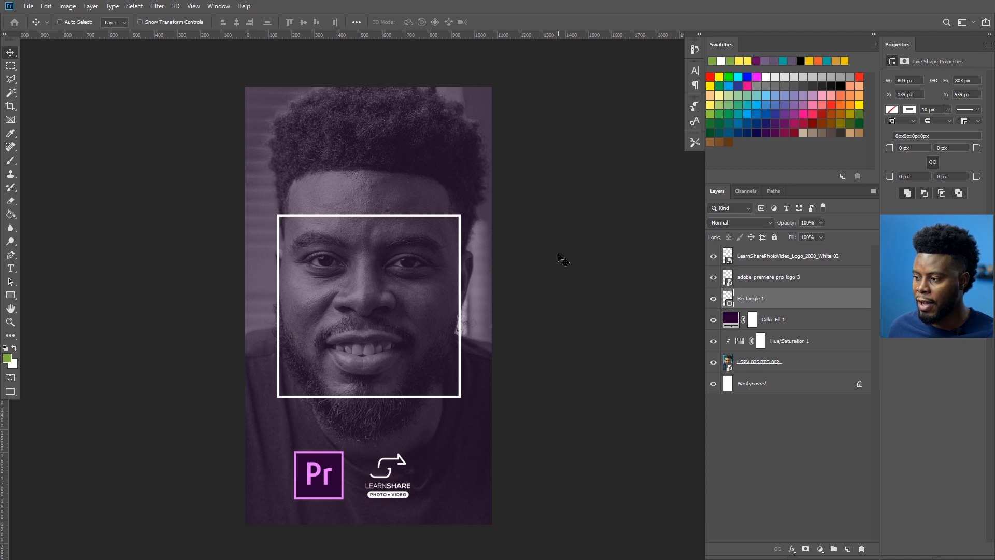
Give the centred square a solid black fill
{"action": "key", "text": "u"}
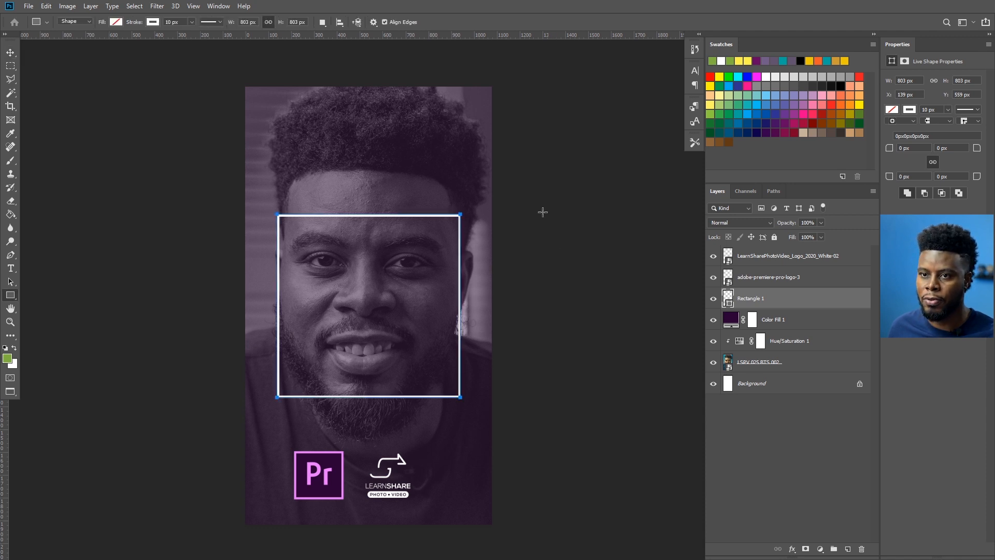
{"action": "left_click", "coordinate": [120, 22]}
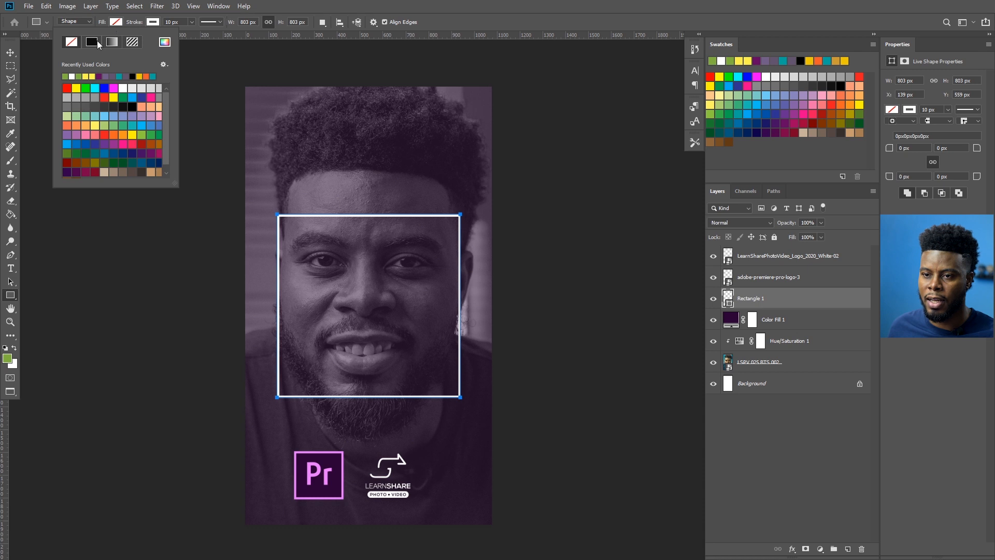
{"action": "left_click", "coordinate": [132, 107]}
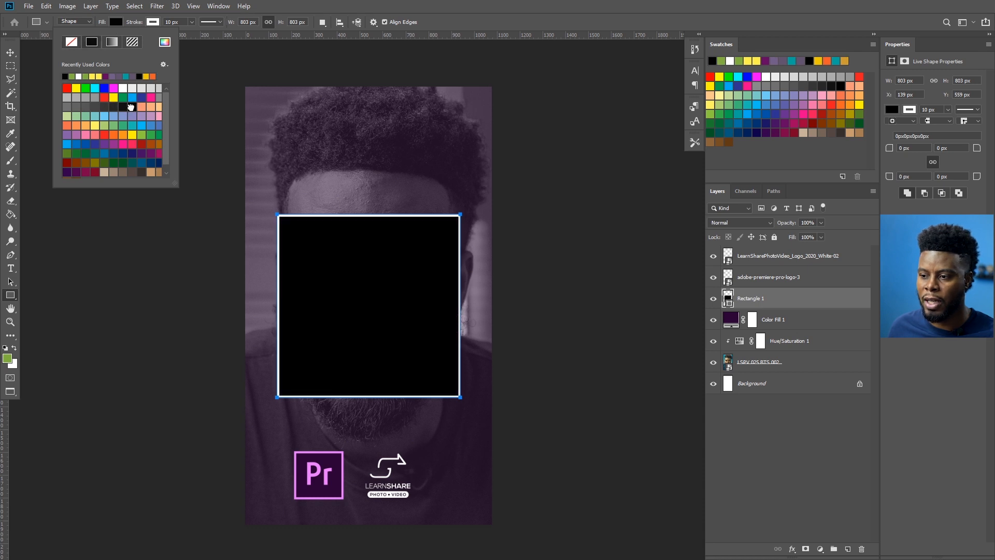
{"action": "left_click", "coordinate": [768, 302]}
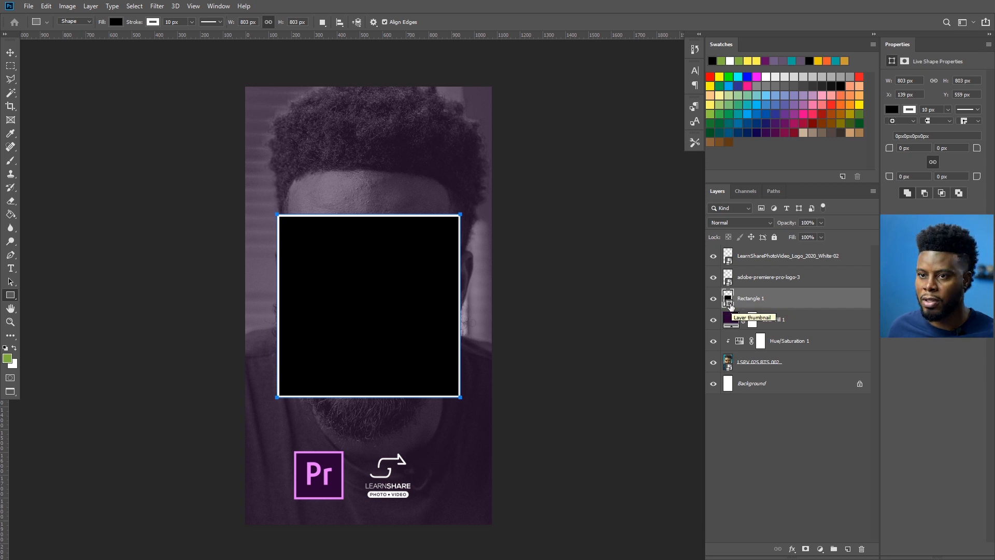
Change the square's stroke colour to yellow and set the stroke width to 20 px
{"action": "left_click", "coordinate": [152, 23]}
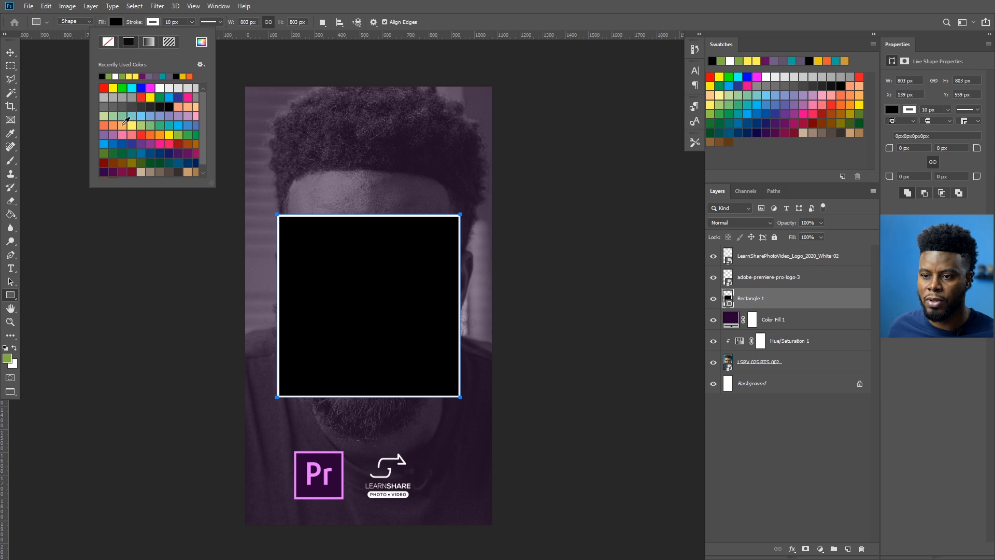
{"action": "left_click", "coordinate": [132, 125]}
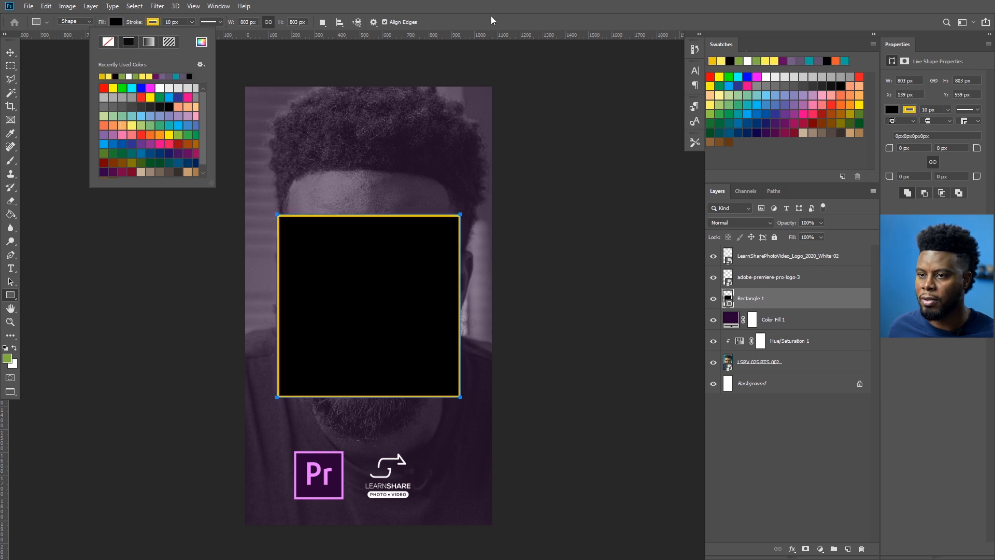
{"action": "left_click", "coordinate": [184, 21]}
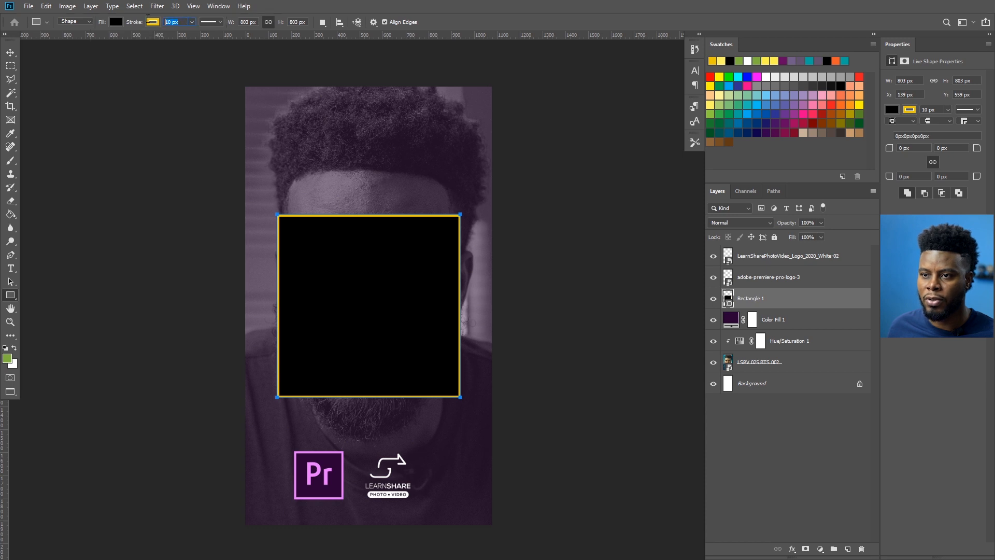
{"action": "type", "text": "20"}
{"action": "key", "text": "Return"}
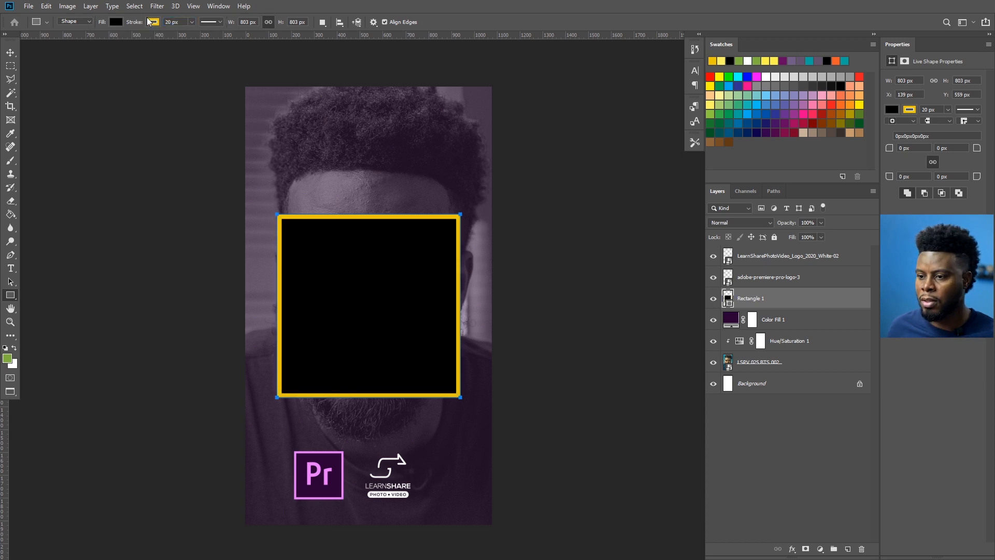
{"action": "key", "text": "v"}
{"action": "key", "text": "ctrl"}
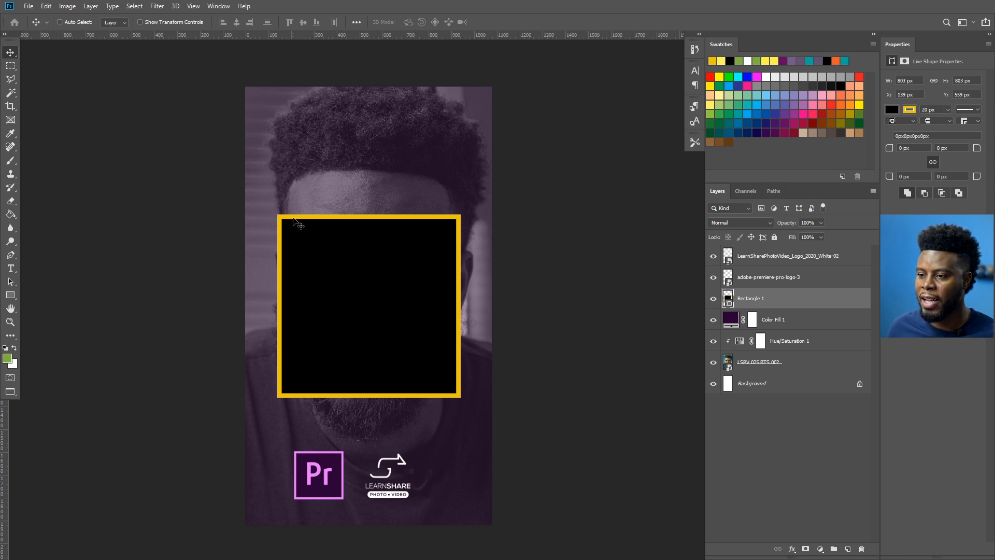
Compare the photo with the square's layer hidden and shown
{"action": "left_click", "coordinate": [714, 299]}
{"action": "left_click", "coordinate": [714, 298]}
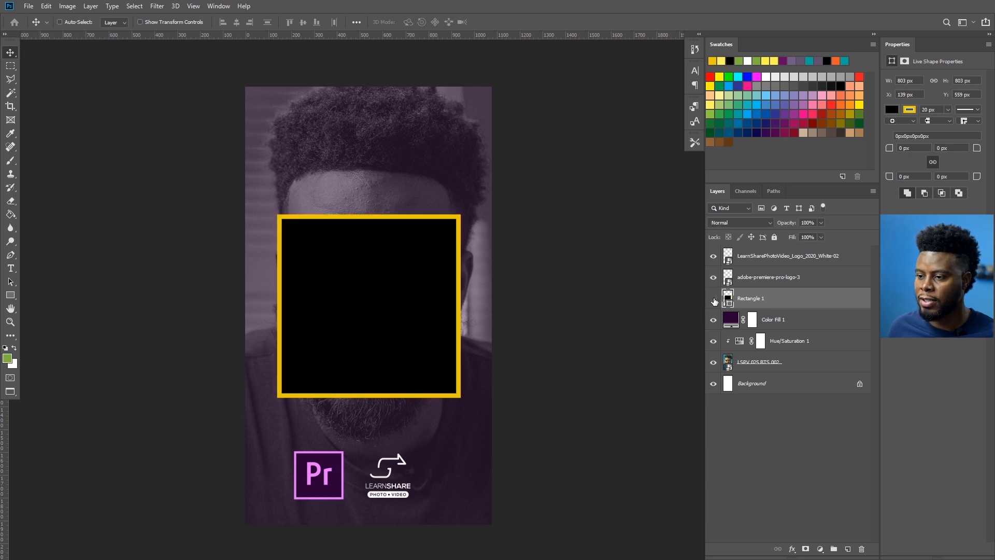
{"action": "left_click", "coordinate": [714, 299]}
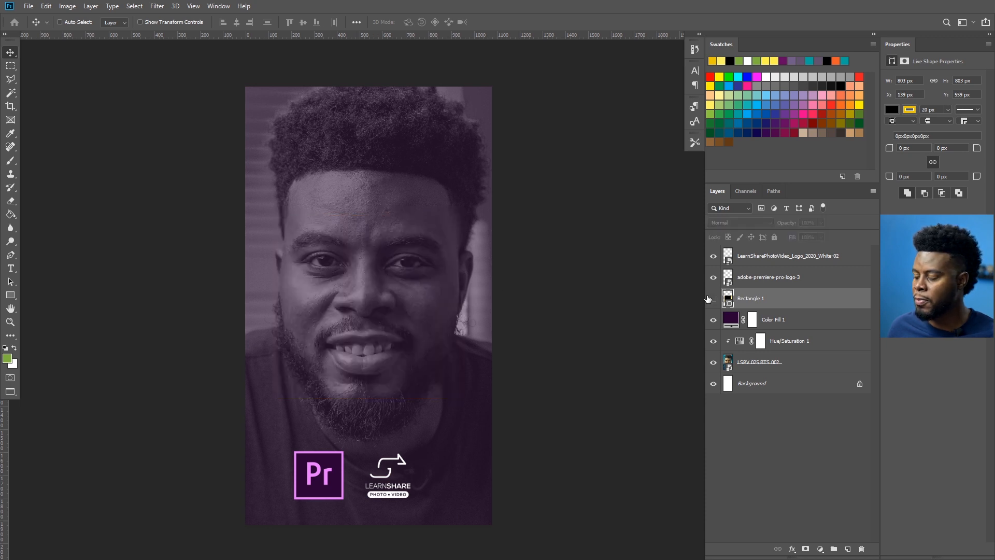
{"action": "left_click", "coordinate": [713, 299]}
Scale the photo layer to about 78% and reposition it so the eyes sit above the square
{"action": "left_click", "coordinate": [787, 362]}
{"action": "key", "text": "ctrl+t"}
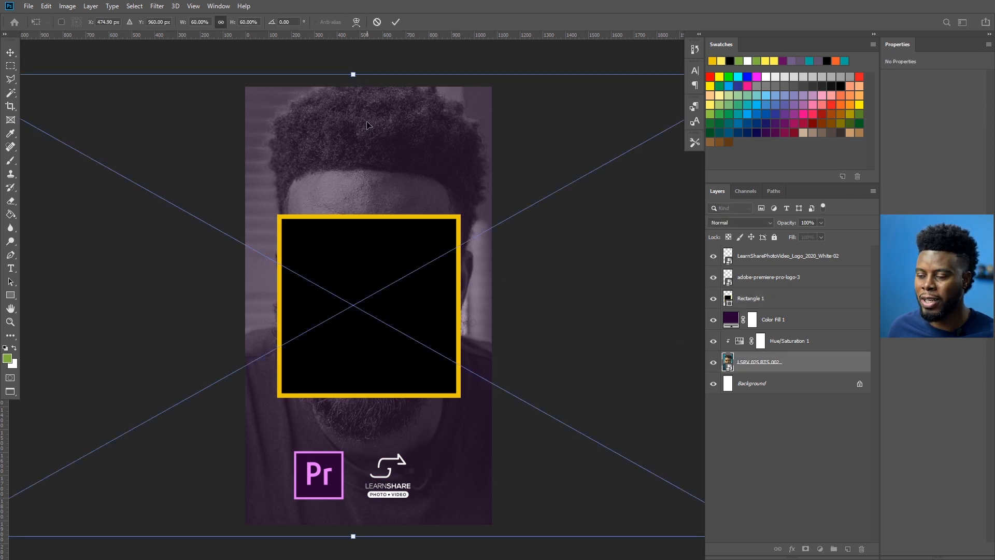
{"action": "scroll", "coordinate": [396, 157], "scroll_direction": "down", "scroll_amount": 3}
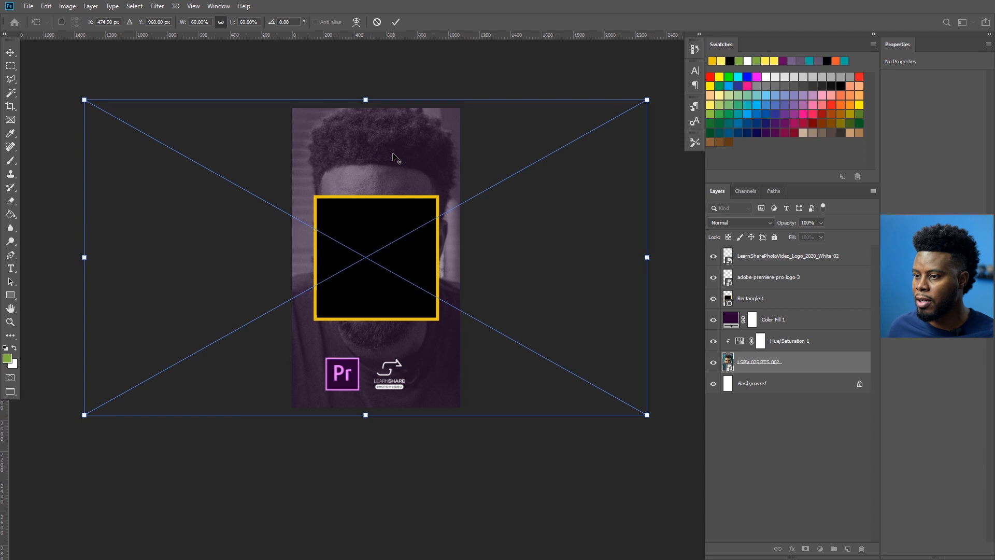
{"action": "scroll", "coordinate": [396, 157], "scroll_direction": "up", "scroll_amount": 2}
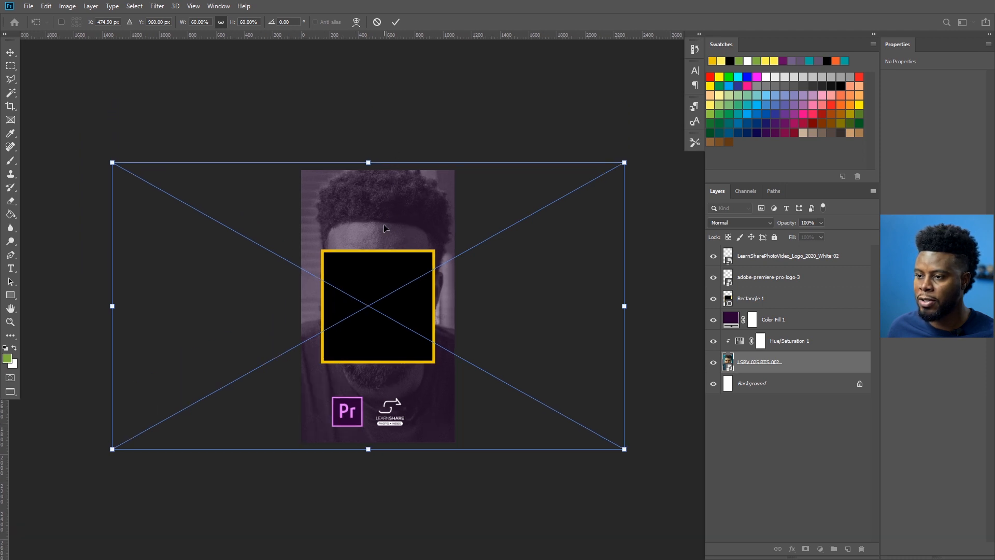
{"action": "scroll", "coordinate": [388, 217], "scroll_direction": "up", "scroll_amount": 2}
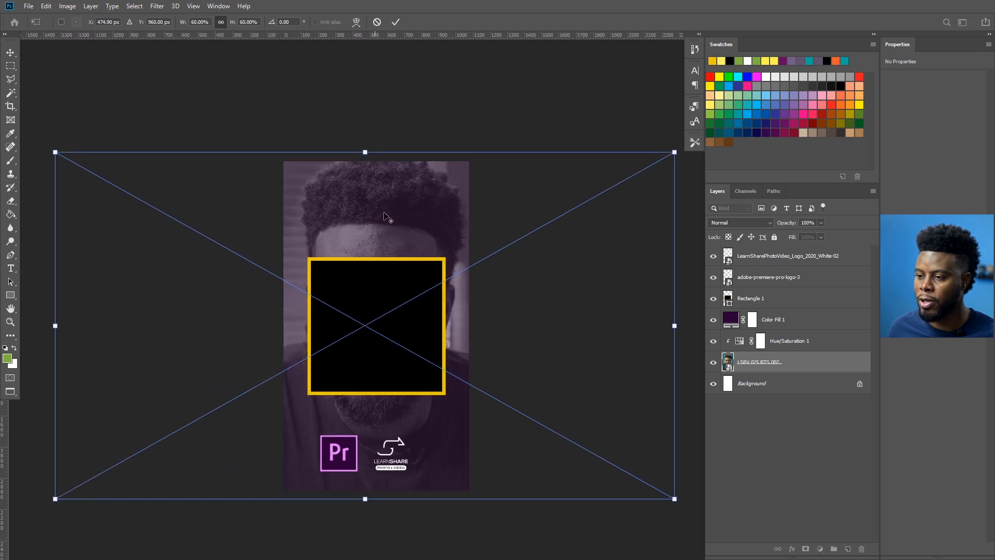
{"action": "scroll", "coordinate": [387, 218], "scroll_direction": "down", "scroll_amount": 1}
{"action": "scroll", "coordinate": [388, 218], "scroll_direction": "up", "scroll_amount": 1}
{"action": "scroll", "coordinate": [388, 218], "scroll_direction": "down", "scroll_amount": 2}
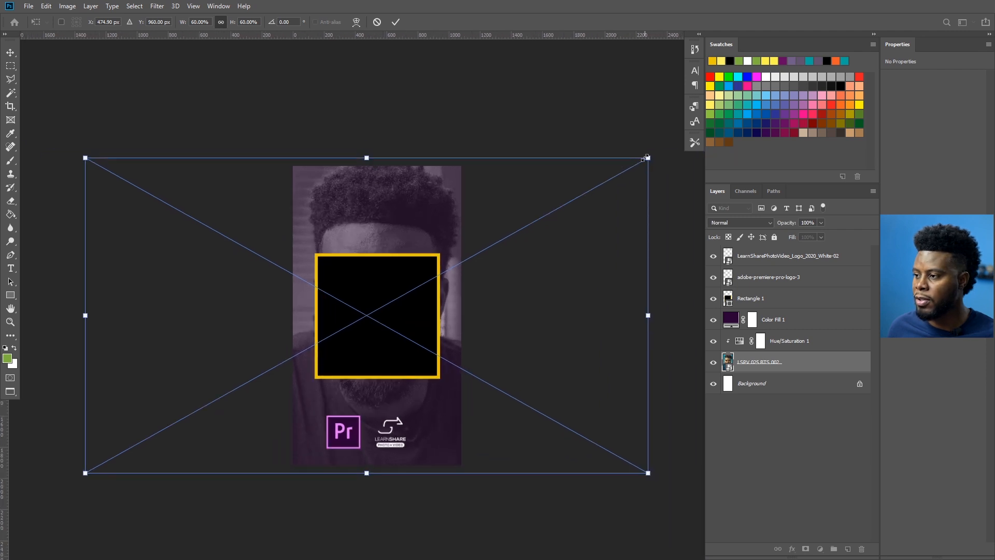
{"action": "left_click_drag", "start_coordinate": [648, 157], "coordinate": [821, 62]}
{"action": "left_click_drag", "start_coordinate": [615, 245], "coordinate": [545, 241]}
{"action": "key", "text": "ctrl+minus"}
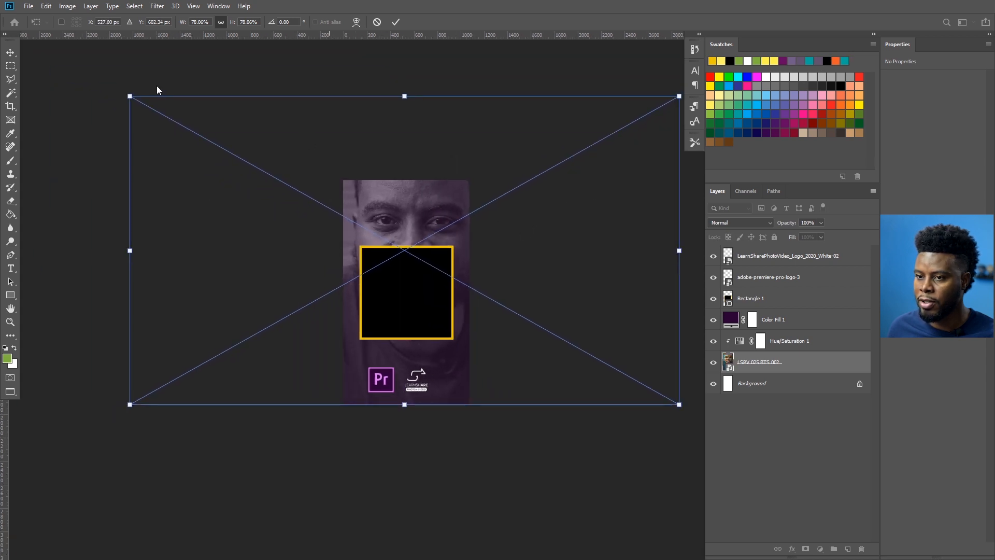
{"action": "left_click_drag", "start_coordinate": [460, 206], "coordinate": [450, 209]}
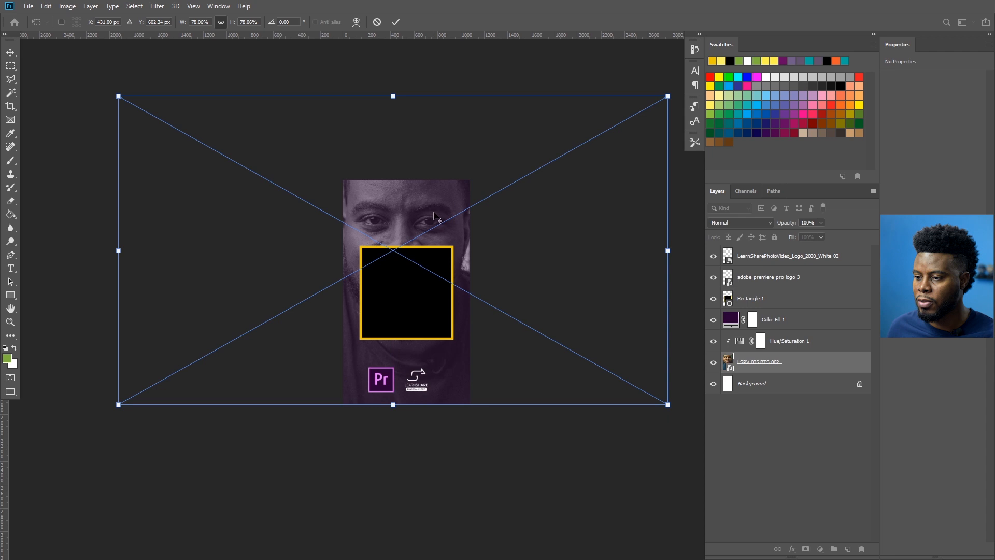
Nudge the photo 30 px right and 50 px down, and apply the transform
{"action": "scroll", "coordinate": [436, 213], "scroll_direction": "up", "scroll_amount": 2}
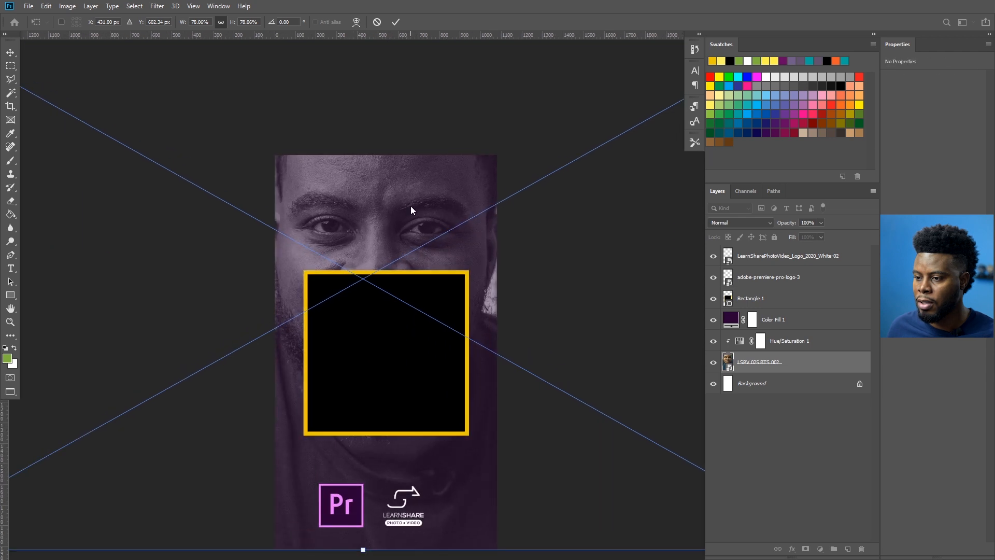
{"action": "scroll", "coordinate": [411, 207], "scroll_direction": "down", "scroll_amount": 2}
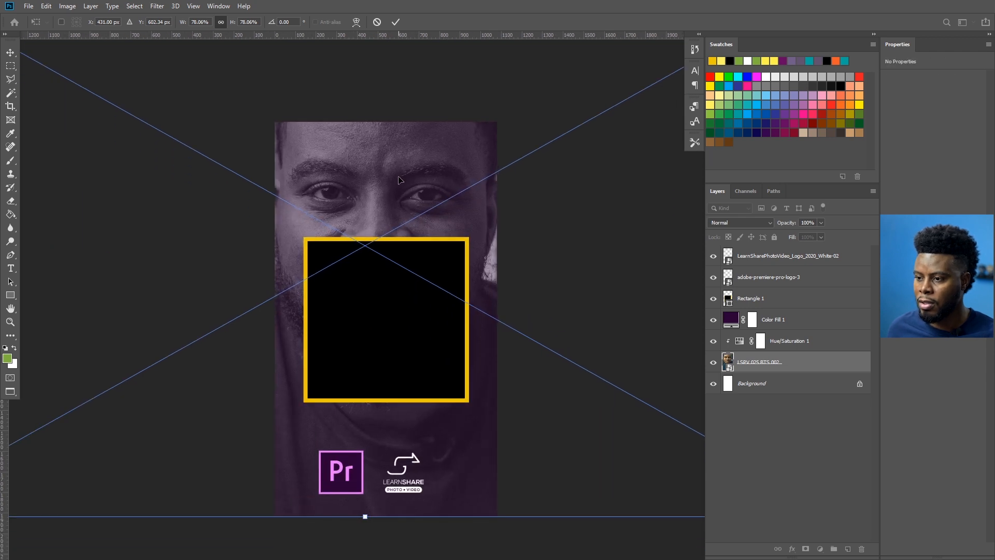
{"action": "key", "text": "shift+Right"}
{"action": "key", "text": "shift+Right"}
{"action": "key", "text": "shift+Down"}
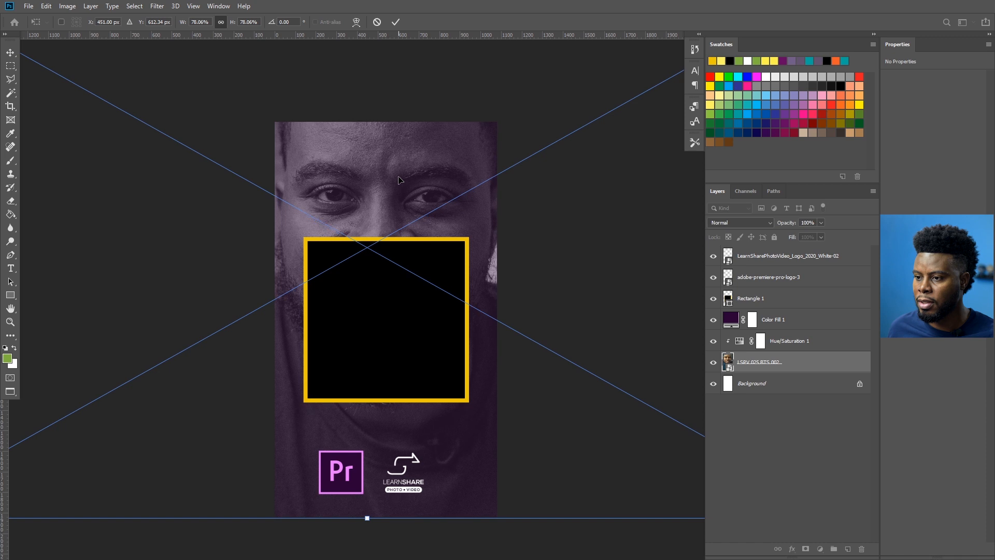
{"action": "key", "text": "shift+Right"}
{"action": "key", "text": "shift+Down"}
{"action": "key", "text": "shift+Down"}
{"action": "key", "text": "shift+Down"}
{"action": "key", "text": "shift+Down"}
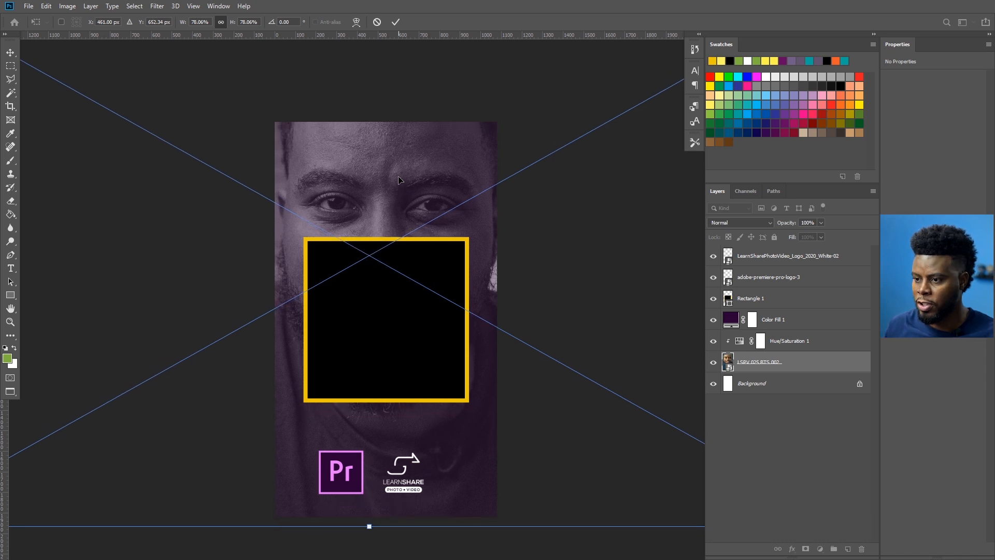
{"action": "key", "text": "Return"}
Transform the photo again, scaling it to about 74% and shifting it slightly behind the square
{"action": "key", "text": "ctrl+t"}
{"action": "scroll", "coordinate": [401, 181], "scroll_direction": "down", "scroll_amount": 3}
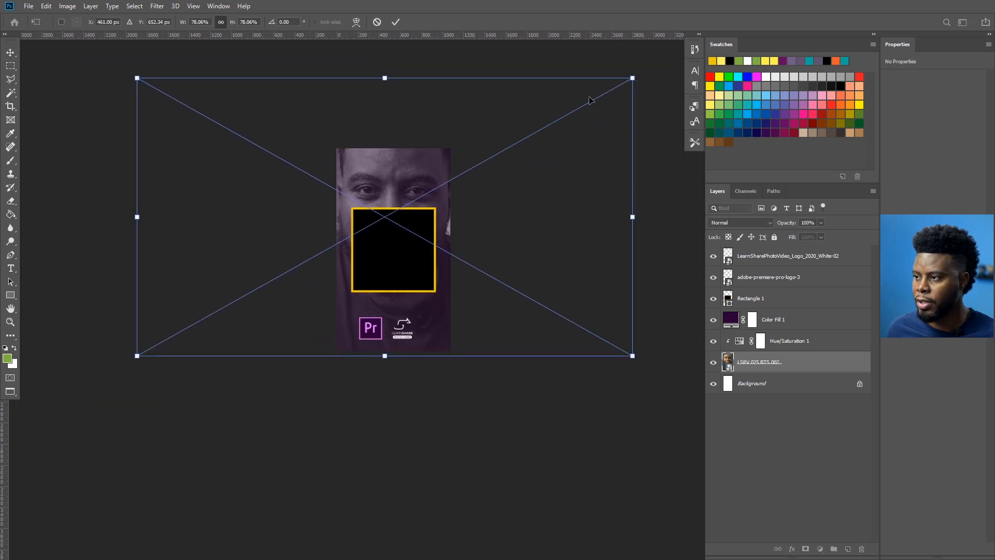
{"action": "left_click_drag", "start_coordinate": [633, 78], "coordinate": [605, 93]}
{"action": "left_click_drag", "start_coordinate": [401, 150], "coordinate": [407, 154]}
{"action": "scroll", "coordinate": [391, 168], "scroll_direction": "up", "scroll_amount": 3}
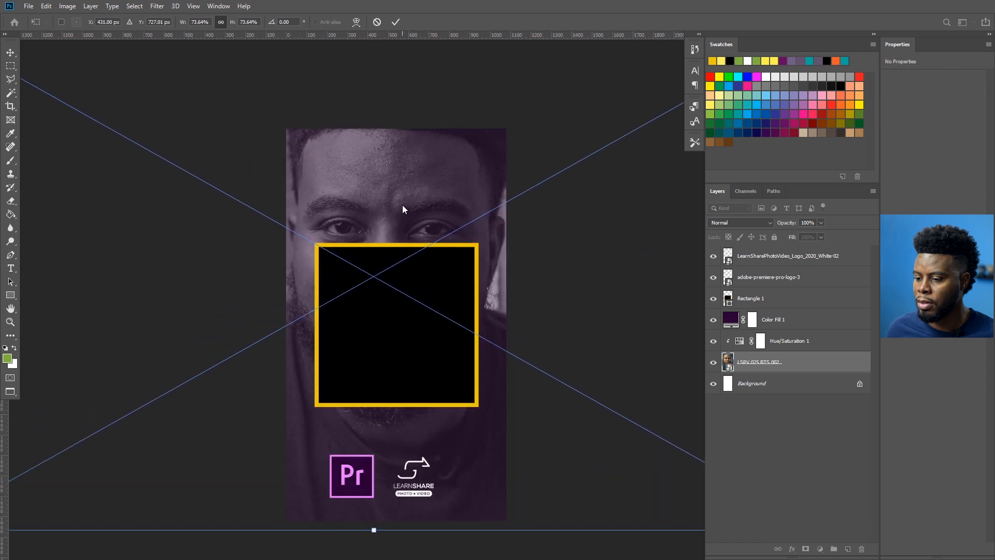
Nudge the photo up about 35 px and right about 30 px, and apply the transform
{"action": "key", "text": "alt+space"}
{"action": "key", "text": "Escape"}
{"action": "key", "text": "Up"}
{"action": "key", "text": "Up"}
{"action": "key", "text": "Up"}
{"action": "key", "text": "Up"}
{"action": "key", "text": "Up"}
{"action": "key", "text": "Up"}
{"action": "key", "text": "Up"}
{"action": "key", "text": "Up"}
{"action": "key", "text": "Up"}
{"action": "key", "text": "Up"}
{"action": "key", "text": "Up"}
{"action": "key", "text": "Up"}
{"action": "key", "text": "Up"}
{"action": "key", "text": "Up"}
{"action": "key", "text": "Right"}
{"action": "key", "text": "Right"}
{"action": "key", "text": "Right"}
{"action": "key", "text": "Right"}
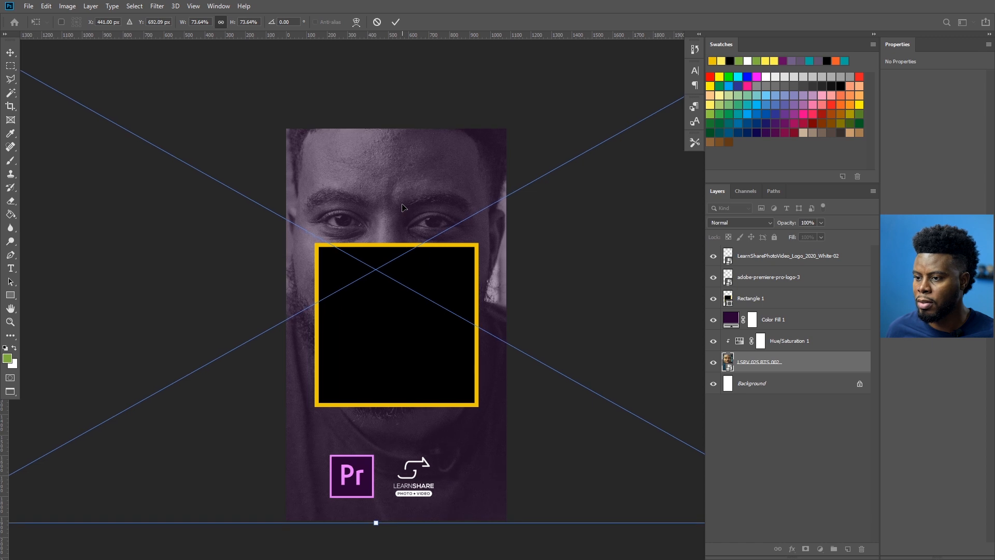
{"action": "key", "text": "Right"}
{"action": "key", "text": "Right"}
{"action": "key", "text": "Right"}
{"action": "key", "text": "Right"}
{"action": "key", "text": "Right"}
{"action": "key", "text": "Right"}
{"action": "key", "text": "Right"}
{"action": "key", "text": "Right"}
{"action": "key", "text": "Return"}
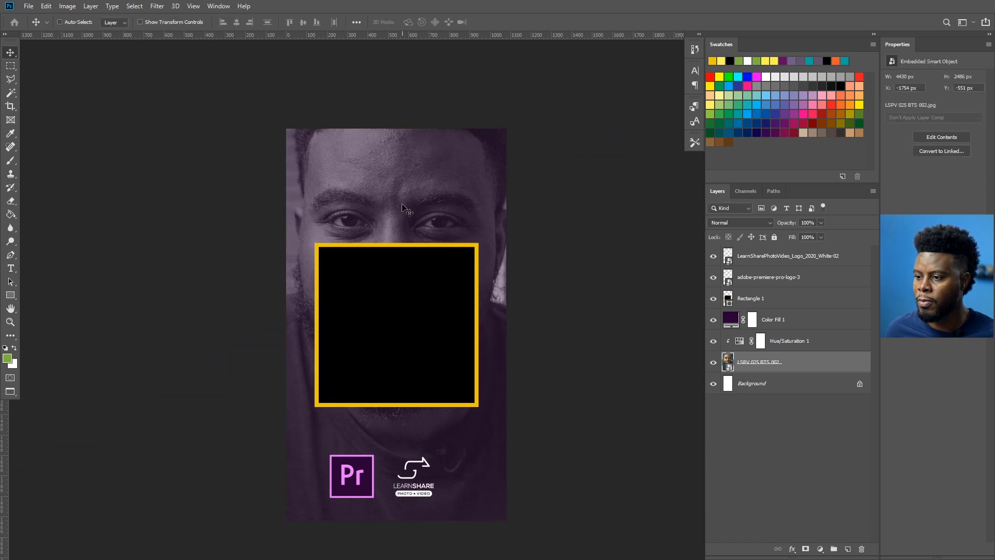
Hide and show the rulers repeatedly, leaving them shown
{"action": "scroll", "coordinate": [402, 205], "scroll_direction": "up", "scroll_amount": 1}
{"action": "scroll", "coordinate": [399, 204], "scroll_direction": "down", "scroll_amount": 5}
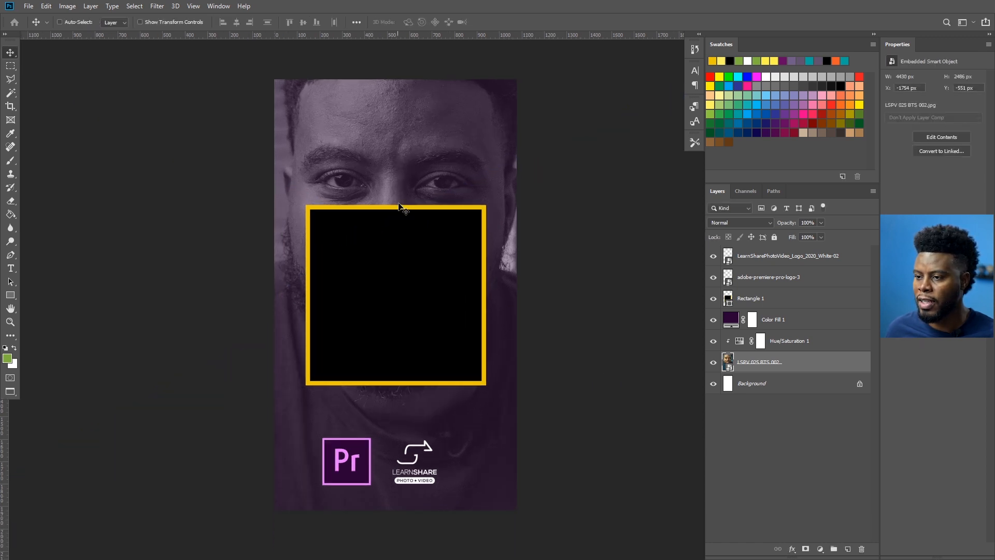
{"action": "scroll", "coordinate": [399, 203], "scroll_direction": "up", "scroll_amount": 3}
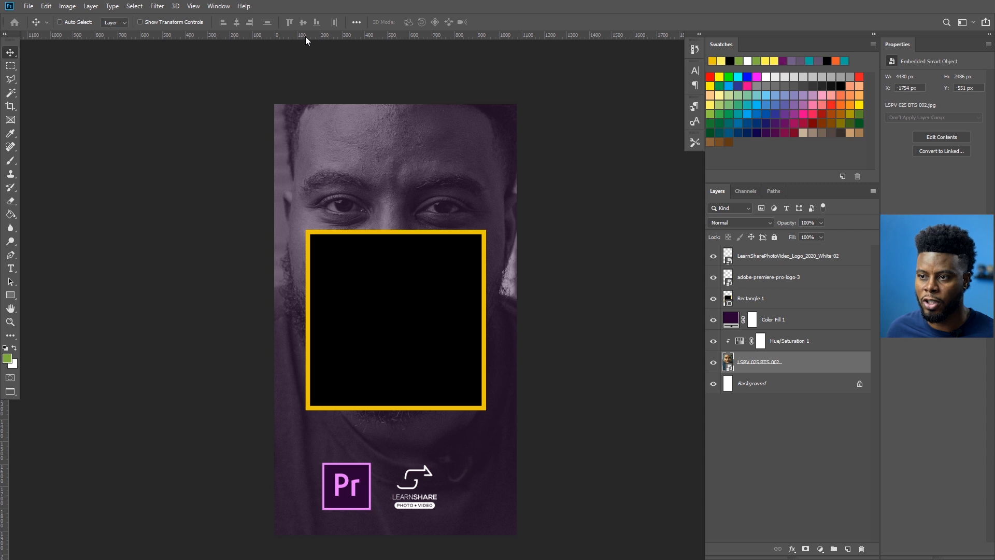
{"action": "key", "text": "ctrl"}
{"action": "key", "text": "ctrl+r"}
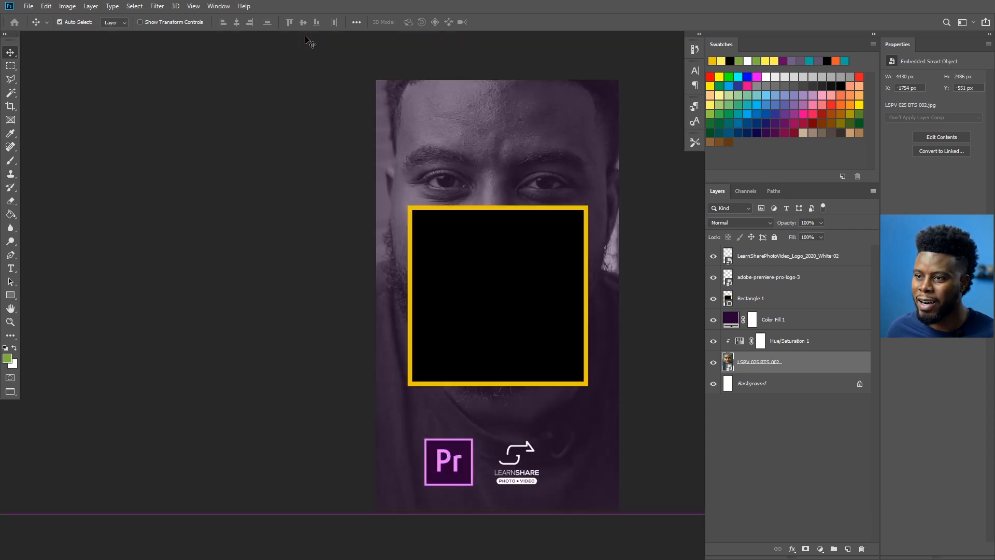
{"action": "key", "text": "ctrl+r"}
{"action": "key", "text": "ctrl+r"}
{"action": "key", "text": "ctrl+r"}
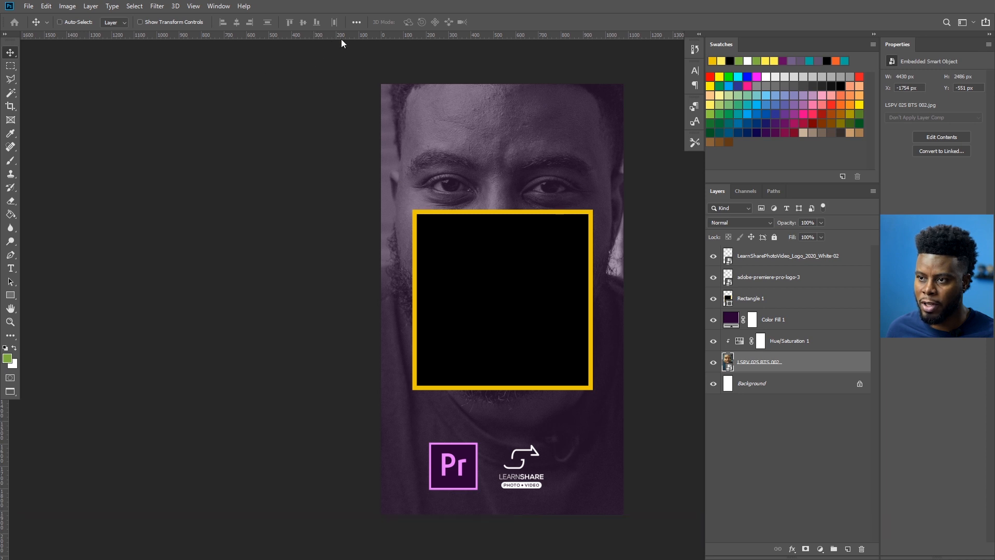
{"action": "key", "text": "ctrl+r"}
{"action": "key", "text": "ctrl+r"}
{"action": "key", "text": "ctrl+r"}
{"action": "key", "text": "ctrl+r"}
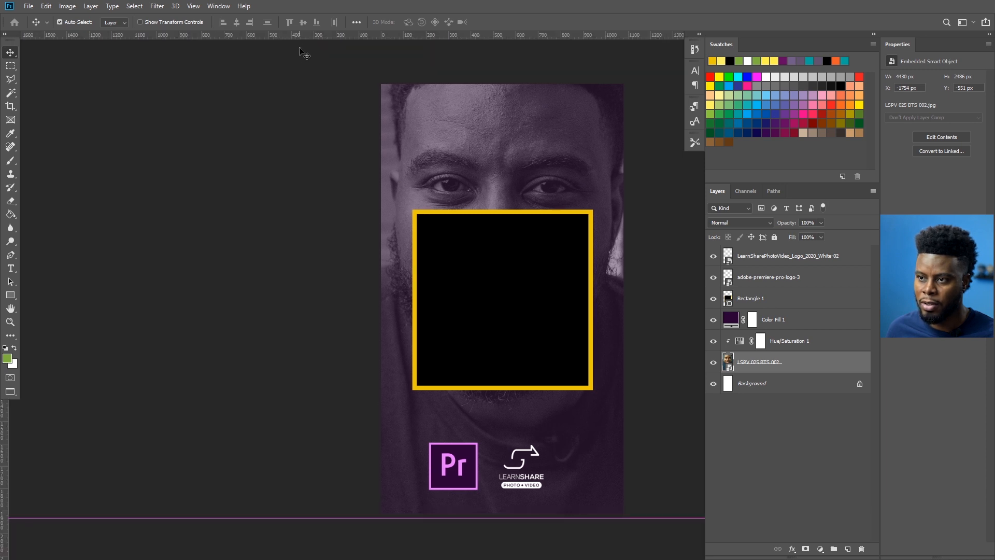
Place a horizontal guide across the forehead and vertical guides about 100 px inside both side edges of the canvas
{"action": "scroll", "coordinate": [357, 154], "scroll_direction": "right", "scroll_amount": 5}
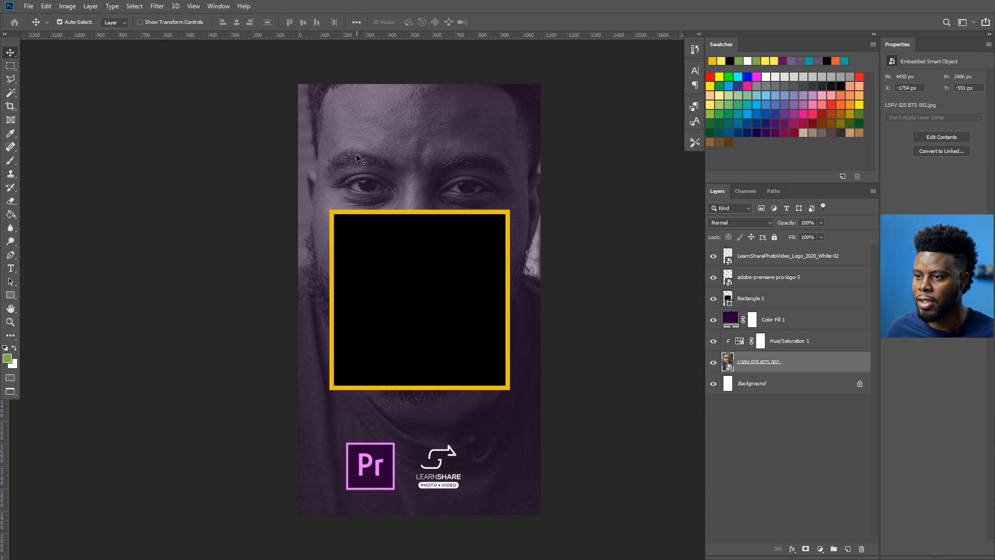
{"action": "scroll", "coordinate": [372, 80], "scroll_direction": "up", "scroll_amount": 1}
{"action": "left_click_drag", "start_coordinate": [396, 35], "coordinate": [396, 139]}
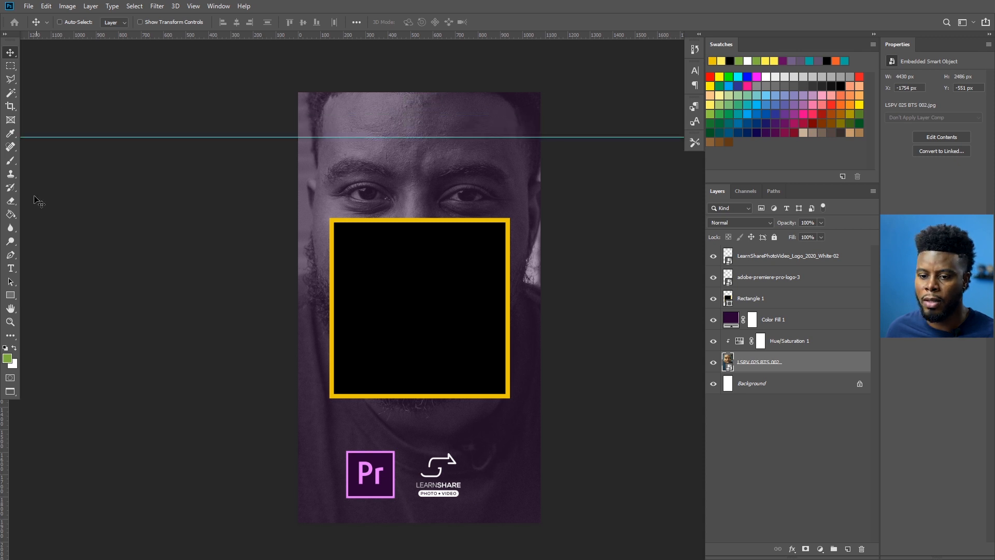
{"action": "left_click_drag", "start_coordinate": [5, 437], "coordinate": [320, 378]}
{"action": "left_click_drag", "start_coordinate": [4, 427], "coordinate": [541, 366]}
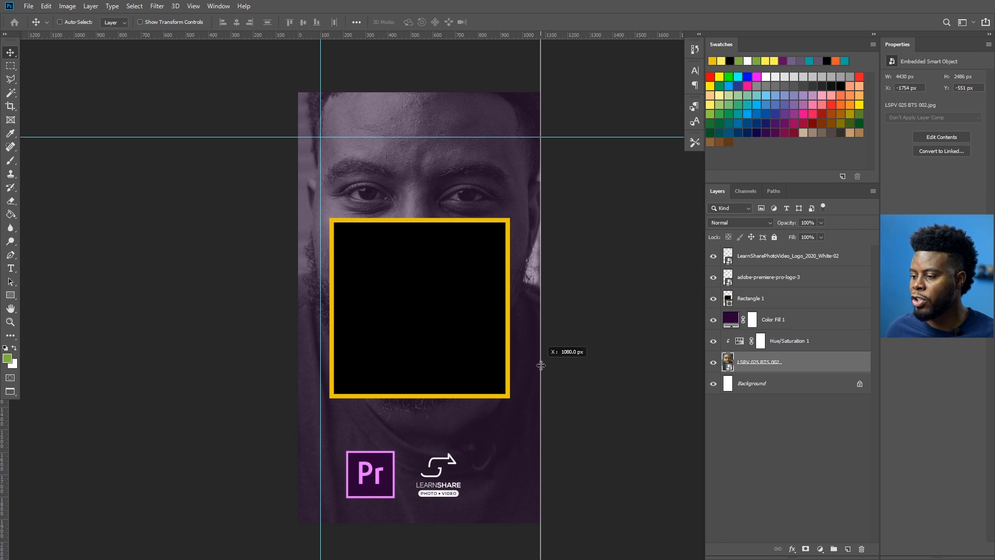
{"action": "left_click_drag", "start_coordinate": [540, 365], "coordinate": [518, 363]}
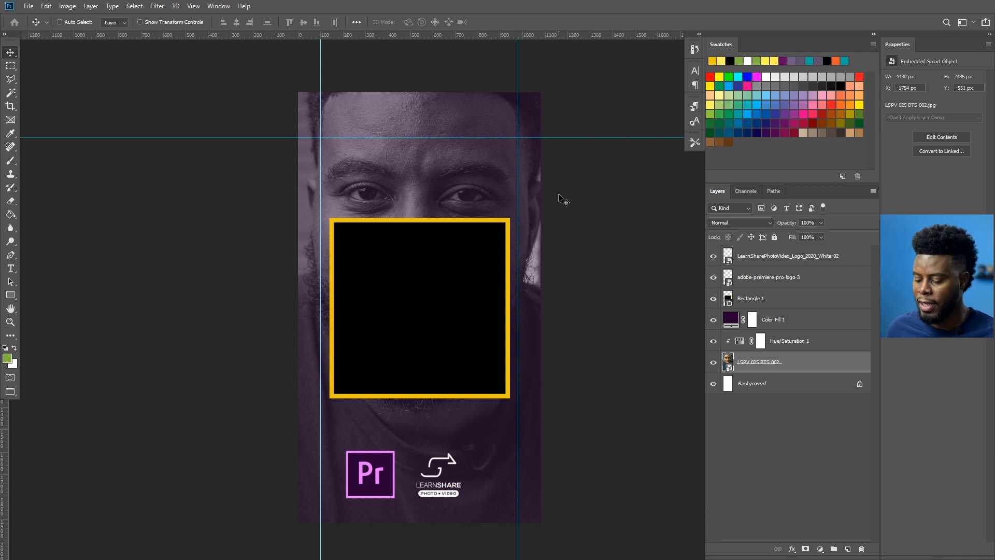
Add the text "ADOBE PREMIERE" across the eyebrows and move it left to about 138 px from the canvas's left edge
{"action": "key", "text": "t"}
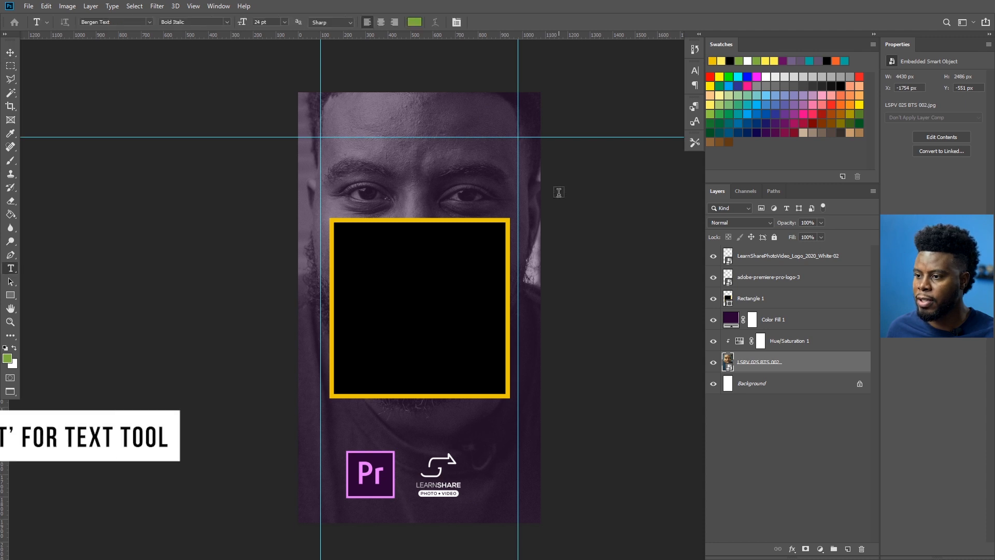
{"action": "left_click", "coordinate": [398, 171]}
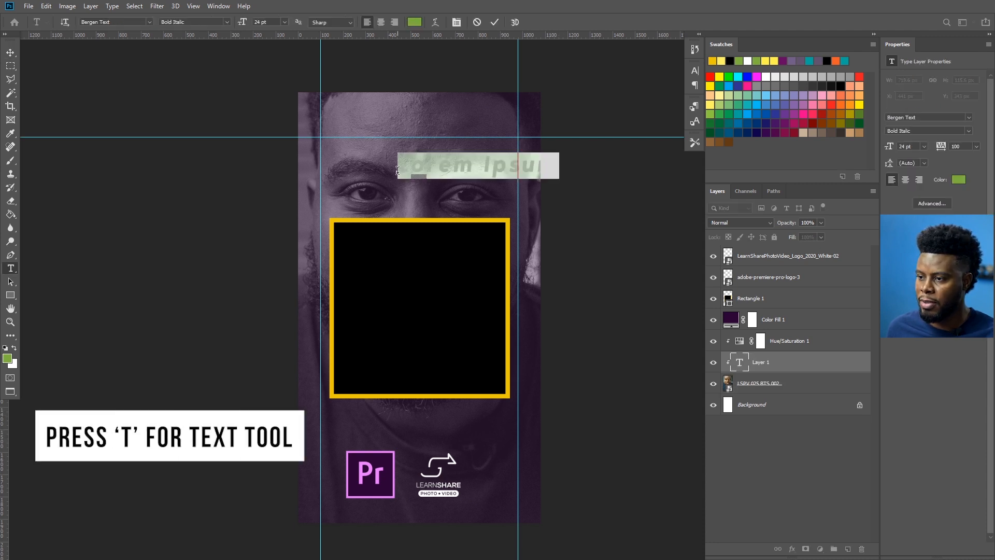
{"action": "type", "text": "ADOBE"}
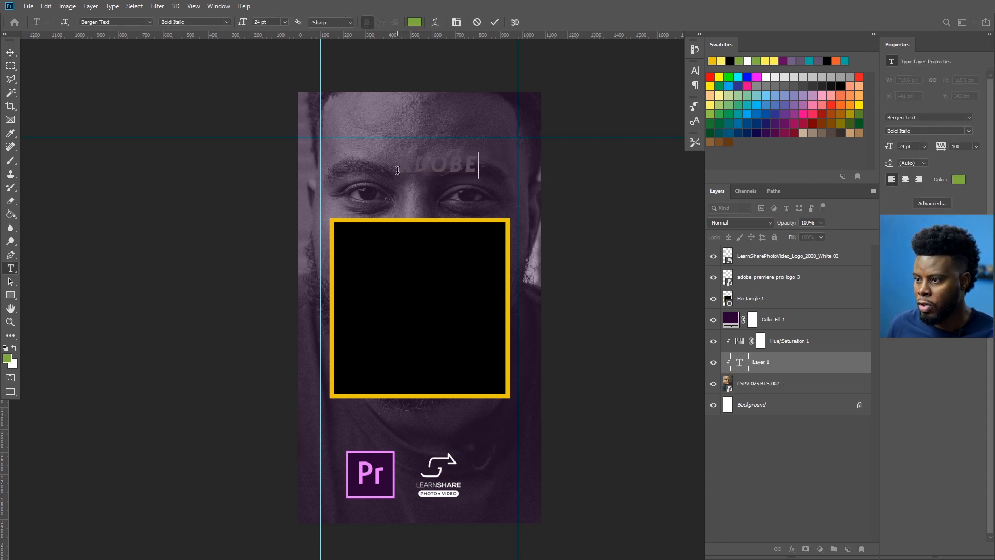
{"action": "type", "text": " PREMIERE"}
{"action": "key", "text": "ctrl+Return"}
{"action": "key", "text": "v"}
{"action": "left_click_drag", "start_coordinate": [478, 169], "coordinate": [410, 169]}
Colour the ADOBE PREMIERE text with the square border's yellow (ebc705) and move its layer above Color Fill 1
{"action": "key", "text": "t"}
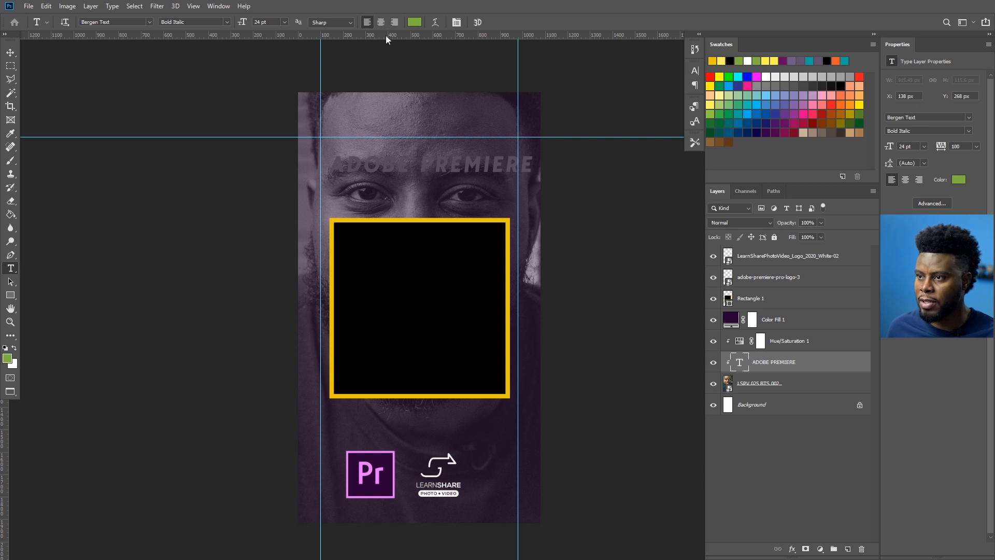
{"action": "left_click", "coordinate": [419, 23]}
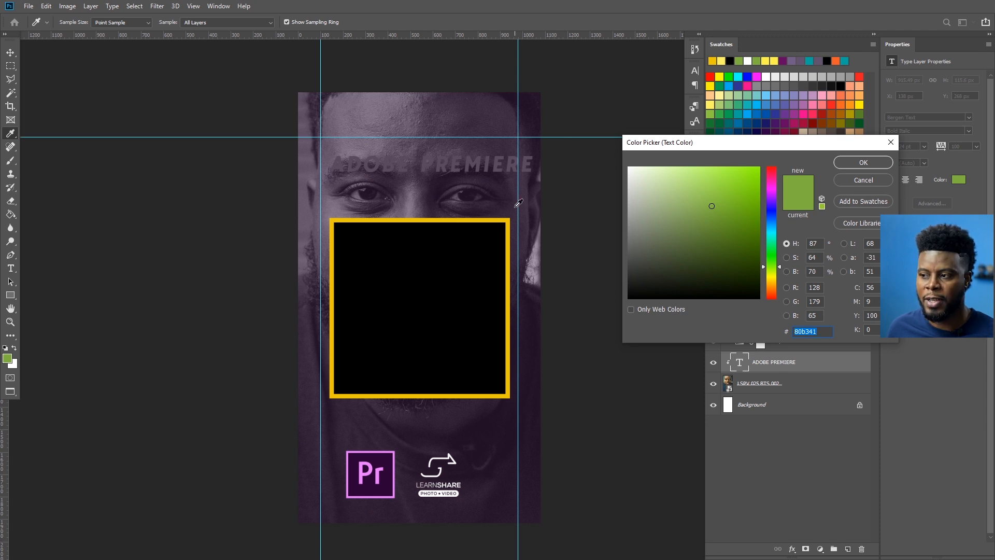
{"action": "left_click", "coordinate": [767, 105]}
{"action": "left_click", "coordinate": [758, 105]}
{"action": "left_click", "coordinate": [750, 115]}
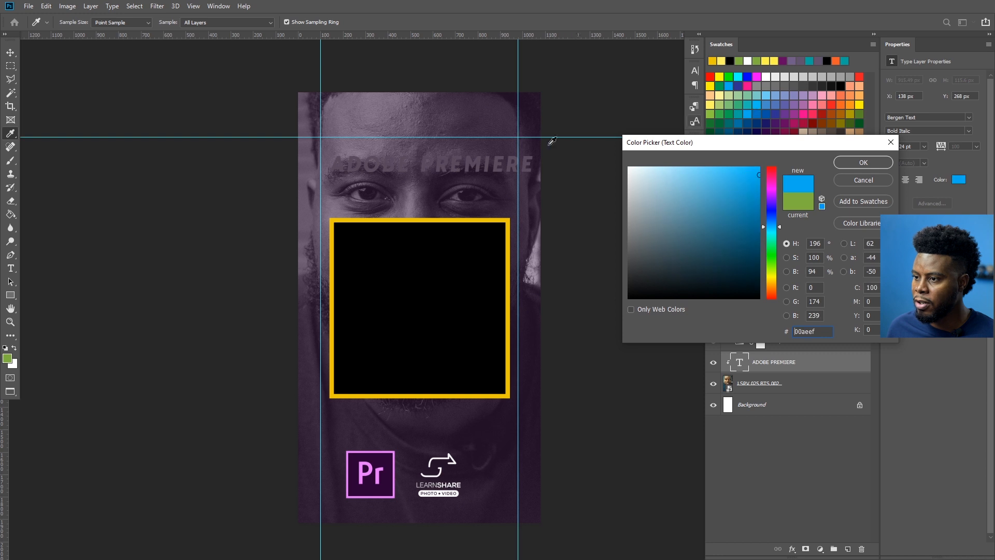
{"action": "left_click", "coordinate": [421, 220]}
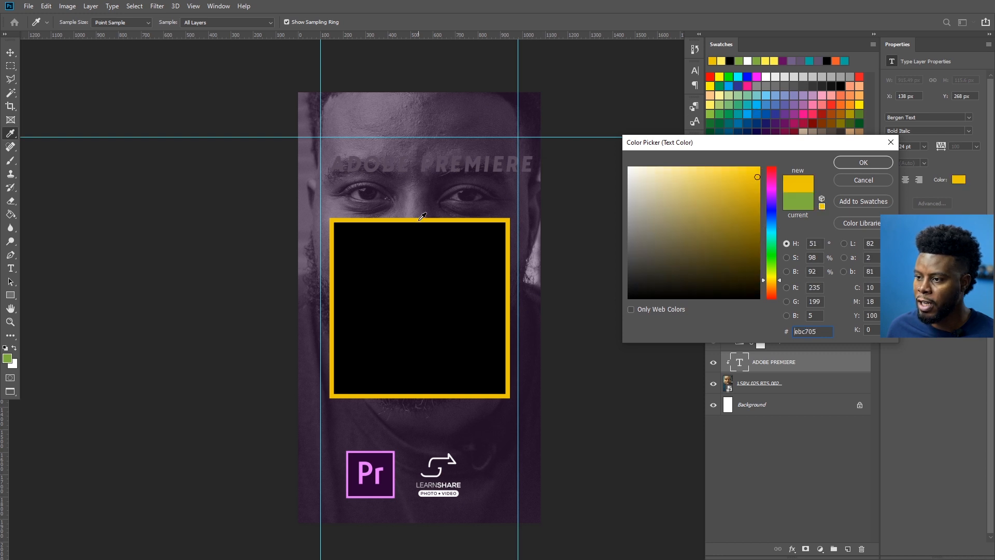
{"action": "left_click", "coordinate": [854, 159]}
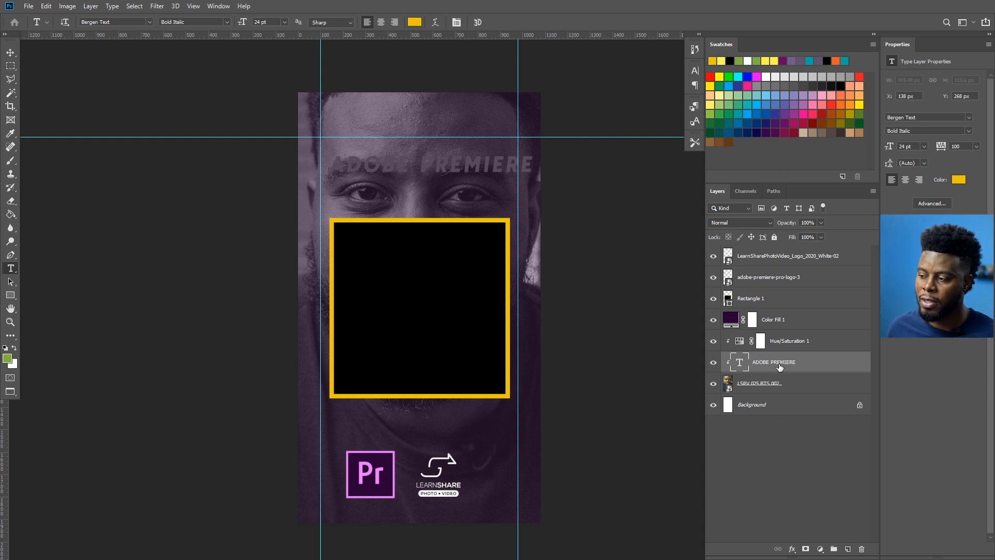
{"action": "left_click_drag", "start_coordinate": [780, 366], "coordinate": [781, 312]}
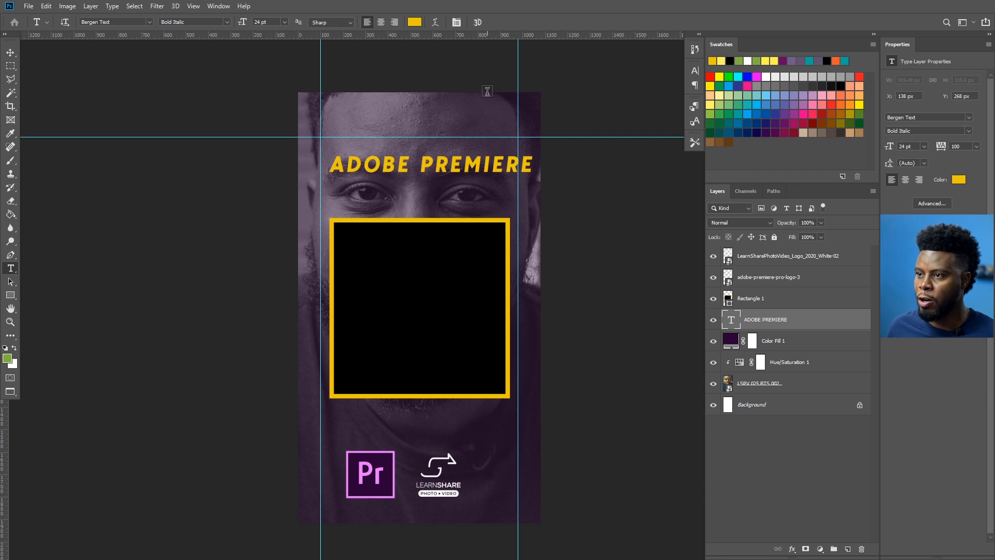
Try blue, red and purple swatches as the title colour, then return to the square border's yellow
{"action": "left_click", "coordinate": [414, 24]}
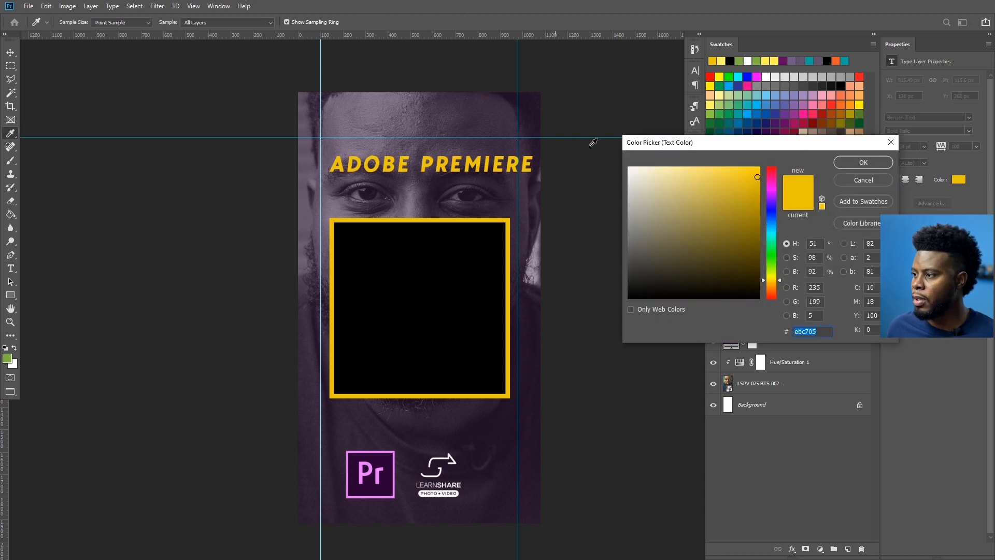
{"action": "left_click", "coordinate": [758, 103]}
{"action": "left_click", "coordinate": [759, 112]}
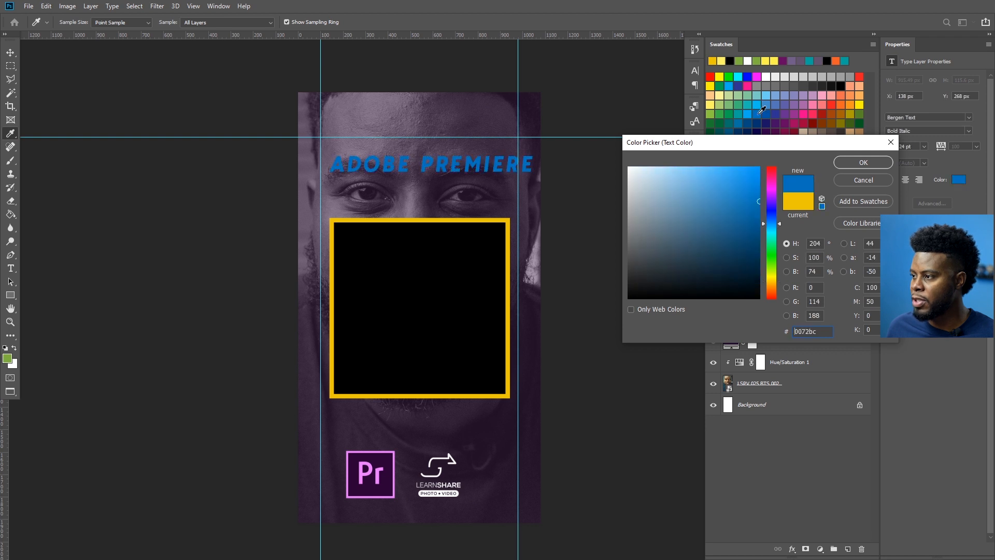
{"action": "left_click", "coordinate": [809, 112]}
{"action": "left_click", "coordinate": [832, 104]}
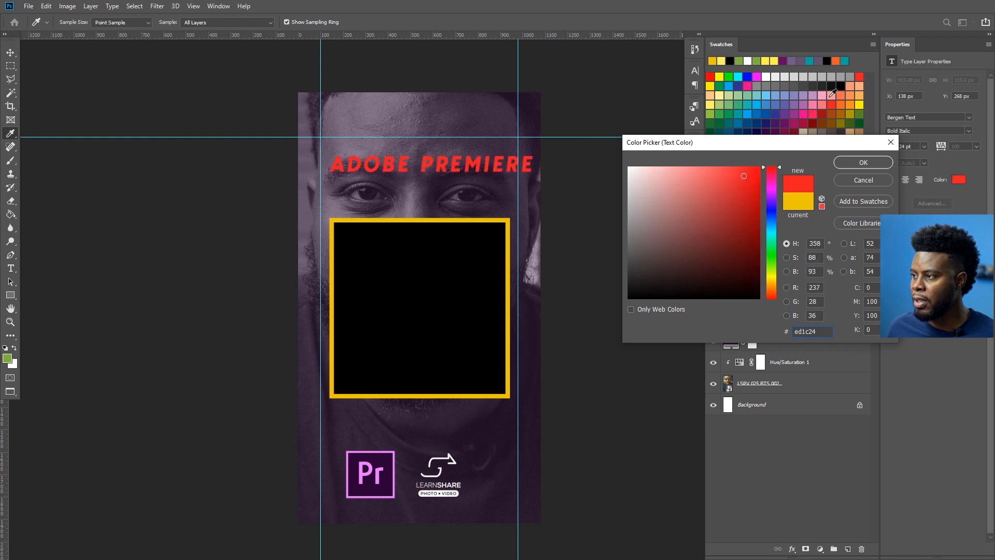
{"action": "left_click", "coordinate": [832, 86]}
{"action": "left_click", "coordinate": [860, 114]}
{"action": "left_click", "coordinate": [860, 123]}
{"action": "left_click", "coordinate": [790, 116]}
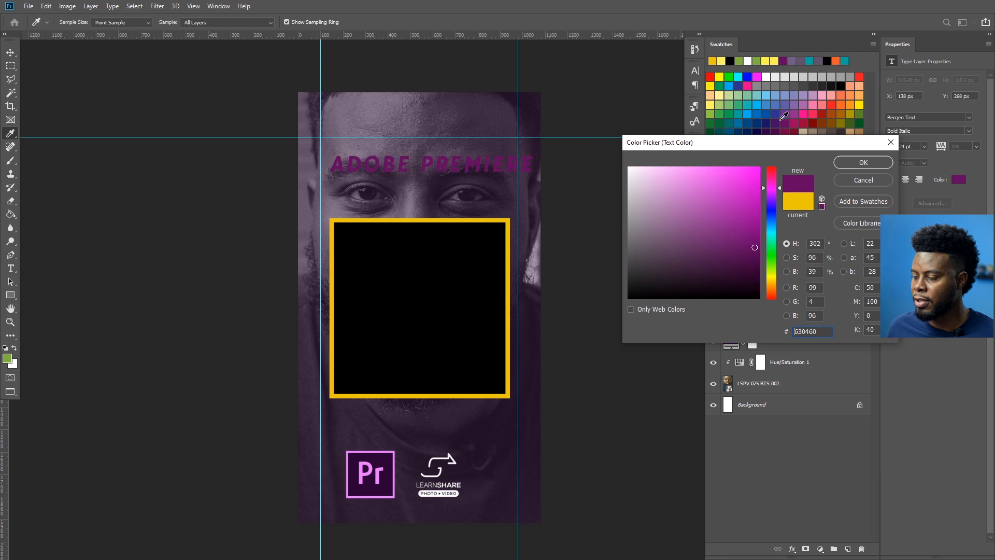
{"action": "left_click", "coordinate": [482, 220]}
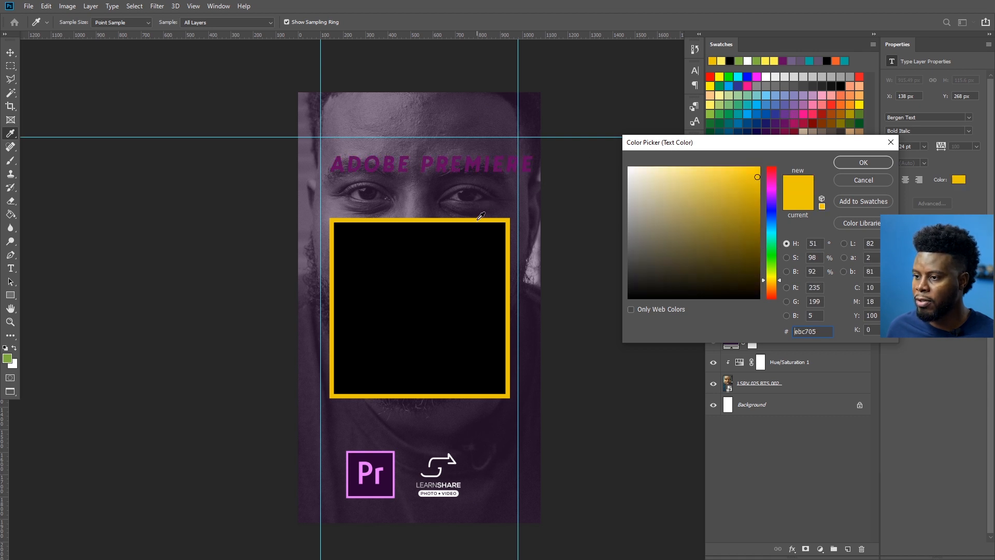
{"action": "left_click", "coordinate": [856, 164]}
Add a second line reading "TUTORIAL" below ADOBE PREMIERE in the same text layer
{"action": "left_click", "coordinate": [443, 164]}
{"action": "type", "text": "Ad"}
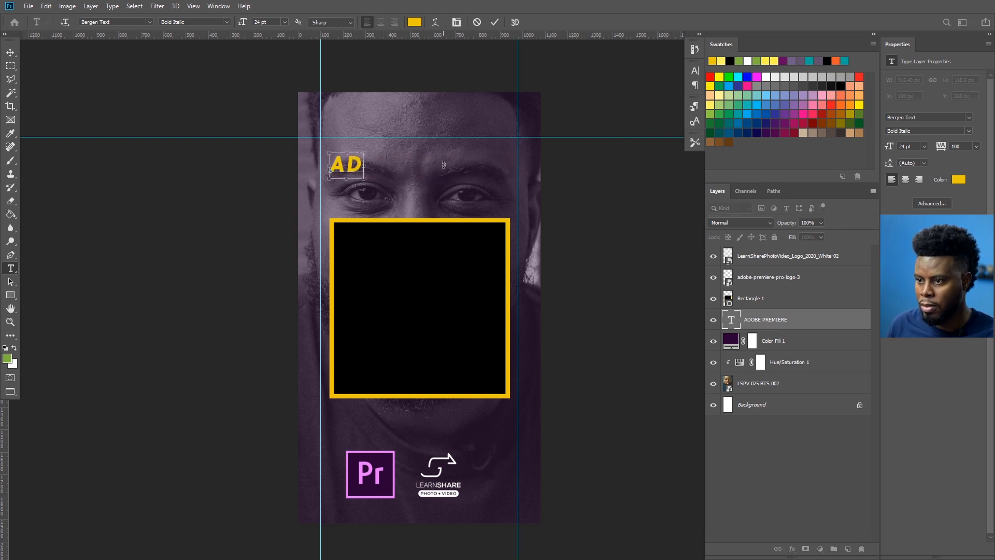
{"action": "key", "text": "ctrl+z"}
{"action": "left_click", "coordinate": [522, 163]}
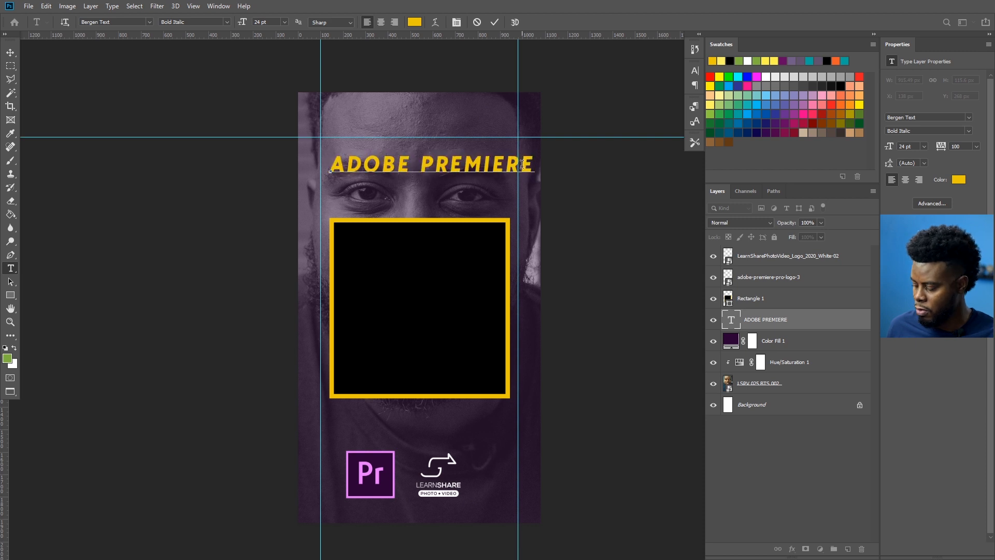
{"action": "key", "text": "Return"}
{"action": "type", "text": "TUTORIAL"}
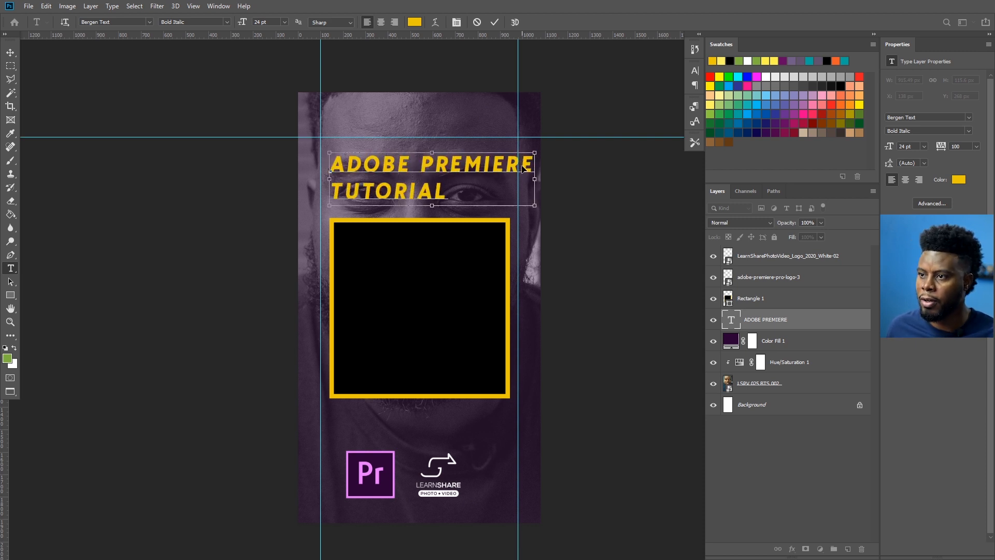
Center-align the two-line title and move it back onto the canvas above the black square
{"action": "key", "text": "ctrl+a"}
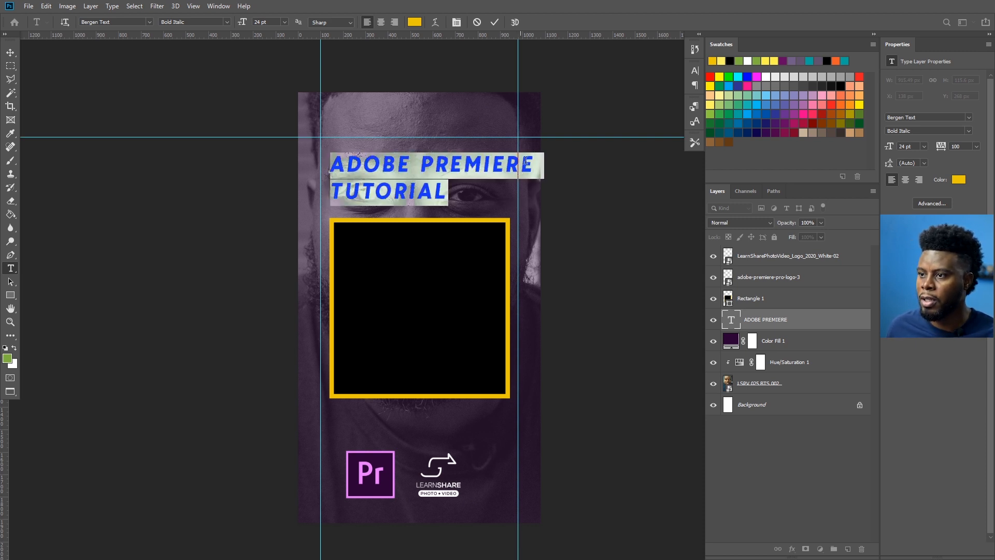
{"action": "left_click", "coordinate": [381, 23]}
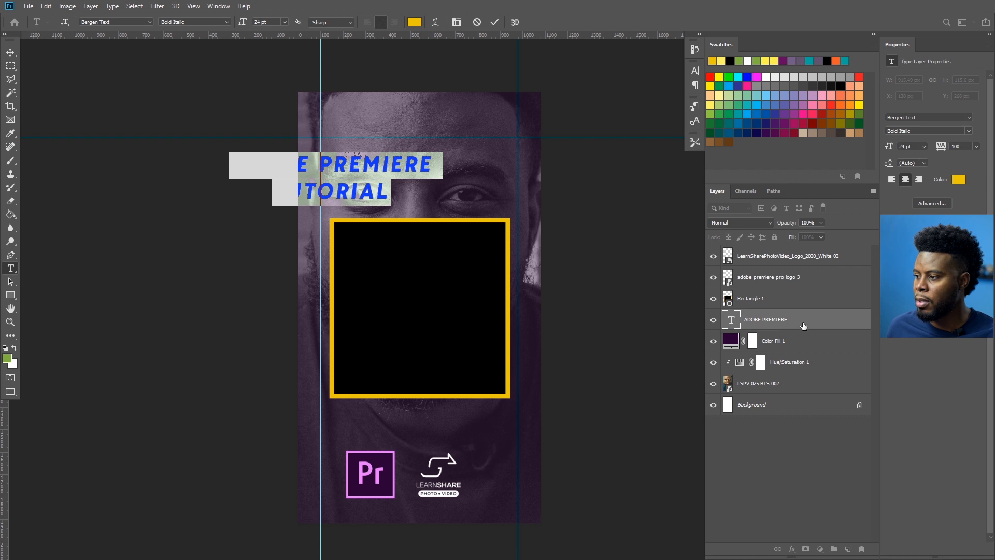
{"action": "left_click", "coordinate": [389, 190]}
{"action": "left_click_drag", "start_coordinate": [389, 190], "coordinate": [205, 187]}
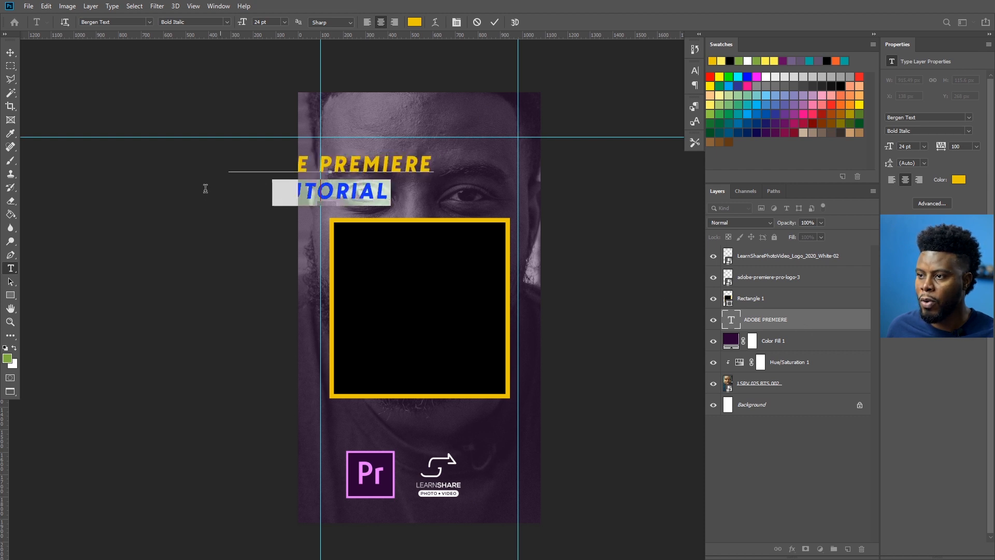
{"action": "left_click", "coordinate": [762, 319]}
{"action": "key", "text": "v"}
{"action": "left_click_drag", "start_coordinate": [356, 169], "coordinate": [393, 157]}
{"action": "scroll", "coordinate": [419, 167], "scroll_direction": "up", "scroll_amount": 1}
{"action": "scroll", "coordinate": [420, 168], "scroll_direction": "down", "scroll_amount": 1}
Recolour only the word TUTORIAL to white
{"action": "key", "text": "t"}
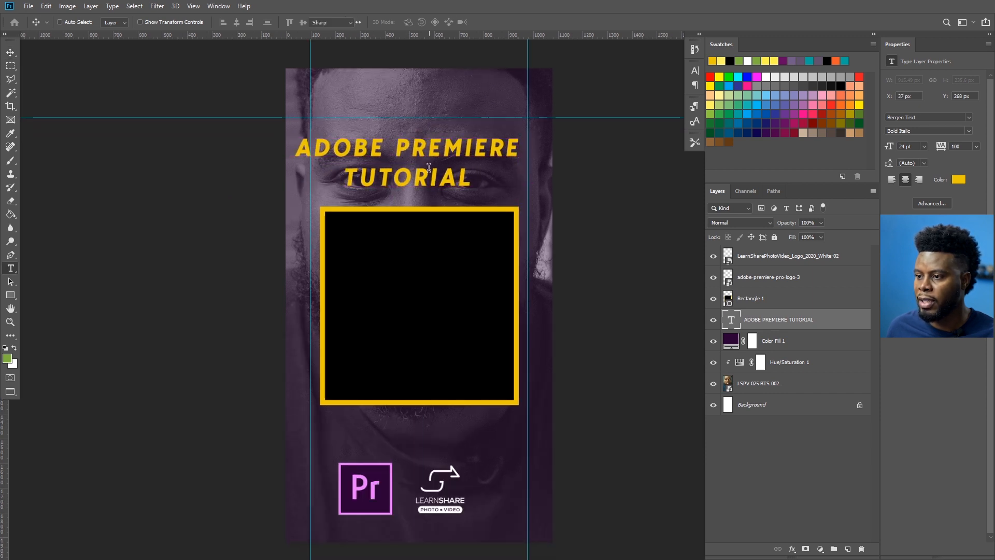
{"action": "double_click", "coordinate": [428, 173]}
{"action": "left_click", "coordinate": [415, 22]}
{"action": "left_click", "coordinate": [671, 207]}
{"action": "left_click_drag", "start_coordinate": [671, 208], "coordinate": [628, 167]}
{"action": "left_click", "coordinate": [863, 162]}
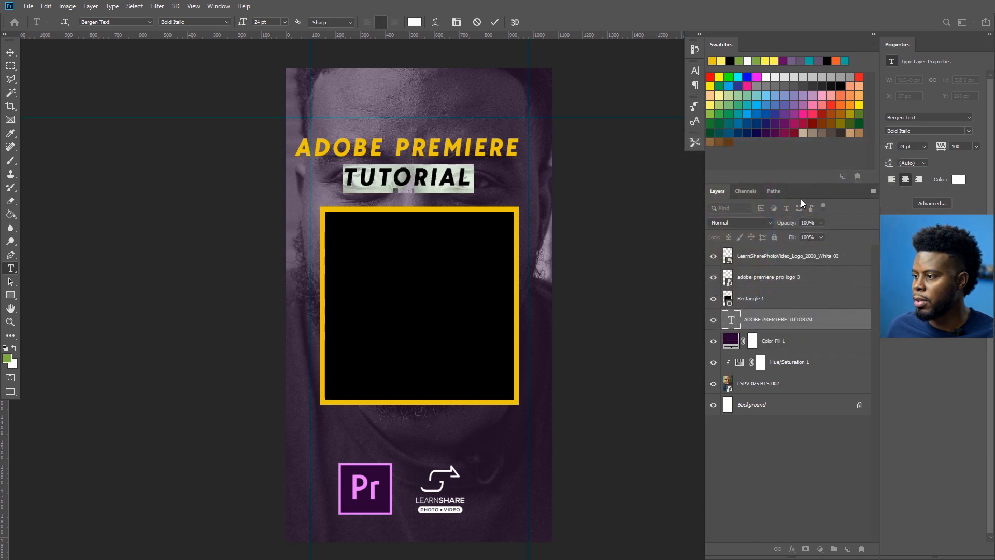
{"action": "left_click", "coordinate": [791, 323]}
Set the whole title's tracking to 50 and its font size to 20 pt
{"action": "scroll", "coordinate": [422, 162], "scroll_direction": "down", "scroll_amount": 1}
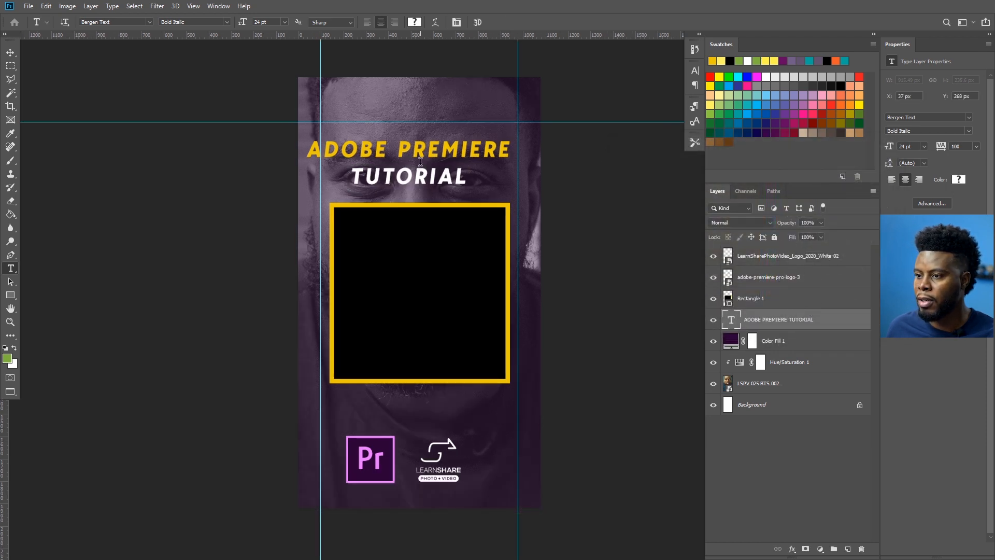
{"action": "left_click", "coordinate": [402, 142]}
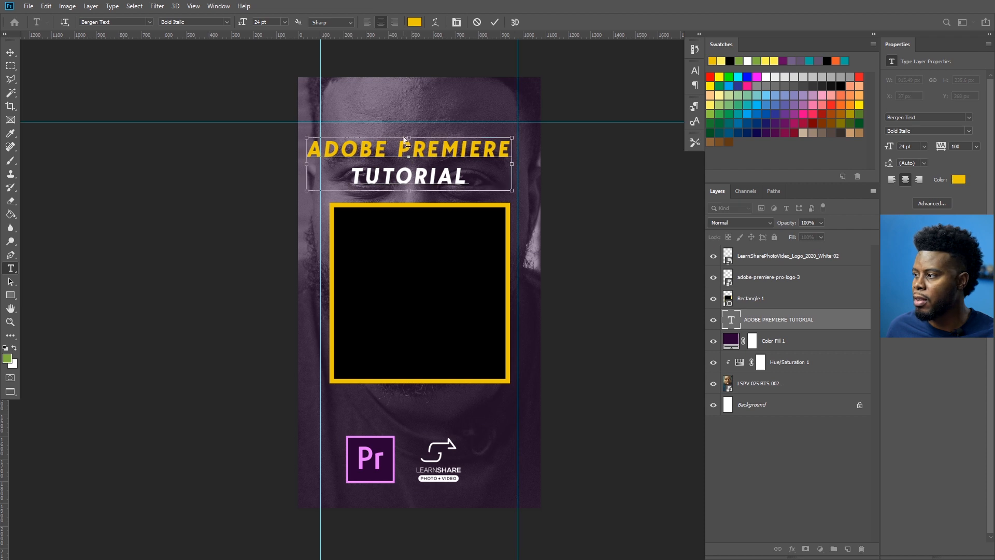
{"action": "key", "text": "ctrl+a"}
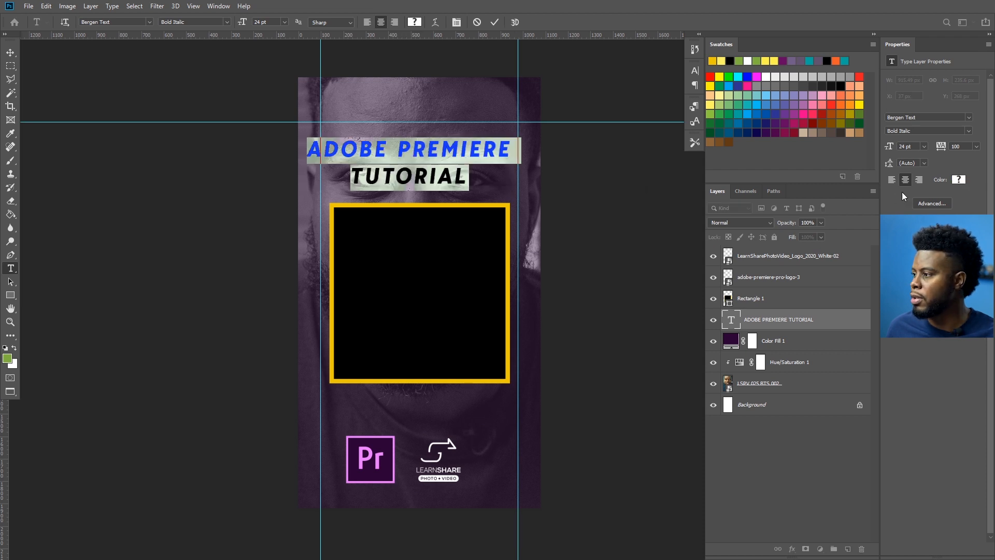
{"action": "left_click", "coordinate": [965, 148]}
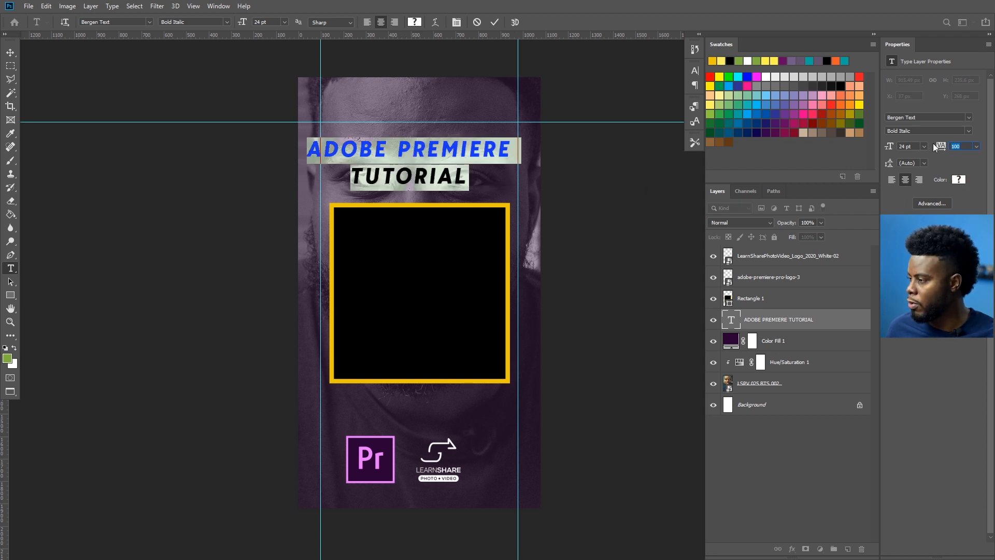
{"action": "type", "text": "50"}
{"action": "key", "text": "Return"}
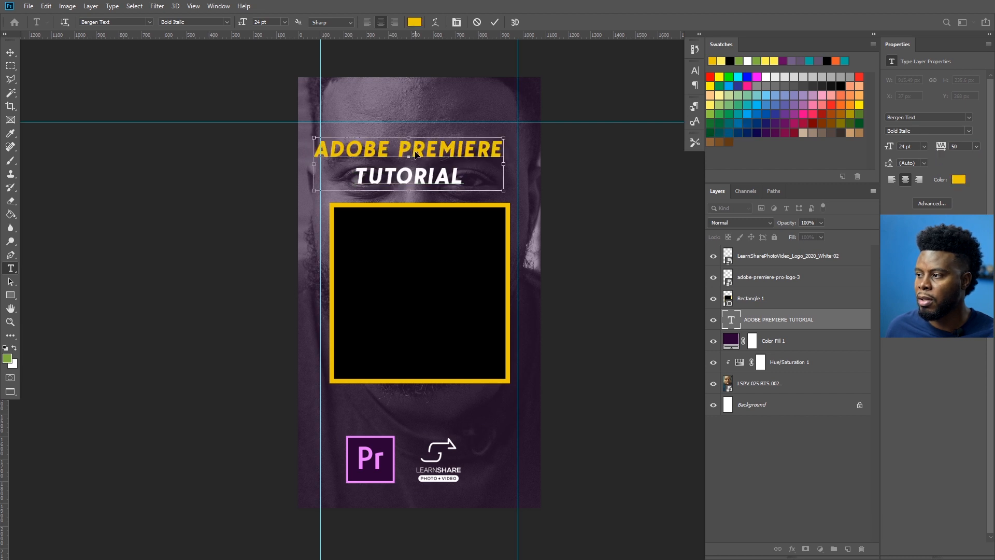
{"action": "left_click", "coordinate": [240, 25]}
{"action": "type", "text": "20"}
{"action": "key", "text": "Return"}
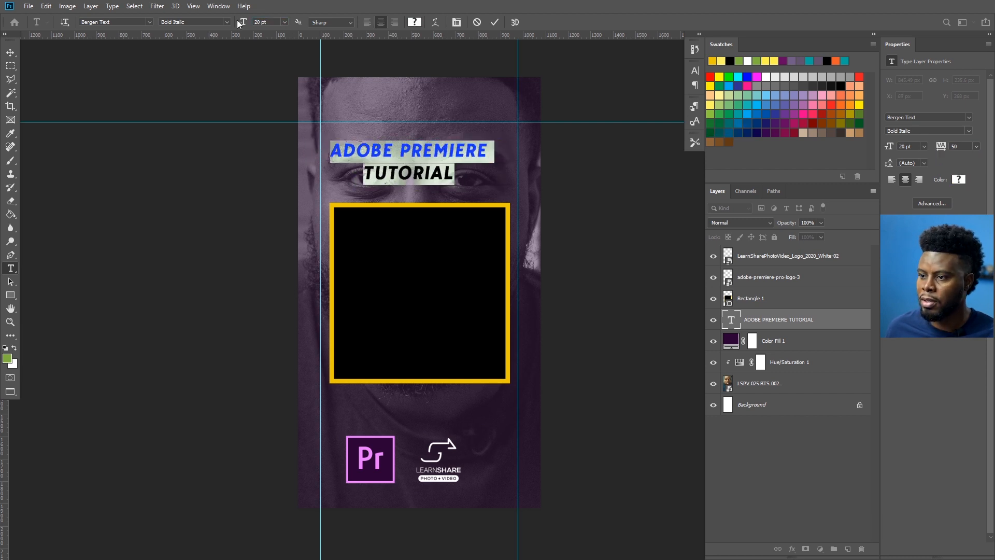
{"action": "key", "text": "ctrl+Return"}
{"action": "key", "text": "v"}
Extend the title's first line to read "ADOBE PREMIERE PRO"
{"action": "key", "text": "t"}
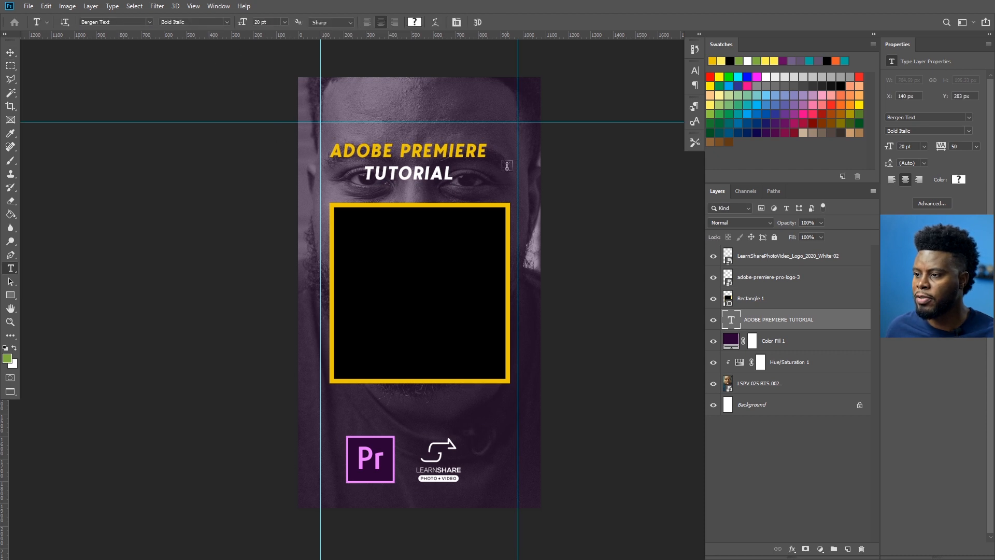
{"action": "left_click", "coordinate": [486, 150]}
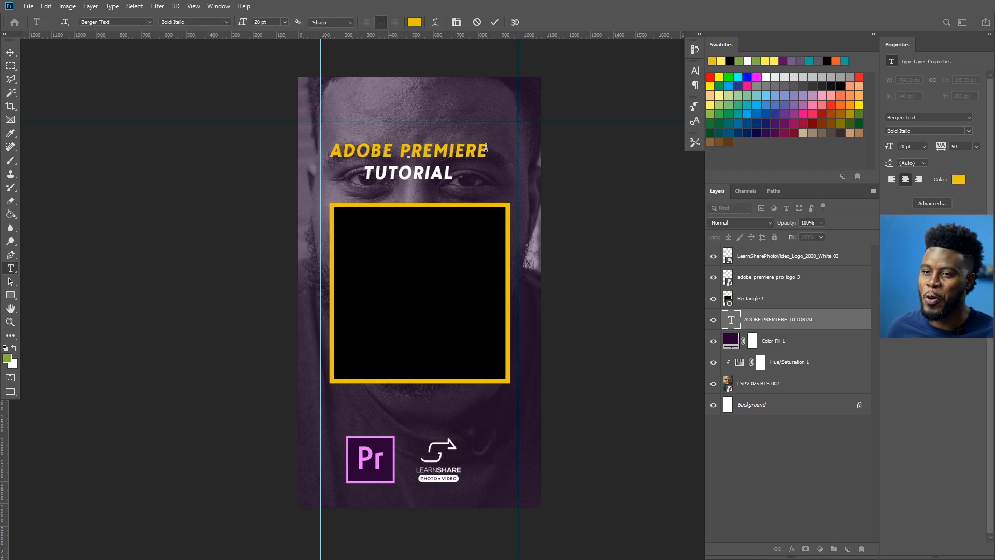
{"action": "type", "text": "PRO"}
{"action": "key", "text": "ctrl+Return"}
Align the title's horizontal center with the Background layer and move the title down about 20 px
{"action": "key", "text": "v"}
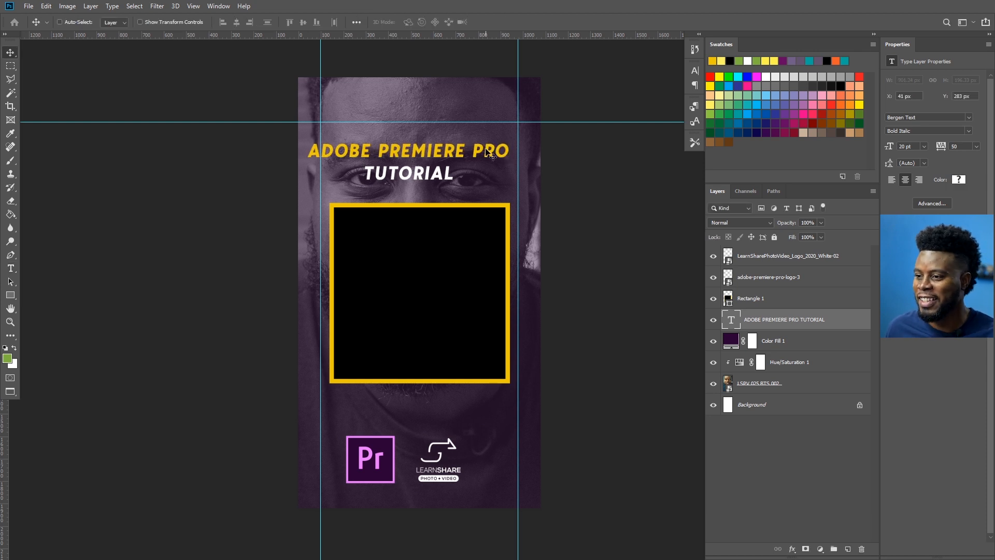
{"action": "left_click_drag", "start_coordinate": [434, 158], "coordinate": [441, 159]}
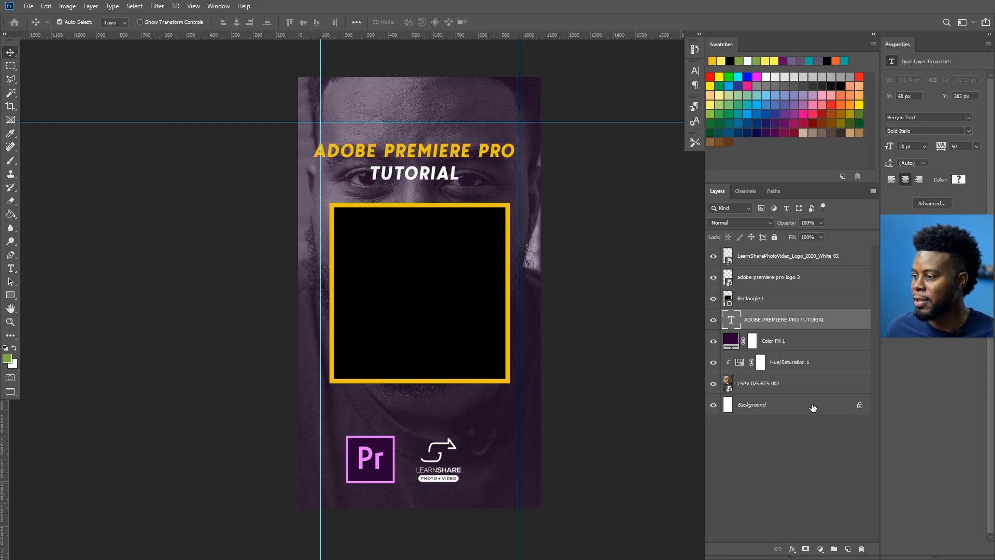
{"action": "left_click", "coordinate": [814, 407]}
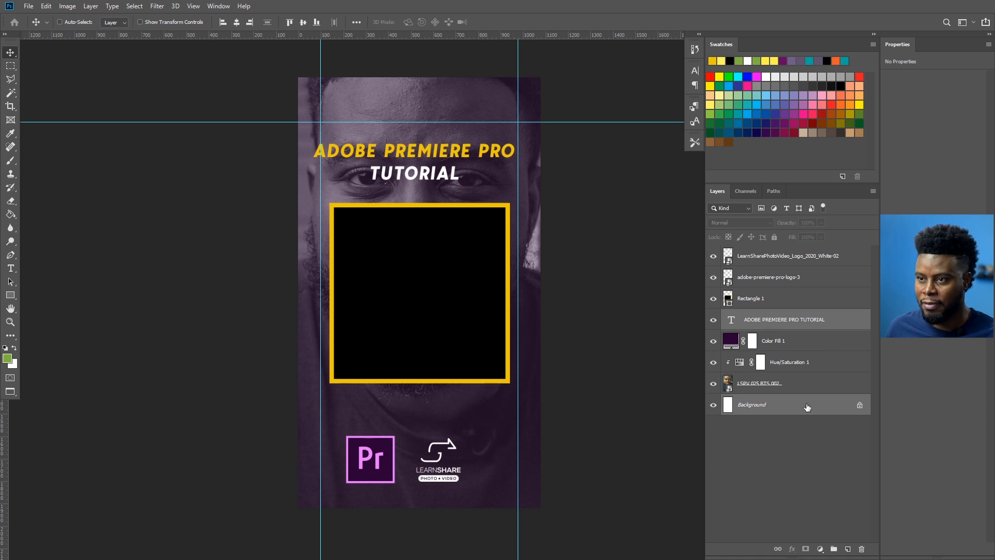
{"action": "left_click", "coordinate": [237, 24]}
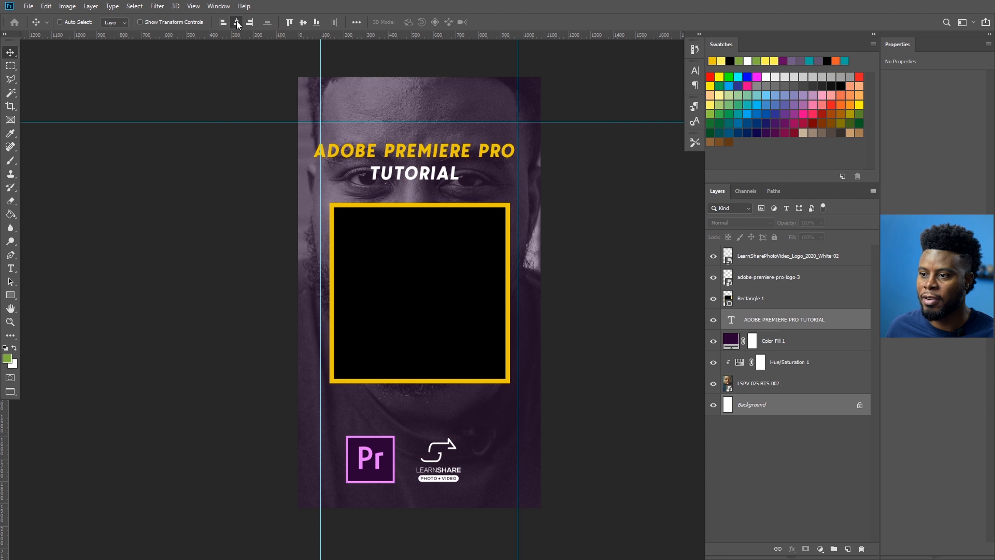
{"action": "left_click", "coordinate": [816, 327]}
{"action": "left_click_drag", "start_coordinate": [447, 158], "coordinate": [447, 163]}
{"action": "key", "text": "t"}
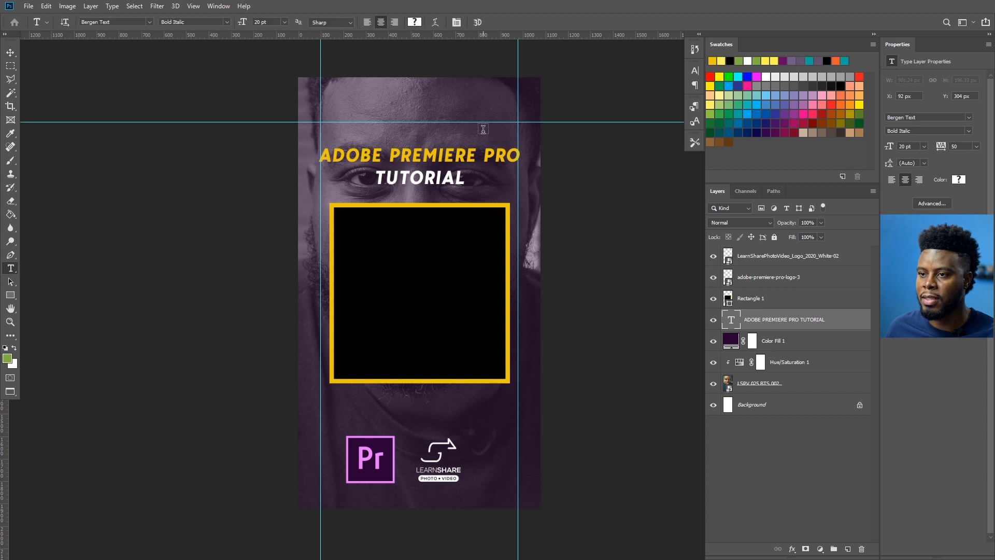
Set the font size of the whole ADOBE PREMIERE PRO TUTORIAL title to 18 pt
{"action": "left_click", "coordinate": [420, 149]}
{"action": "key", "text": "ctrl+a"}
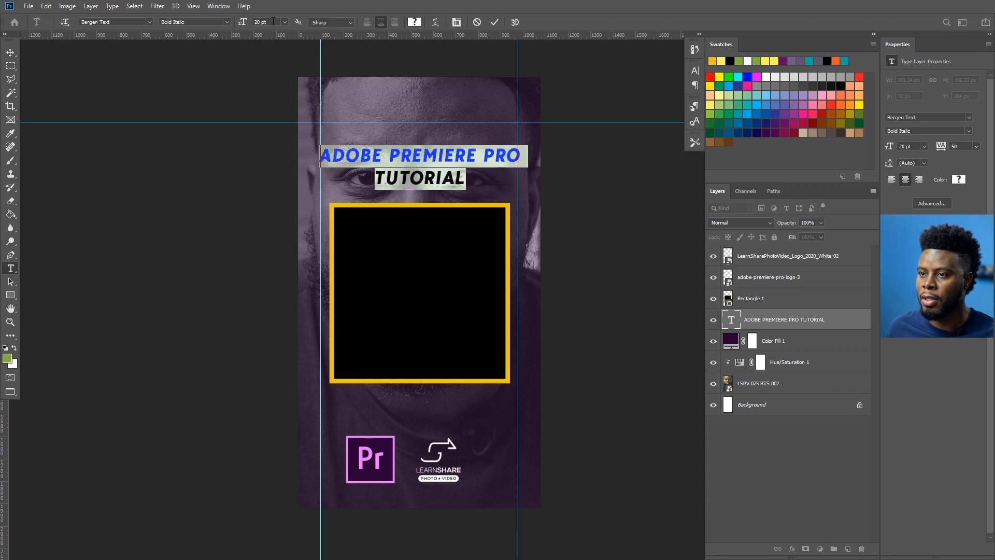
{"action": "key", "text": "Return"}
{"action": "key", "text": "ctrl+Return"}
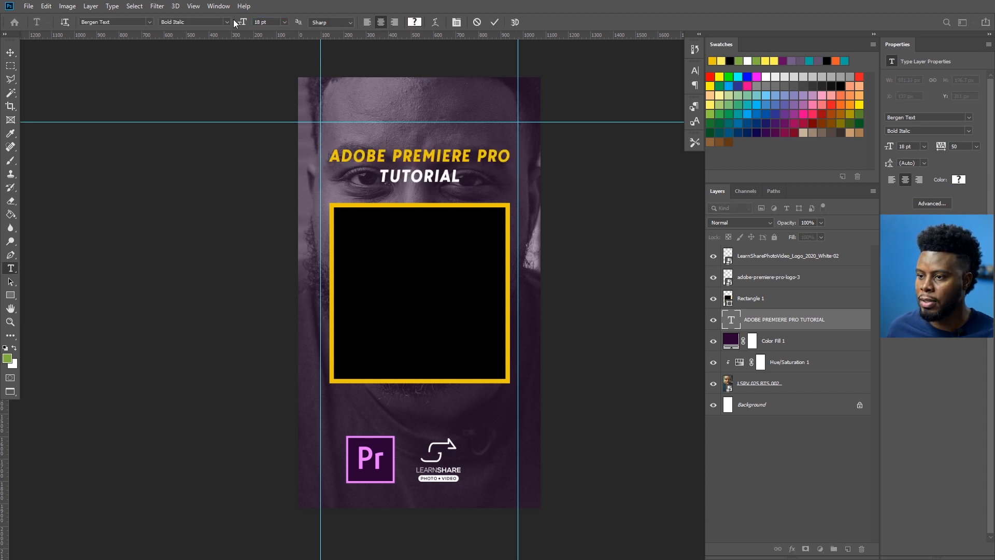
Move the title down to a Y position of about 353 px, just above the yellow-bordered square
{"action": "key", "text": "v"}
{"action": "left_click_drag", "start_coordinate": [431, 163], "coordinate": [429, 183]}
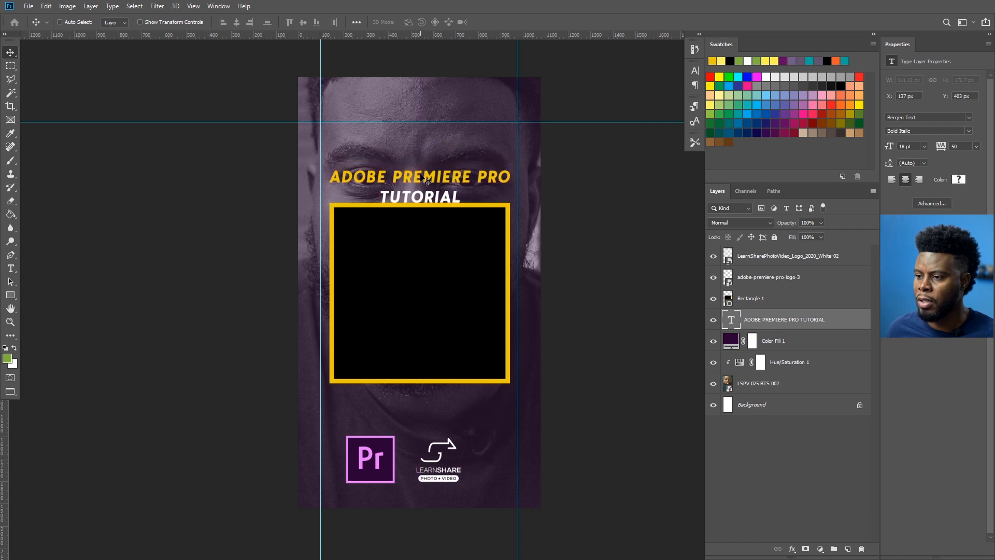
{"action": "key", "text": "shift+Up"}
{"action": "key", "text": "shift+Up"}
{"action": "key", "text": "shift+Up"}
{"action": "key", "text": "shift+Up"}
{"action": "key", "text": "shift+Up"}
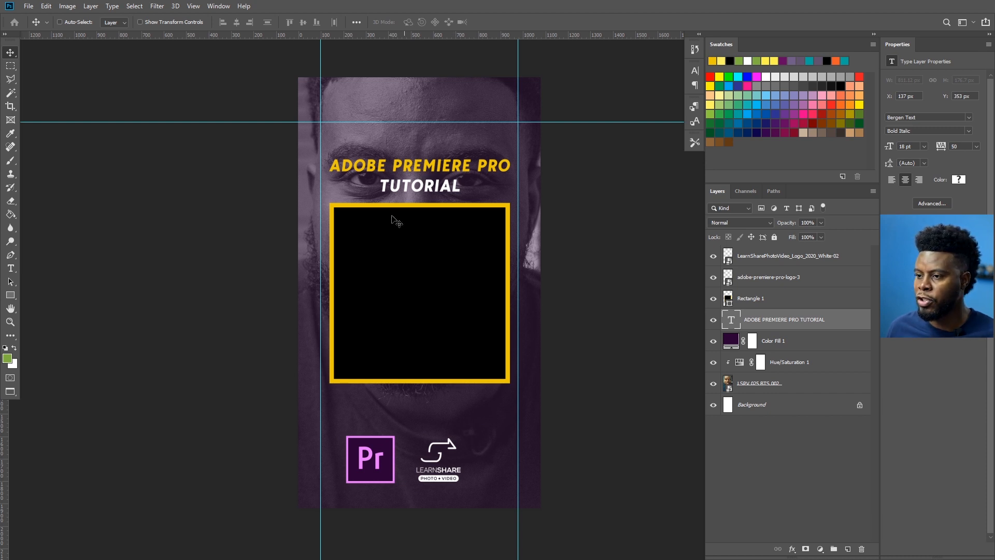
Duplicate the title layer and move the copy straight below the square, to a Y position of about 1401 px
{"action": "key", "text": "ctrl"}
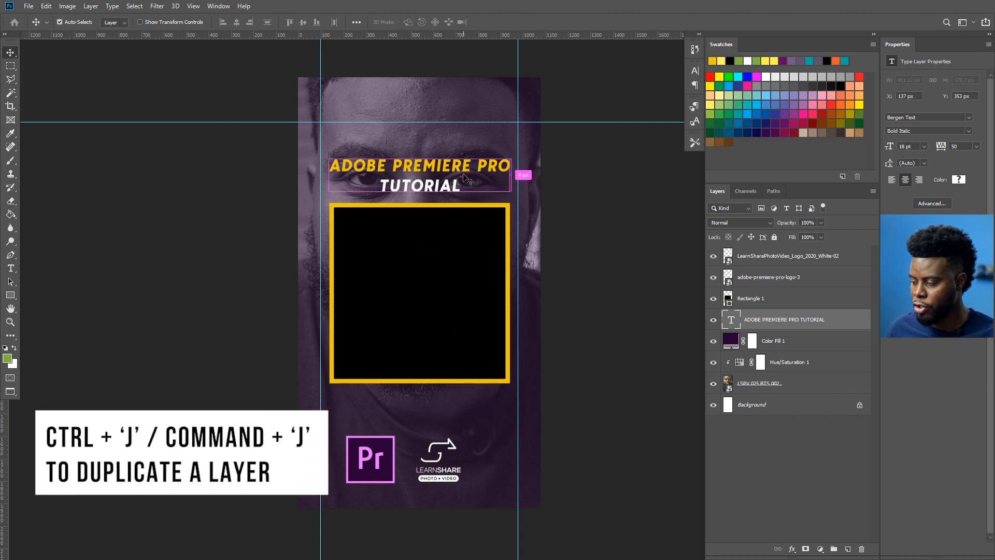
{"action": "key", "text": "ctrl+j"}
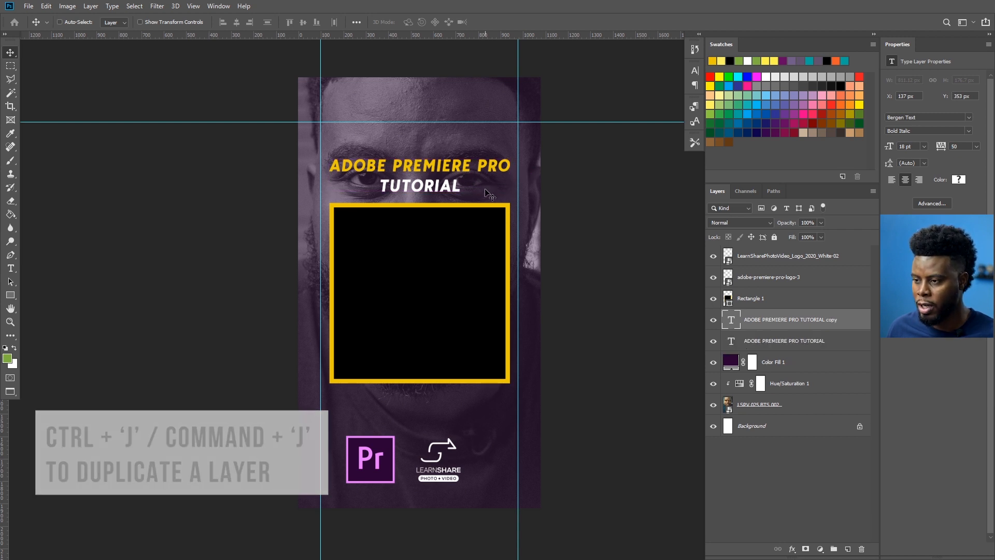
{"action": "left_click_drag", "start_coordinate": [427, 179], "coordinate": [407, 394]}
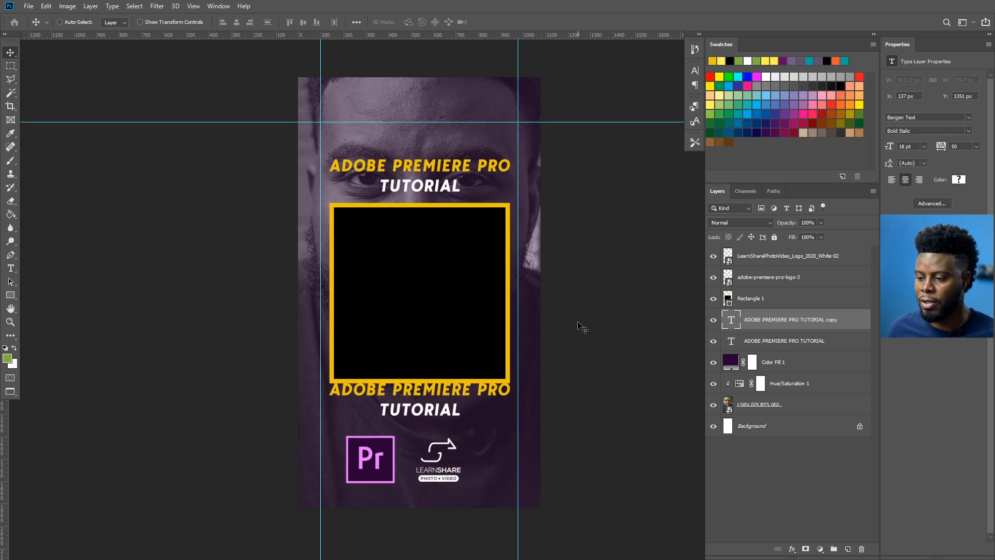
{"action": "key", "text": "shift+Down"}
{"action": "key", "text": "shift+Down"}
{"action": "key", "text": "shift+Down"}
{"action": "key", "text": "shift+Down"}
{"action": "key", "text": "shift+Down"}
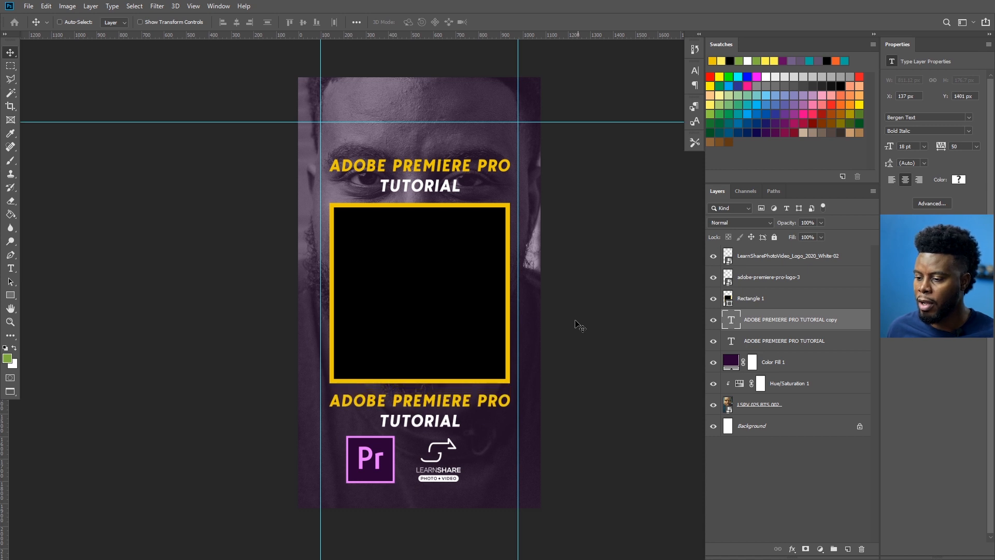
Replace the duplicated title's text with two lines reading "HOW TO EDIT" and "VERTICAL VIDEOS"
{"action": "key", "text": "t"}
{"action": "left_click", "coordinate": [454, 396]}
{"action": "key", "text": "ctrl+a"}
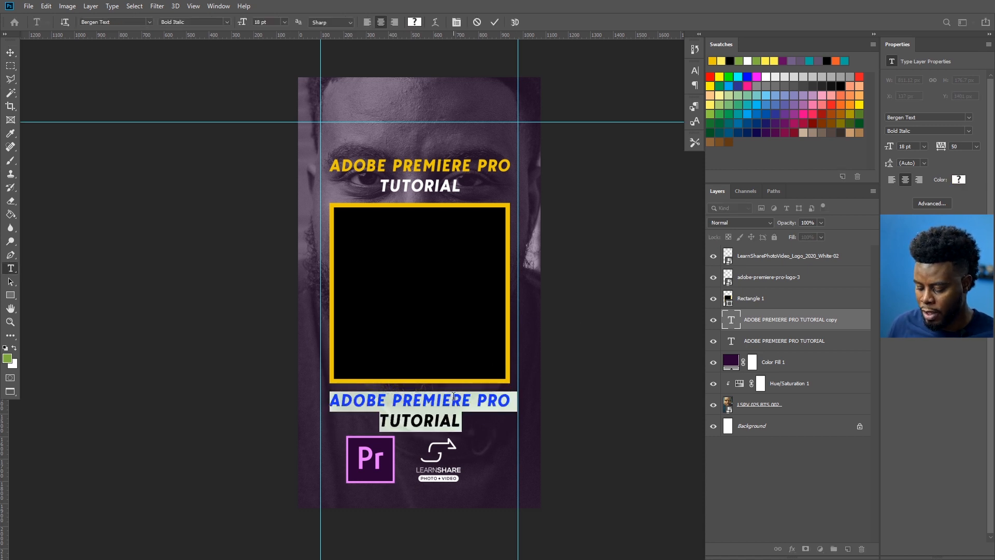
{"action": "type", "text": "HOW "}
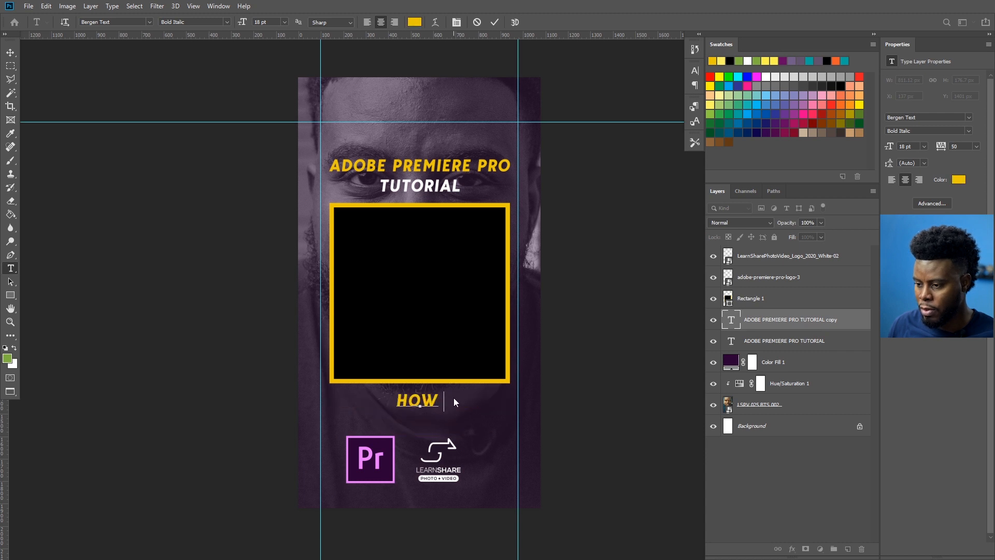
{"action": "type", "text": "TO EDIT"}
{"action": "key", "text": "Return"}
{"action": "type", "text": "VERTICAL VIDEOS"}
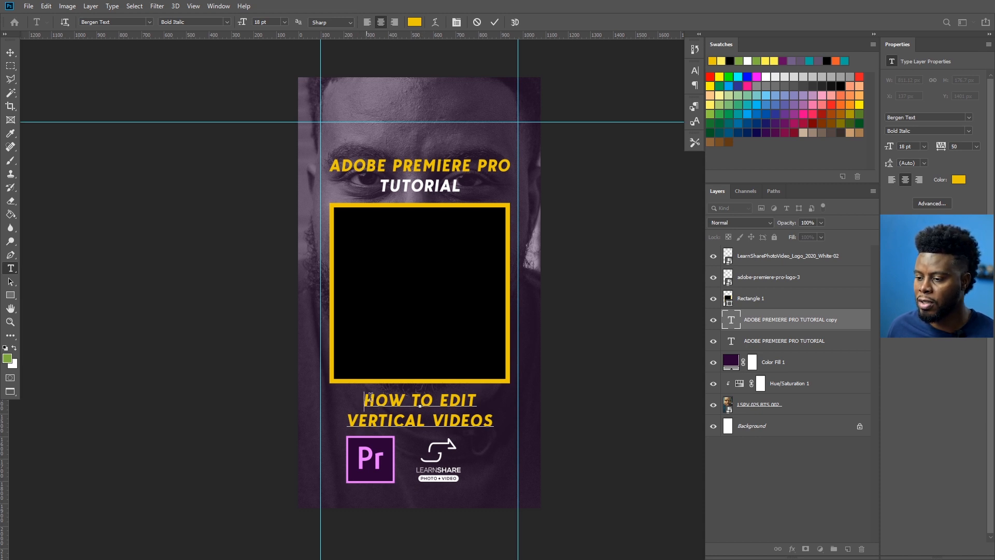
Recolour only the line HOW TO EDIT to white and commit the text edit
{"action": "left_click_drag", "start_coordinate": [365, 399], "coordinate": [476, 402]}
{"action": "left_click", "coordinate": [413, 23]}
{"action": "left_click", "coordinate": [629, 167]}
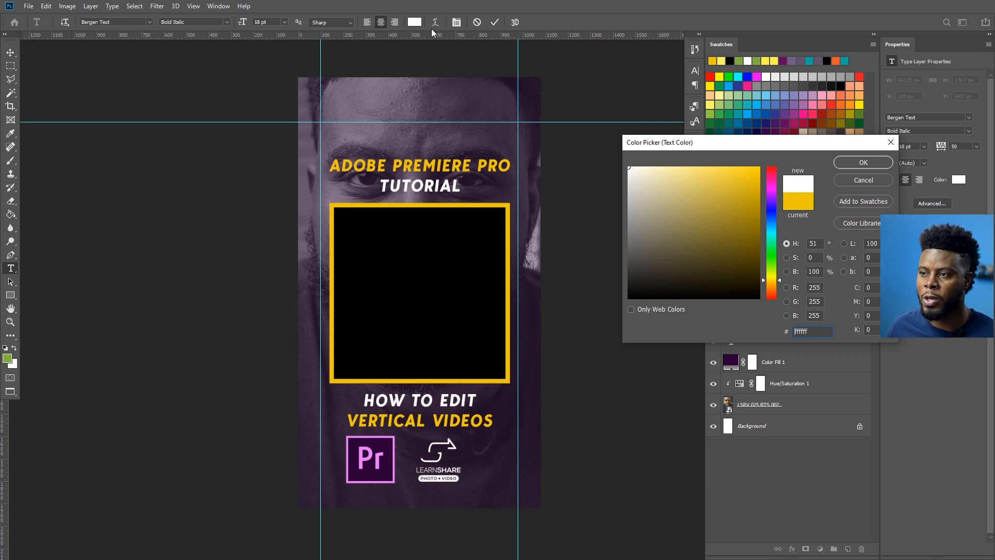
{"action": "left_click", "coordinate": [689, 227]}
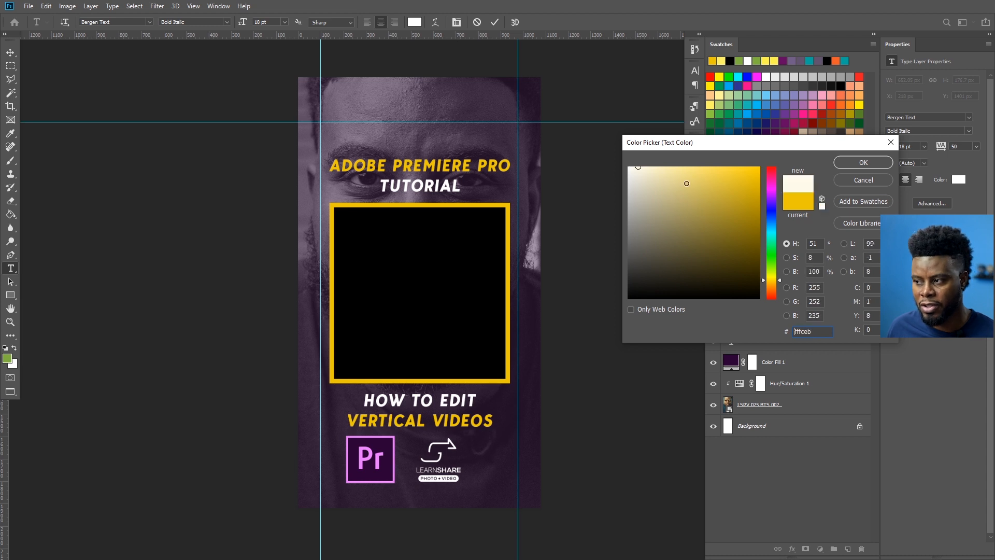
{"action": "left_click_drag", "start_coordinate": [691, 217], "coordinate": [629, 152]}
{"action": "left_click", "coordinate": [864, 163]}
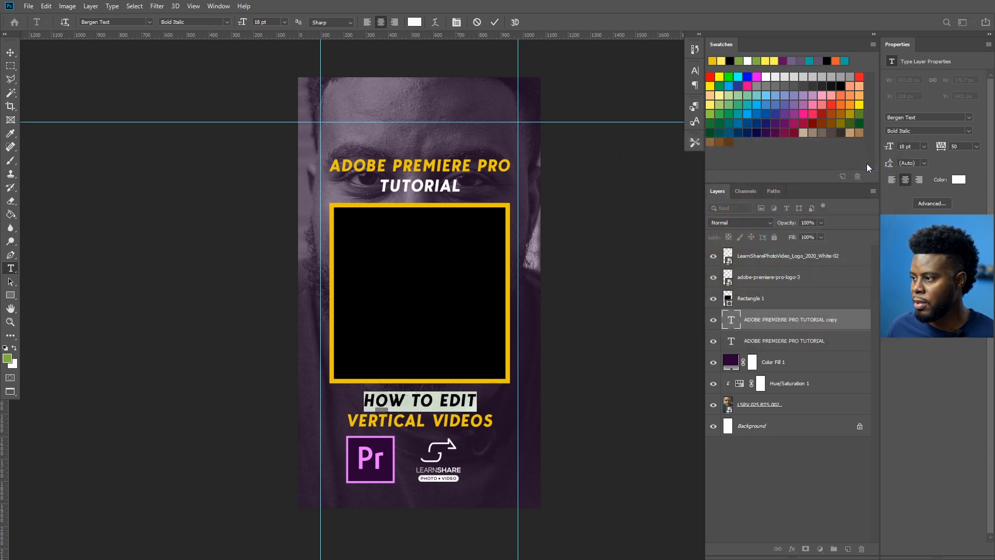
{"action": "left_click", "coordinate": [824, 313]}
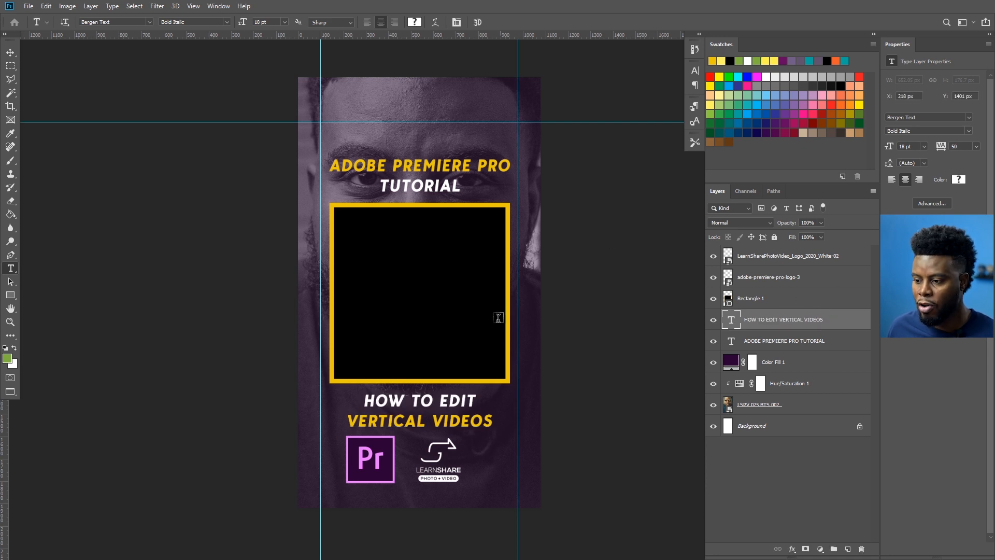
{"action": "left_click", "coordinate": [460, 408]}
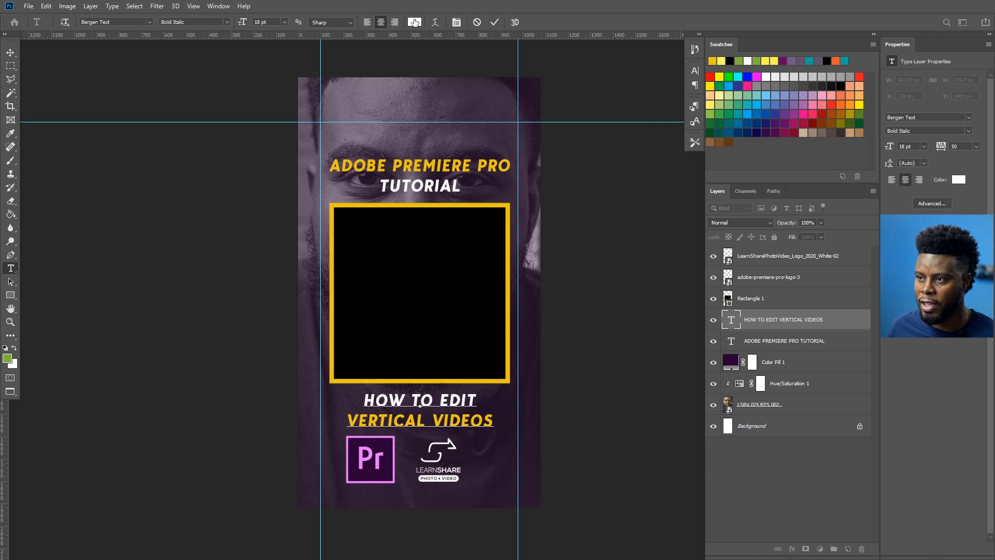
{"action": "left_click", "coordinate": [495, 21]}
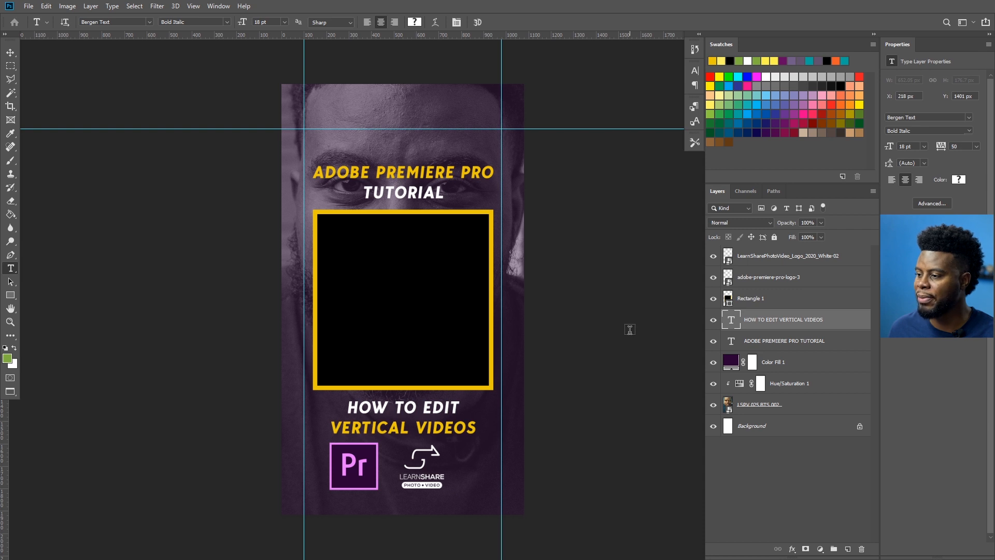
Rename the adobe-premiere-pro-logo-3 layer as "Adobe Premiere Pro Logo"
{"action": "key", "text": "v"}
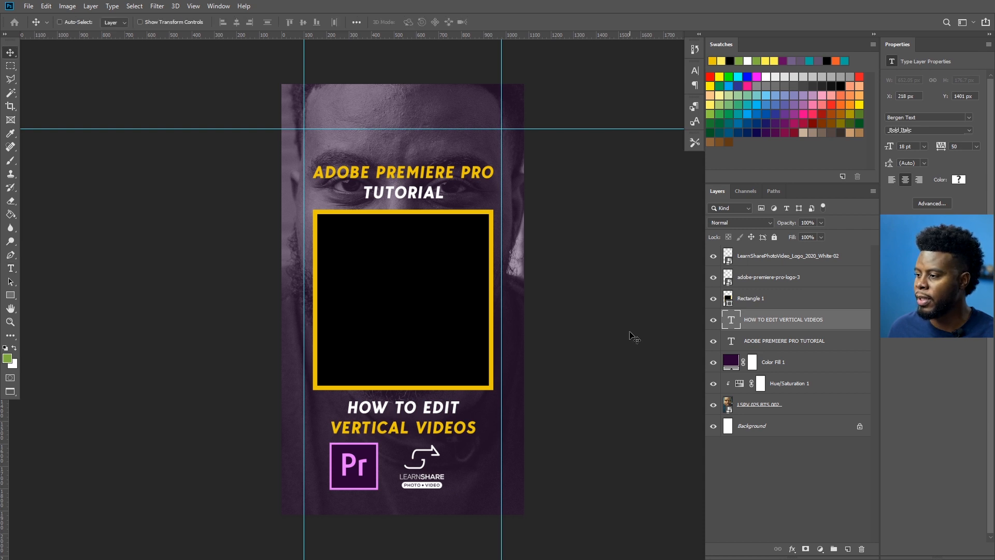
{"action": "left_click", "coordinate": [713, 278]}
{"action": "left_click", "coordinate": [715, 277]}
{"action": "left_click", "coordinate": [714, 258]}
{"action": "left_click", "coordinate": [762, 278]}
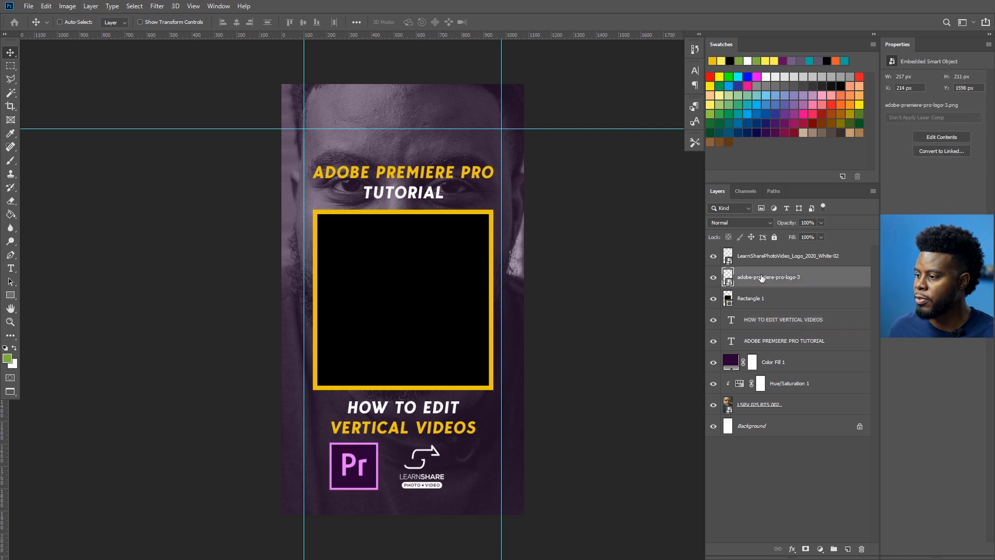
{"action": "double_click", "coordinate": [762, 277]}
{"action": "type", "text": "Adobe Premiere Pro Logo"}
{"action": "key", "text": "Return"}
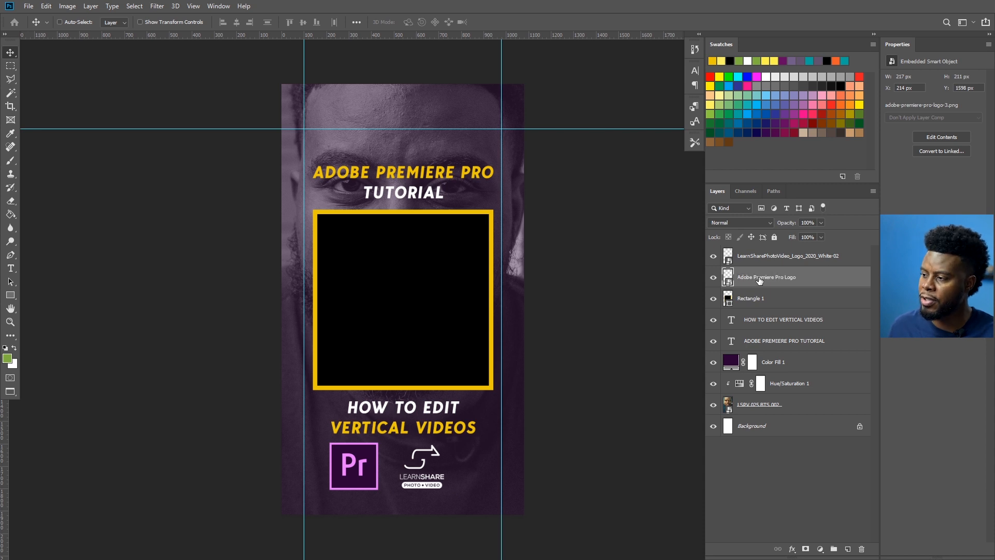
Rename the LearnSharePhotoVideo_Logo_2020_White-02 layer as "Learn Share Logo"
{"action": "double_click", "coordinate": [765, 257]}
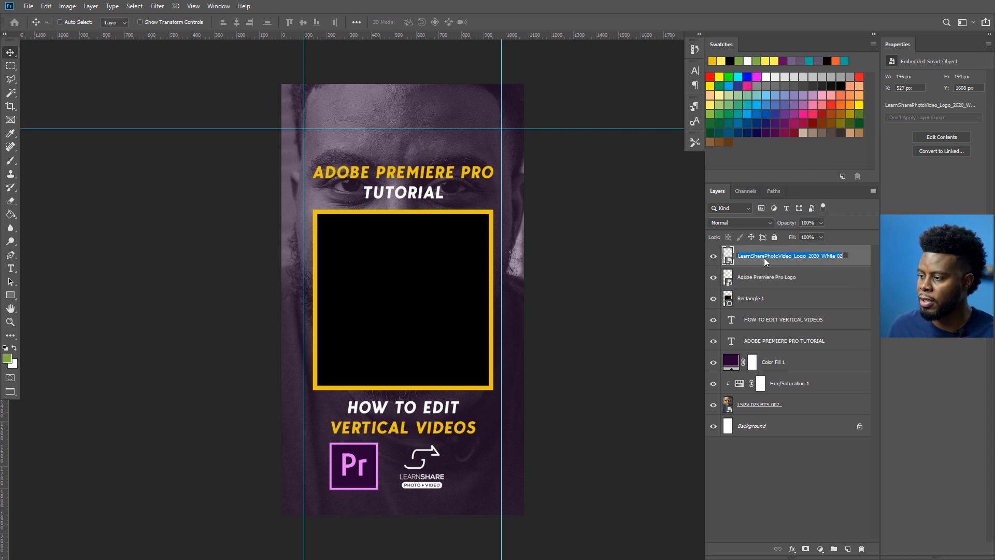
{"action": "type", "text": "Learn Sh"}
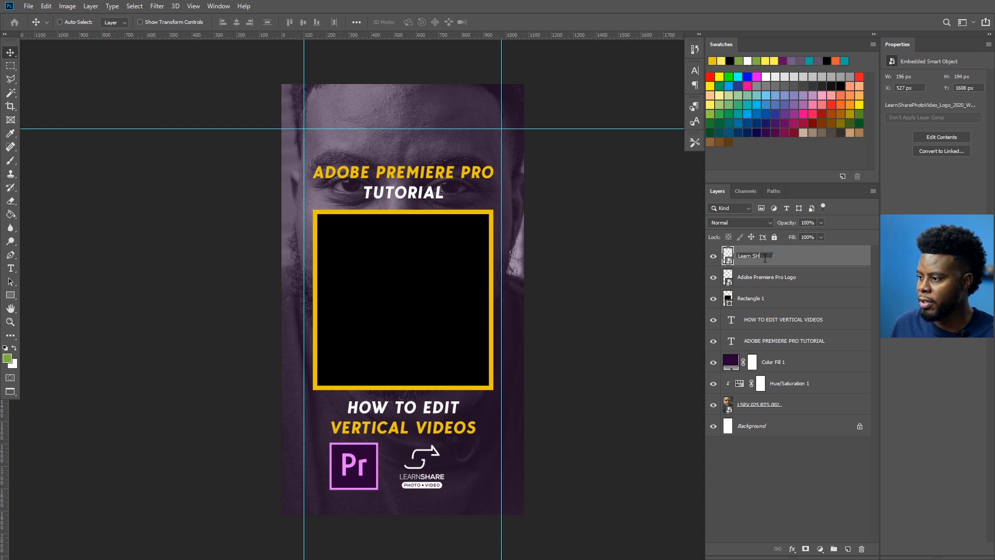
{"action": "type", "text": "are Logo"}
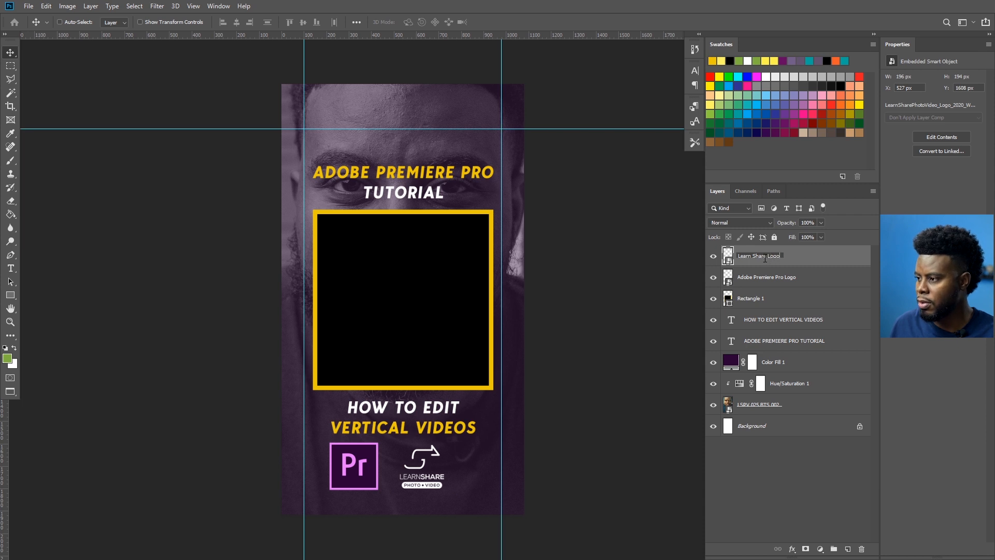
{"action": "key", "text": "Return"}
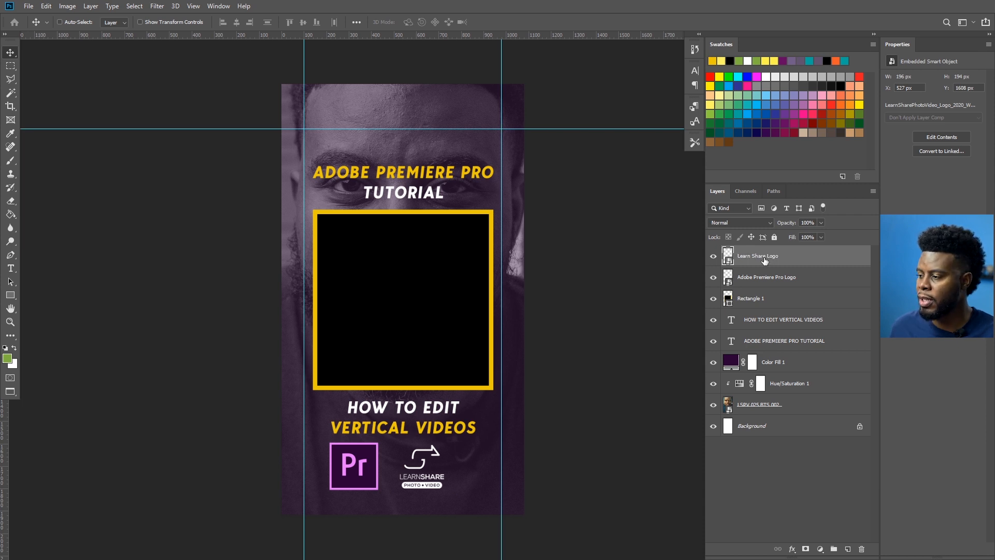
Scale both logos down together proportionally until the Learn Share logo is about 120 px wide
{"action": "left_click", "coordinate": [797, 280], "text": "shift"}
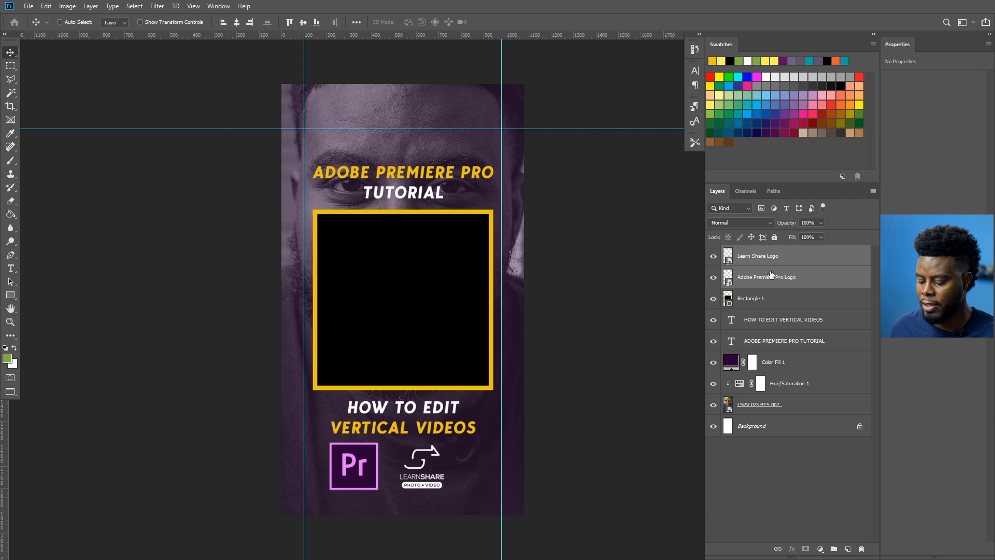
{"action": "key", "text": "ctrl+t"}
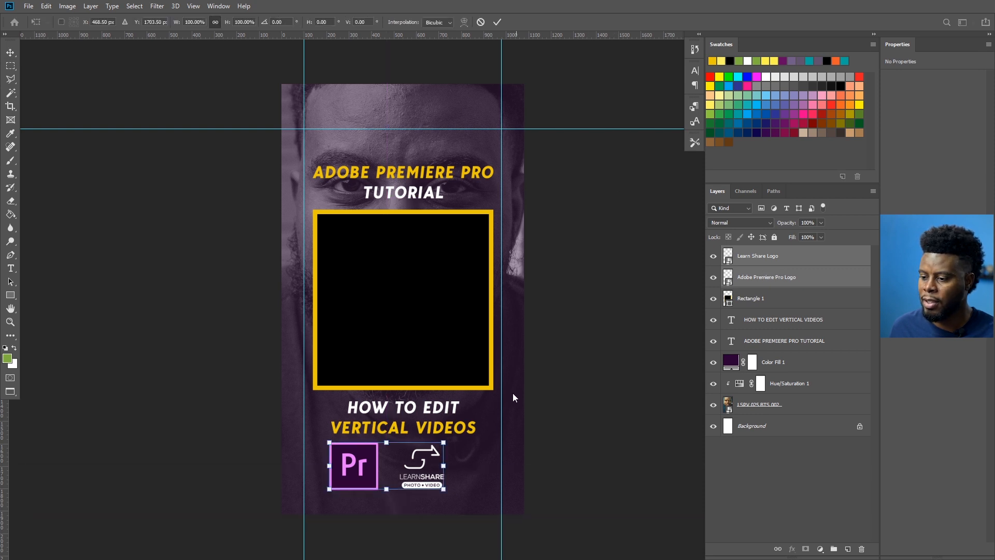
{"action": "left_click_drag", "start_coordinate": [443, 443], "coordinate": [399, 461]}
{"action": "key", "text": "Return"}
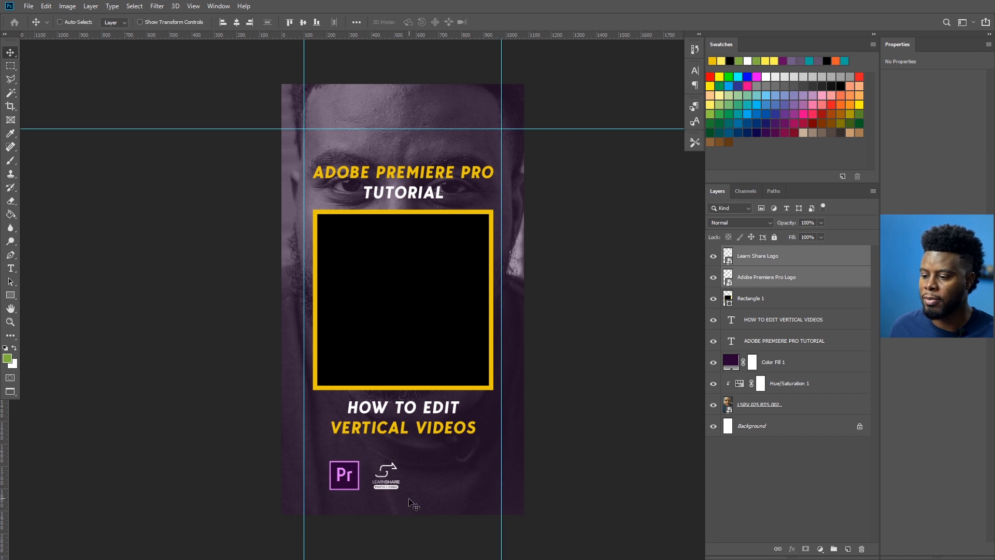
Add a horizontal guide near the canvas's lower edge at about 1820 px
{"action": "left_click_drag", "start_coordinate": [389, 36], "coordinate": [414, 513]}
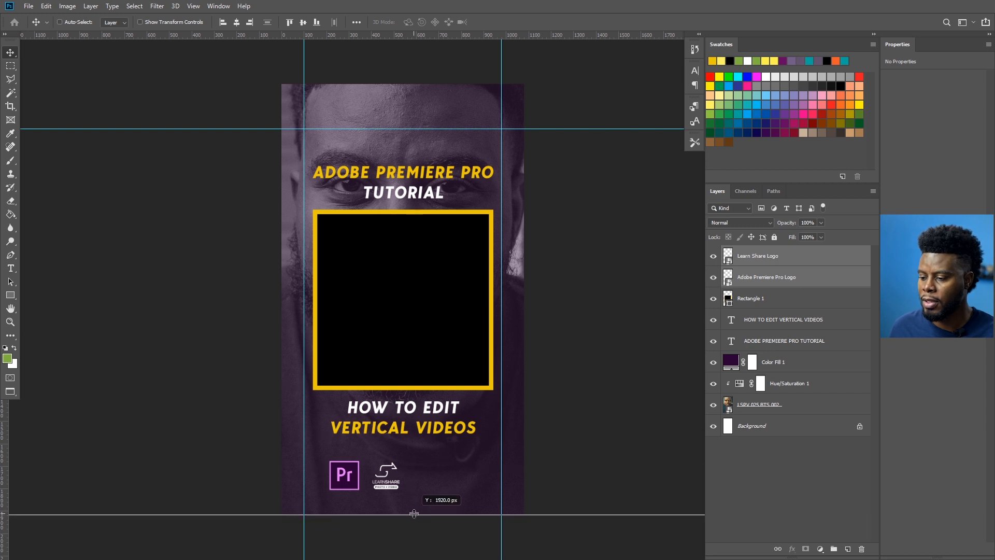
{"action": "left_click_drag", "start_coordinate": [414, 514], "coordinate": [416, 492]}
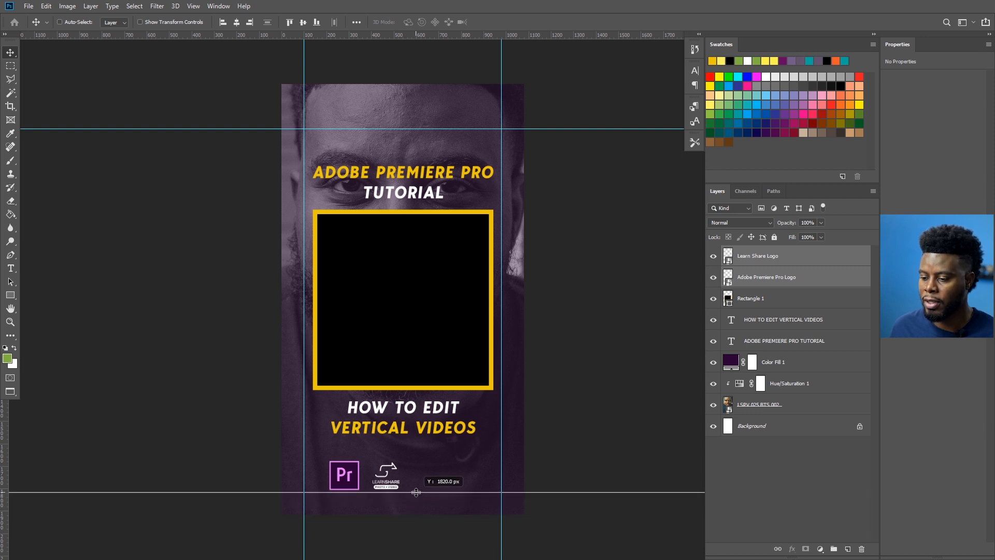
{"action": "left_click_drag", "start_coordinate": [417, 492], "coordinate": [417, 492]}
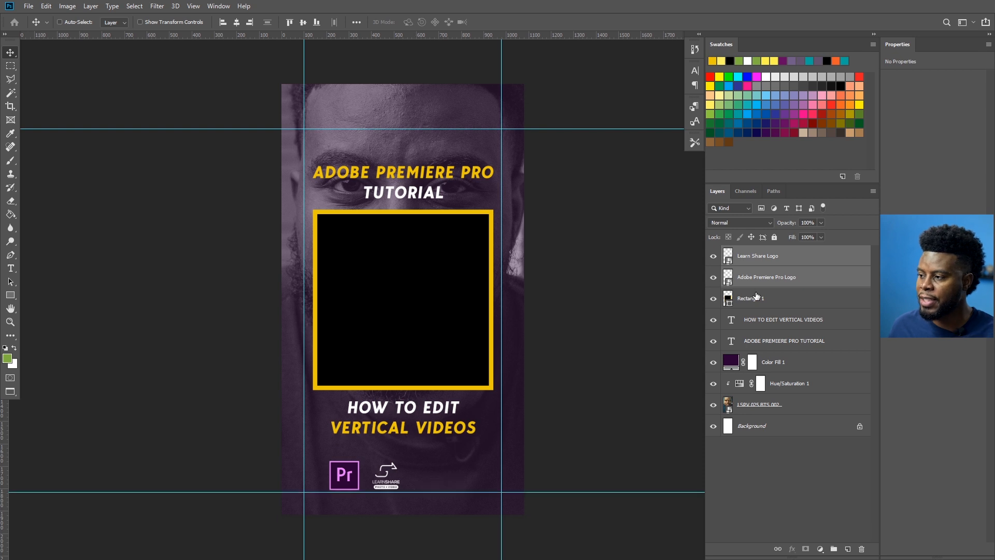
Swap the two logos' order, placing the Learn Share logo to the left of the Adobe Premiere Pro logo
{"action": "left_click", "coordinate": [761, 261]}
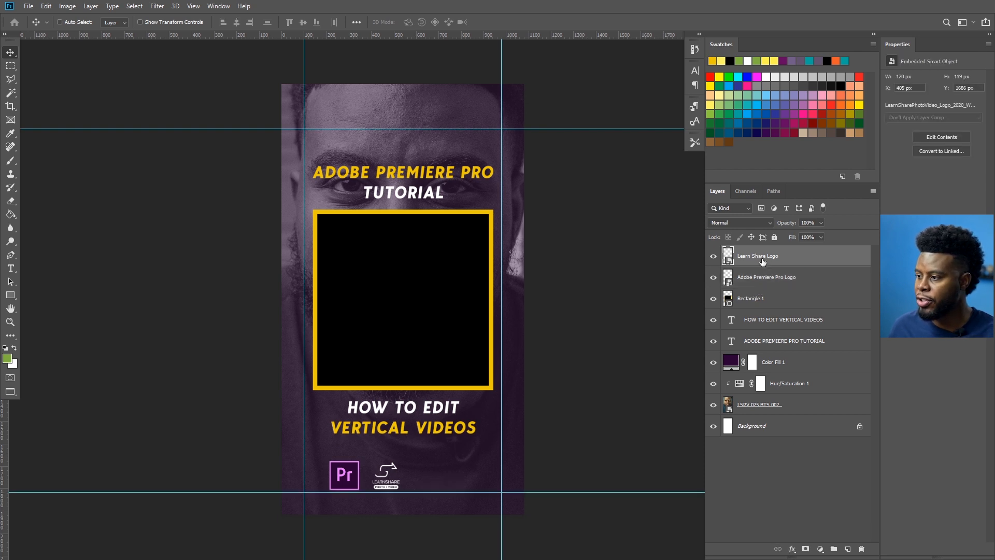
{"action": "left_click_drag", "start_coordinate": [454, 475], "coordinate": [440, 473]}
{"action": "left_click", "coordinate": [344, 476], "text": "ctrl"}
{"action": "left_click_drag", "start_coordinate": [338, 472], "coordinate": [426, 472]}
Select both logo layers together and nudge them down onto the lower horizontal guide
{"action": "left_click", "coordinate": [766, 259], "text": "ctrl"}
{"action": "scroll", "coordinate": [433, 486], "scroll_direction": "up", "scroll_amount": 3}
{"action": "key", "text": "Down"}
{"action": "key", "text": "Down"}
{"action": "key", "text": "Down"}
{"action": "key", "text": "Down"}
{"action": "key", "text": "Down"}
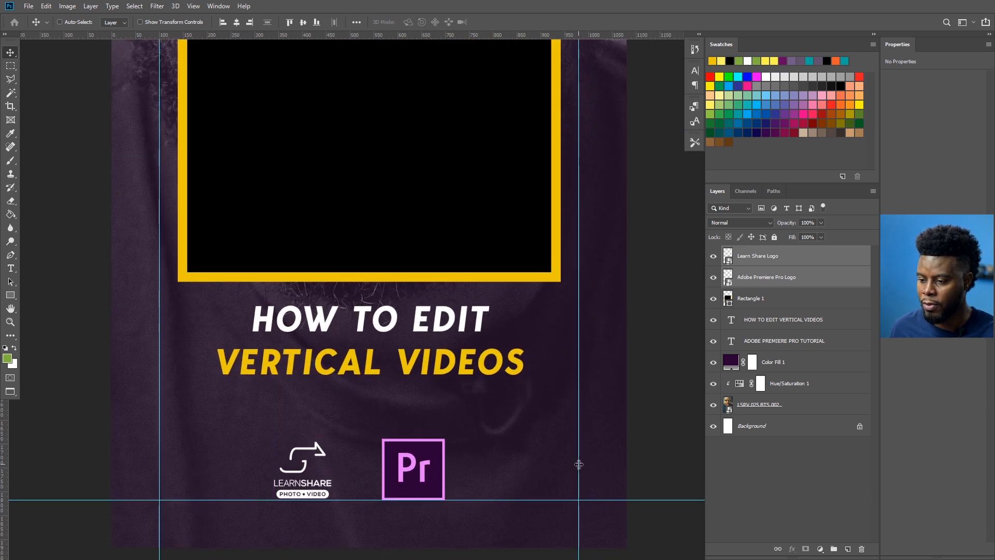
Raise both logos 50 px above the lower guide and shift them 20 px right to centre them on the canvas
{"action": "key", "text": "shift+Up"}
{"action": "key", "text": "shift+Up"}
{"action": "key", "text": "shift+Up"}
{"action": "key", "text": "shift+Up"}
{"action": "key", "text": "shift+Up"}
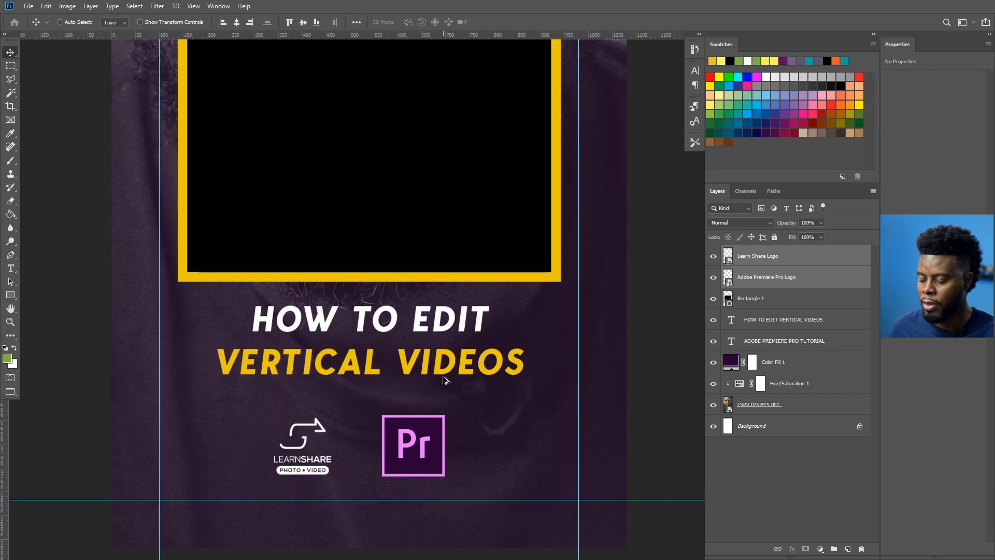
{"action": "left_click_drag", "start_coordinate": [415, 437], "coordinate": [423, 436]}
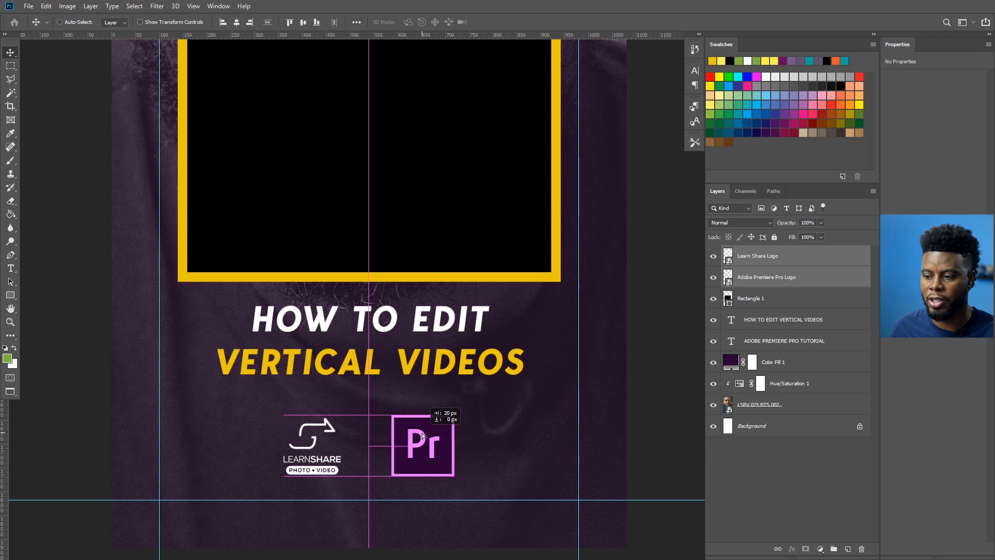
{"action": "left_click_drag", "start_coordinate": [422, 434], "coordinate": [422, 434]}
{"action": "scroll", "coordinate": [408, 359], "scroll_direction": "down", "scroll_amount": 3}
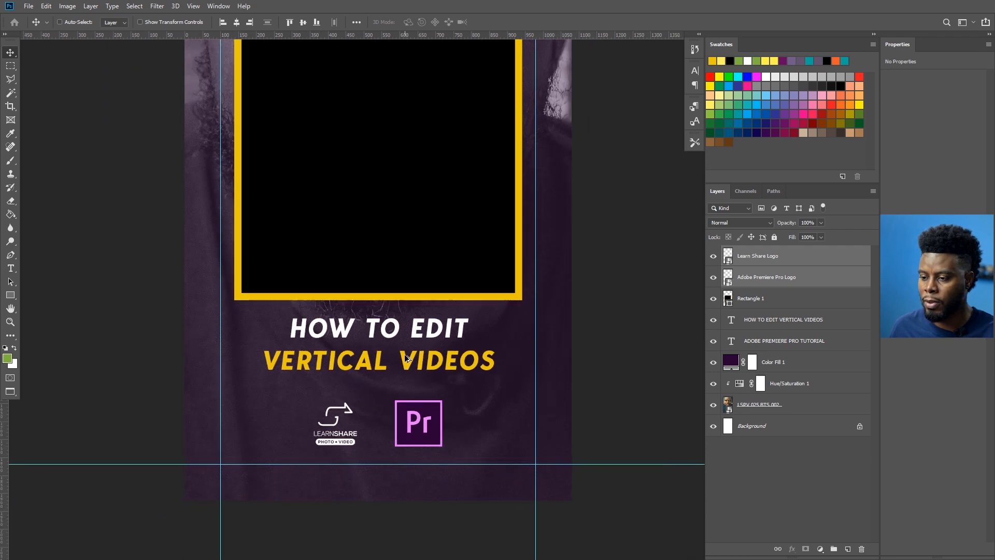
{"action": "scroll", "coordinate": [408, 360], "scroll_direction": "down", "scroll_amount": 2}
{"action": "scroll", "coordinate": [408, 360], "scroll_direction": "up", "scroll_amount": 3}
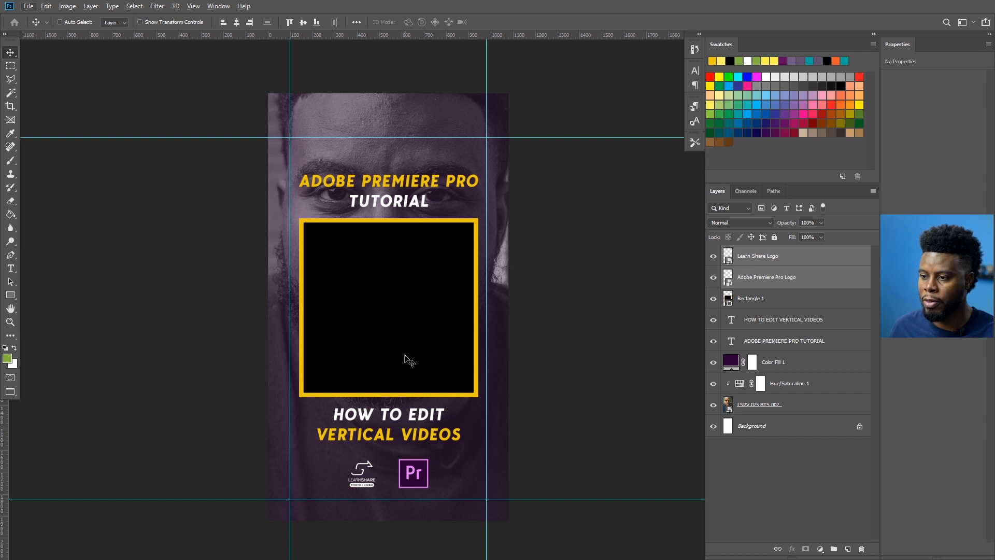
{"action": "scroll", "coordinate": [409, 362], "scroll_direction": "up", "scroll_amount": 2}
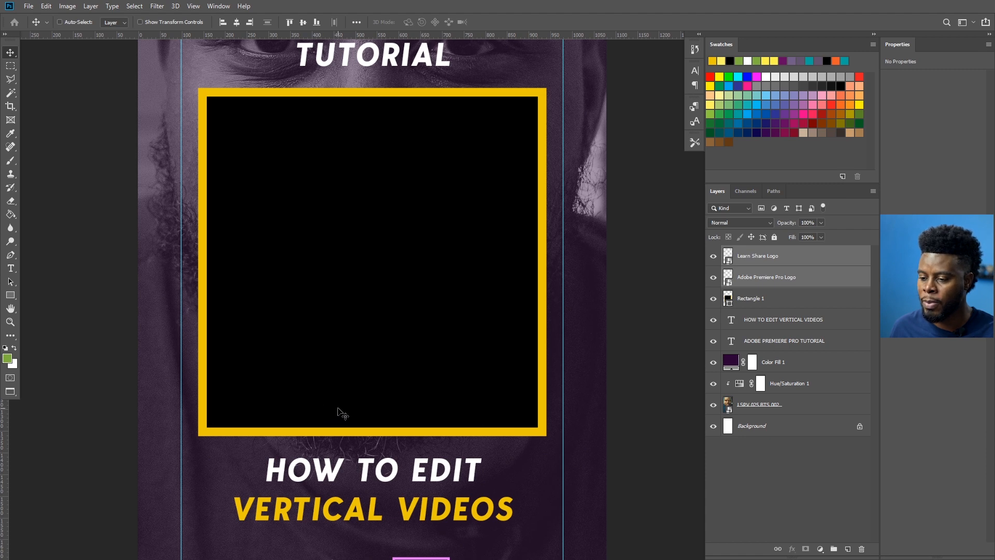
{"action": "key", "text": "t"}
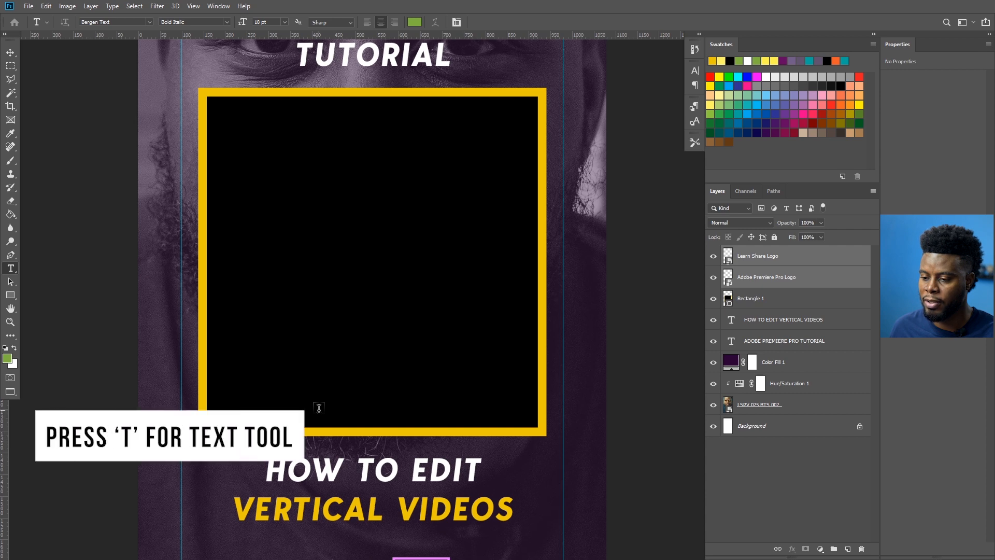
{"action": "left_click", "coordinate": [319, 408]}
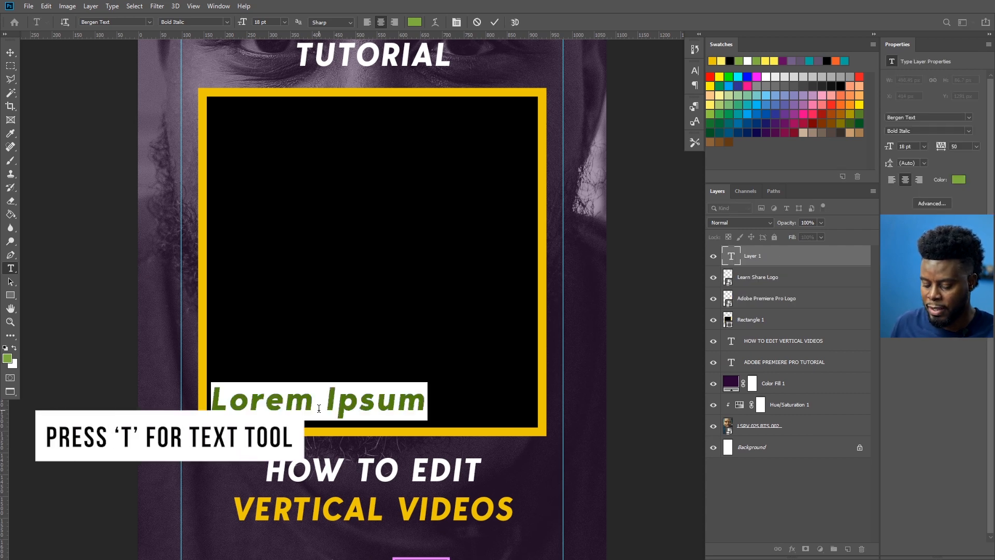
{"action": "type", "text": "@learnsharephoto"}
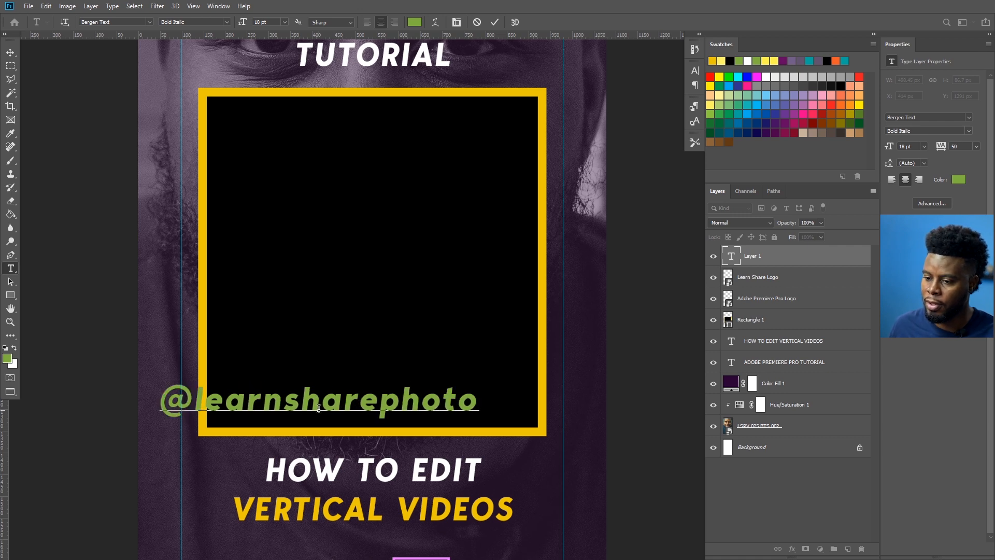
{"action": "key", "text": "ctrl+a"}
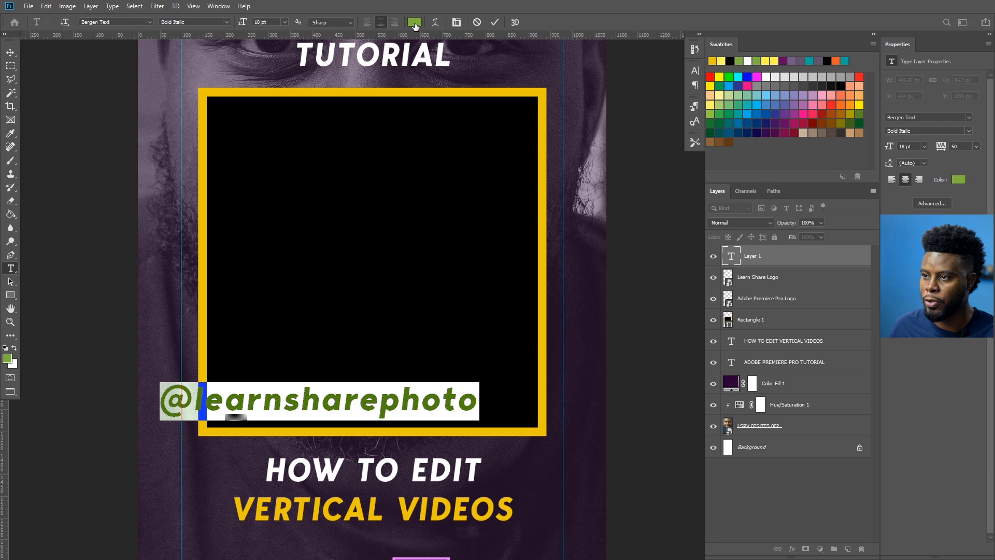
{"action": "left_click", "coordinate": [415, 23]}
{"action": "left_click", "coordinate": [635, 181]}
{"action": "left_click", "coordinate": [629, 167]}
{"action": "left_click", "coordinate": [857, 164]}
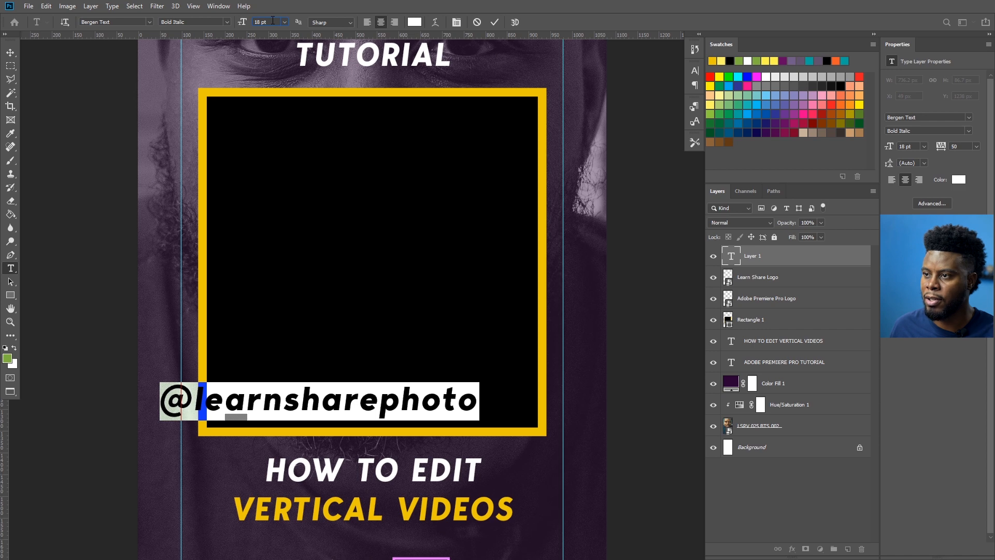
{"action": "key", "text": "Down"}
{"action": "key", "text": "Down"}
{"action": "key", "text": "Down"}
{"action": "key", "text": "Down"}
{"action": "key", "text": "Down"}
{"action": "key", "text": "Down"}
{"action": "key", "text": "Down"}
{"action": "key", "text": "Down"}
{"action": "key", "text": "Down"}
{"action": "key", "text": "Down"}
{"action": "key", "text": "Down"}
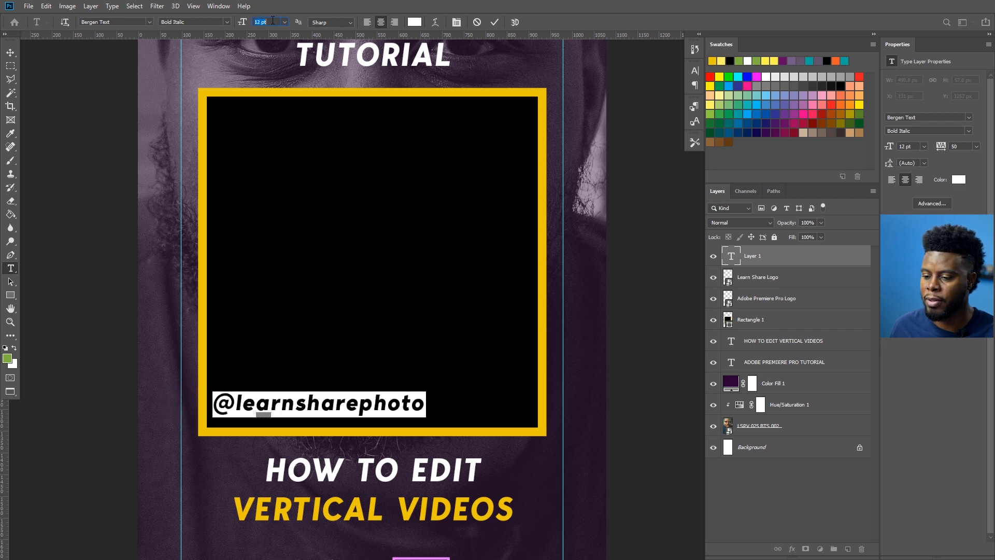
{"action": "key", "text": "Up"}
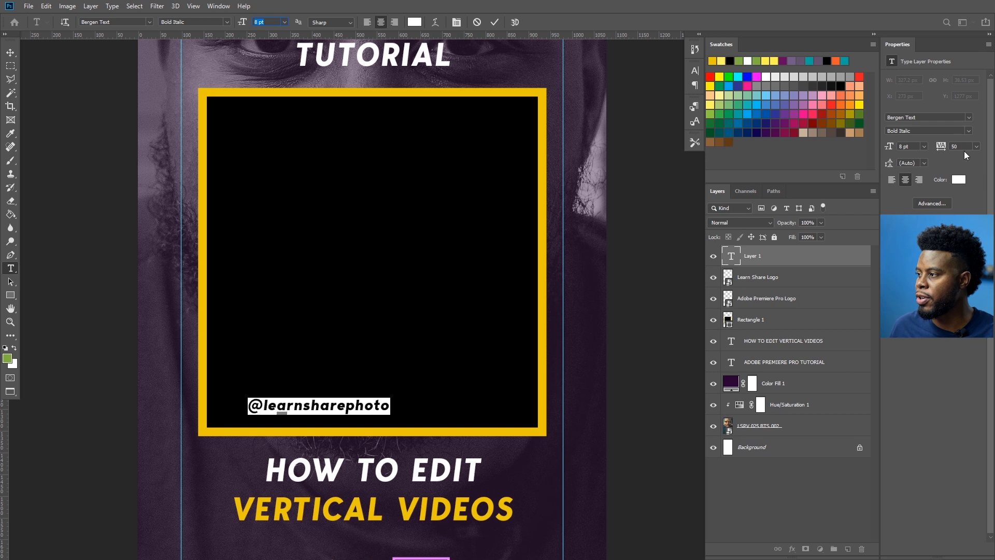
{"action": "left_click", "coordinate": [696, 72]}
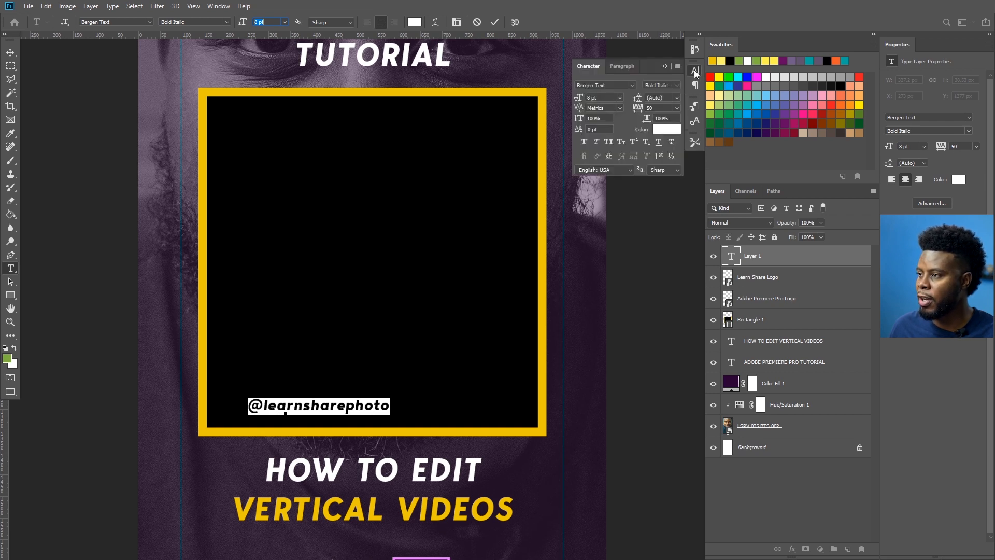
{"action": "left_click", "coordinate": [695, 69]}
{"action": "left_click", "coordinate": [964, 145]}
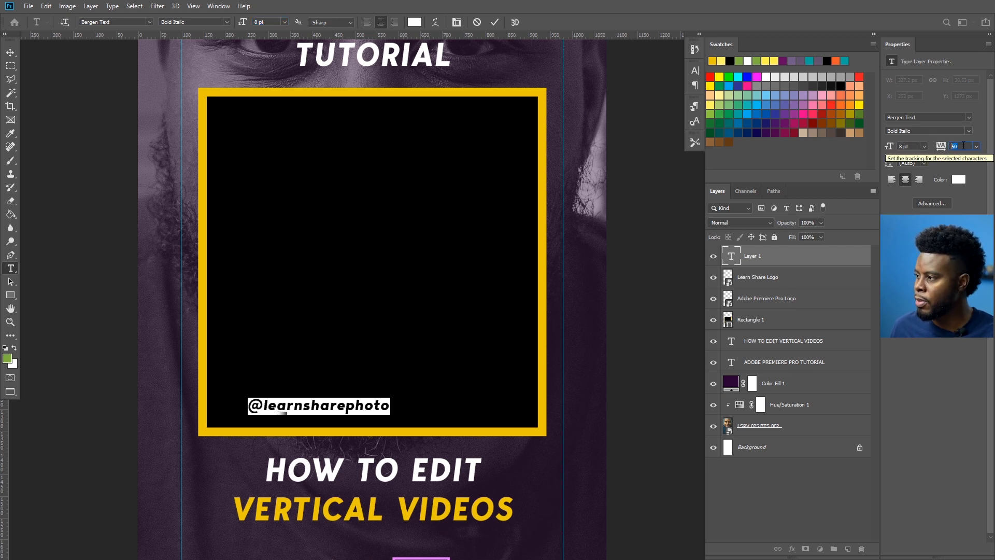
{"action": "type", "text": "100"}
{"action": "key", "text": "Return"}
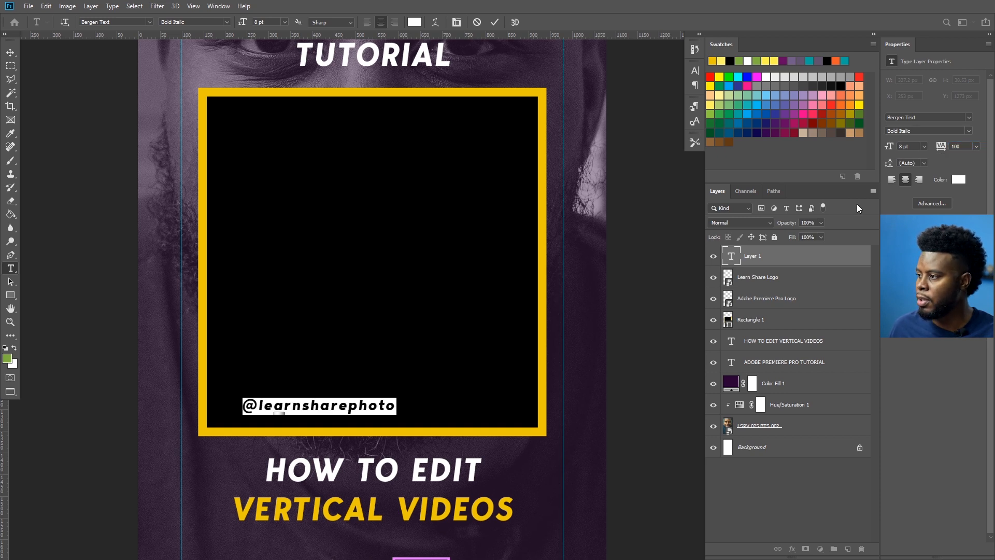
{"action": "left_click", "coordinate": [795, 258]}
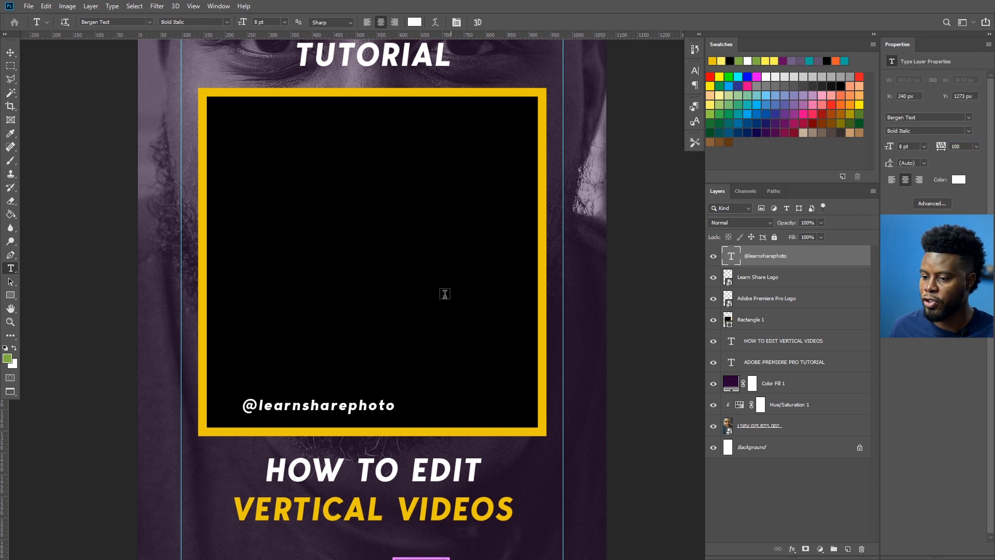
{"action": "key", "text": "v"}
{"action": "left_click_drag", "start_coordinate": [312, 402], "coordinate": [366, 402]}
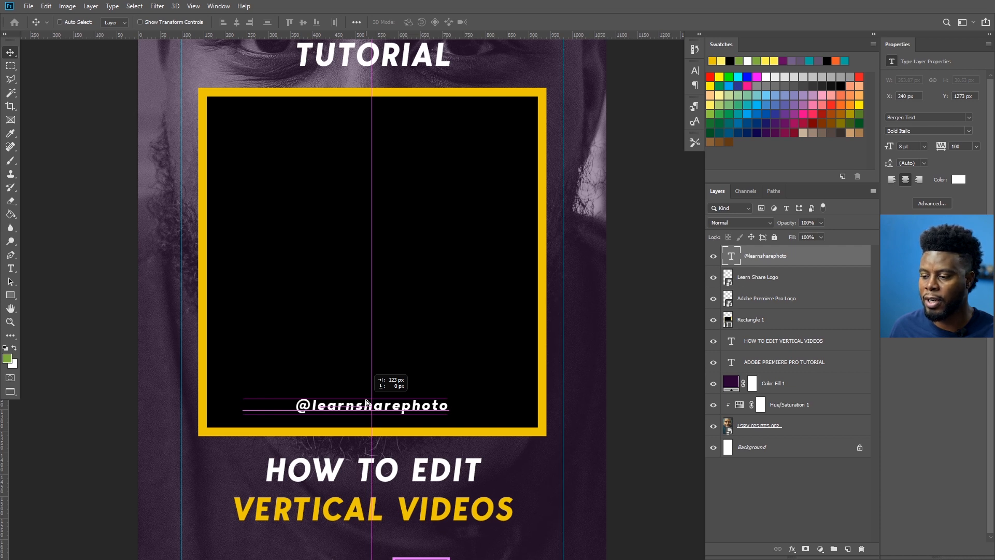
{"action": "left_click_drag", "start_coordinate": [366, 402], "coordinate": [366, 402]}
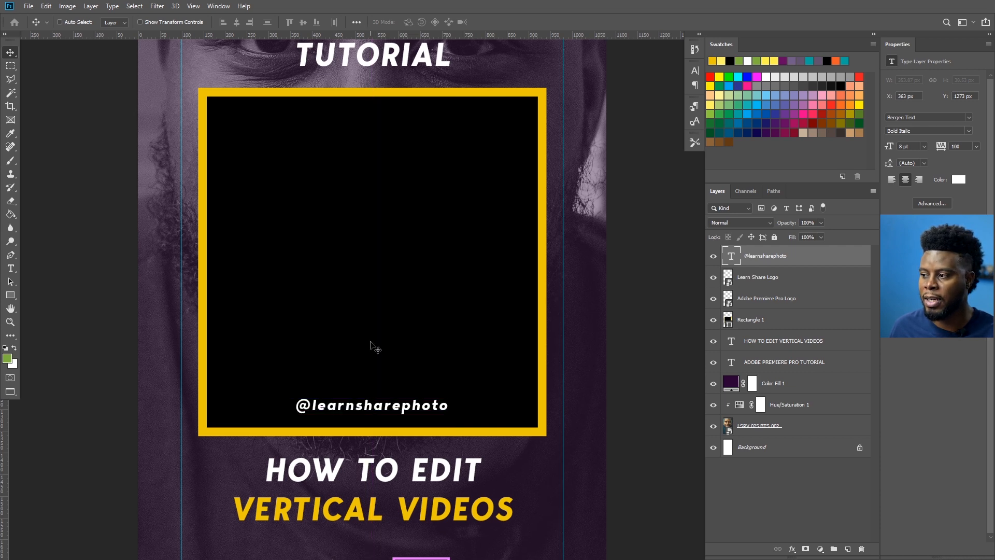
{"action": "left_click_drag", "start_coordinate": [425, 409], "coordinate": [384, 409]}
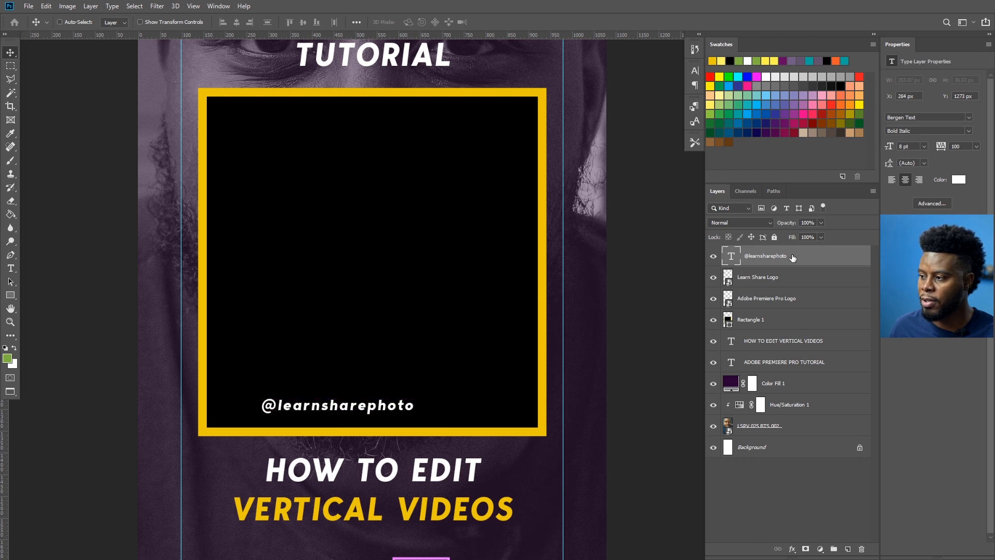
{"action": "left_click", "coordinate": [779, 449], "text": "ctrl"}
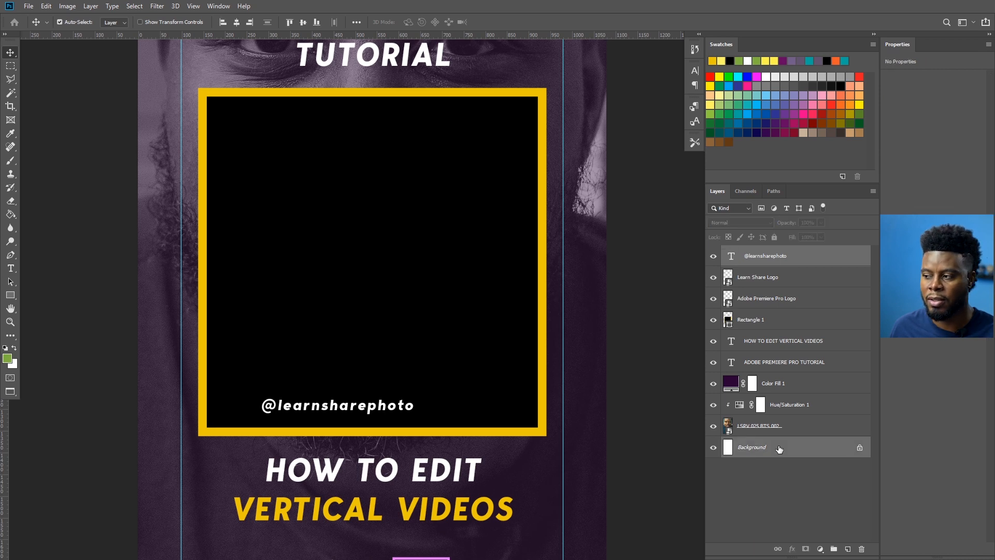
{"action": "left_click", "coordinate": [237, 23]}
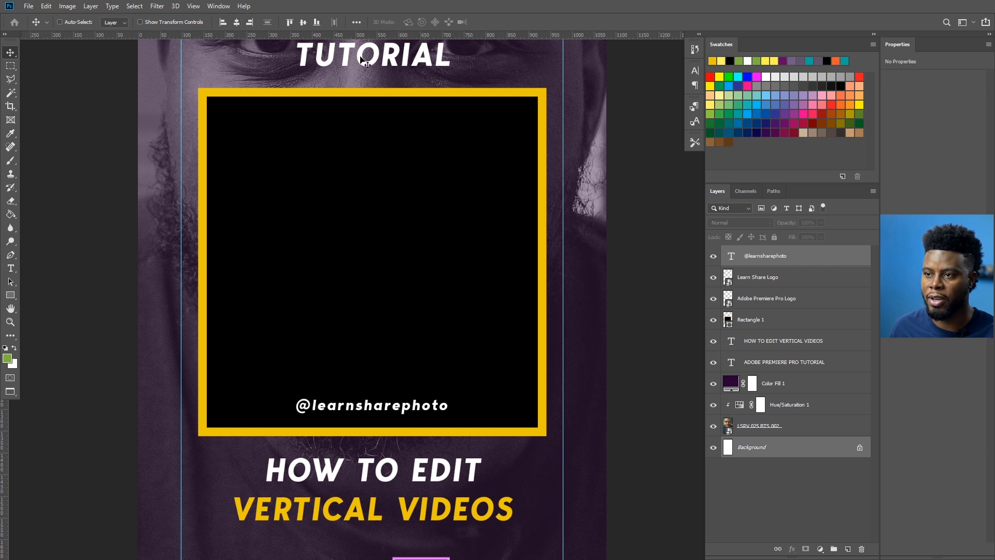
{"action": "left_click", "coordinate": [768, 262]}
{"action": "left_click_drag", "start_coordinate": [384, 373], "coordinate": [383, 384]}
{"action": "key", "text": "Down"}
{"action": "key", "text": "Down"}
{"action": "key", "text": "Down"}
{"action": "key", "text": "Down"}
{"action": "key", "text": "Down"}
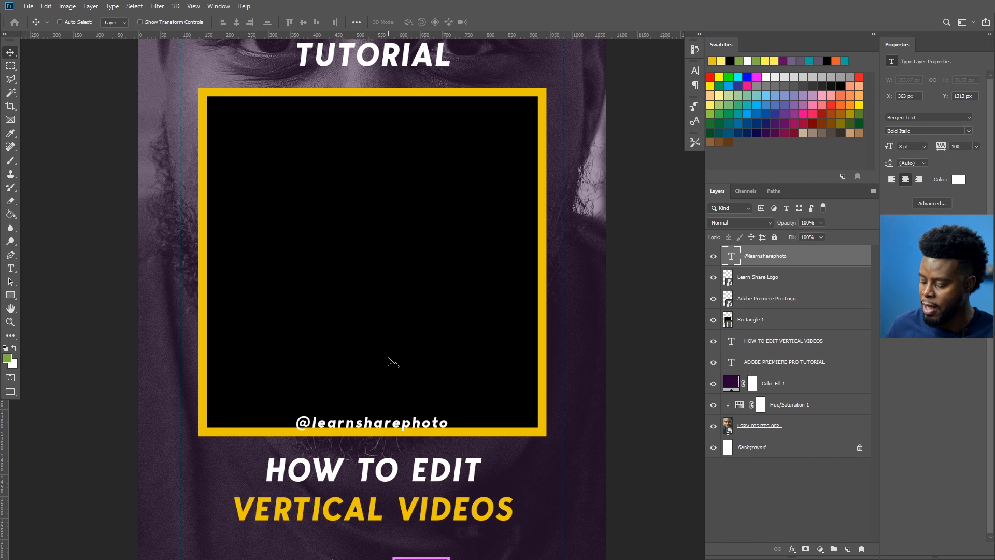
{"action": "key", "text": "shift+Up"}
{"action": "key", "text": "shift+Up"}
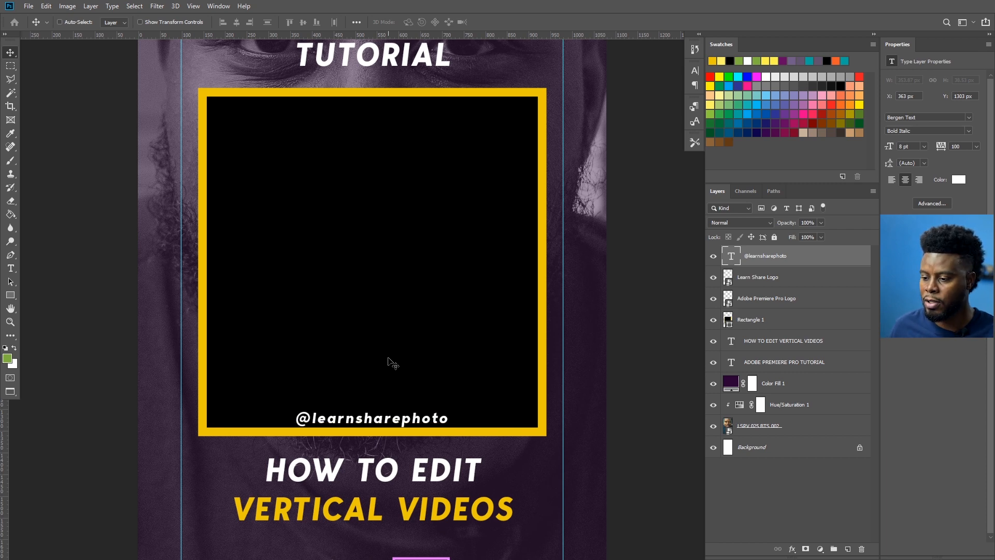
{"action": "scroll", "coordinate": [393, 362], "scroll_direction": "down", "scroll_amount": 3}
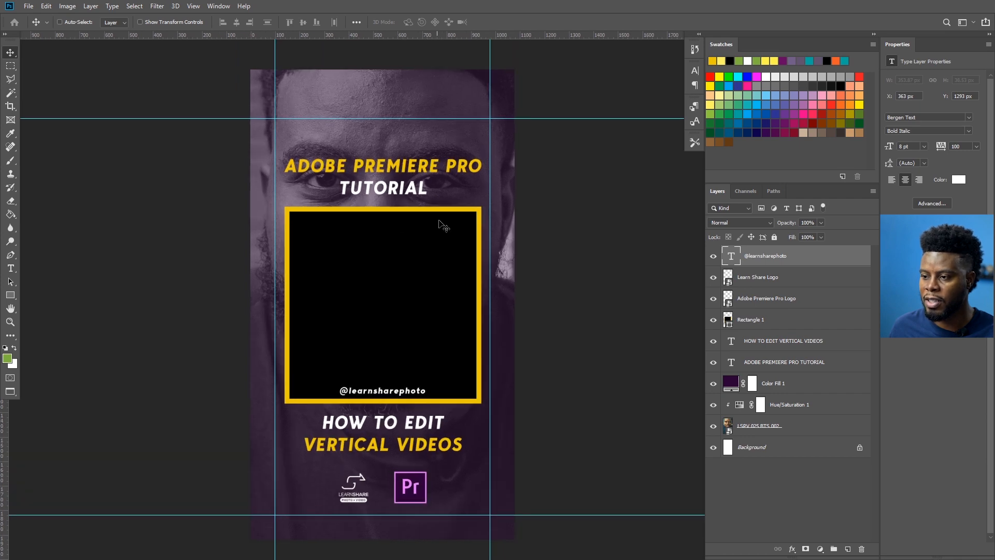
{"action": "scroll", "coordinate": [313, 376], "scroll_direction": "up", "scroll_amount": 2}
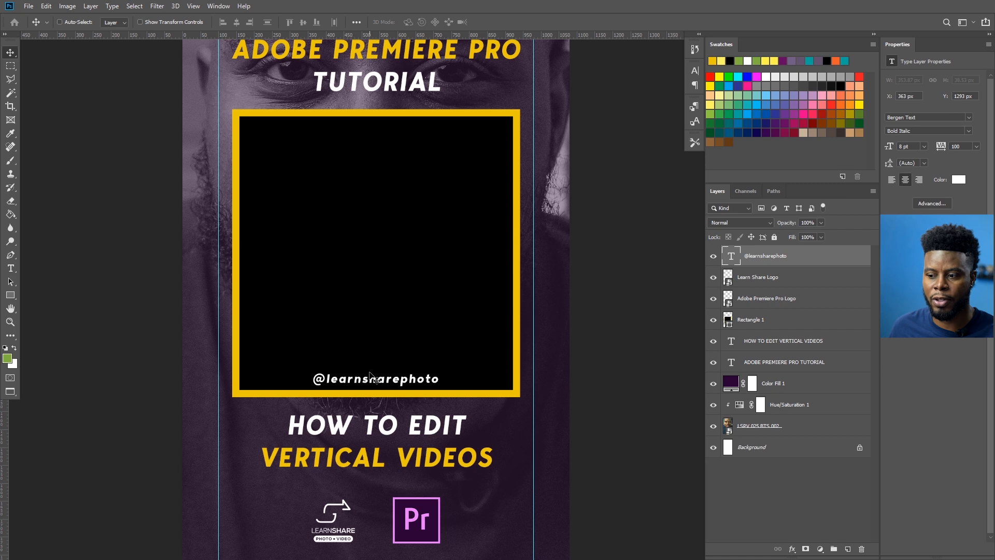
{"action": "scroll", "coordinate": [369, 378], "scroll_direction": "down", "scroll_amount": 2}
{"action": "scroll", "coordinate": [377, 364], "scroll_direction": "down", "scroll_amount": 2}
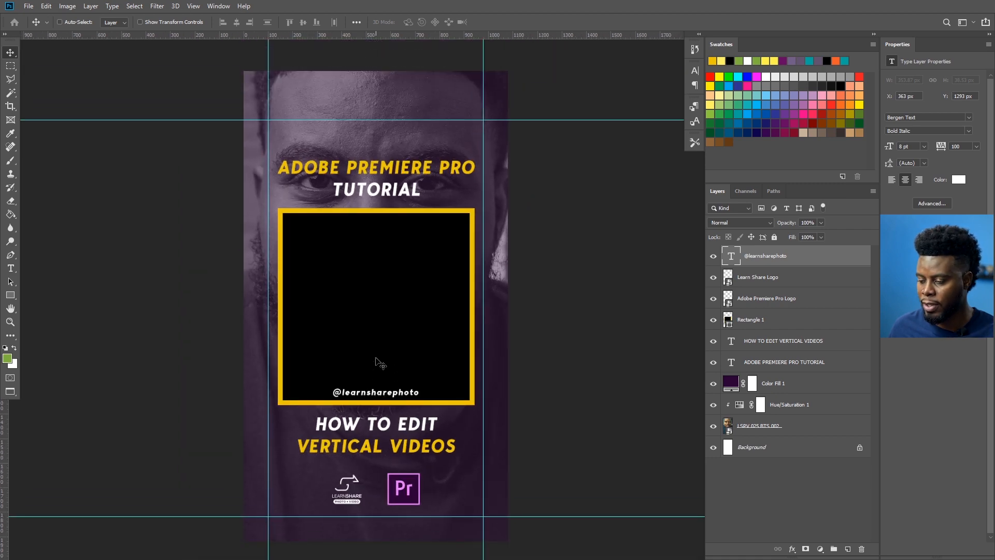
{"action": "key", "text": "t"}
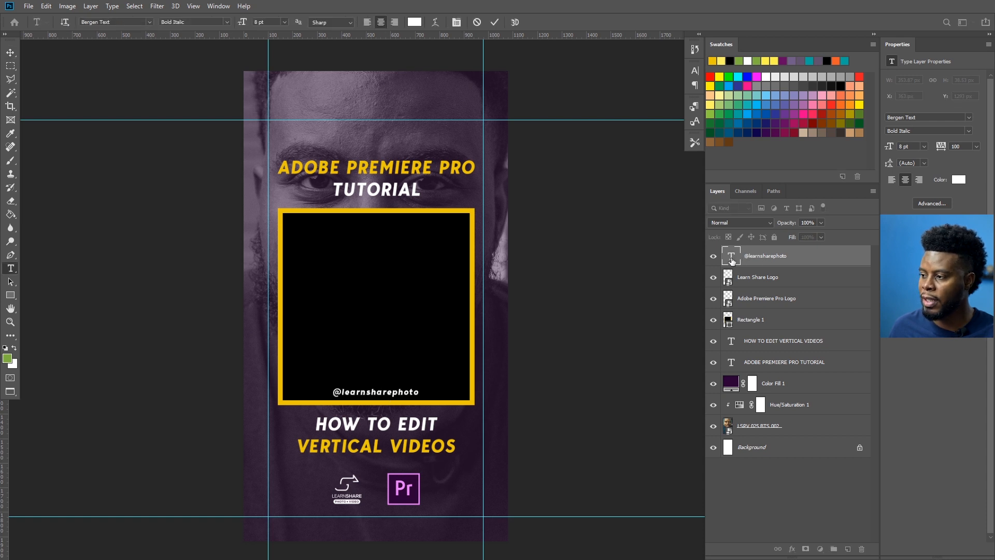
{"action": "key", "text": "Down"}
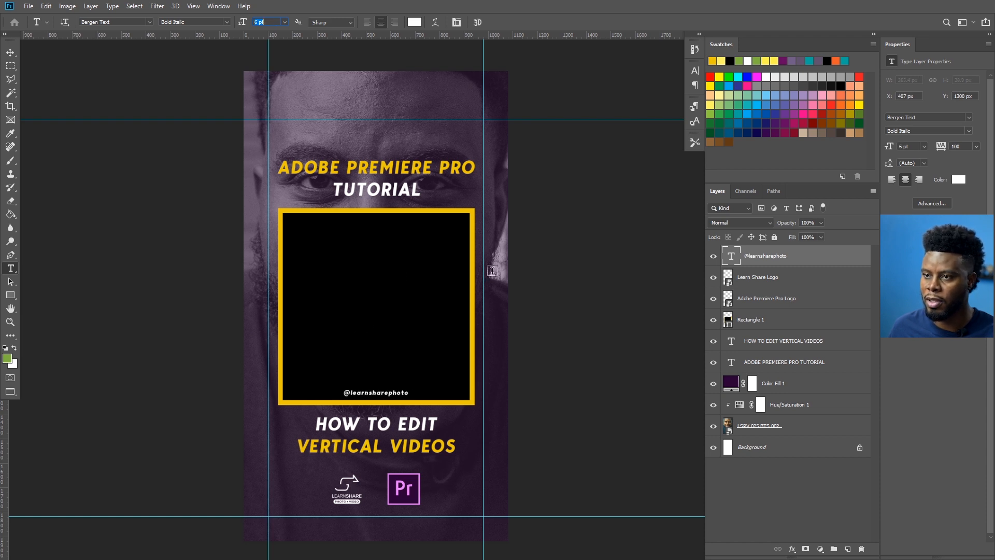
{"action": "key", "text": "v"}
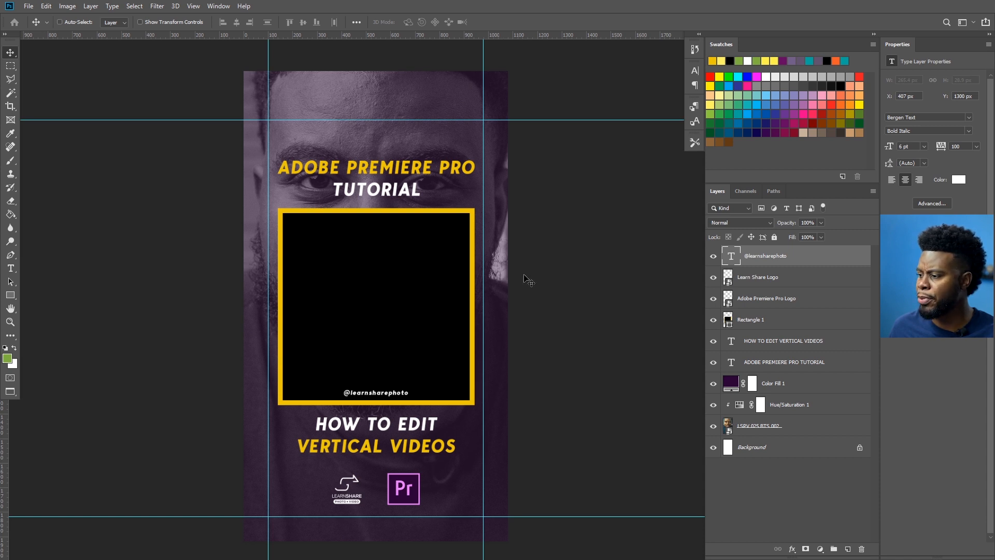
Strengthen the purple tint by setting the Color Fill 1 layer's opacity to 70%
{"action": "left_click", "coordinate": [713, 384]}
{"action": "left_click", "coordinate": [713, 388]}
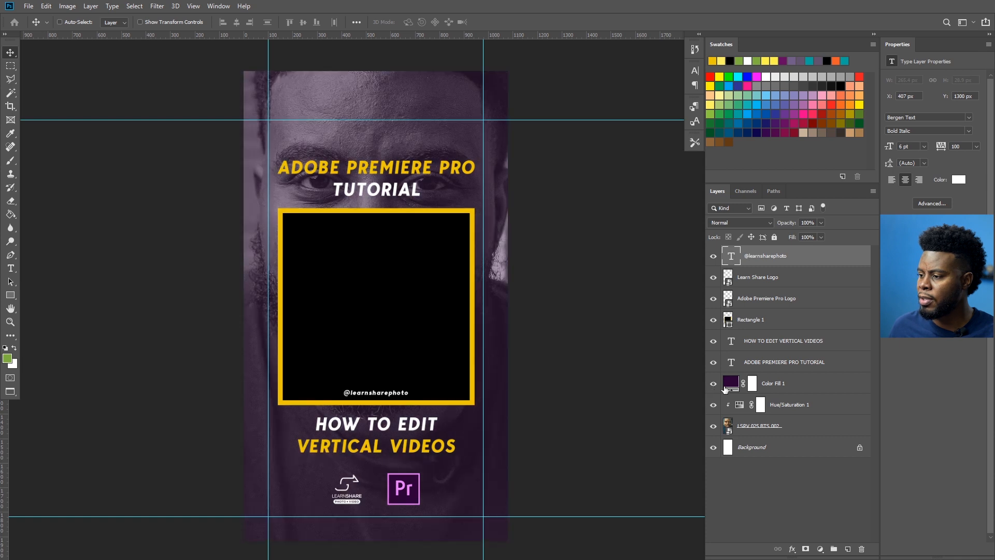
{"action": "left_click", "coordinate": [799, 391]}
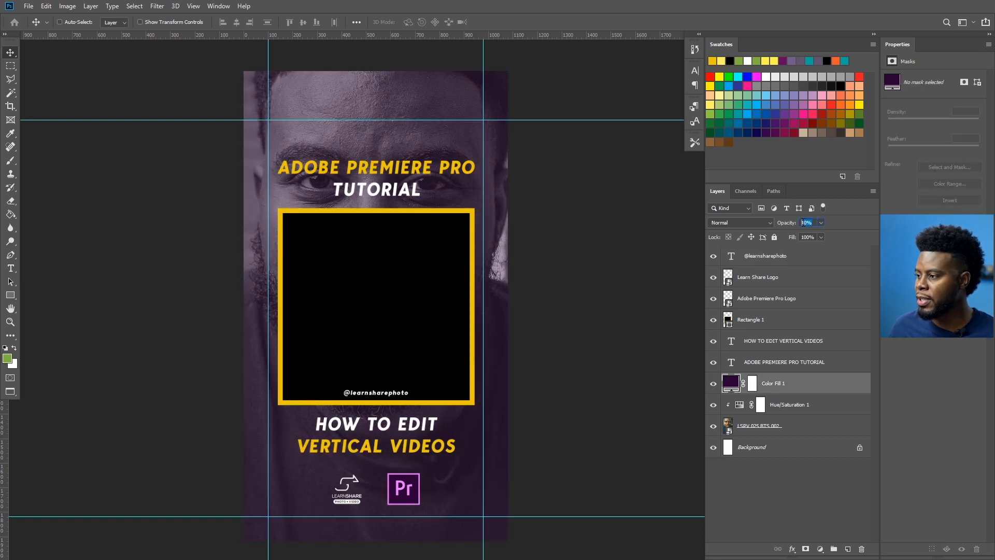
{"action": "type", "text": "60"}
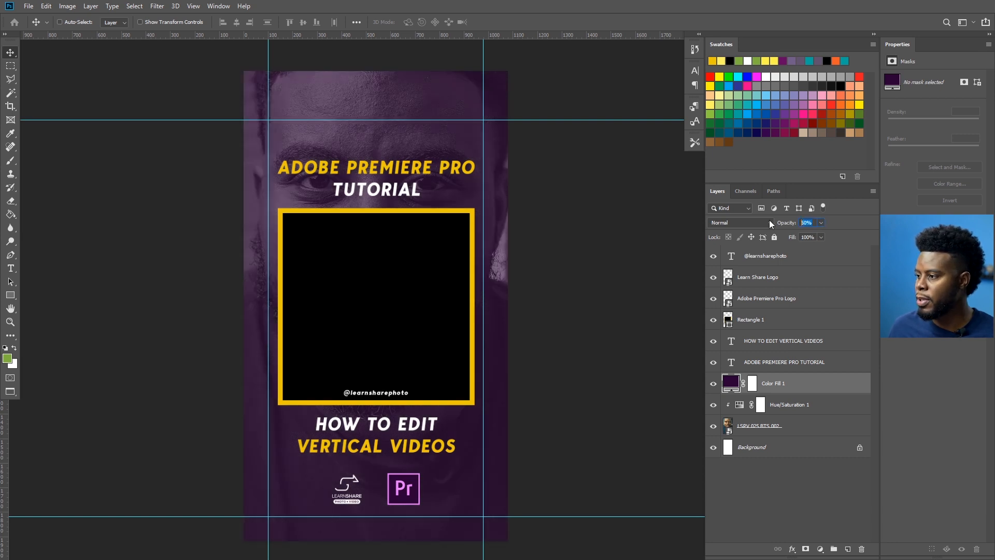
{"action": "type", "text": "70"}
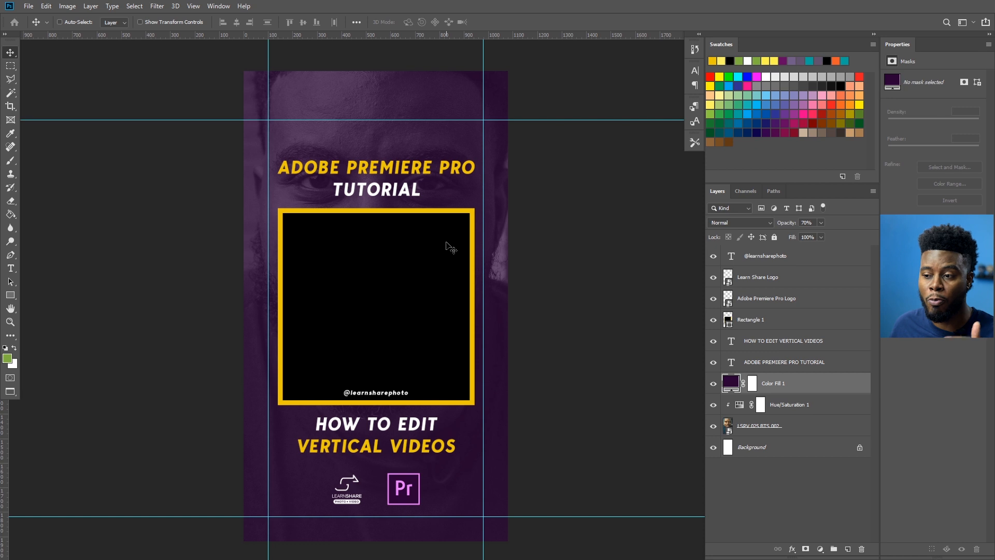
Select the photo layer and hide the purple Color Fill 1 layer above it
{"action": "scroll", "coordinate": [444, 244], "scroll_direction": "up", "scroll_amount": 1}
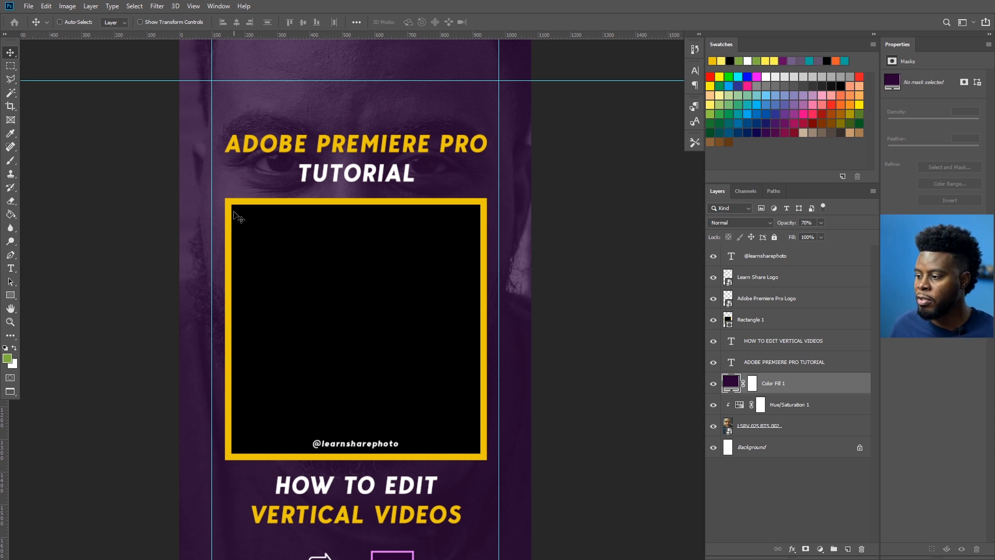
{"action": "left_click", "coordinate": [767, 427]}
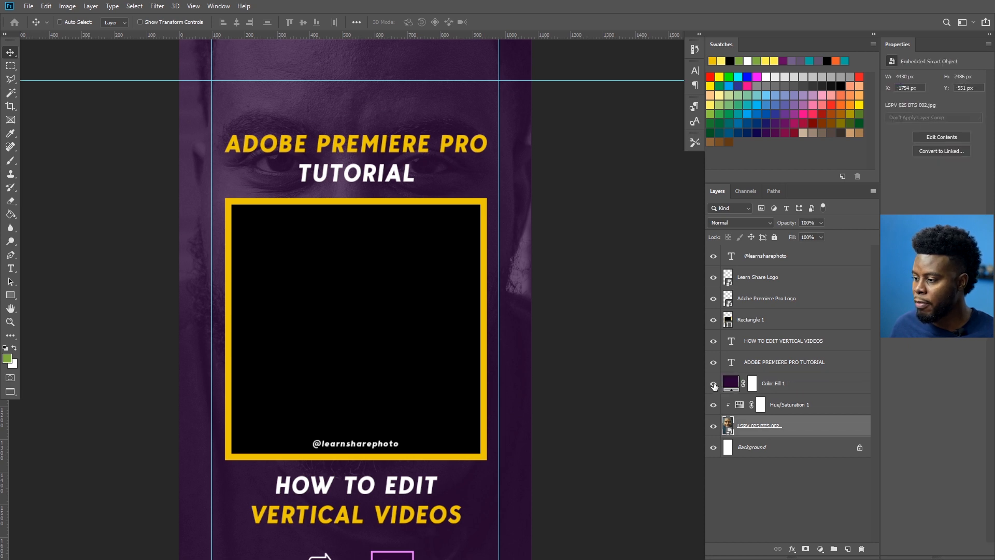
{"action": "left_click", "coordinate": [713, 383]}
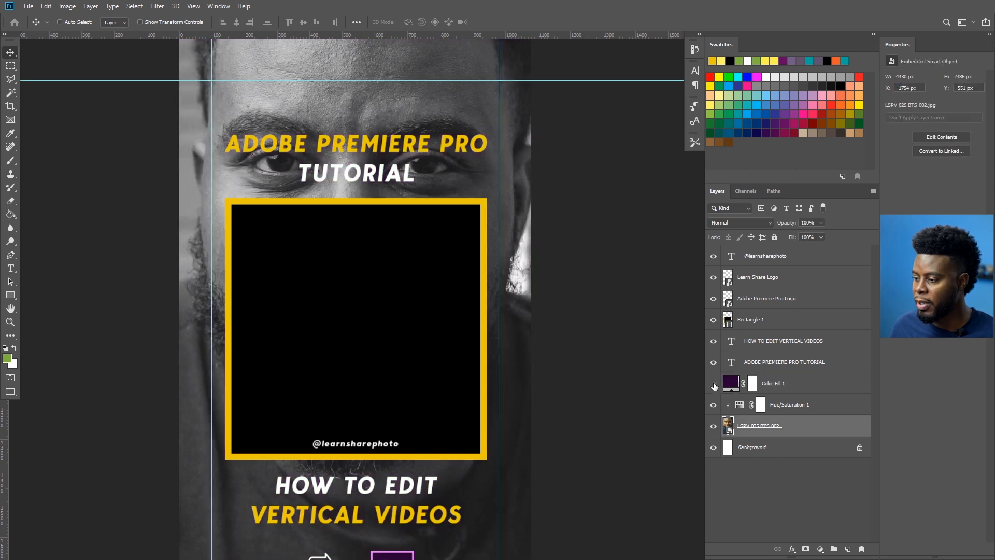
Remove the black fill from the Rectangle 1 square, keeping only its yellow stroke
{"action": "left_click", "coordinate": [755, 320]}
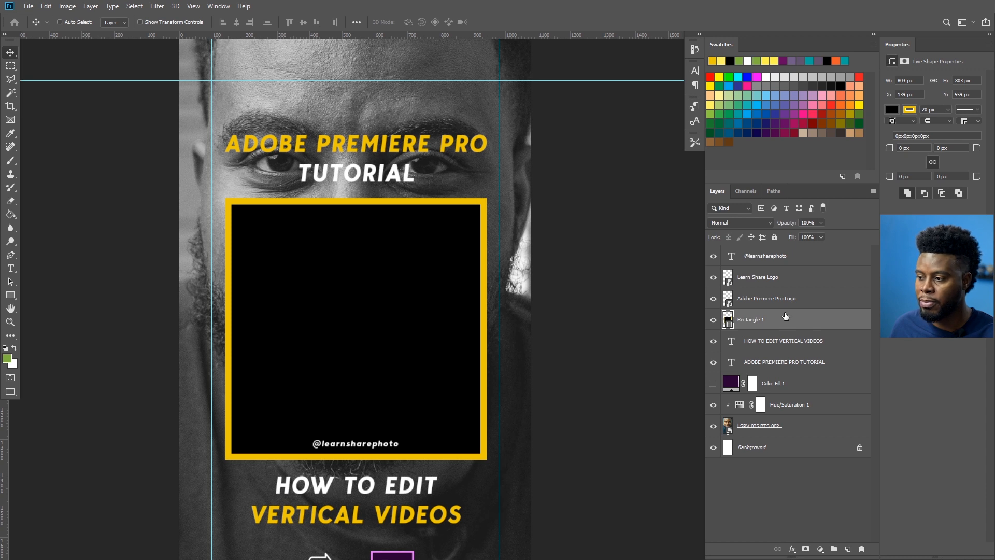
{"action": "key", "text": "u"}
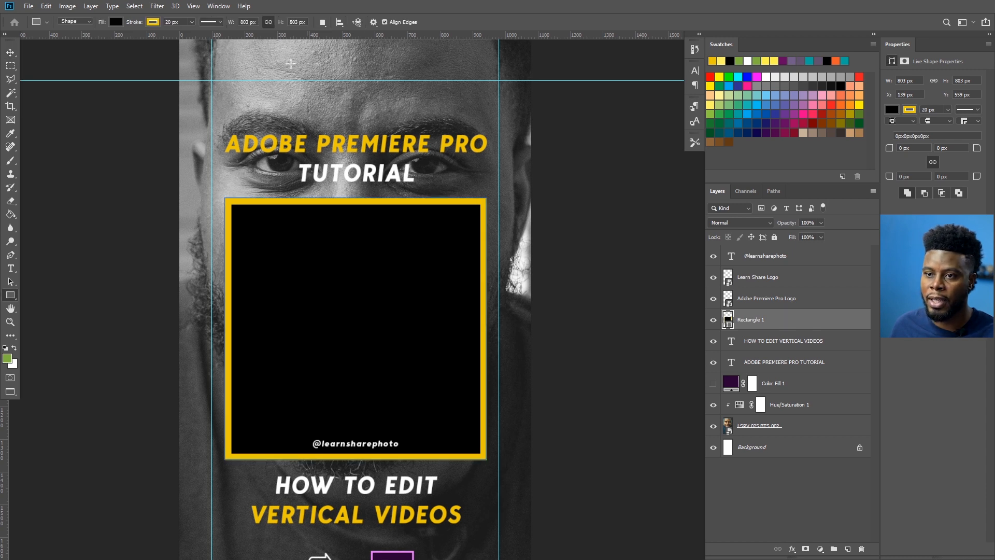
{"action": "left_click", "coordinate": [118, 22]}
{"action": "left_click", "coordinate": [71, 42]}
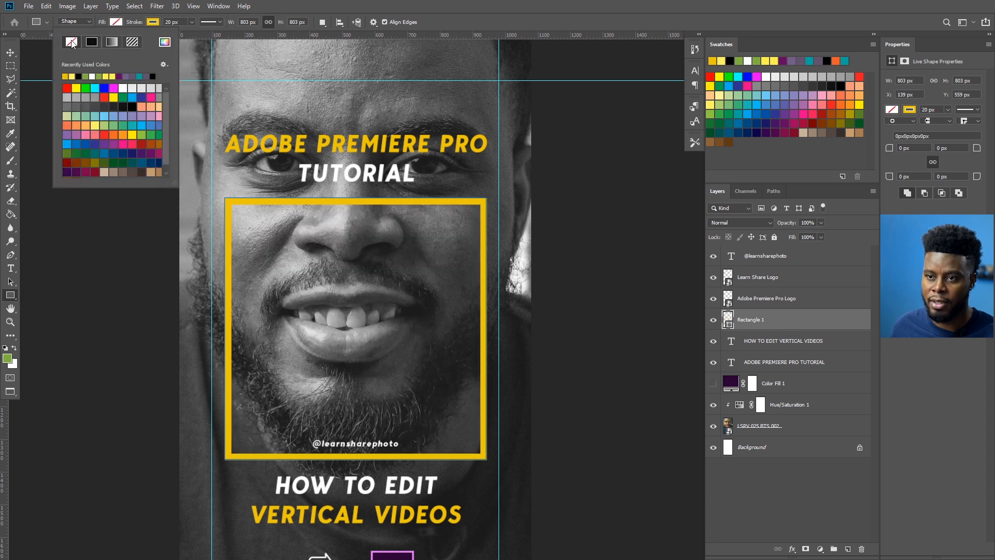
{"action": "left_click", "coordinate": [727, 321]}
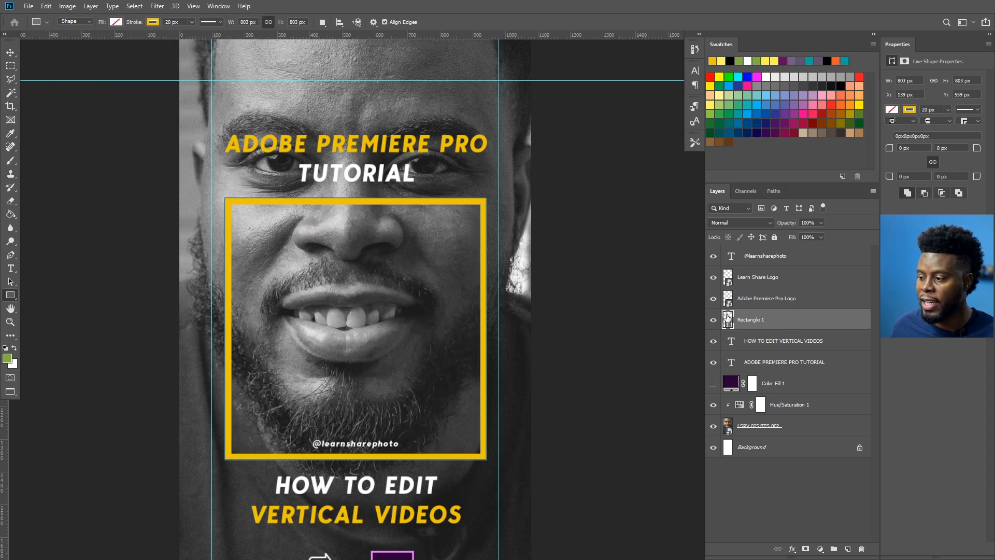
Add a layer mask to the photo layer and load the Rectangle 1 shape's outline as a selection
{"action": "left_click", "coordinate": [776, 427]}
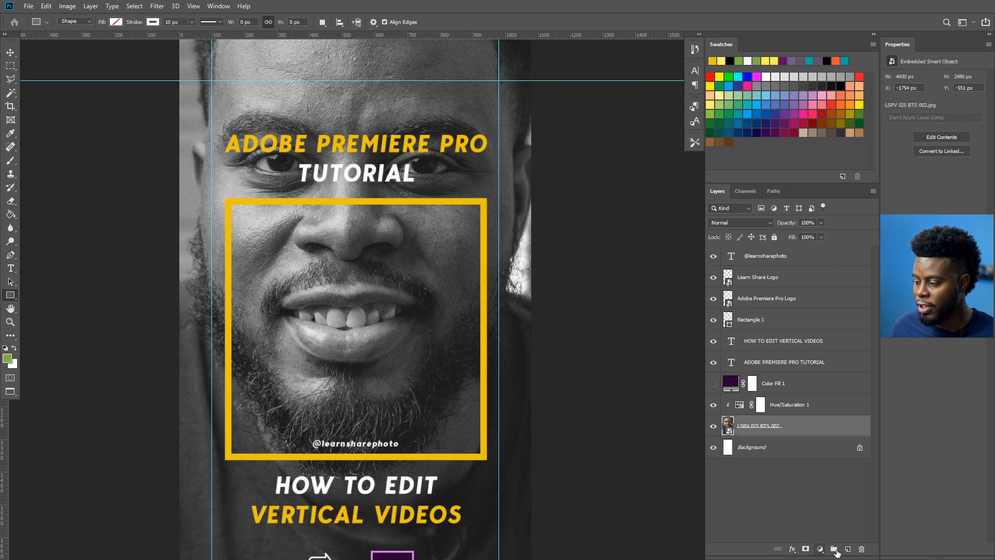
{"action": "left_click", "coordinate": [806, 549]}
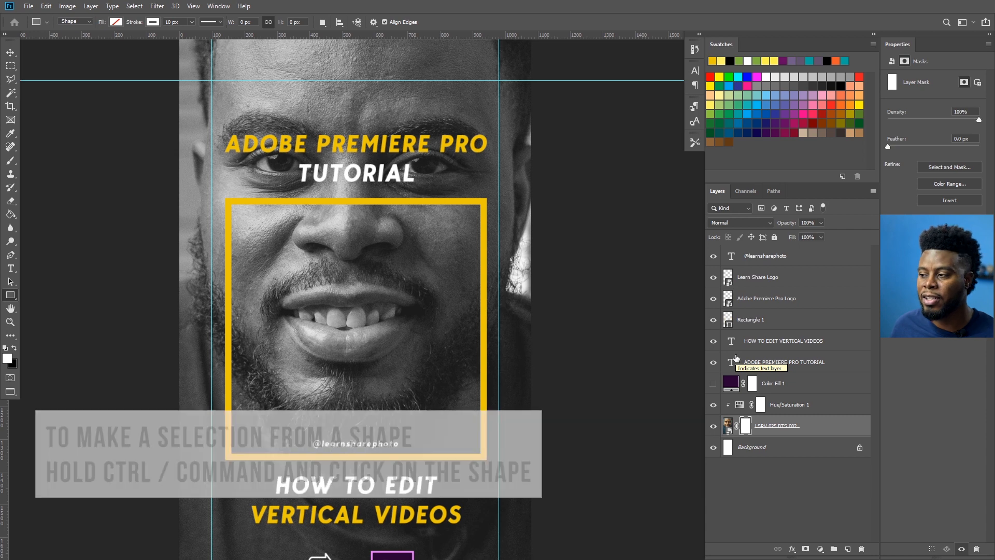
{"action": "left_click", "coordinate": [714, 320]}
{"action": "left_click", "coordinate": [715, 321]}
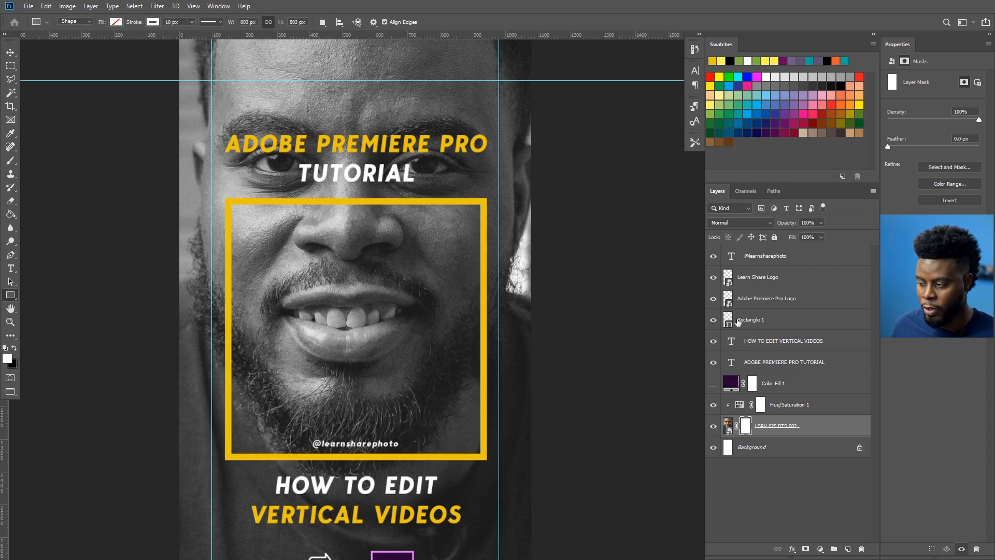
{"action": "left_click", "coordinate": [729, 320], "text": "ctrl"}
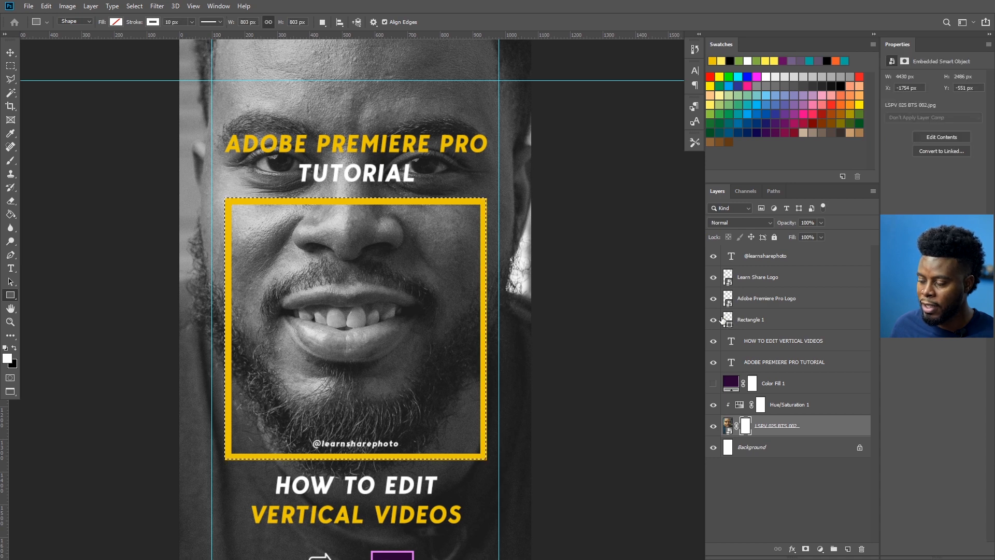
{"action": "scroll", "coordinate": [473, 257], "scroll_direction": "up", "scroll_amount": 2}
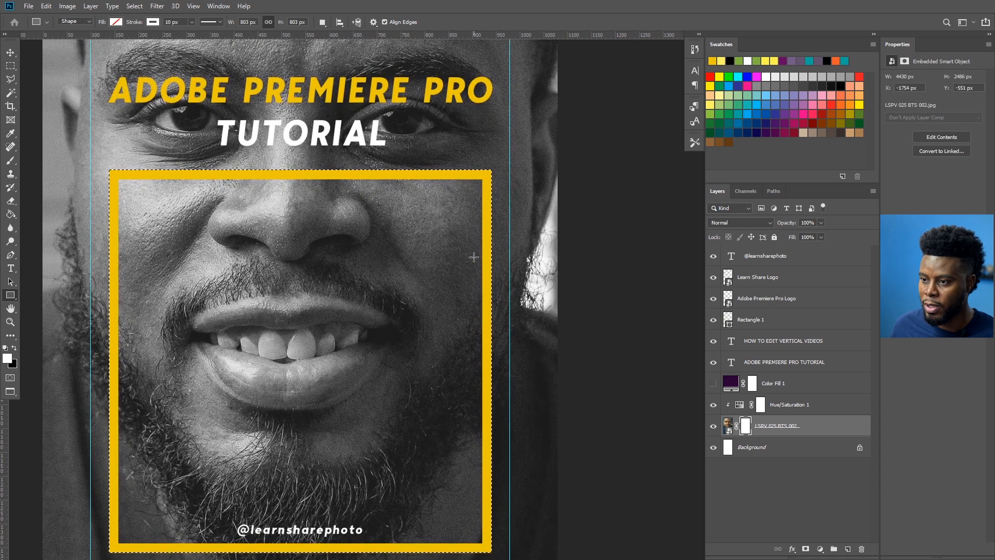
{"action": "scroll", "coordinate": [284, 165], "scroll_direction": "down", "scroll_amount": 1}
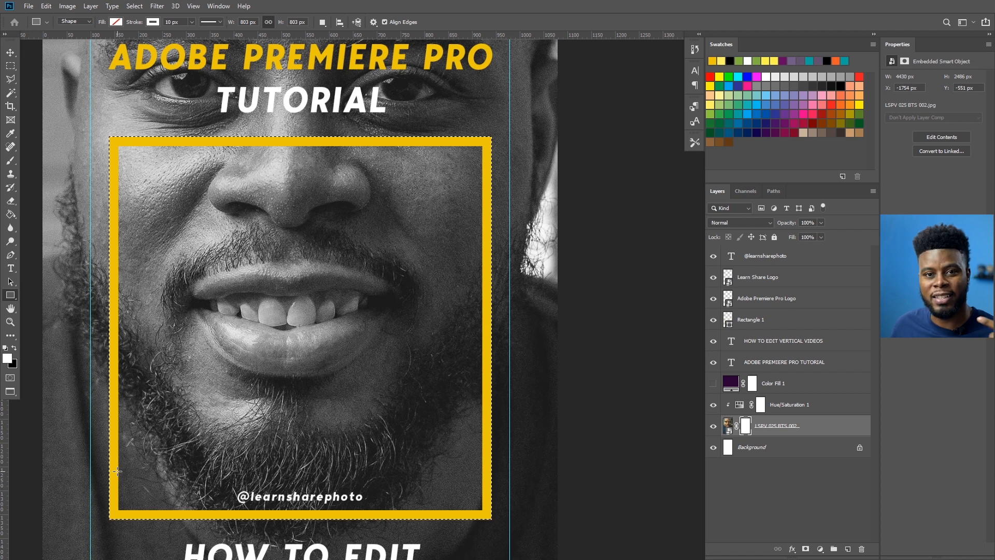
Cut the selected square out of the photo through its layer mask and hide the white Background layer
{"action": "left_click", "coordinate": [746, 428]}
{"action": "left_click", "coordinate": [713, 427]}
{"action": "left_click", "coordinate": [713, 426]}
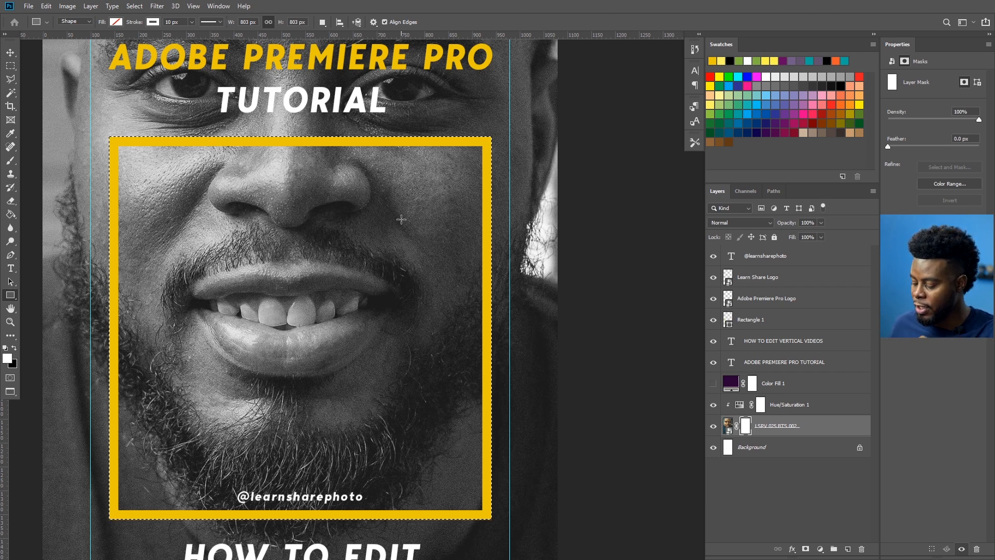
{"action": "key", "text": "Delete"}
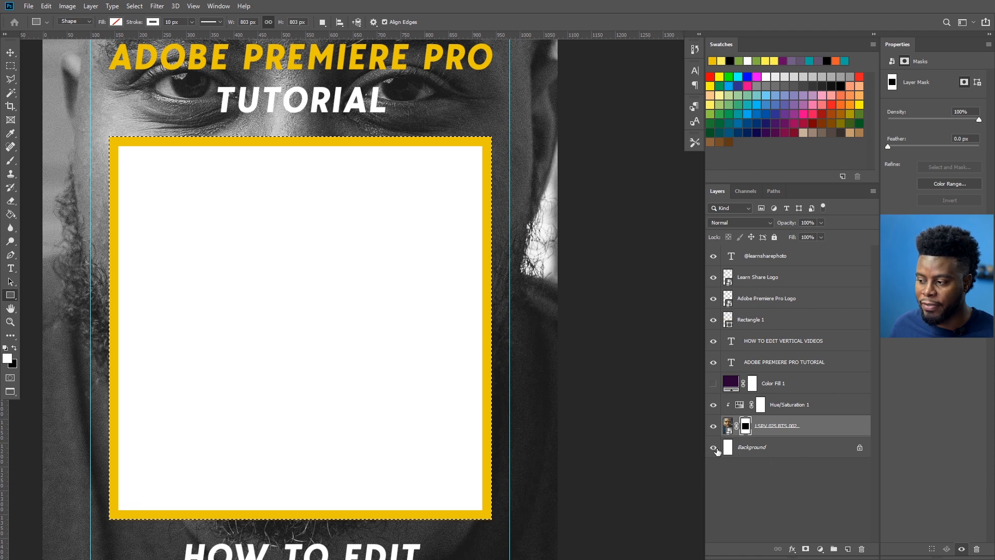
{"action": "left_click", "coordinate": [714, 449]}
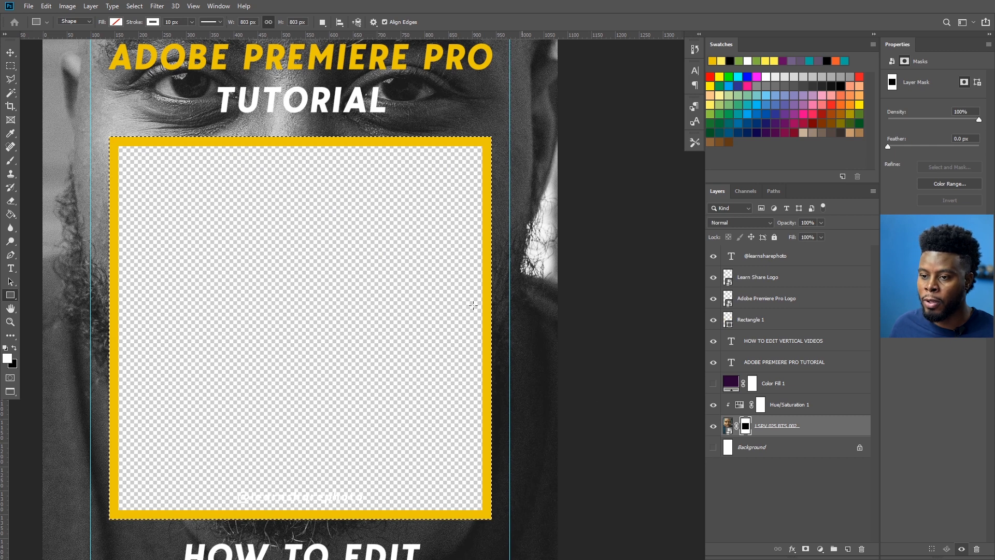
Examine the transparent cut-out inside the yellow border up close and within the whole graphic
{"action": "scroll", "coordinate": [188, 171], "scroll_direction": "up", "scroll_amount": 1}
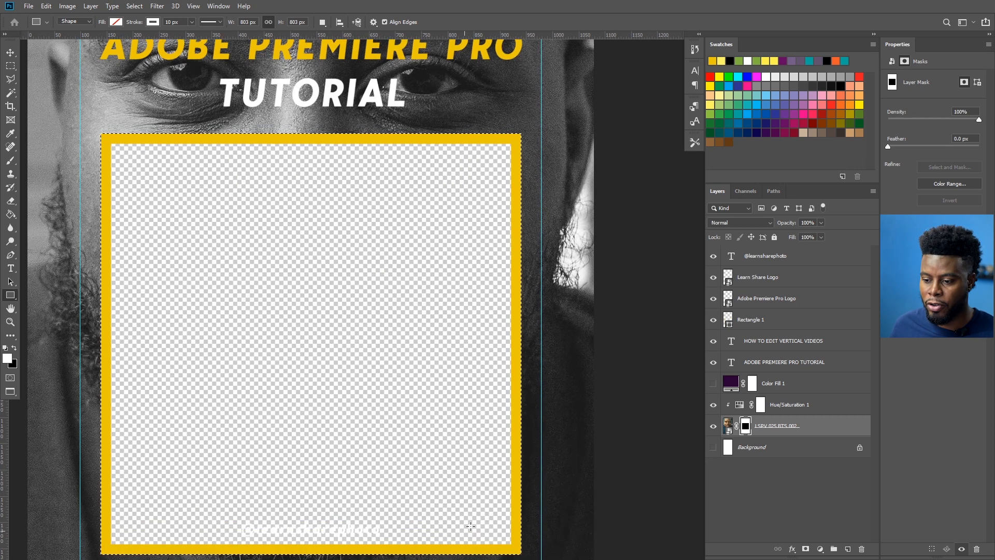
{"action": "scroll", "coordinate": [280, 236], "scroll_direction": "down", "scroll_amount": 1}
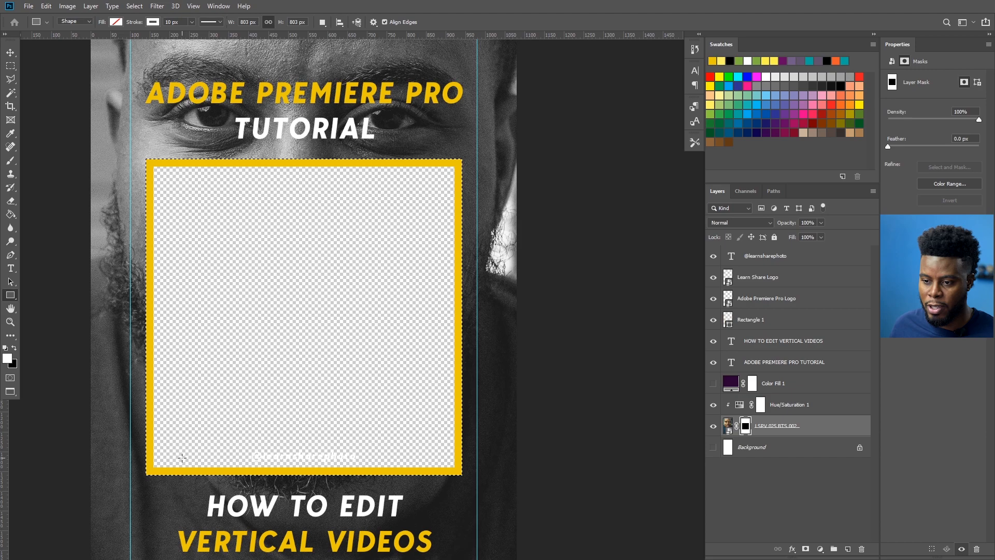
{"action": "scroll", "coordinate": [311, 254], "scroll_direction": "up", "scroll_amount": 5}
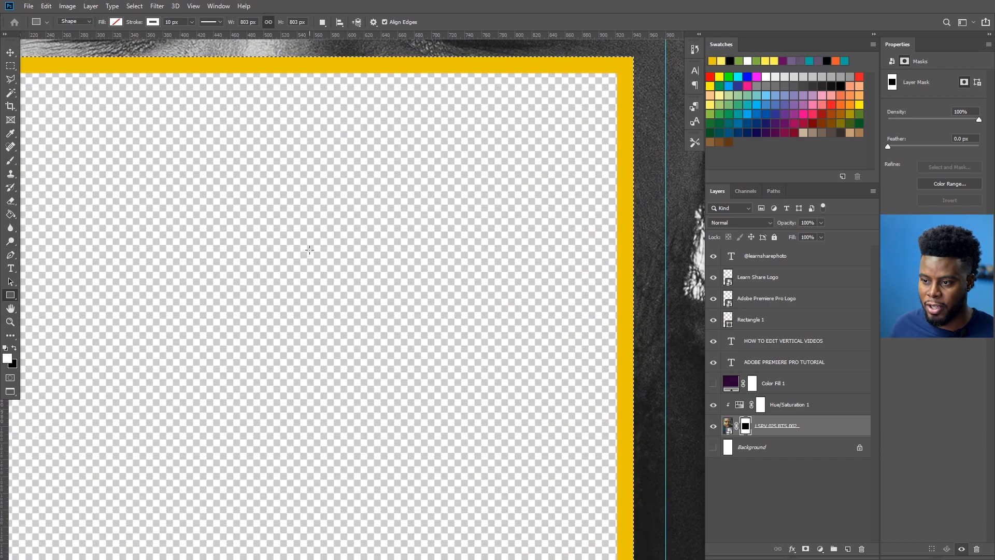
{"action": "scroll", "coordinate": [310, 250], "scroll_direction": "up", "scroll_amount": 3}
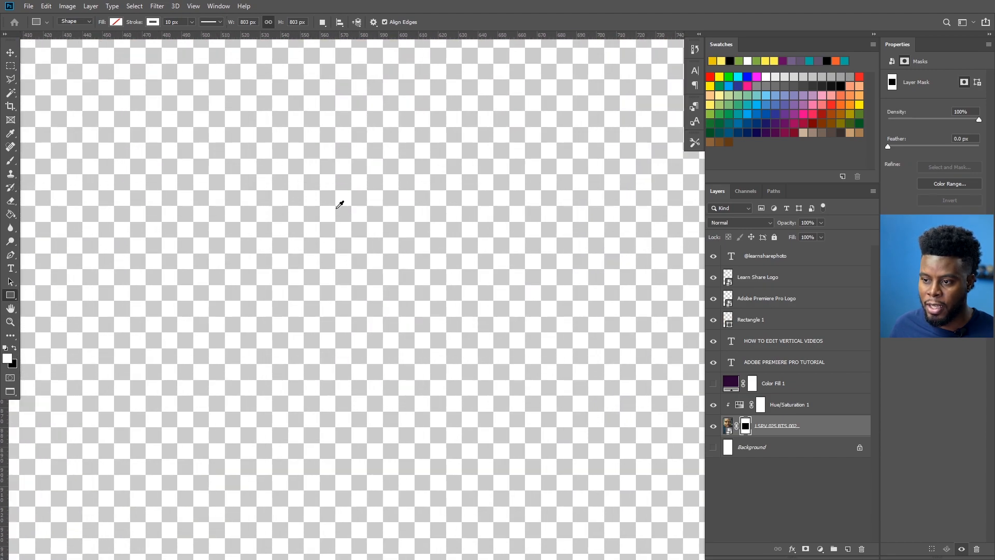
{"action": "scroll", "coordinate": [358, 206], "scroll_direction": "down", "scroll_amount": 5}
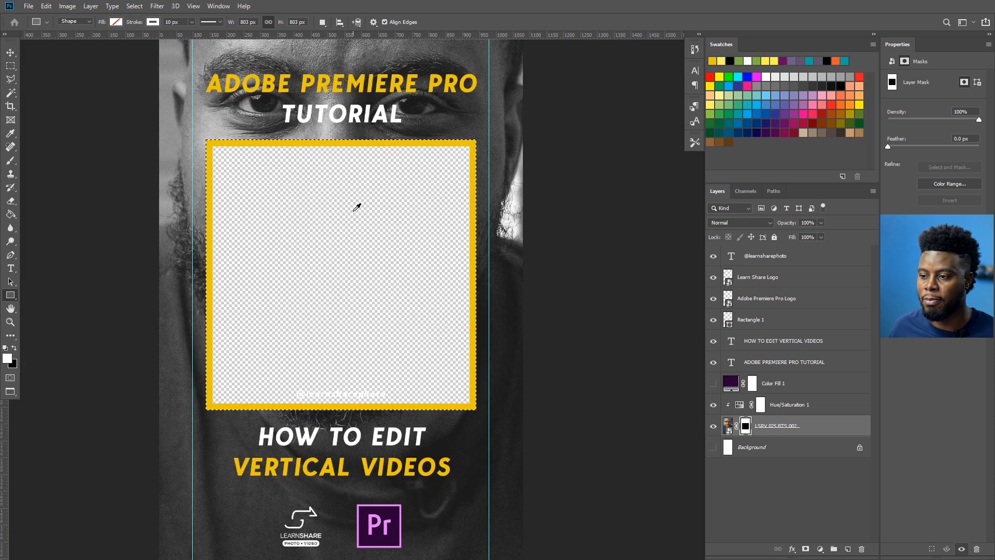
{"action": "scroll", "coordinate": [357, 207], "scroll_direction": "down", "scroll_amount": 1}
{"action": "scroll", "coordinate": [357, 206], "scroll_direction": "down", "scroll_amount": 1}
{"action": "scroll", "coordinate": [358, 207], "scroll_direction": "up", "scroll_amount": 2}
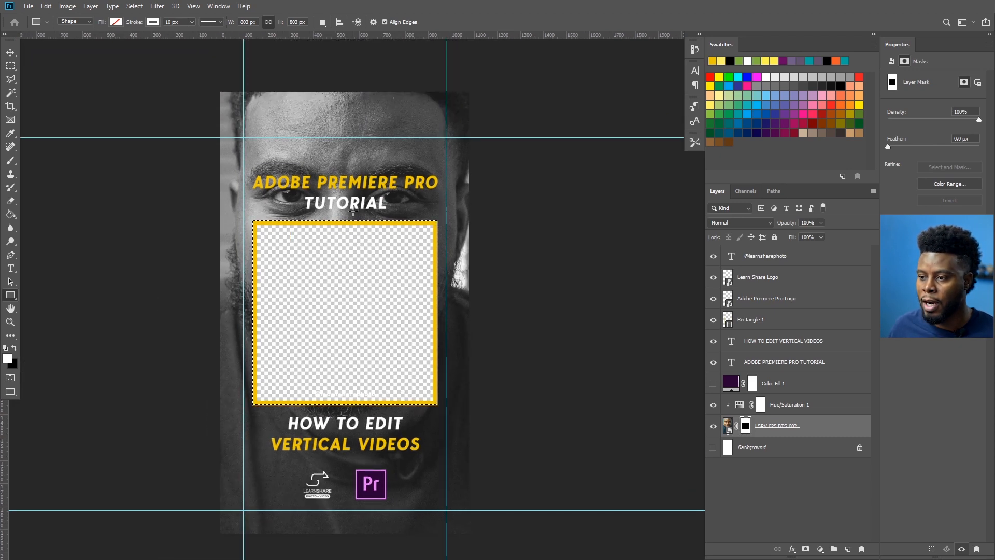
Show the purple Color Fill 1 layer again, compare the cut-out with and without it, and clear the square selection
{"action": "left_click", "coordinate": [714, 385]}
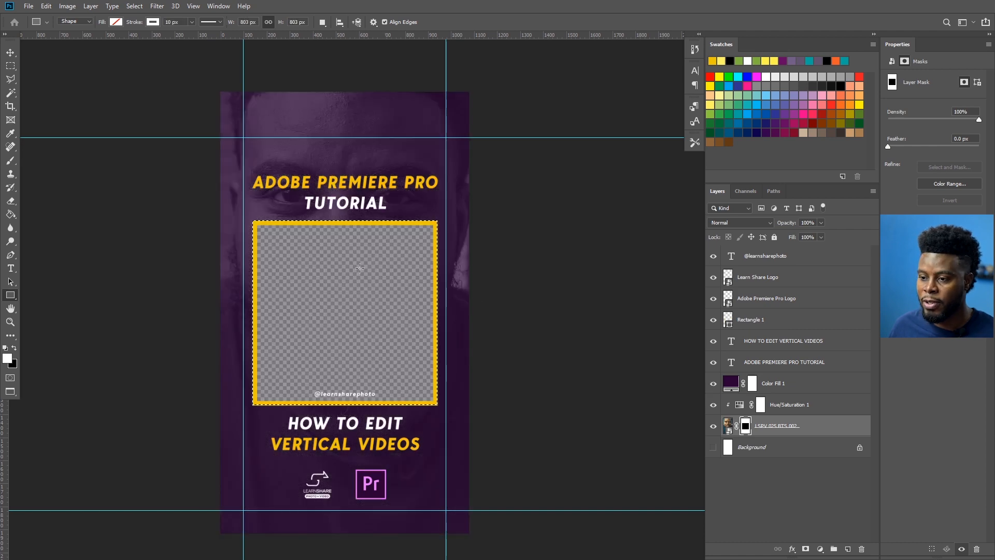
{"action": "left_click", "coordinate": [714, 384]}
{"action": "left_click", "coordinate": [714, 384]}
{"action": "scroll", "coordinate": [374, 293], "scroll_direction": "up", "scroll_amount": 3}
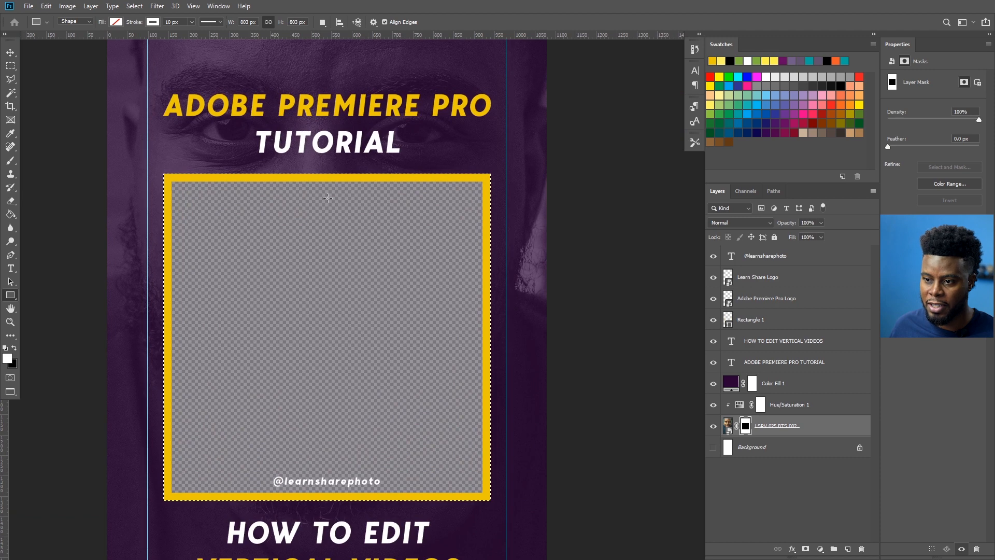
{"action": "left_click", "coordinate": [713, 384]}
{"action": "left_click", "coordinate": [713, 385]}
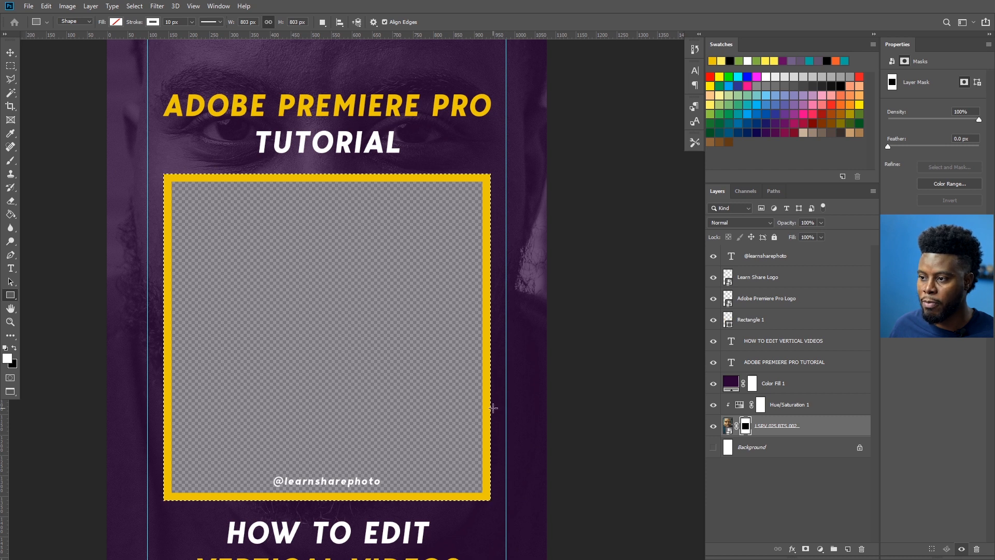
{"action": "key", "text": "ctrl+d"}
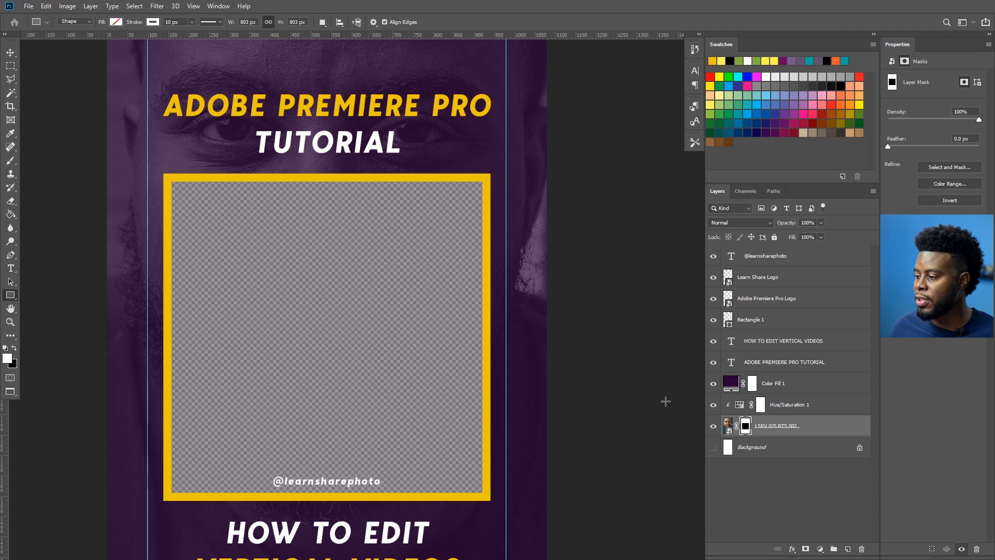
Add a mask to the Color Fill 1 layer and try to delete the area inside the Rectangle 1 outline from it
{"action": "left_click", "coordinate": [784, 384]}
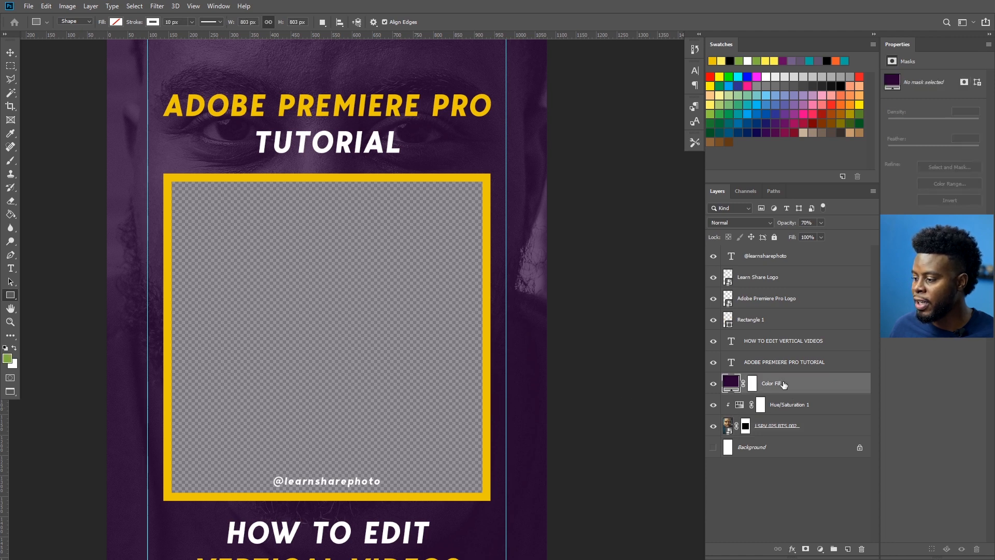
{"action": "left_click", "coordinate": [807, 548]}
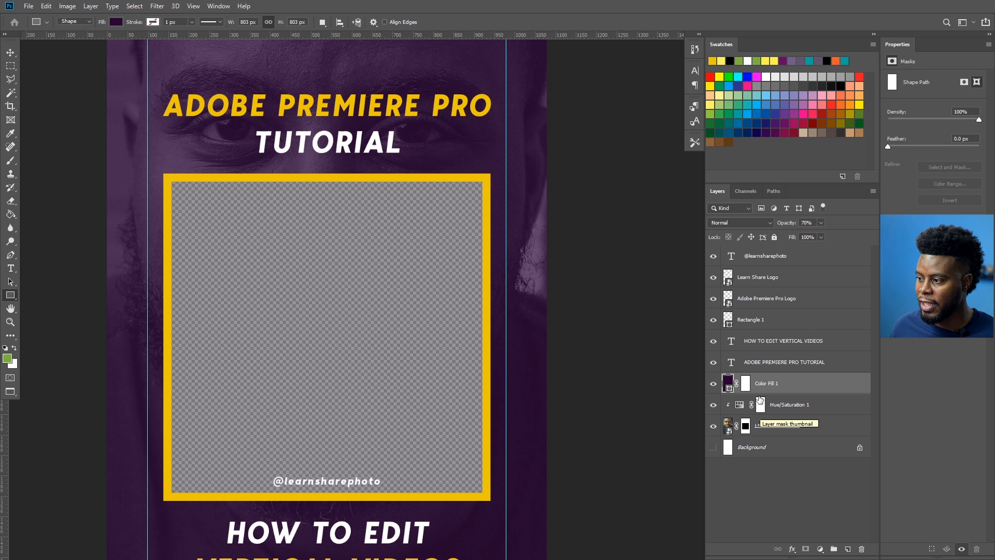
{"action": "left_click", "coordinate": [729, 321], "text": "ctrl"}
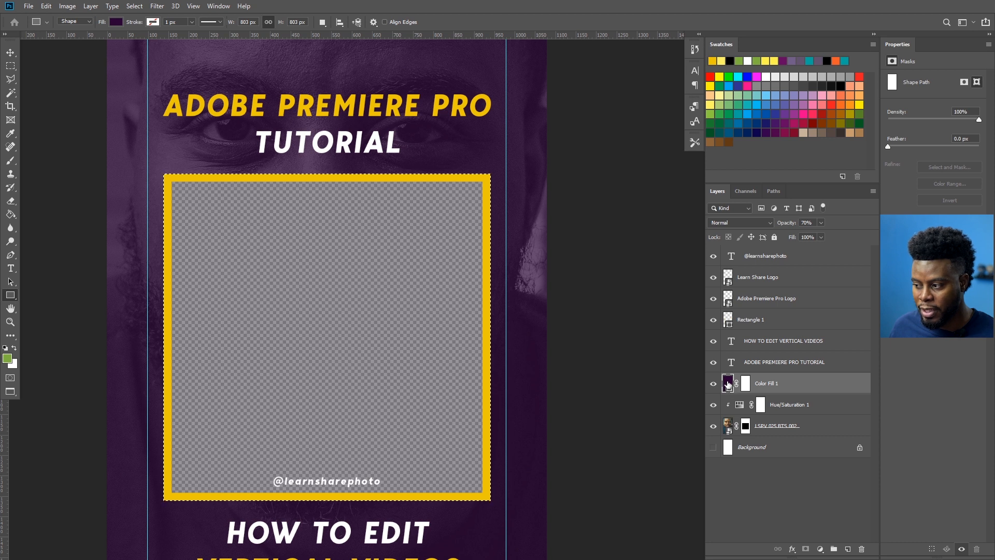
{"action": "key", "text": "Delete"}
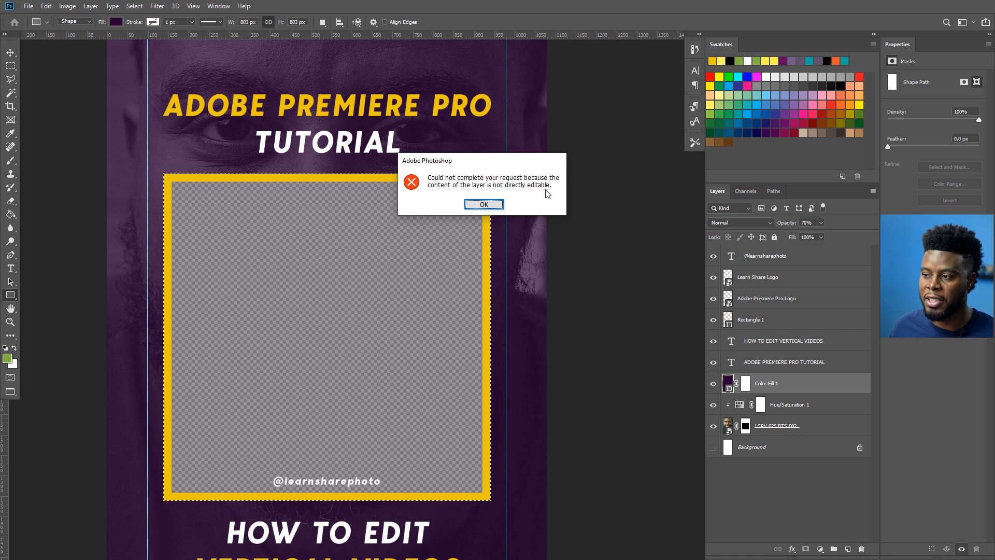
{"action": "left_click", "coordinate": [484, 205]}
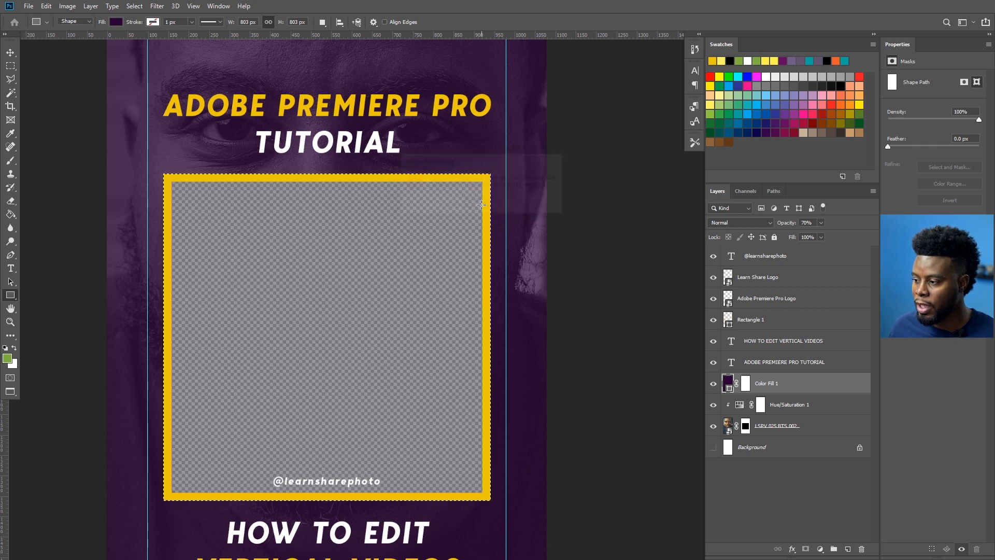
Hide the selected square area on the Color Fill 1 layer mask and deselect it
{"action": "left_click", "coordinate": [746, 388]}
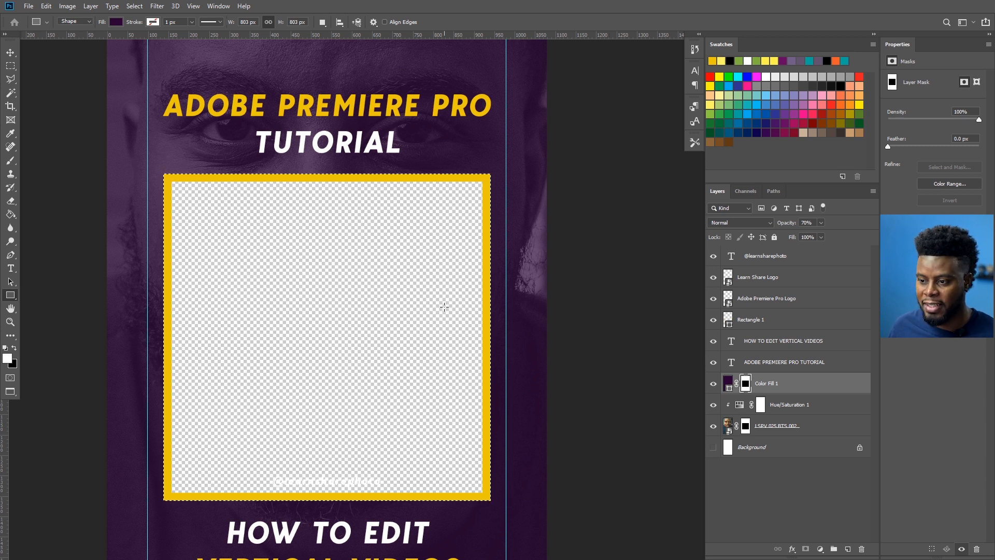
{"action": "key", "text": "ctrl+d"}
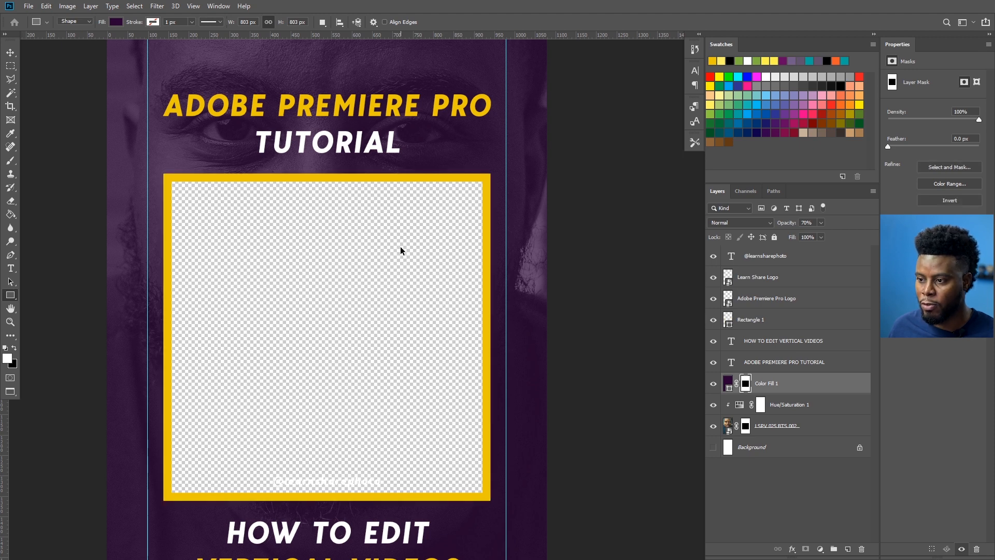
{"action": "scroll", "coordinate": [401, 249], "scroll_direction": "down", "scroll_amount": 4, "text": "alt"}
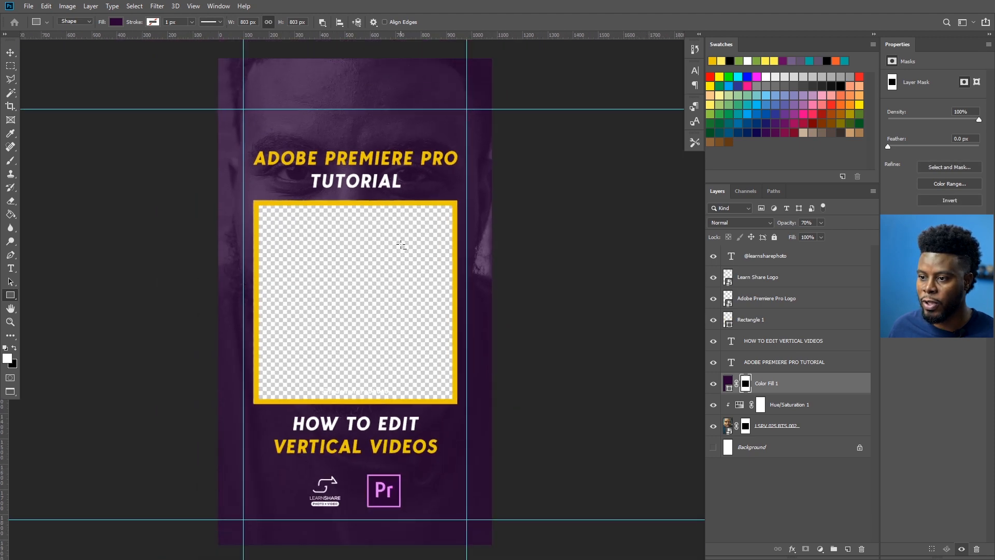
{"action": "scroll", "coordinate": [401, 244], "scroll_direction": "down", "scroll_amount": 1, "text": "alt"}
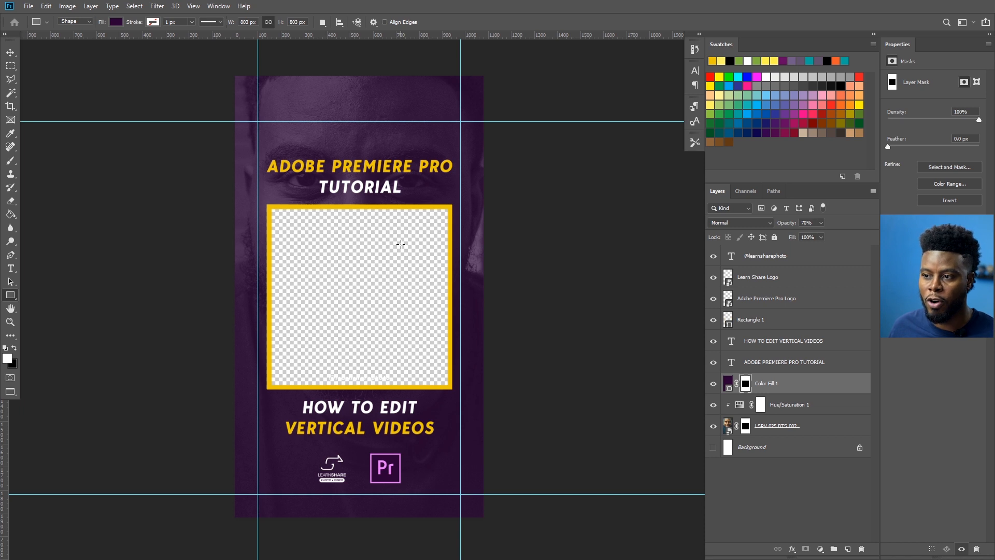
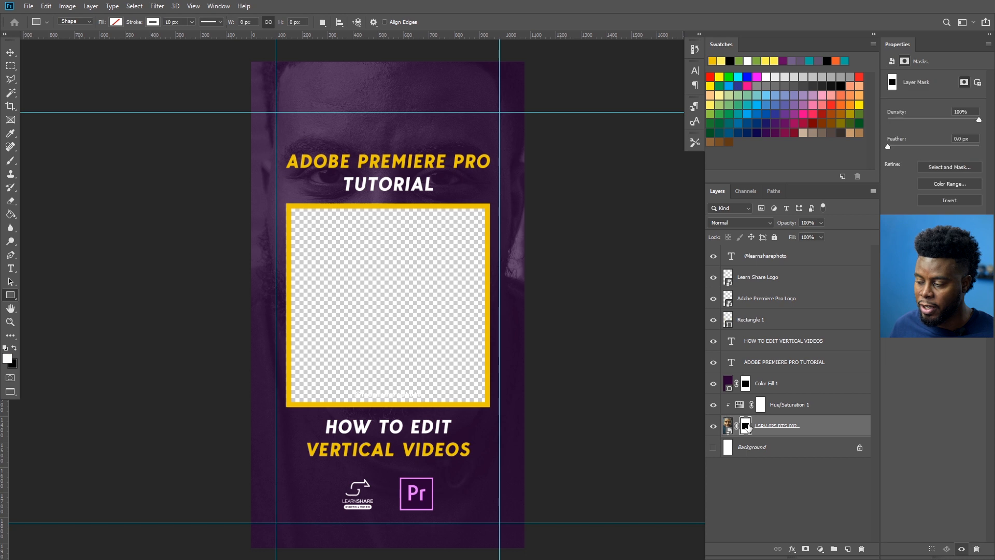
Disable the photo layer's mask to show the full image, and restore the mask
{"action": "right_click", "coordinate": [748, 426]}
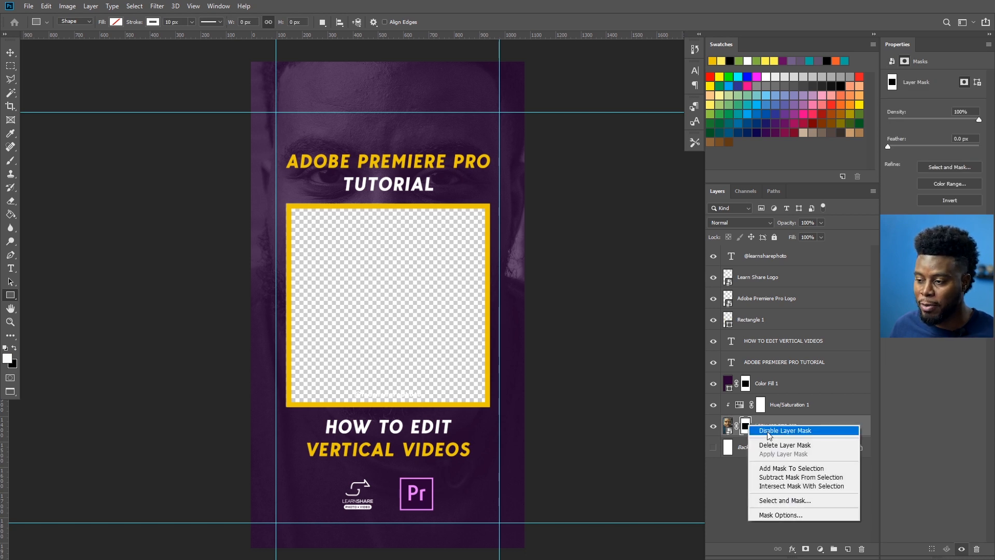
{"action": "left_click", "coordinate": [769, 432]}
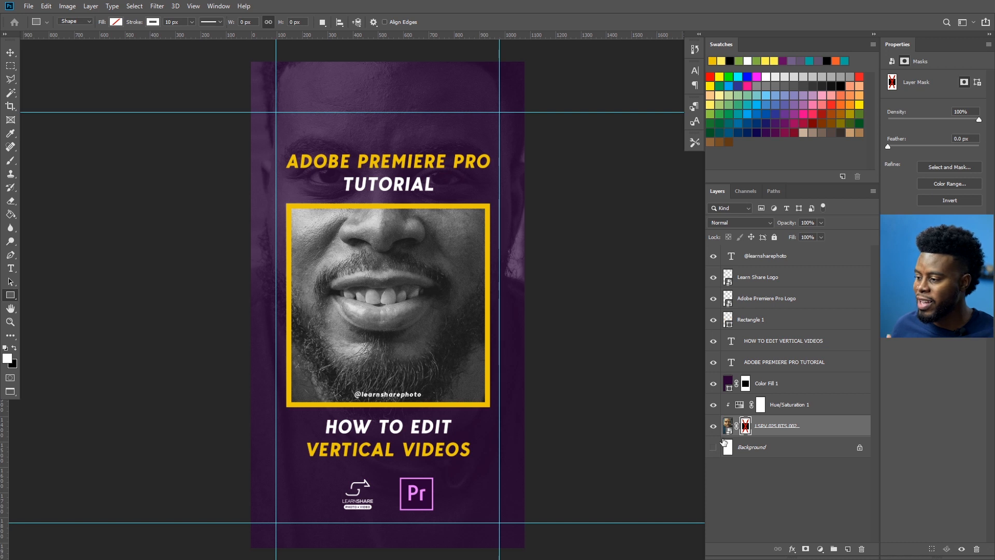
{"action": "key", "text": "ctrl+BackSpace"}
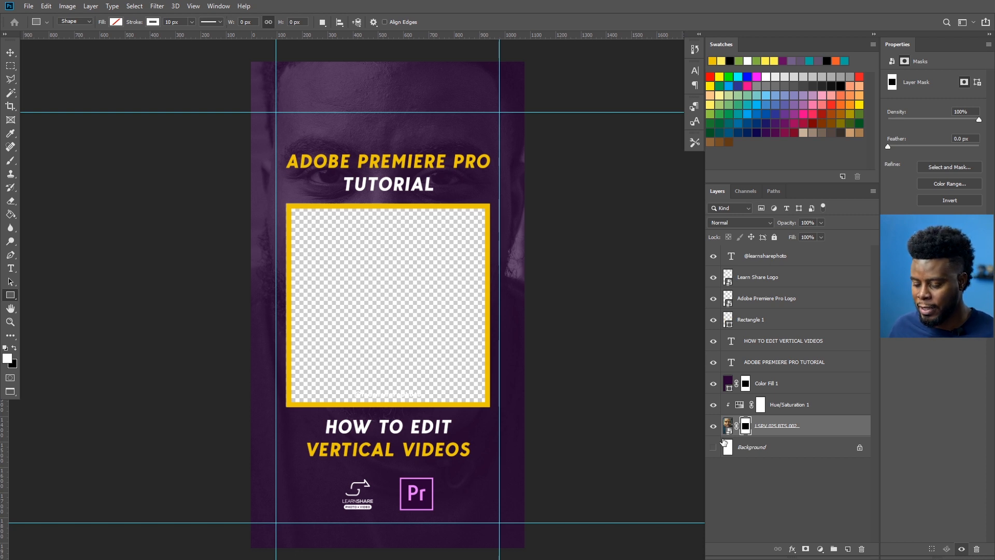
Add a text row of ten plus signs above the main title and set its size to 12 pt
{"action": "key", "text": "t"}
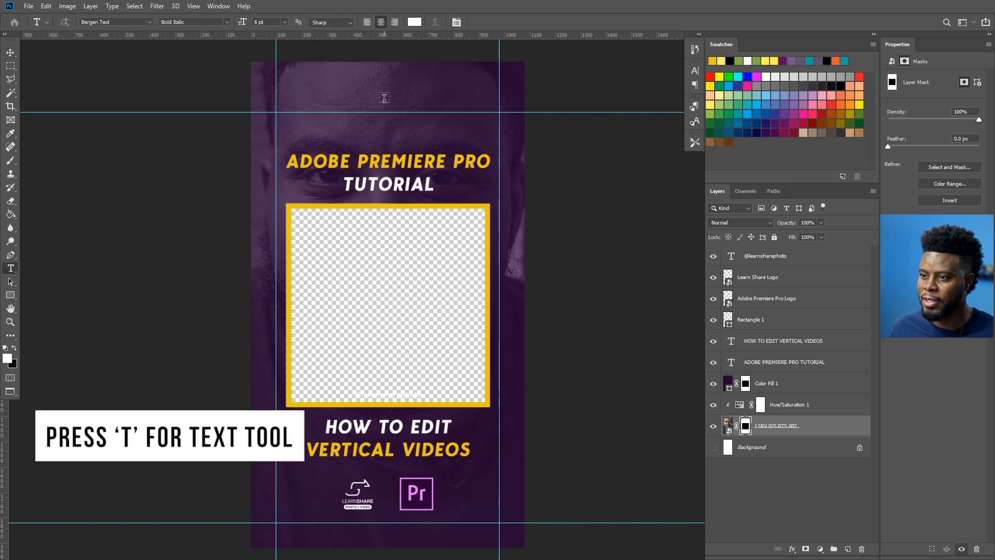
{"action": "left_click", "coordinate": [384, 98]}
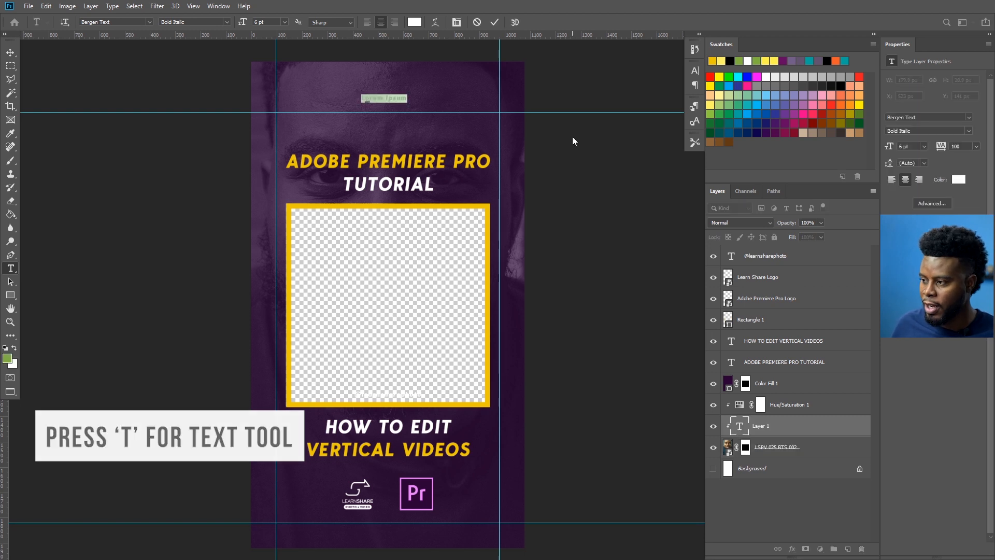
{"action": "key", "text": "BackSpace"}
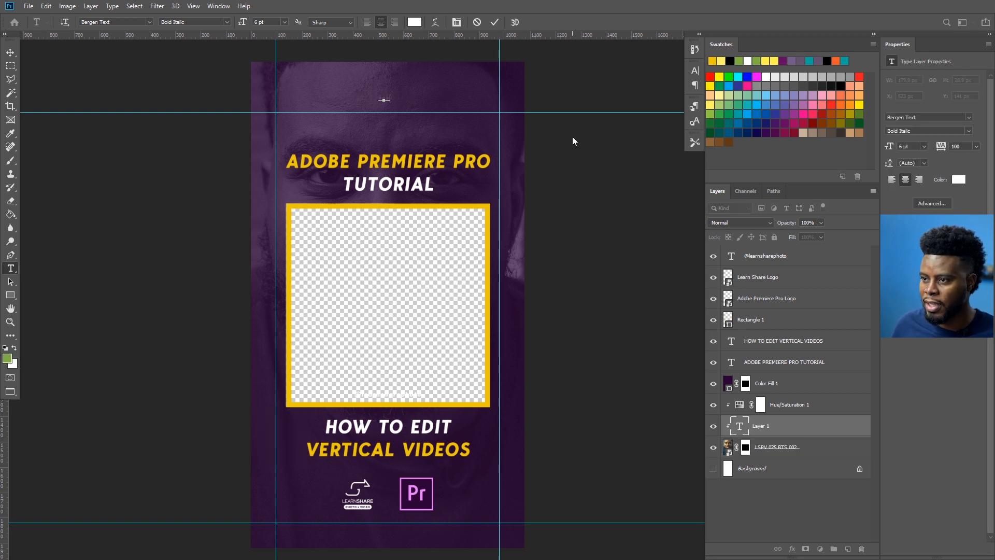
{"action": "key", "text": "ctrl+a"}
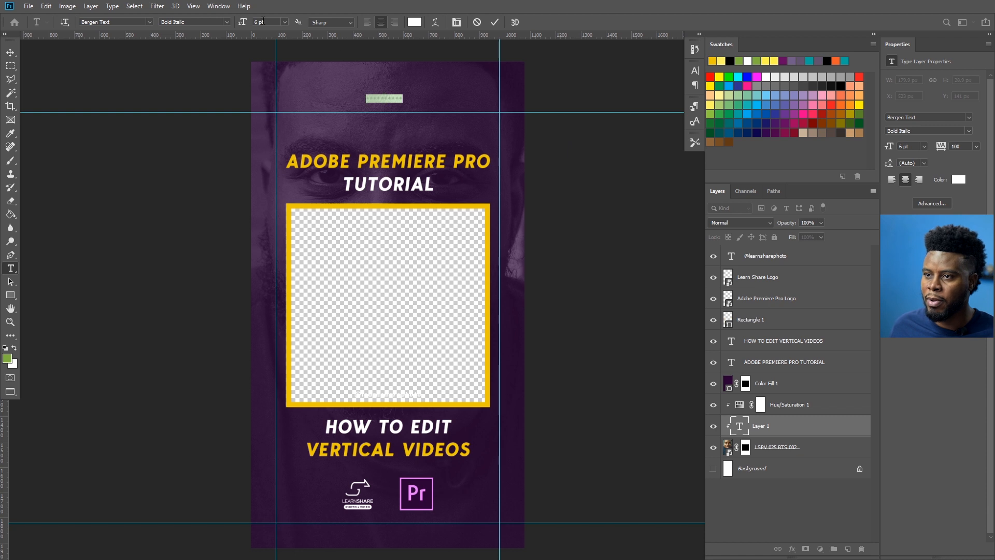
{"action": "type", "text": "12"}
{"action": "key", "text": "Return"}
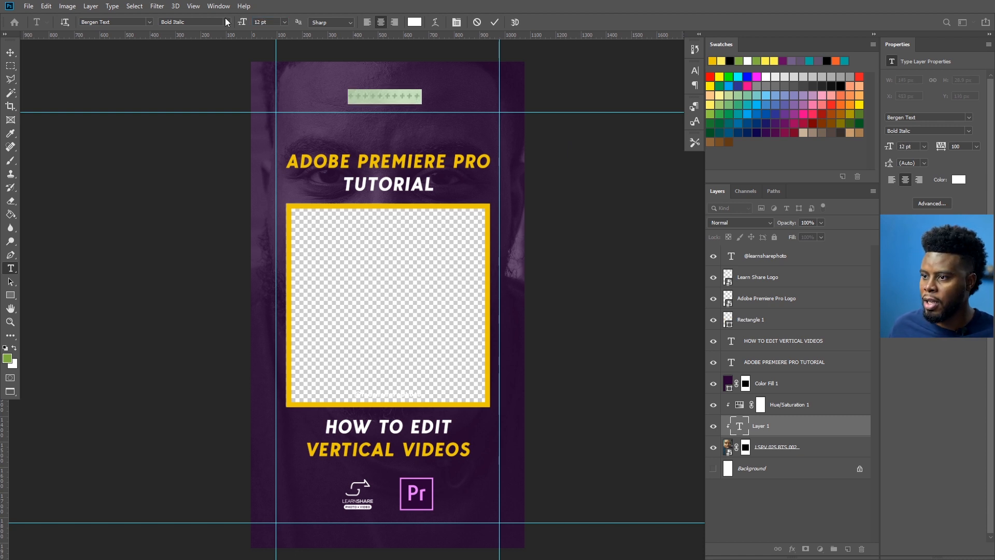
{"action": "key", "text": "ctrl+Return"}
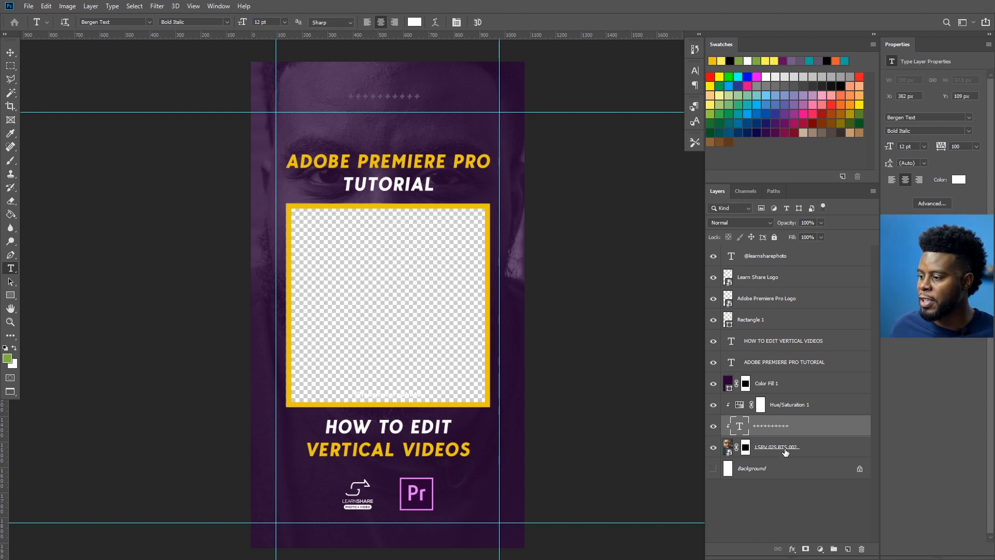
Move the plus-sign layer above Color Fill 1 and place the row just inside the canvas's upper-right guide corner
{"action": "left_click_drag", "start_coordinate": [787, 425], "coordinate": [780, 372]}
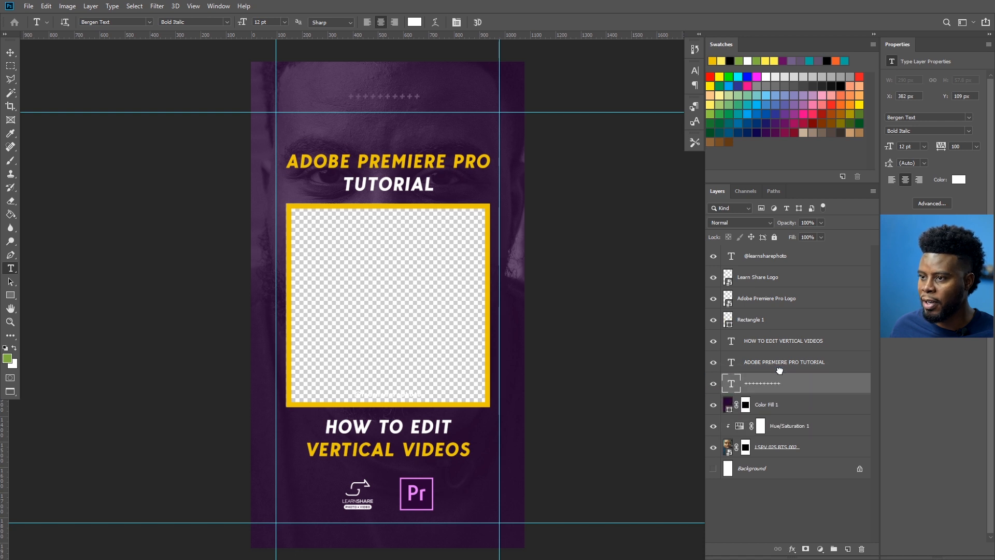
{"action": "key", "text": "v"}
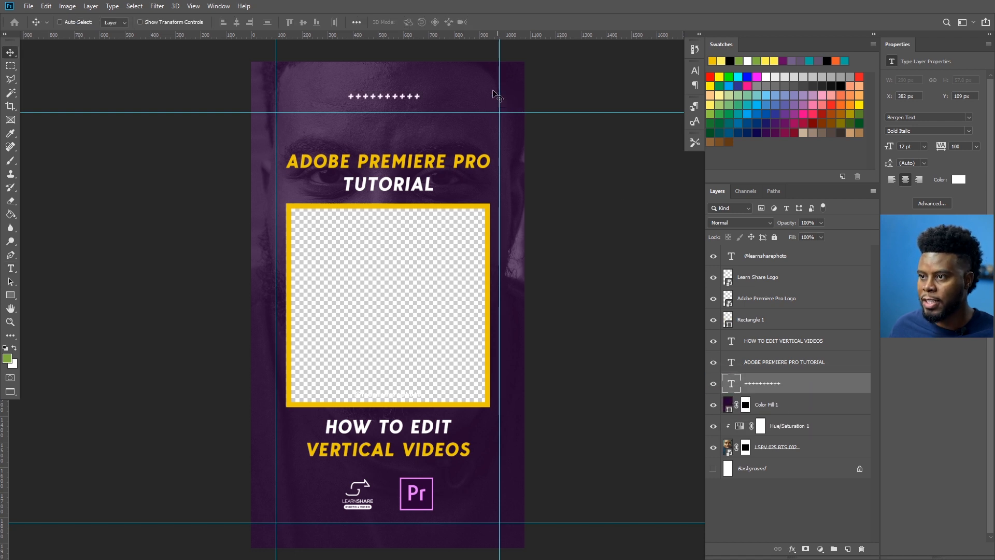
{"action": "left_click_drag", "start_coordinate": [397, 102], "coordinate": [474, 113]}
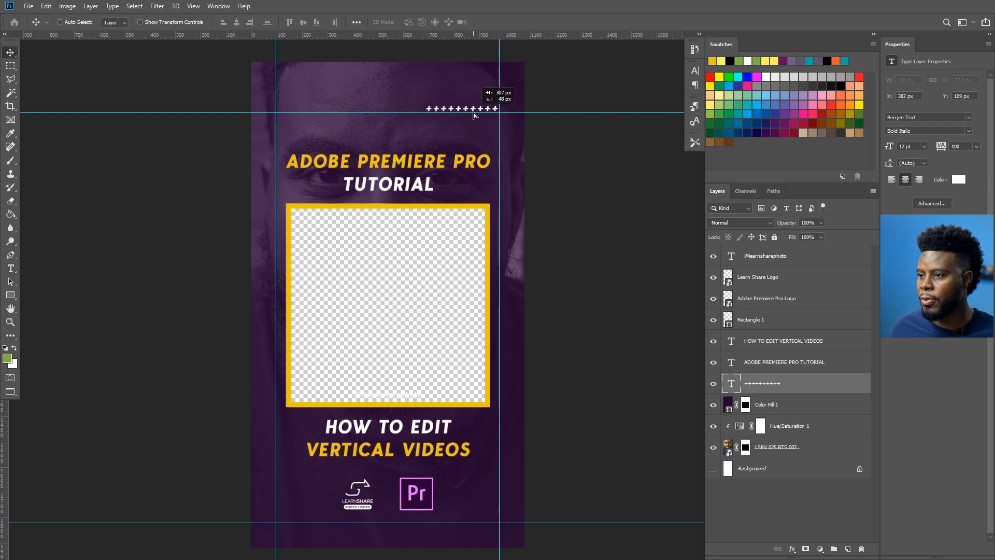
Duplicate the plus-sign row and offset the copy 50 px up and 50 px to the right
{"action": "key", "text": "ctrl"}
{"action": "key", "text": "ctrl+j"}
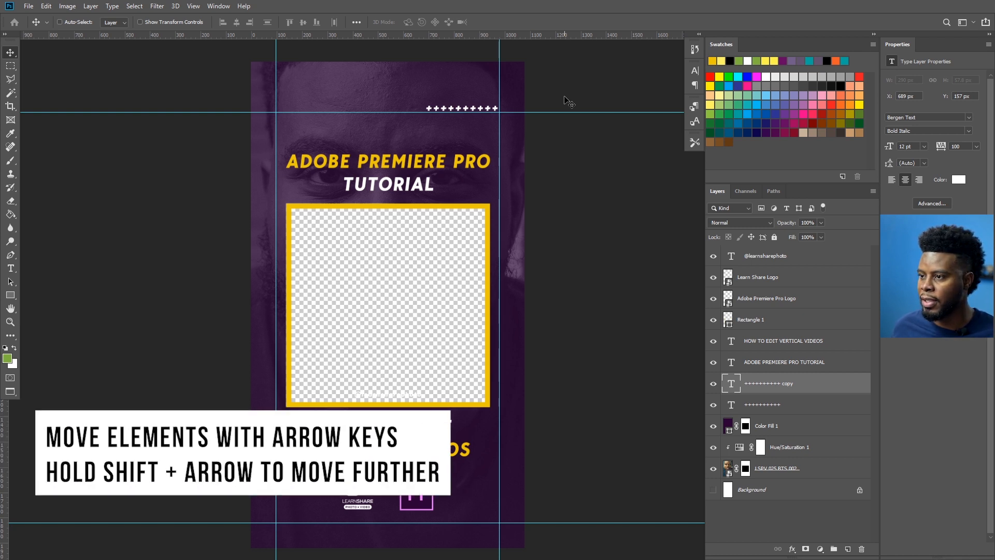
{"action": "key", "text": "shift+Up"}
{"action": "key", "text": "shift+Up"}
{"action": "key", "text": "shift+Up"}
{"action": "key", "text": "shift+Up"}
{"action": "key", "text": "shift+Up"}
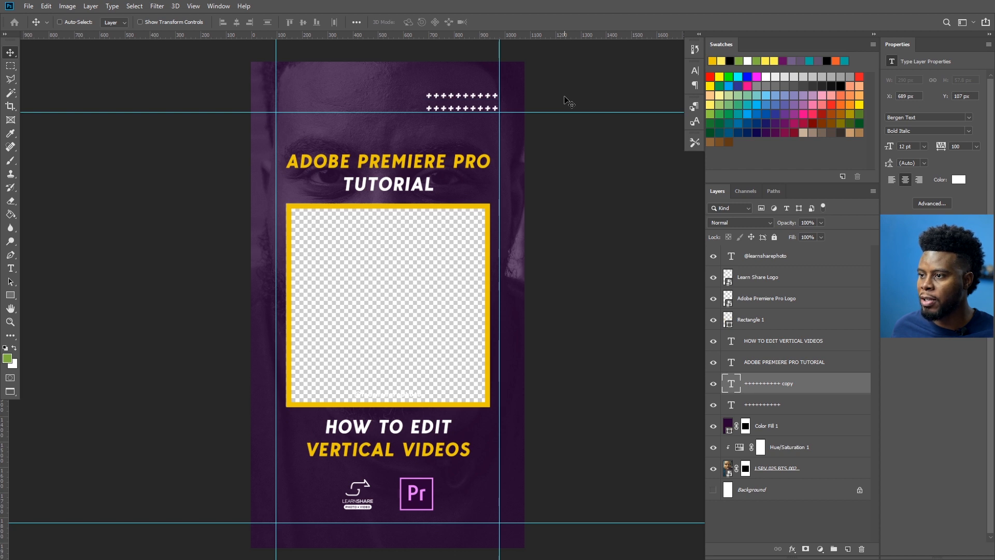
{"action": "key", "text": "shift+Right"}
{"action": "key", "text": "shift+Right"}
{"action": "key", "text": "shift+Right"}
{"action": "key", "text": "shift+Right"}
{"action": "key", "text": "shift+Right"}
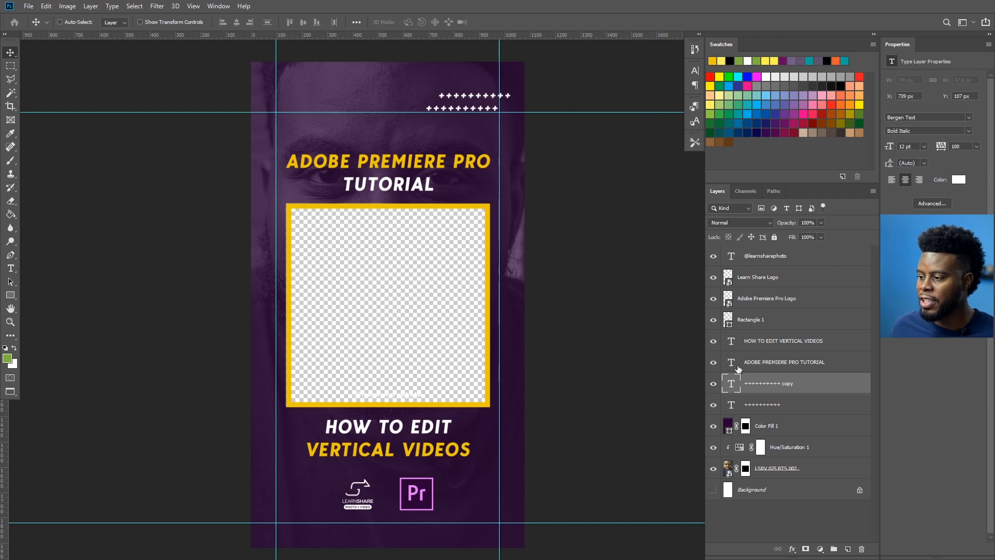
Recolor the duplicated plus-sign row with the yellow sampled from the square frame (#ebc705)
{"action": "left_click", "coordinate": [714, 384]}
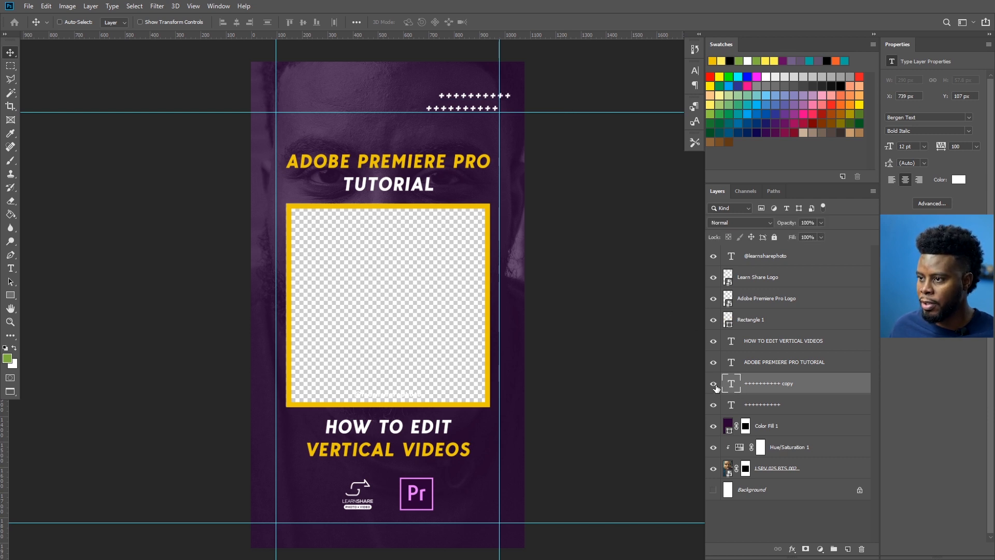
{"action": "key", "text": "t"}
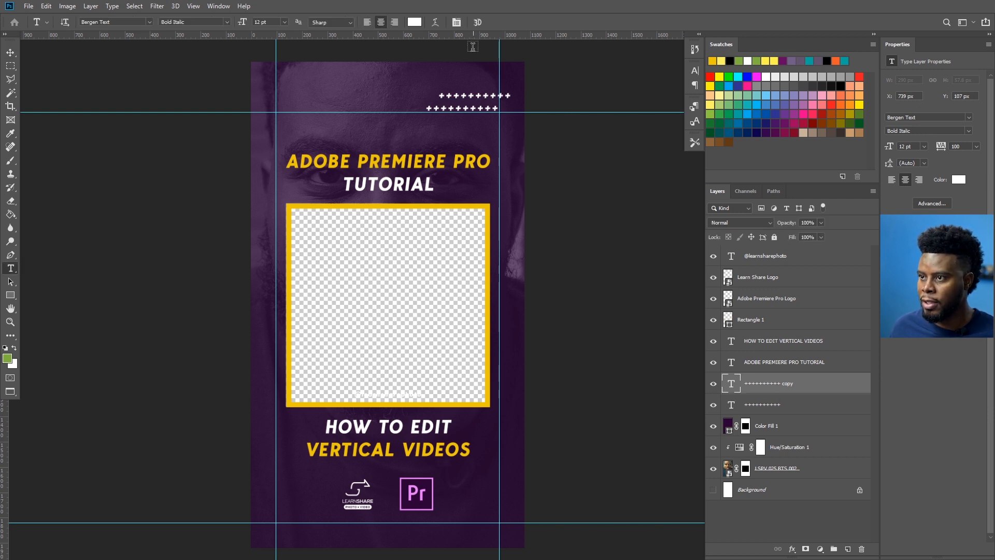
{"action": "left_click", "coordinate": [415, 23]}
{"action": "left_click", "coordinate": [395, 204]}
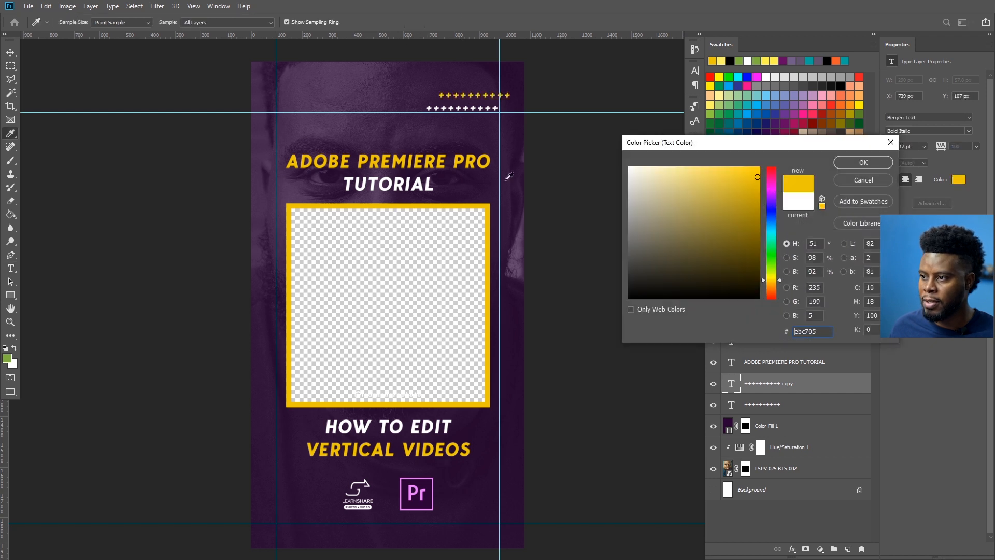
{"action": "left_click", "coordinate": [863, 162]}
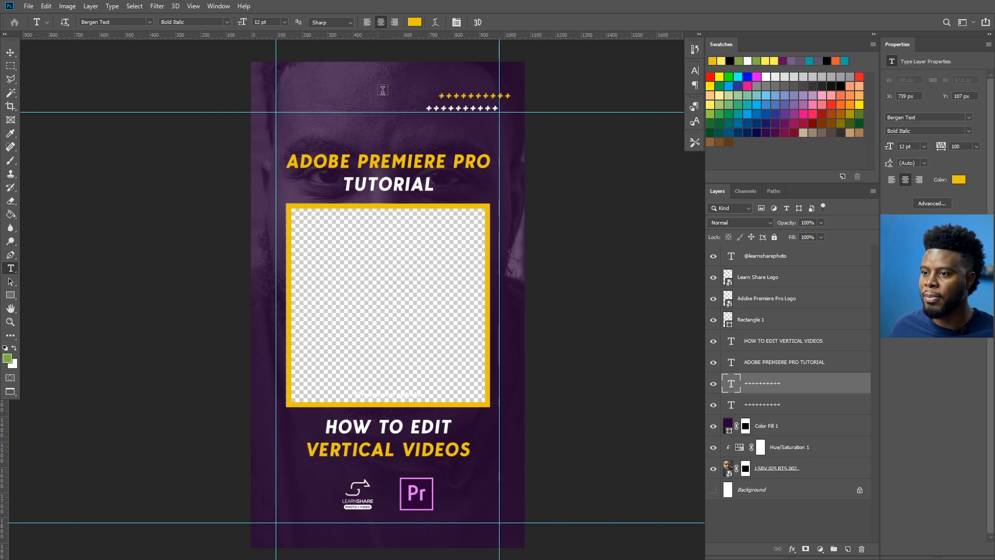
Add a yellow text row of ten slashes and move it to X 23 px, Y 152 px, just above the upper guide
{"action": "left_click", "coordinate": [341, 84]}
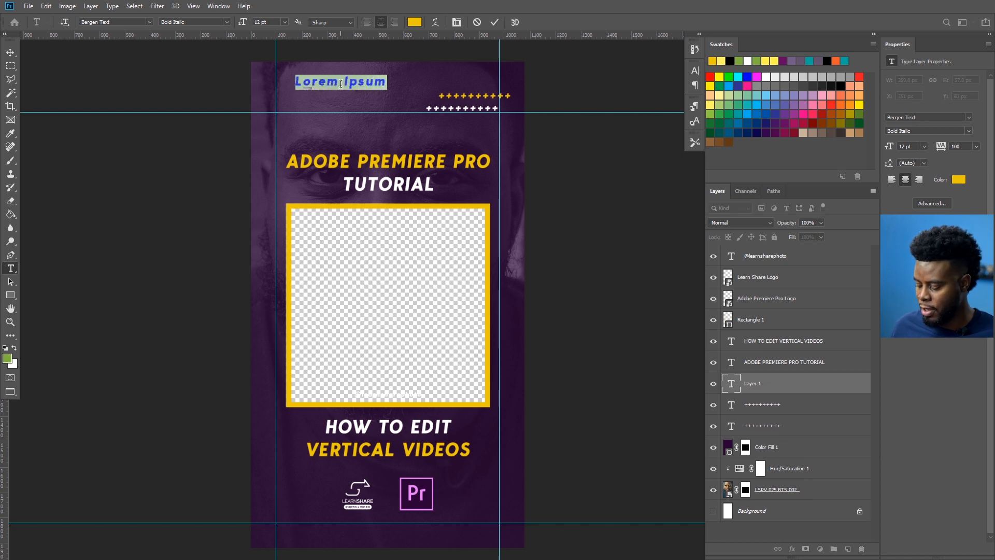
{"action": "type", "text": "////"}
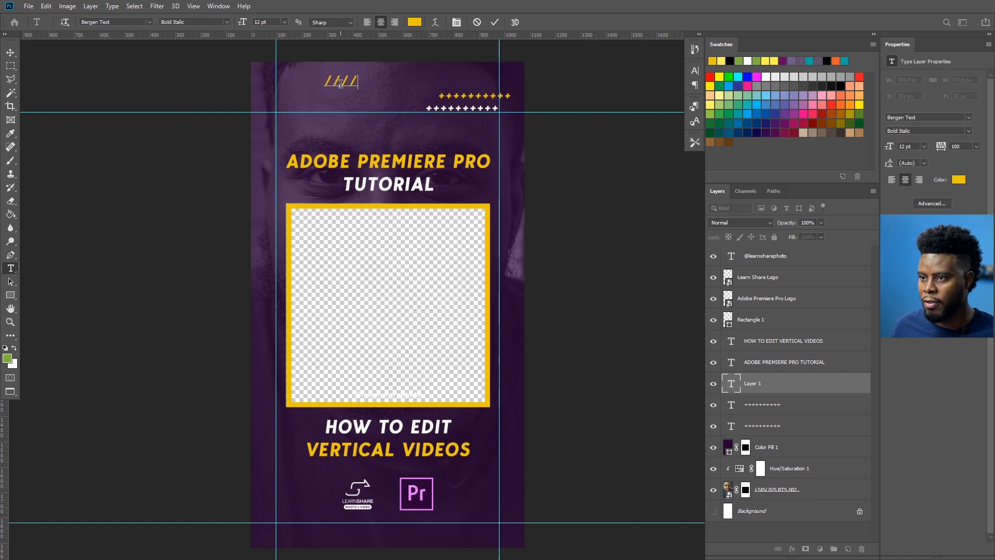
{"action": "type", "text": "/////"}
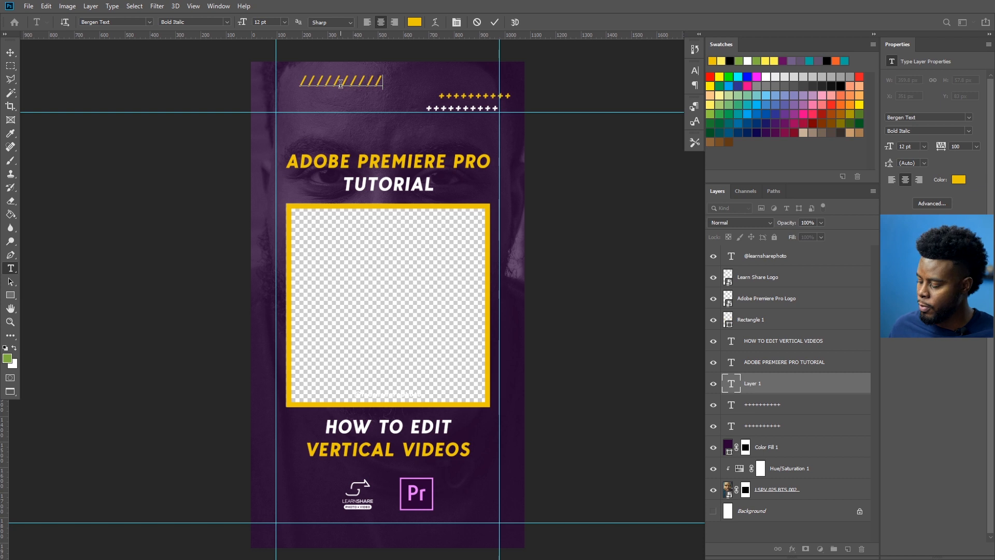
{"action": "key", "text": "ctrl+Return"}
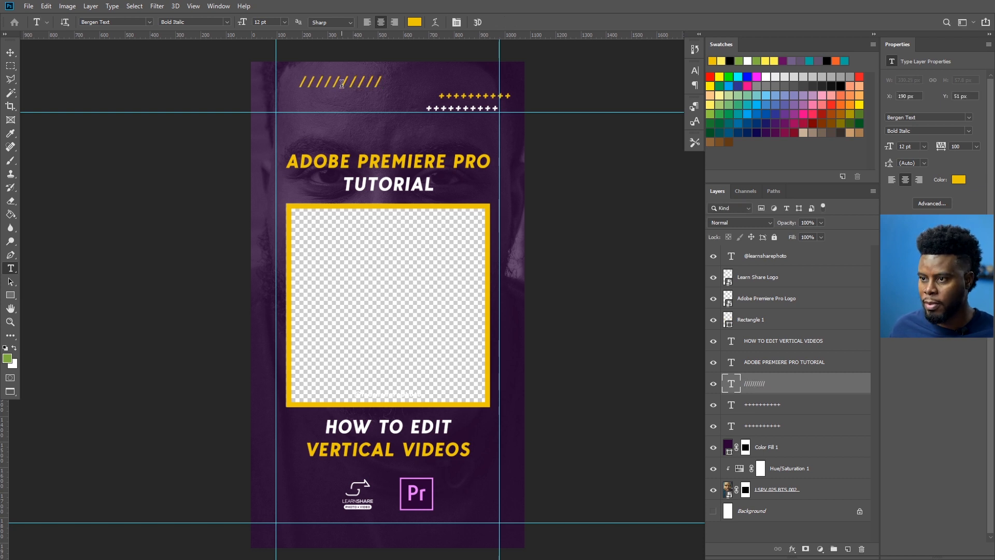
{"action": "key", "text": "v"}
{"action": "left_click_drag", "start_coordinate": [356, 86], "coordinate": [313, 111]}
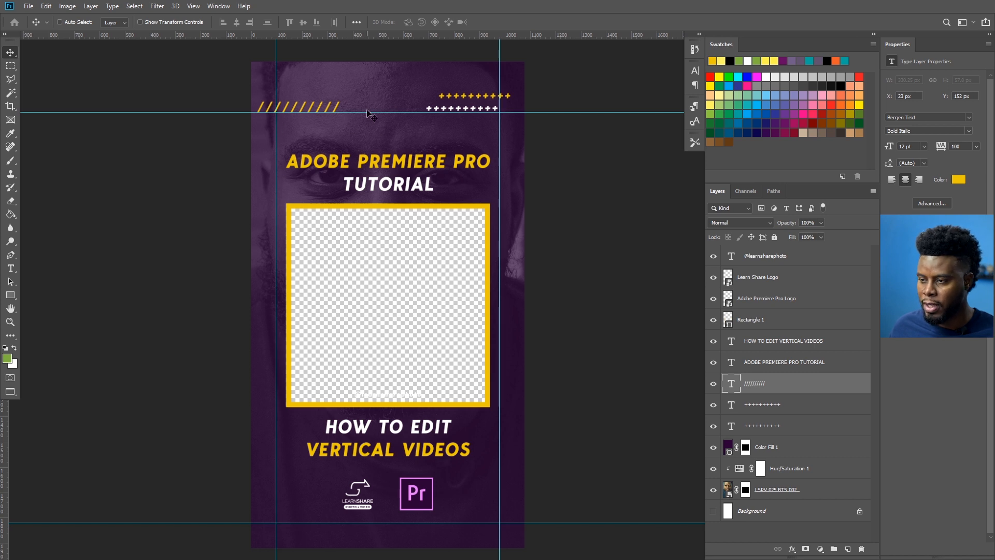
Extend the slash row with more slashes and shift it to X -28 px so it starts beyond the canvas's left edge
{"action": "key", "text": "t"}
{"action": "left_click", "coordinate": [339, 104]}
{"action": "type", "text": "////"}
{"action": "key", "text": "ctrl+Return"}
{"action": "key", "text": "v"}
{"action": "left_click_drag", "start_coordinate": [364, 109], "coordinate": [372, 107]}
{"action": "key", "text": "t"}
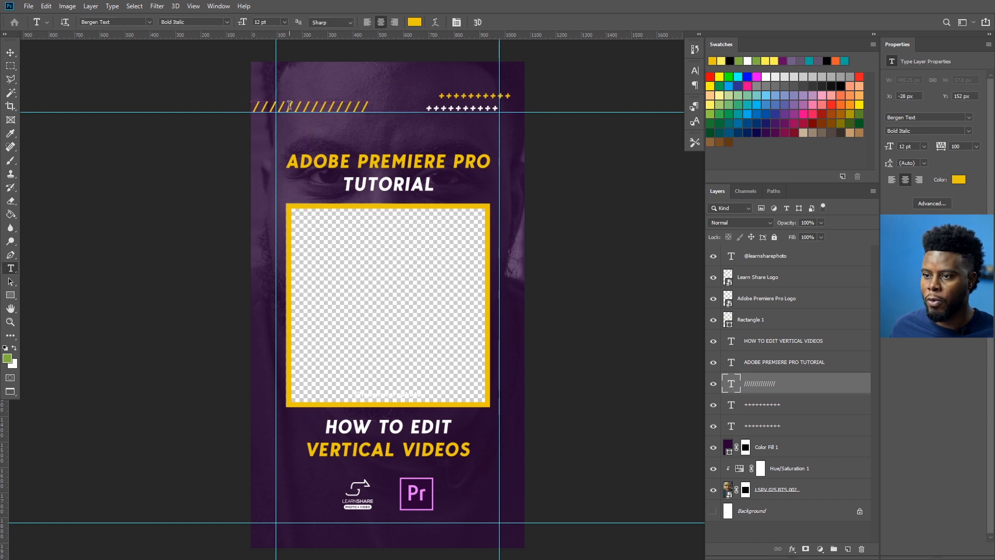
Recolor the middle slashes of the yellow slash row white (#ffffff), leaving yellow slashes at both ends
{"action": "left_click", "coordinate": [288, 105]}
{"action": "left_click_drag", "start_coordinate": [287, 105], "coordinate": [345, 106]}
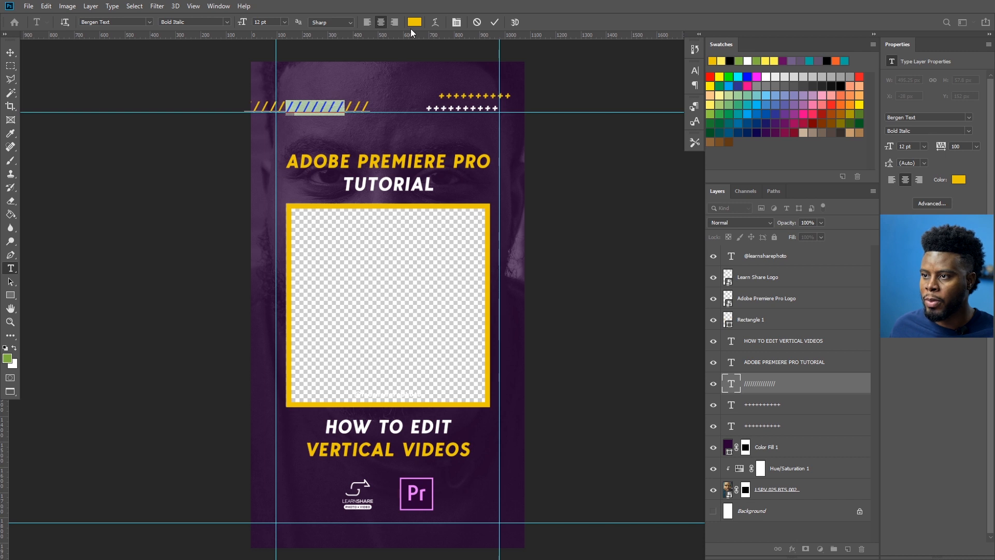
{"action": "left_click", "coordinate": [414, 22]}
{"action": "type", "text": "ffffff"}
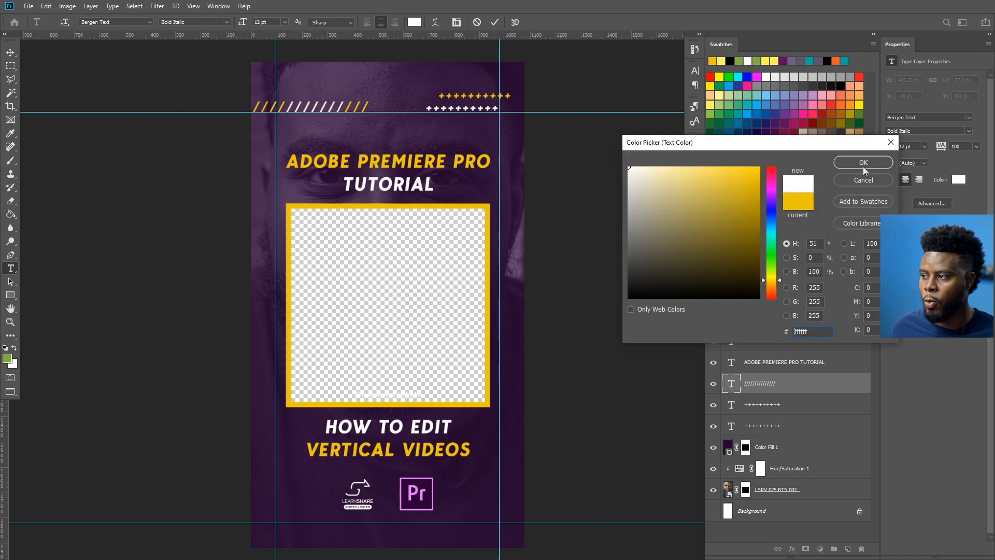
{"action": "left_click", "coordinate": [864, 166]}
{"action": "key", "text": "ctrl+Return"}
{"action": "key", "text": "v"}
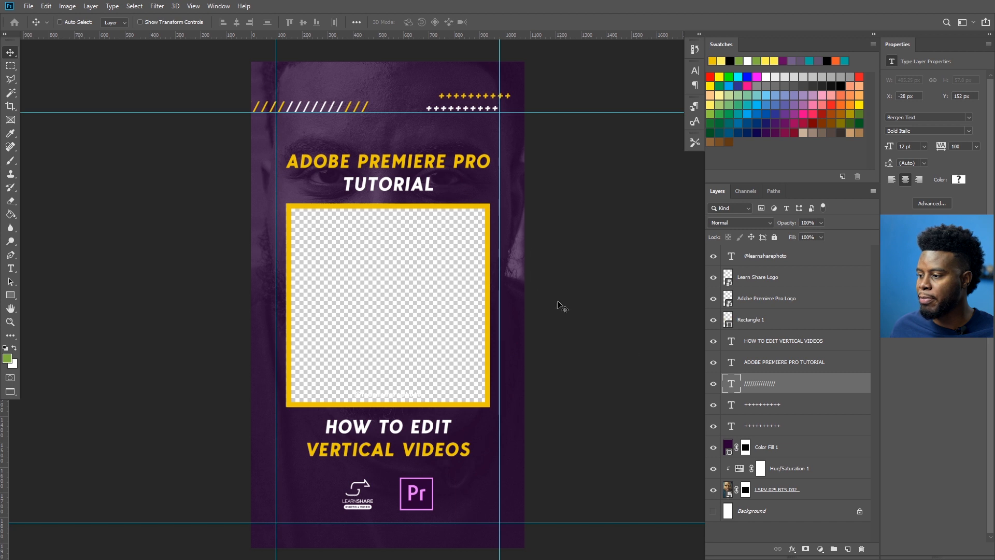
Scale both plus-sign rows up together to about 16.96 pt so they run past the canvas's right edge
{"action": "left_click", "coordinate": [780, 410]}
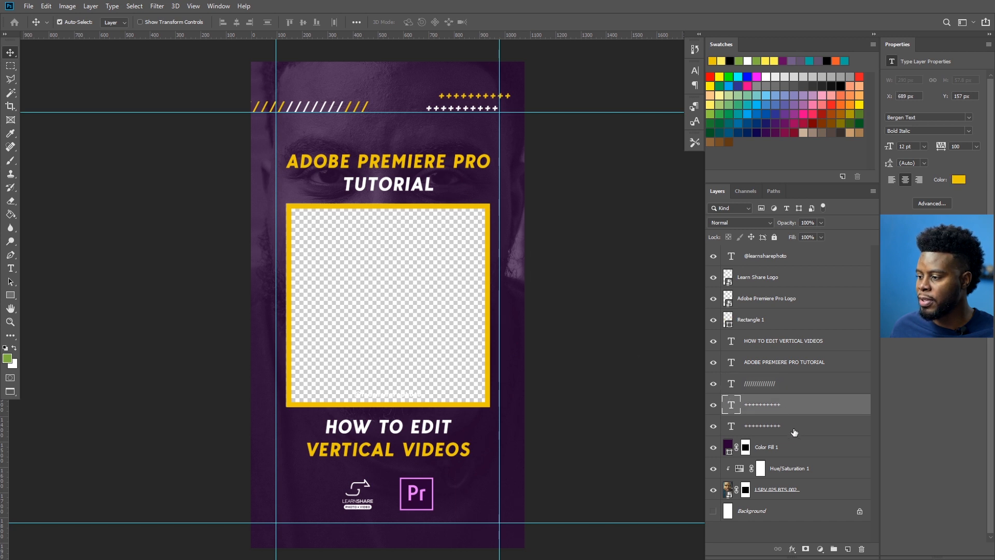
{"action": "left_click", "coordinate": [794, 428], "text": "shift"}
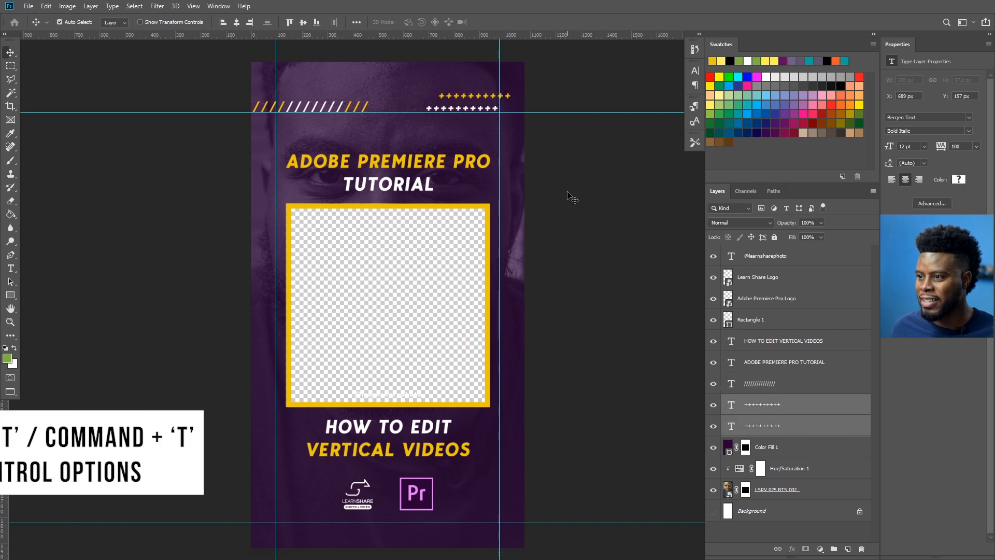
{"action": "key", "text": "ctrl+t"}
{"action": "left_click_drag", "start_coordinate": [512, 93], "coordinate": [544, 74]}
{"action": "key", "text": "Return"}
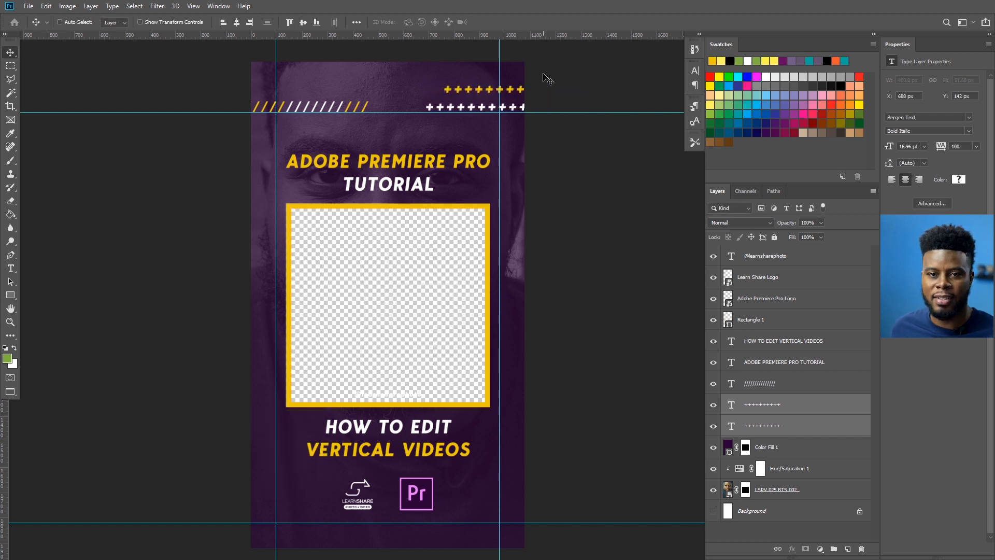
{"action": "key", "text": "ctrl"}
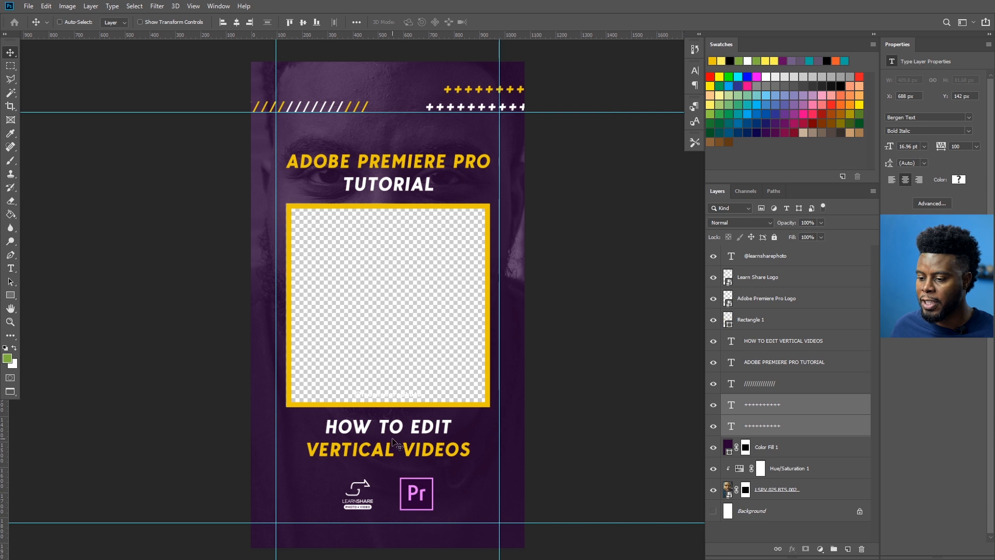
Add a short text row of dashes beside the Learn Share logo, near the canvas's lower left
{"action": "key", "text": "t"}
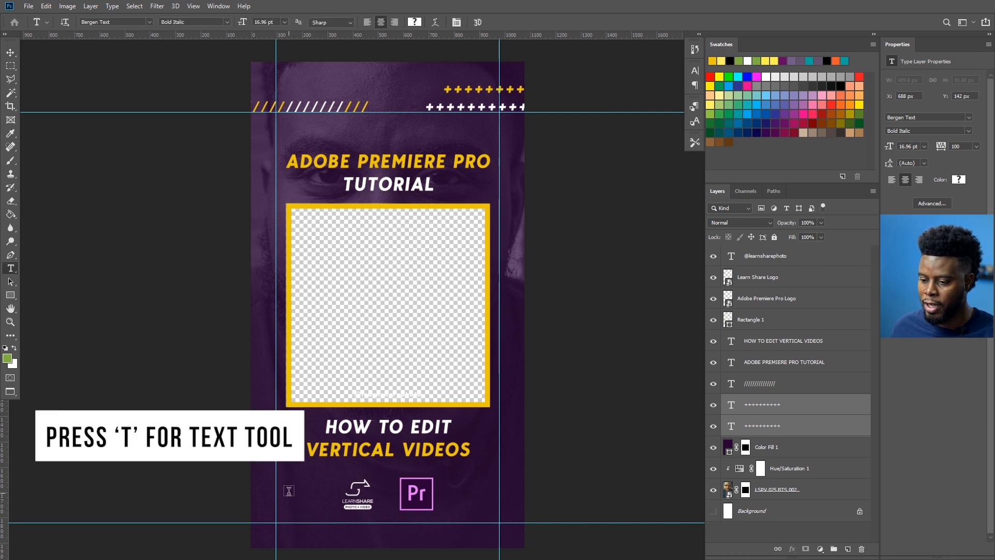
{"action": "left_click", "coordinate": [300, 500]}
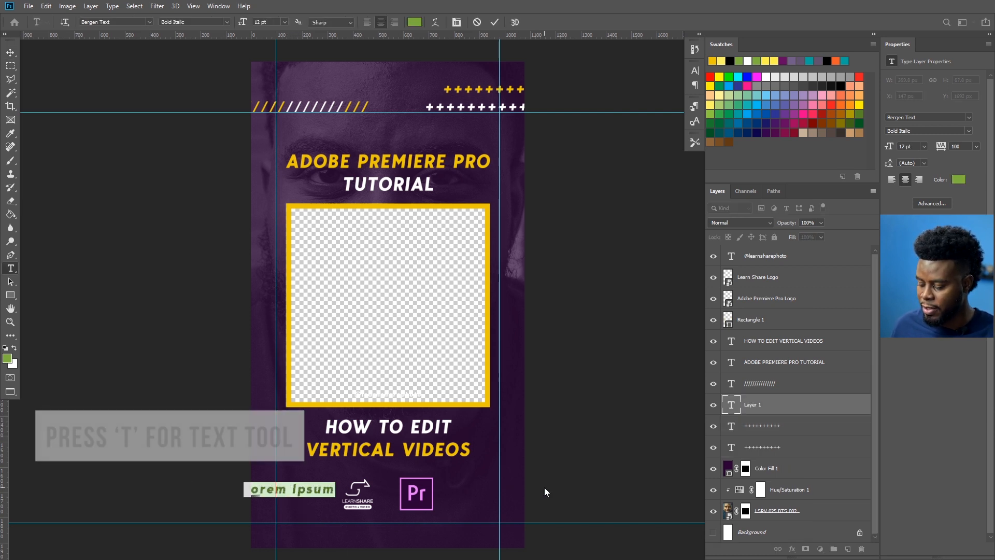
{"action": "key", "text": "BackSpace"}
{"action": "type", "text": "----------"}
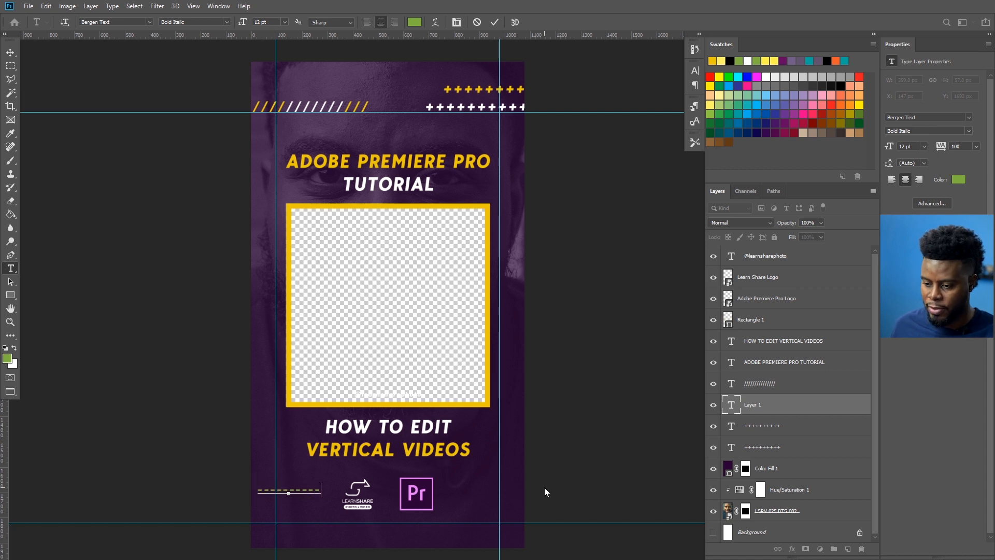
{"action": "key", "text": "BackSpace"}
Recolor the dash row with the yellow sampled from the square frame and set its font size to 20 pt
{"action": "key", "text": "ctrl+a"}
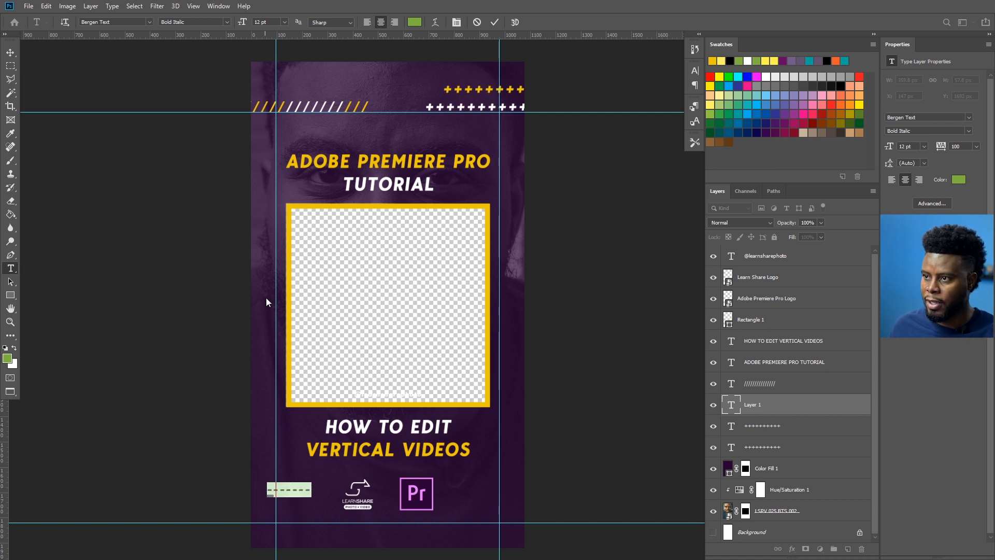
{"action": "left_click", "coordinate": [413, 23]}
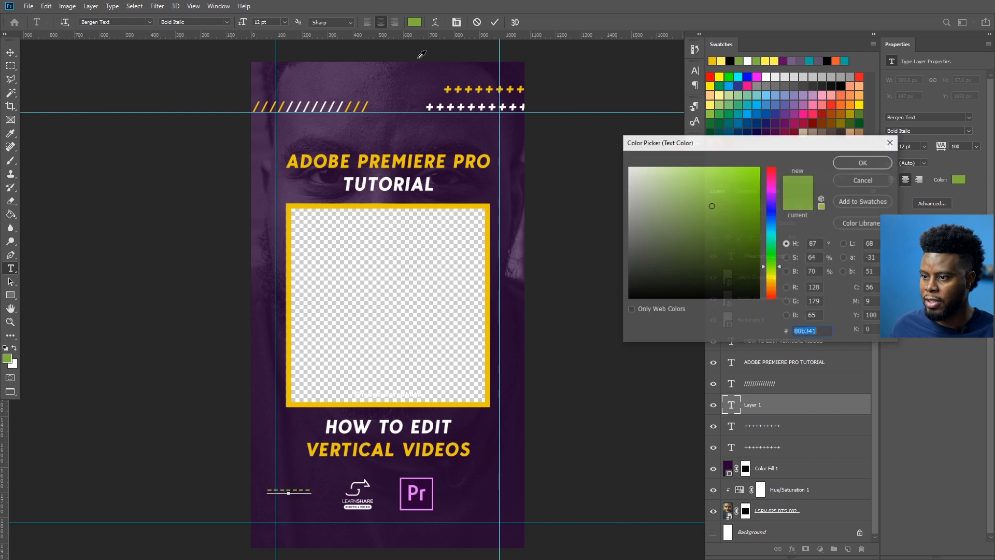
{"action": "left_click", "coordinate": [465, 205]}
{"action": "left_click", "coordinate": [868, 161]}
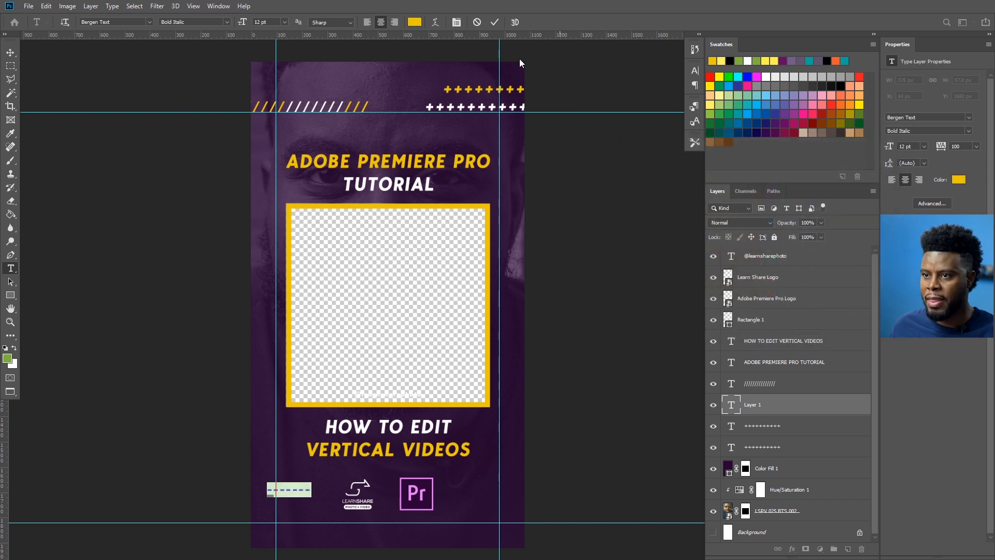
{"action": "left_click", "coordinate": [242, 23]}
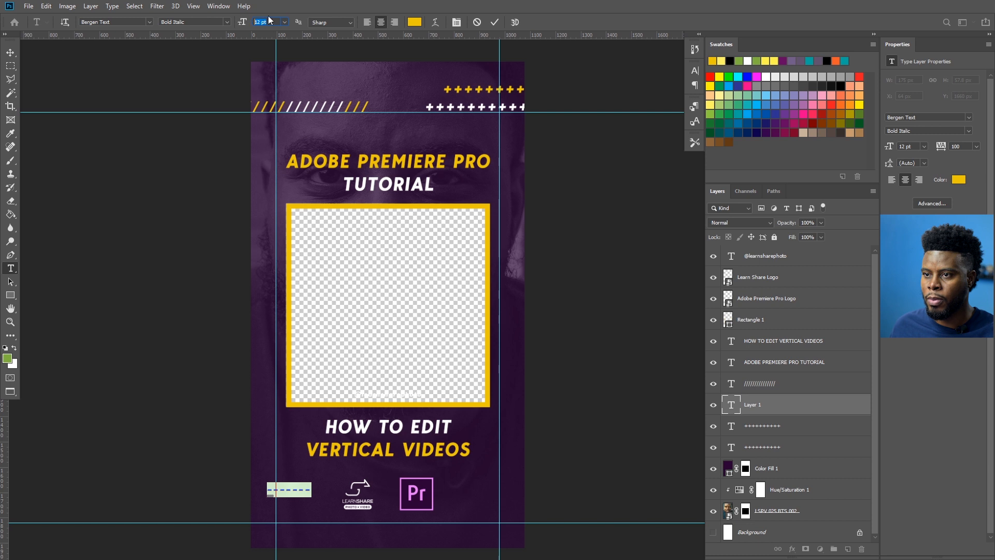
{"action": "key", "text": "Return"}
{"action": "key", "text": "ctrl+Return"}
{"action": "key", "text": "v"}
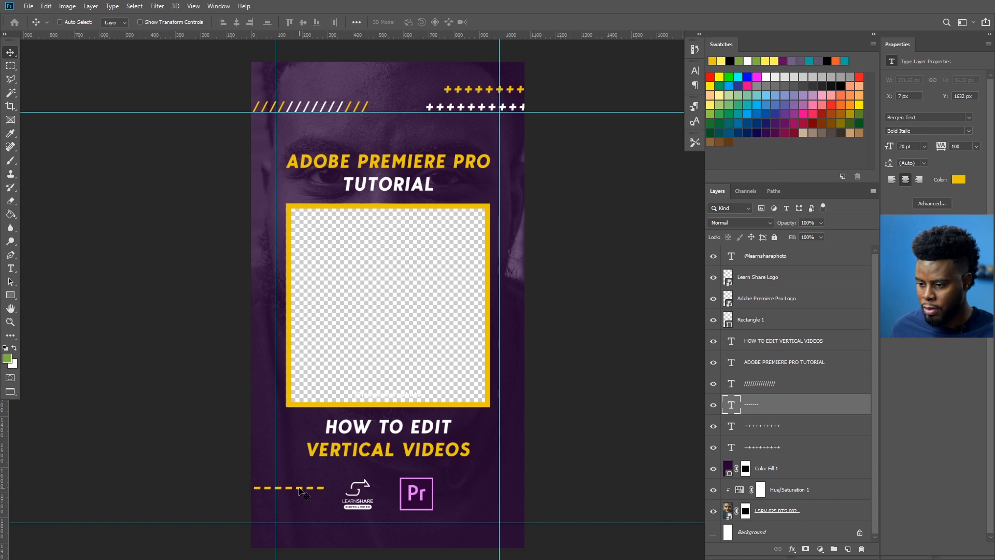
Move the dash row down 20 px and across to the right of the Premiere Pro logo, at X 749 px, Y 1652 px
{"action": "key", "text": "shift+Down"}
{"action": "key", "text": "shift+Down"}
{"action": "left_click_drag", "start_coordinate": [300, 490], "coordinate": [471, 491]}
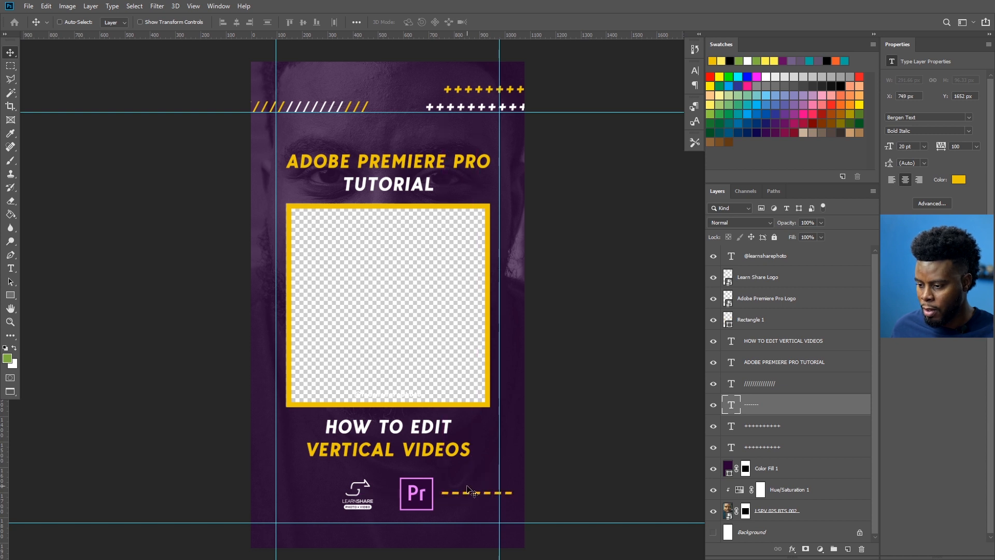
Extend the dash row with two more dashes and shift it to X 765 px so it runs off the canvas's right edge
{"action": "key", "text": "t"}
{"action": "left_click", "coordinate": [504, 493]}
{"action": "type", "text": "--"}
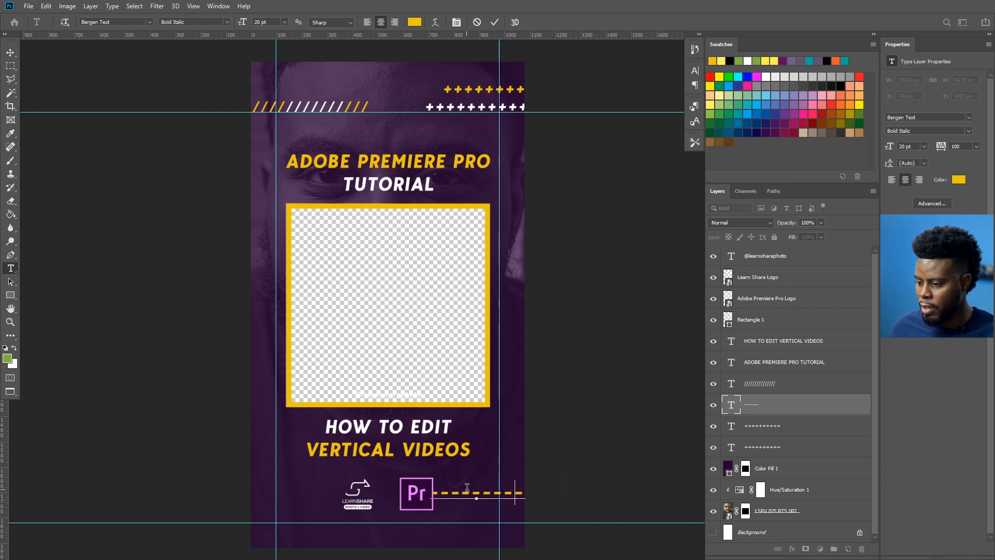
{"action": "key", "text": "ctrl+Return"}
{"action": "key", "text": "v"}
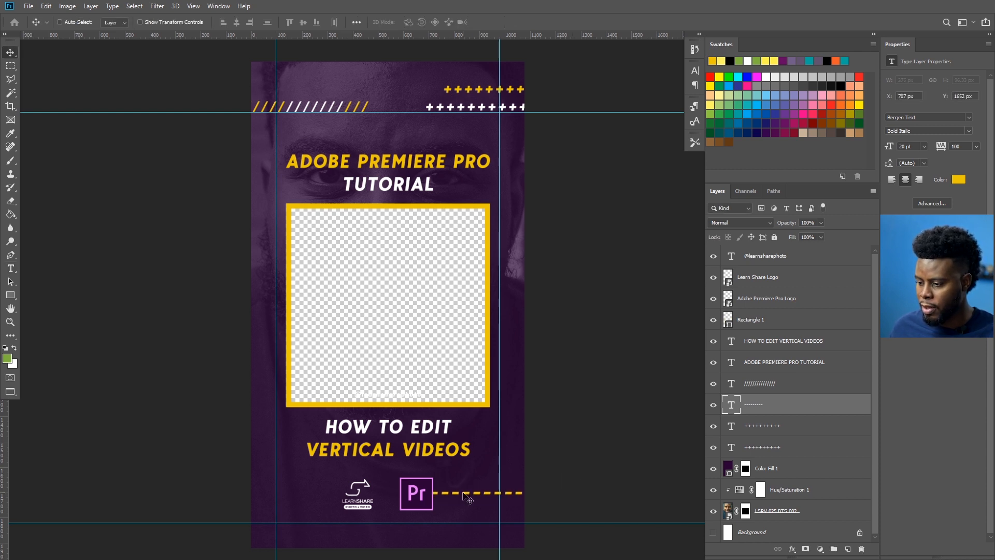
{"action": "left_click_drag", "start_coordinate": [464, 493], "coordinate": [477, 494]}
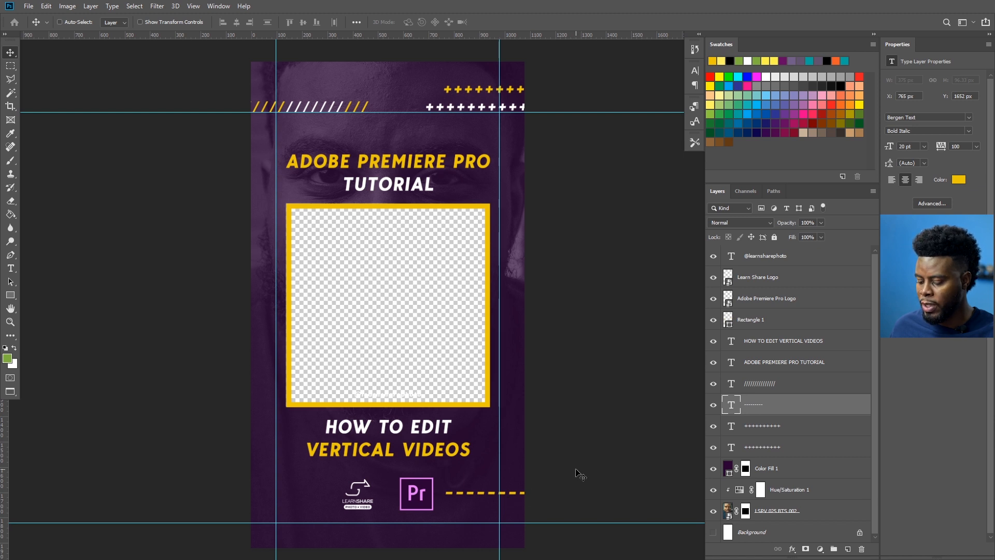
Duplicate the yellow dash row and offset the copy 50 px down and 50 px to the right
{"action": "key", "text": "ctrl+j"}
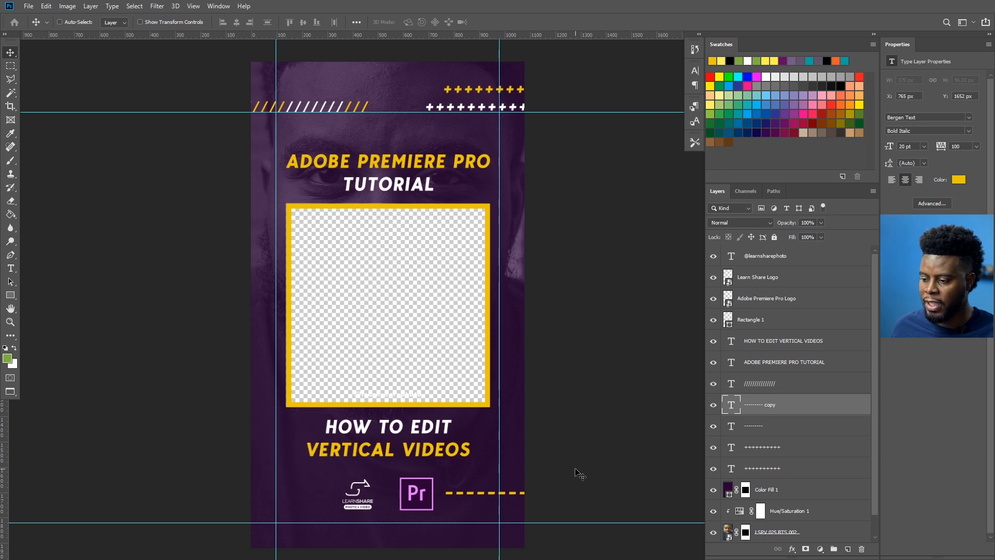
{"action": "key", "text": "shift+Down"}
{"action": "key", "text": "shift+Down"}
{"action": "key", "text": "shift+Down"}
{"action": "key", "text": "shift+Down"}
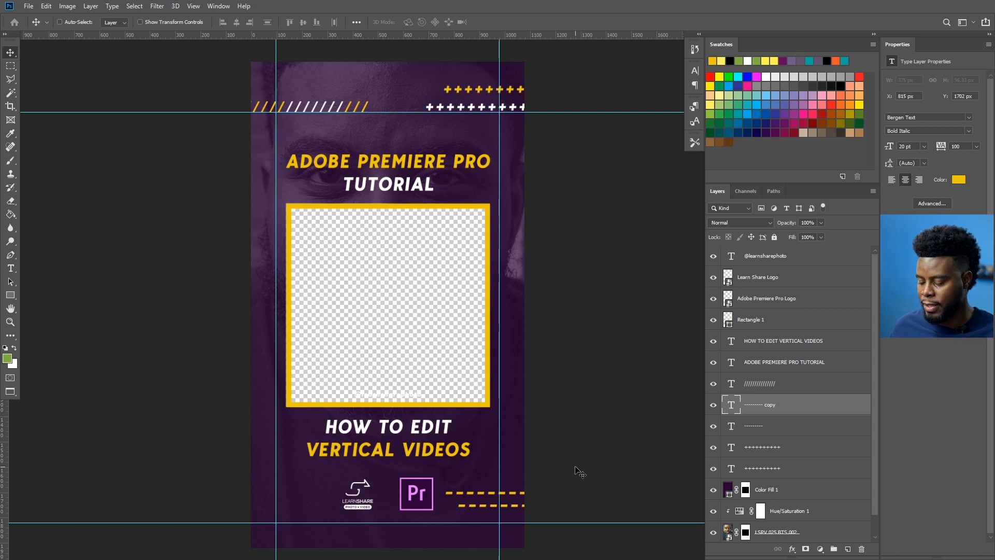
Recolor the duplicated dash row white (#ffffff)
{"action": "key", "text": "t"}
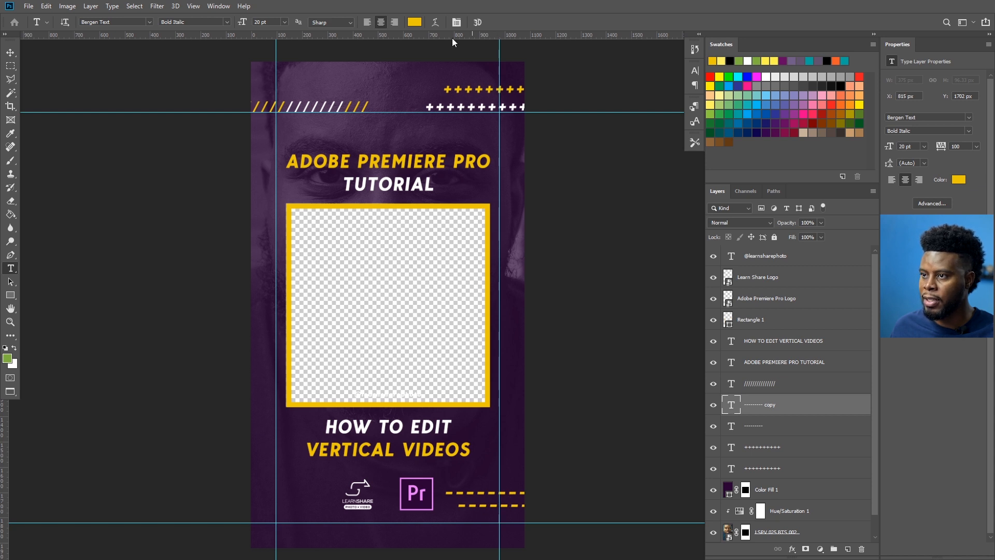
{"action": "left_click", "coordinate": [413, 23]}
{"action": "type", "text": "ffffff"}
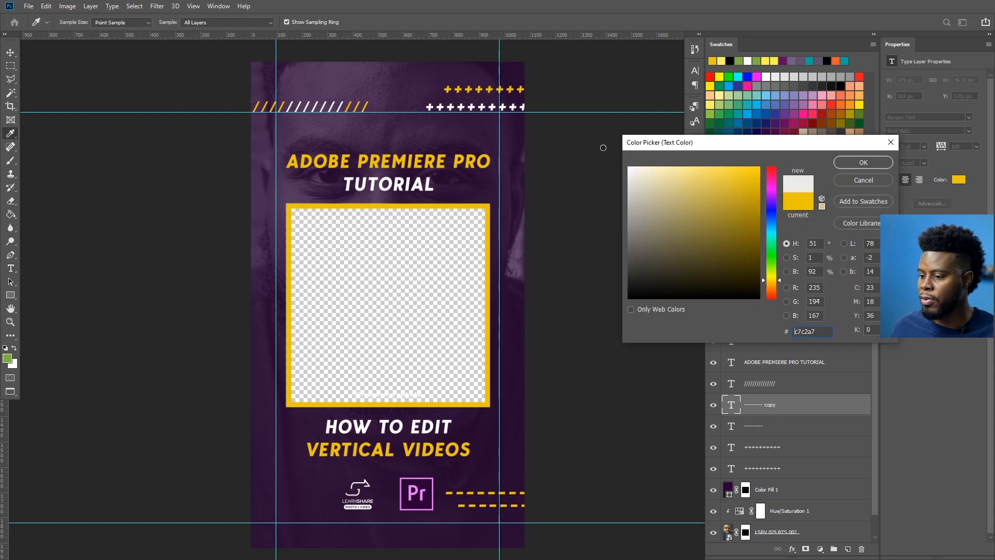
{"action": "left_click", "coordinate": [864, 163]}
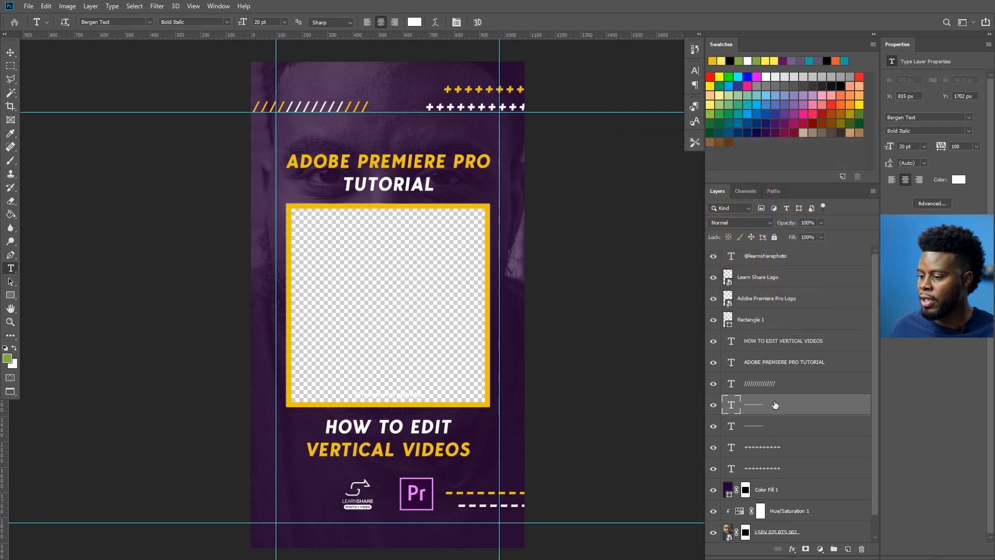
Duplicate both dash rows and move the copies 917 px left, level with the originals, so they start beyond the canvas's left edge
{"action": "left_click", "coordinate": [769, 428], "text": "shift"}
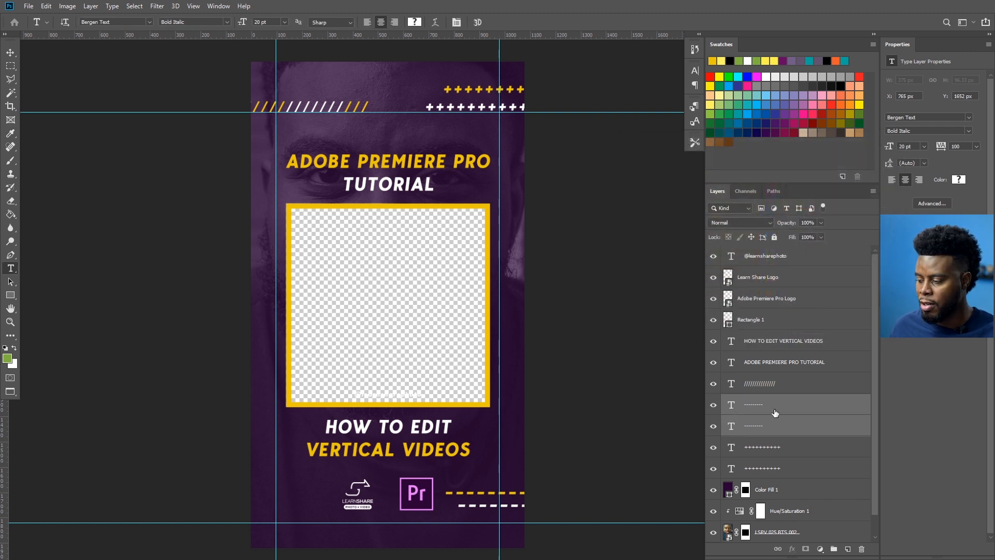
{"action": "key", "text": "ctrl+j"}
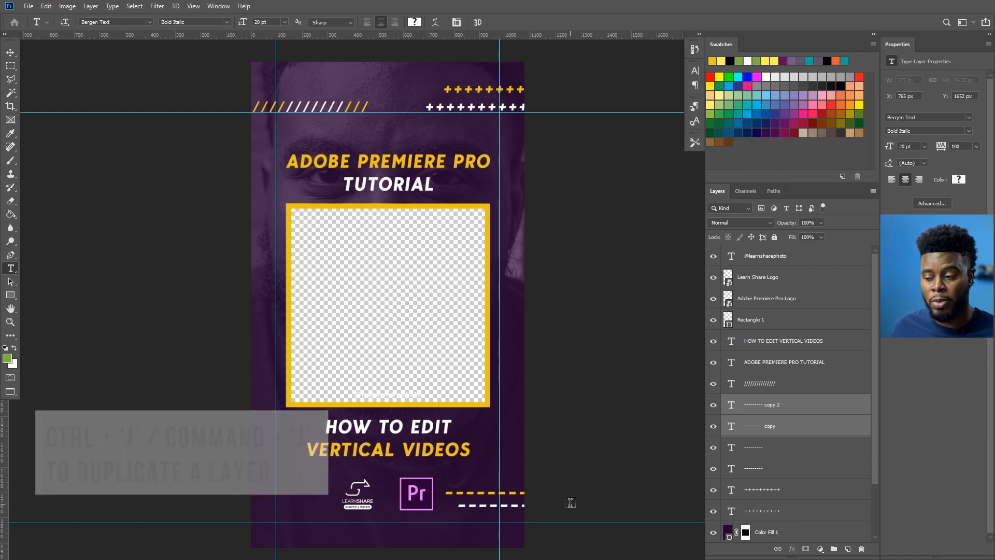
{"action": "key", "text": "v"}
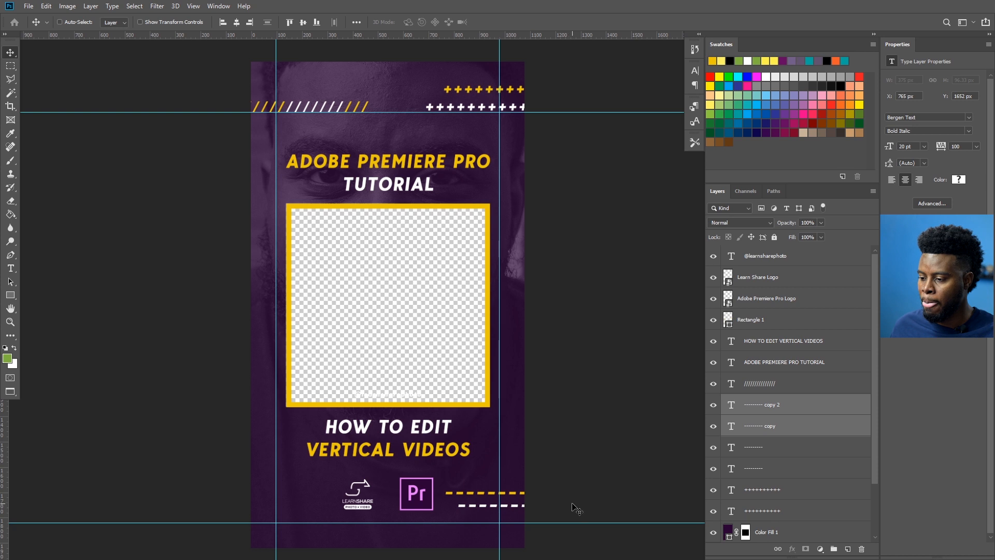
{"action": "left_click_drag", "start_coordinate": [595, 504], "coordinate": [361, 509]}
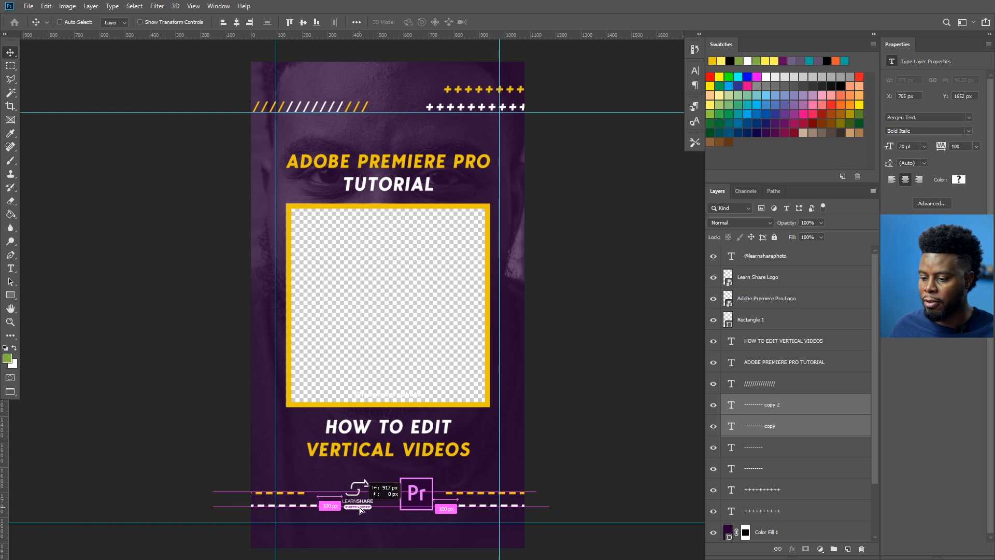
{"action": "left_click_drag", "start_coordinate": [361, 510], "coordinate": [361, 510]}
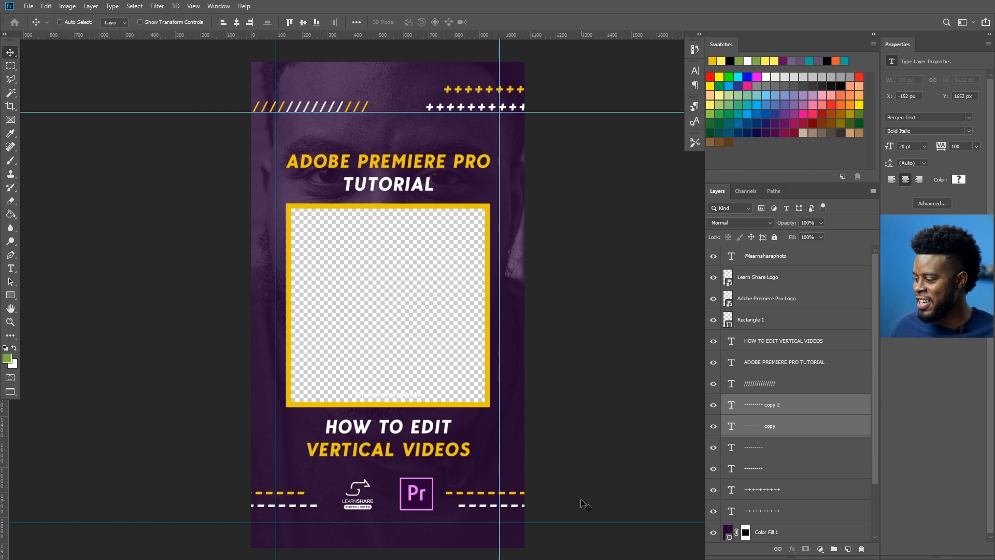
Save the document and hide the guides to review the finished layout
{"action": "key", "text": "ctrl+s"}
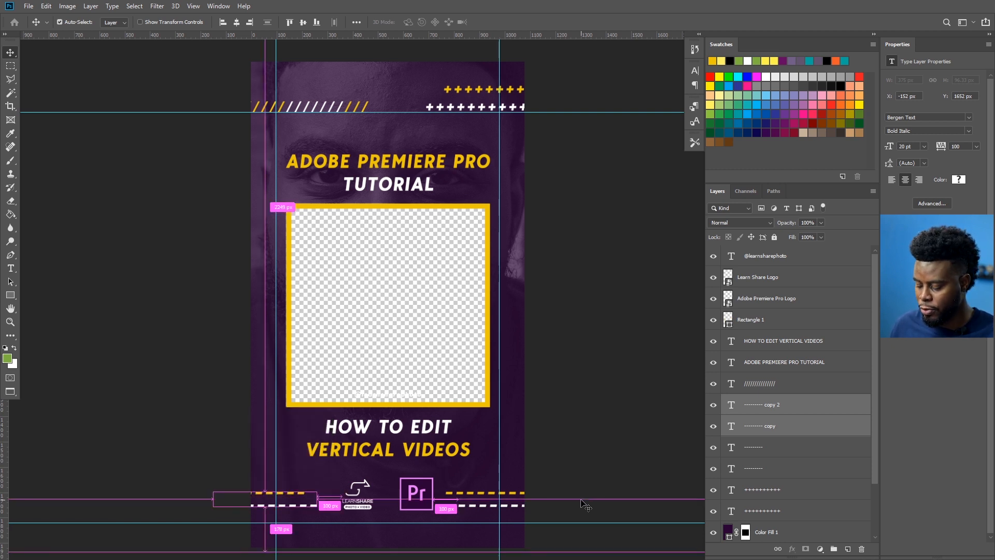
{"action": "key", "text": "ctrl+semicolon"}
{"action": "scroll", "coordinate": [514, 293], "scroll_direction": "down", "scroll_amount": 2}
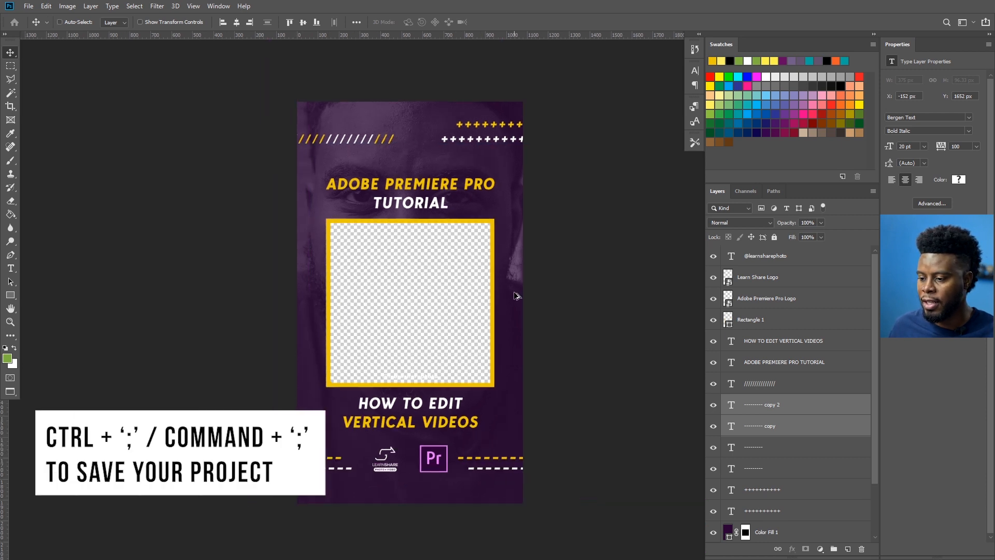
{"action": "scroll", "coordinate": [515, 292], "scroll_direction": "up", "scroll_amount": 1}
{"action": "scroll", "coordinate": [514, 294], "scroll_direction": "right", "scroll_amount": 3}
{"action": "scroll", "coordinate": [517, 296], "scroll_direction": "up", "scroll_amount": 1}
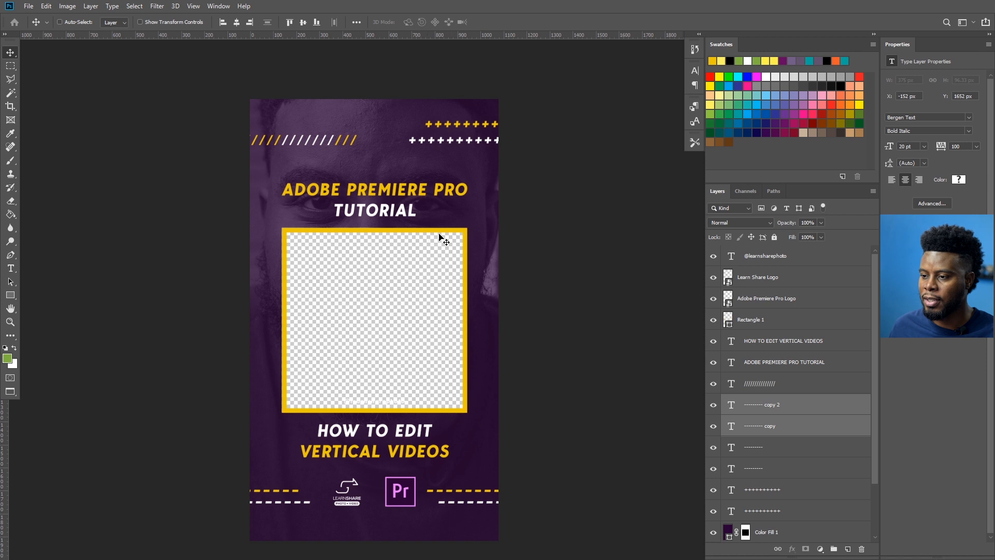
{"action": "scroll", "coordinate": [543, 246], "scroll_direction": "down", "scroll_amount": 1}
{"action": "scroll", "coordinate": [543, 246], "scroll_direction": "up", "scroll_amount": 1}
{"action": "scroll", "coordinate": [543, 247], "scroll_direction": "down", "scroll_amount": 1}
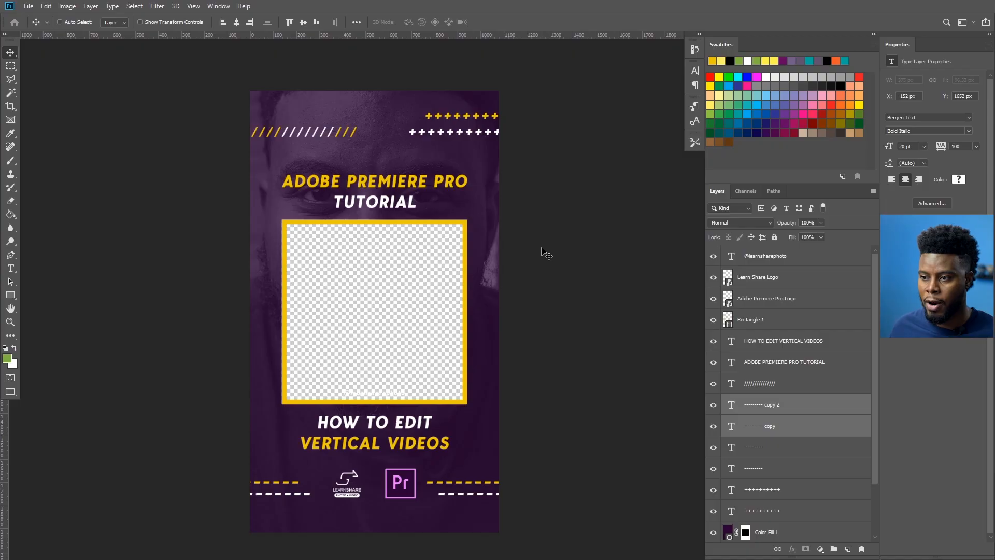
Save the overlay as a PNG named LSPV Overlay Graphics Tutorial, using the large file size (fastest saving) option
{"action": "key", "text": "ctrl+shift+s"}
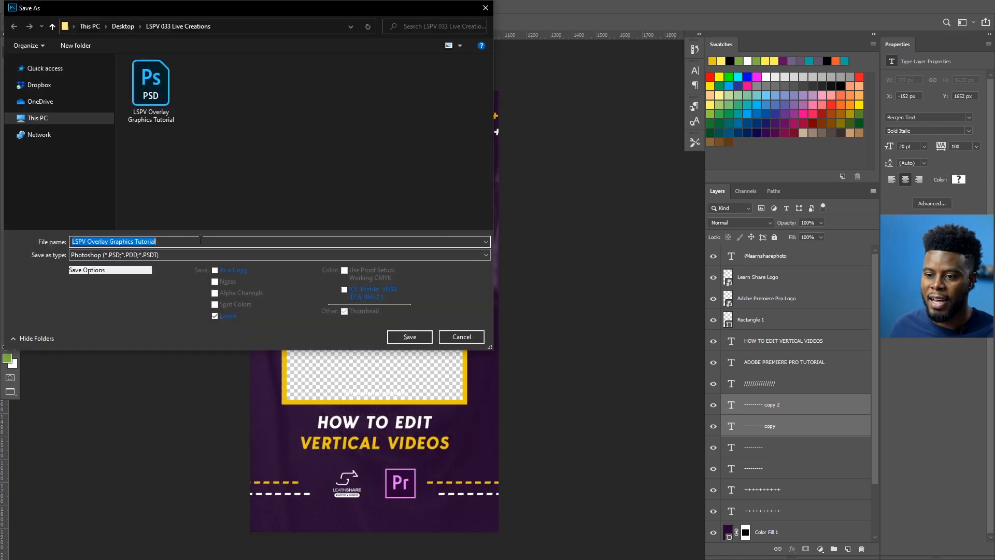
{"action": "left_click", "coordinate": [164, 254]}
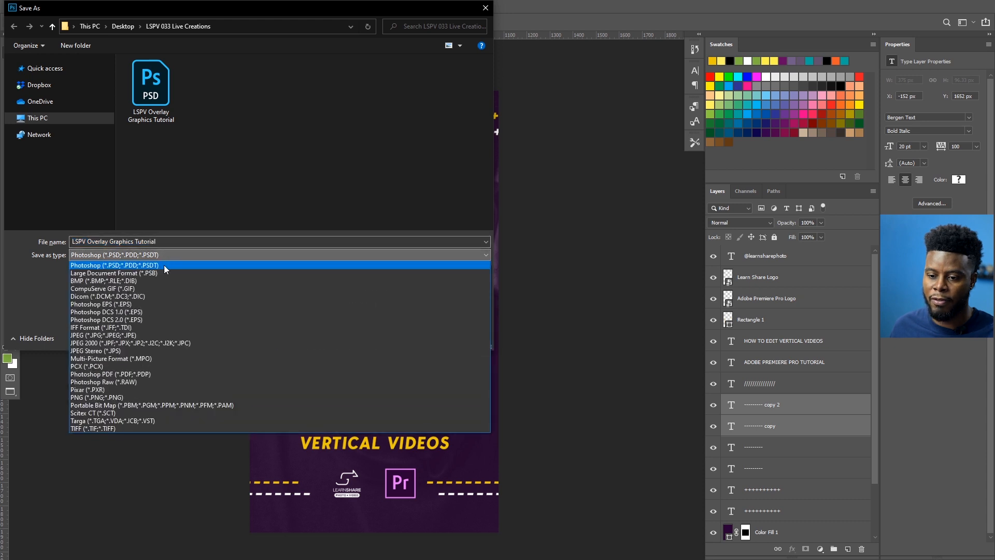
{"action": "left_click", "coordinate": [146, 397]}
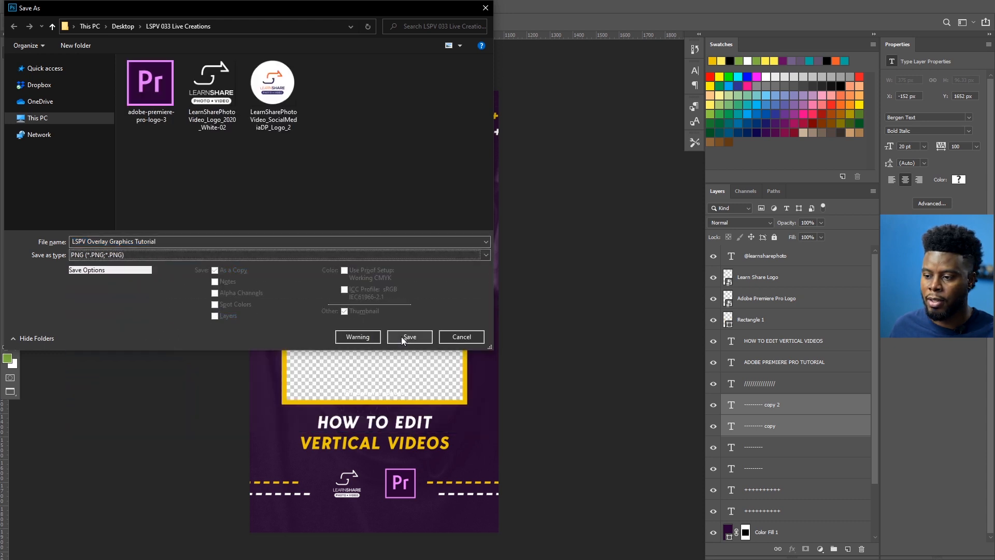
{"action": "left_click", "coordinate": [401, 337]}
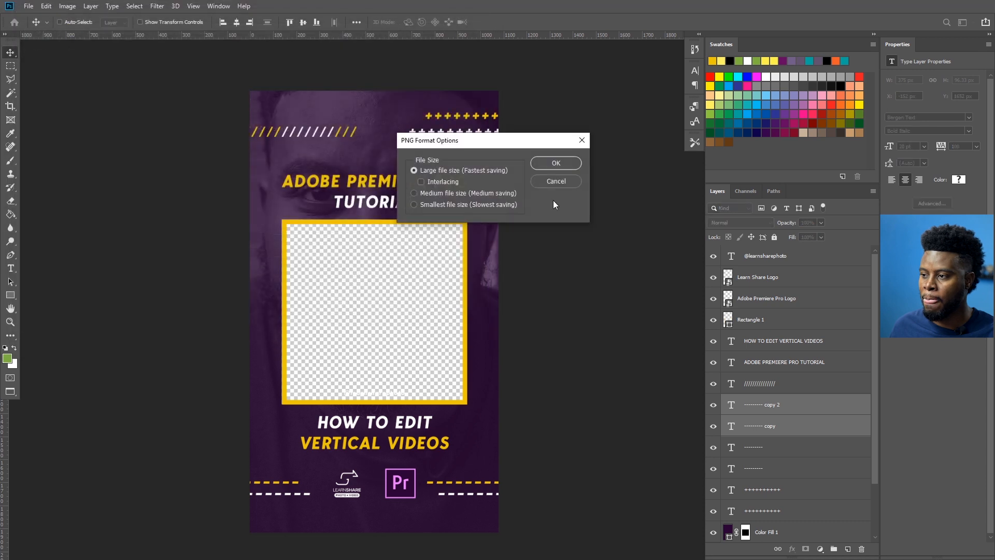
{"action": "left_click", "coordinate": [555, 164]}
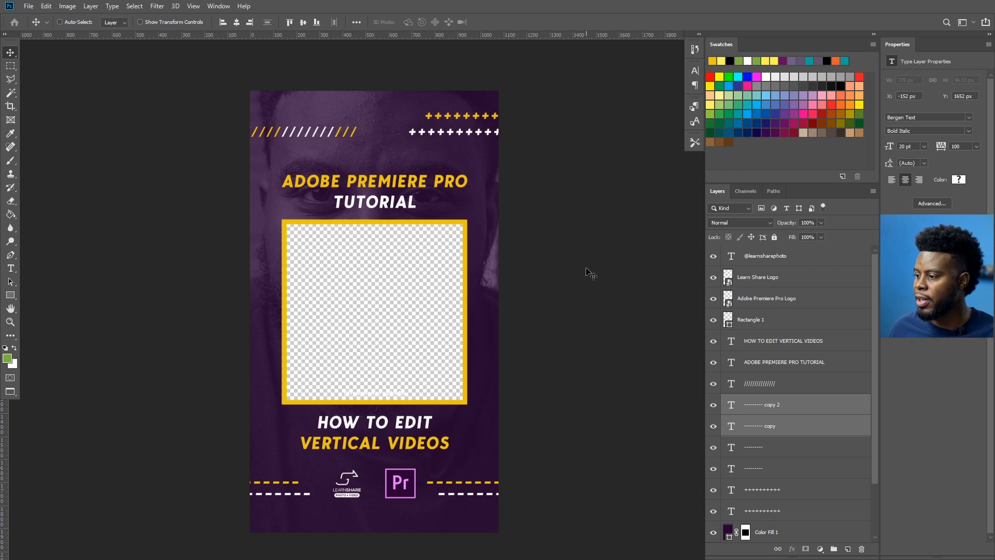
Group the slash row, the four dash rows and the two plus rows into one layer group
{"action": "scroll", "coordinate": [771, 390], "scroll_direction": "down", "scroll_amount": 2}
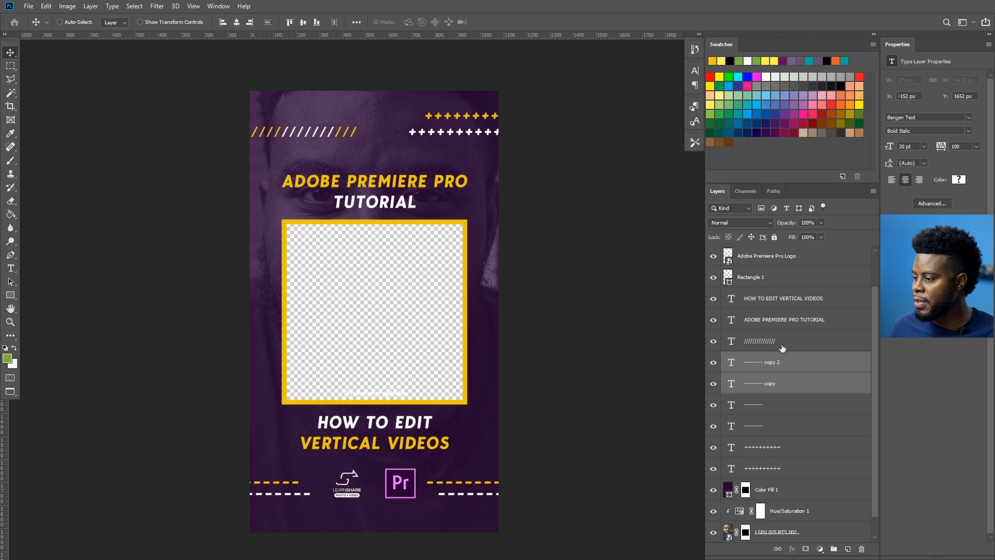
{"action": "left_click", "coordinate": [782, 344]}
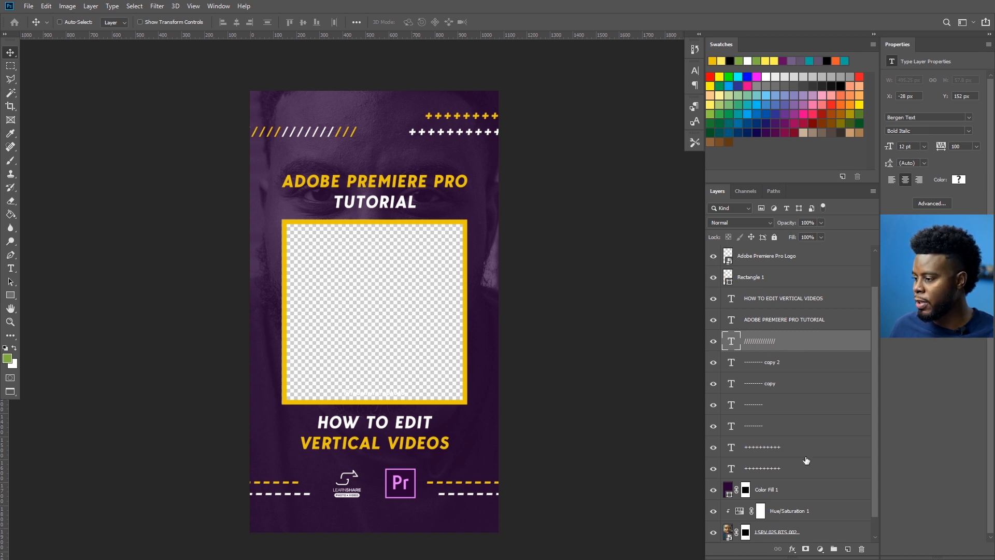
{"action": "left_click", "coordinate": [801, 471], "text": "shift"}
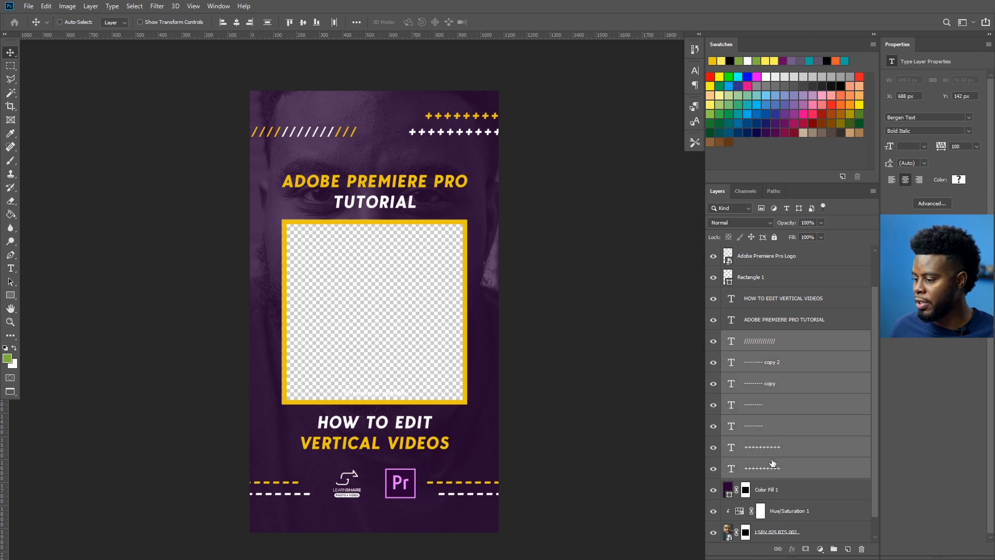
{"action": "key", "text": "ctrl+g"}
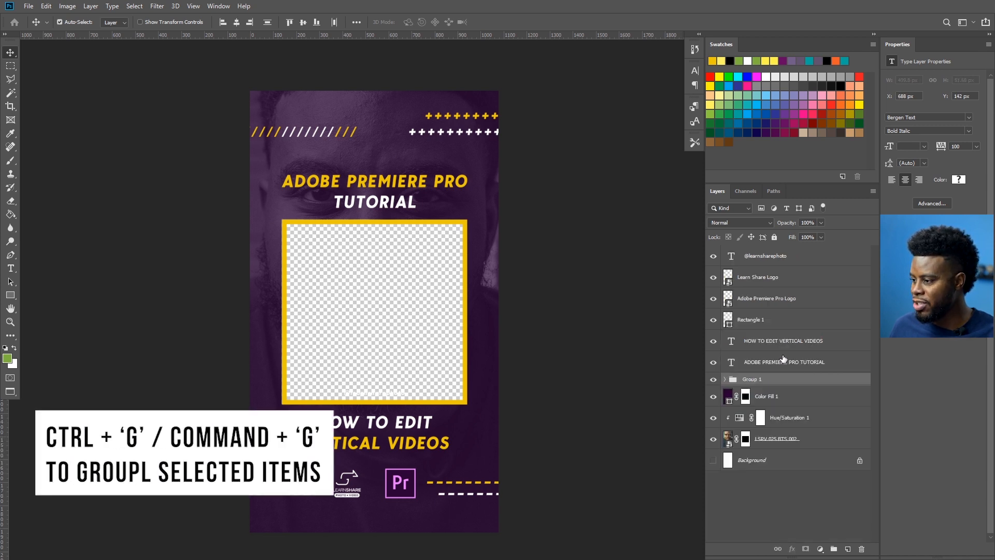
{"action": "left_click", "coordinate": [713, 383]}
{"action": "left_click", "coordinate": [713, 383]}
{"action": "left_click", "coordinate": [712, 383]}
{"action": "left_click", "coordinate": [712, 383]}
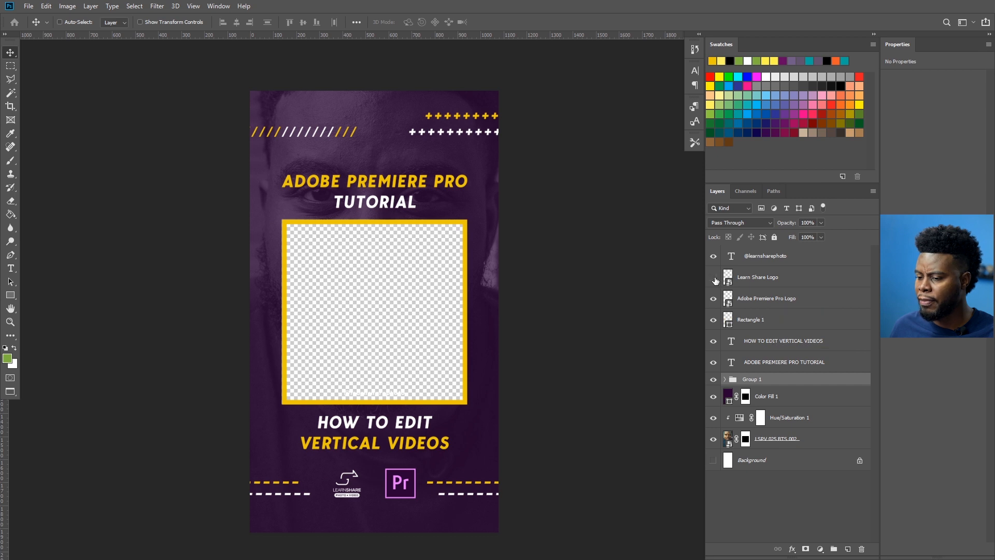
Nudge the Learn Share logo 20 px to the left
{"action": "left_click", "coordinate": [759, 282]}
{"action": "key", "text": "shift+Left"}
{"action": "key", "text": "shift+Left"}
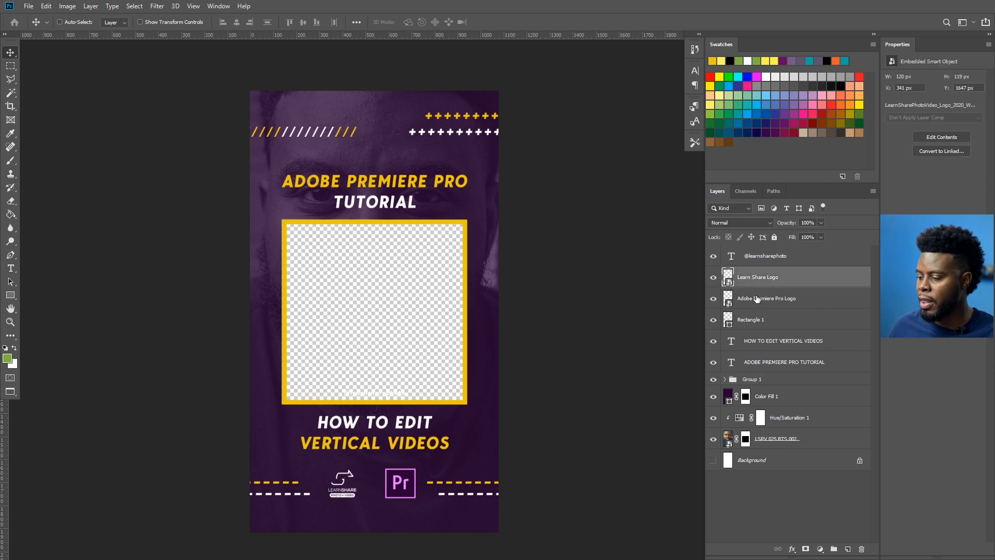
Rename the group of decorative rows as Symbols
{"action": "left_click", "coordinate": [759, 383]}
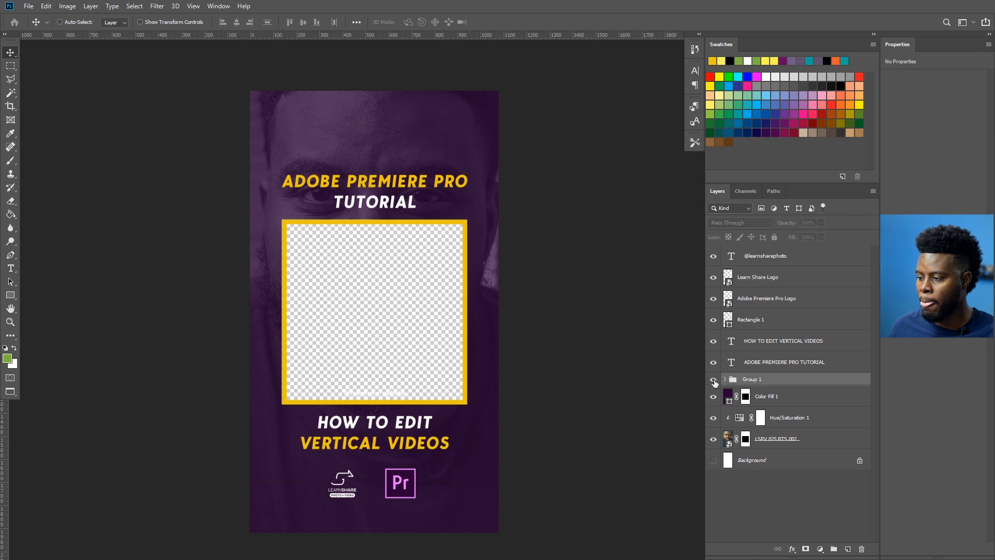
{"action": "double_click", "coordinate": [751, 379]}
{"action": "type", "text": "Symbols"}
{"action": "key", "text": "Return"}
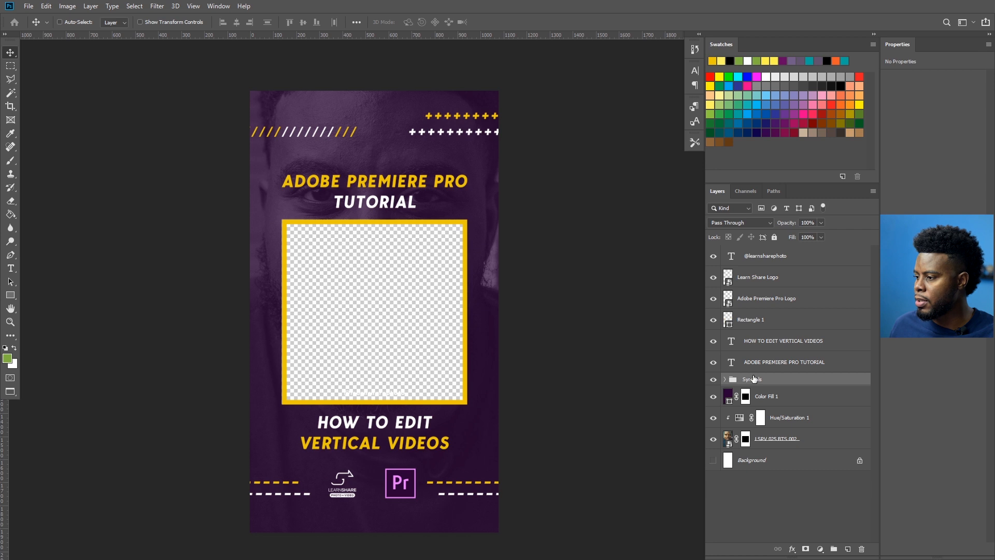
{"action": "left_click", "coordinate": [765, 343]}
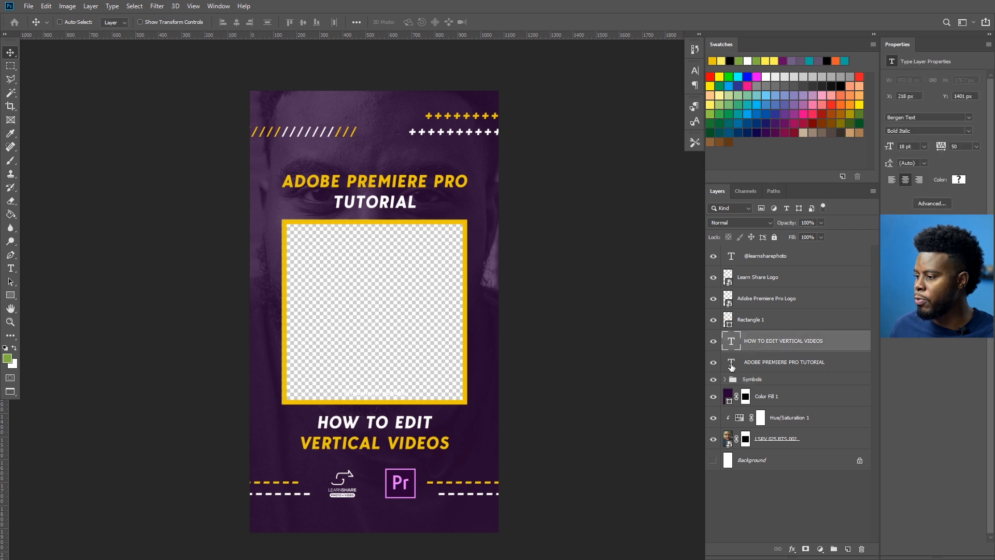
{"action": "left_click", "coordinate": [712, 362]}
{"action": "left_click", "coordinate": [713, 340]}
{"action": "left_click", "coordinate": [713, 362]}
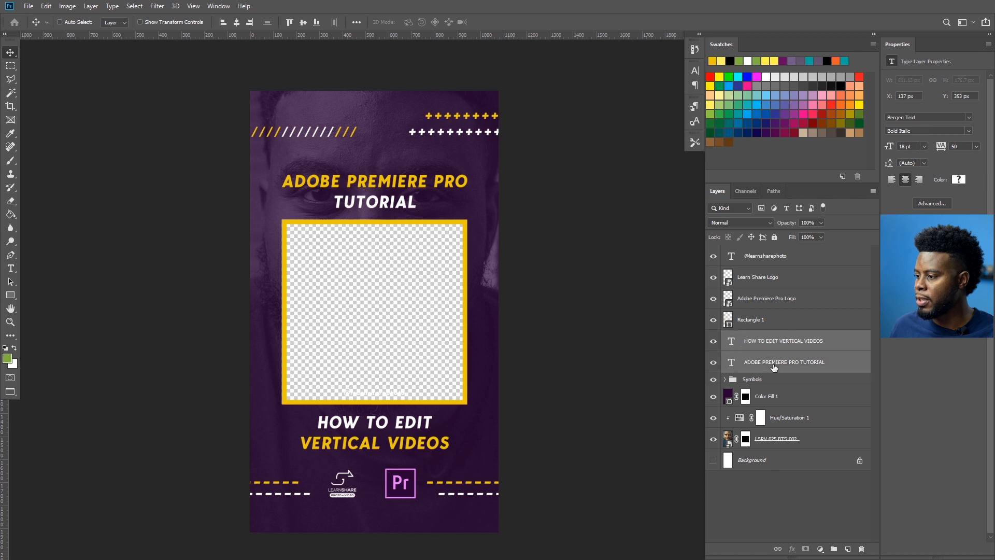
Group the Learn Share and Adobe Premiere Pro logo layers and name the group Logos
{"action": "left_click", "coordinate": [769, 299]}
{"action": "left_click", "coordinate": [769, 278], "text": "ctrl"}
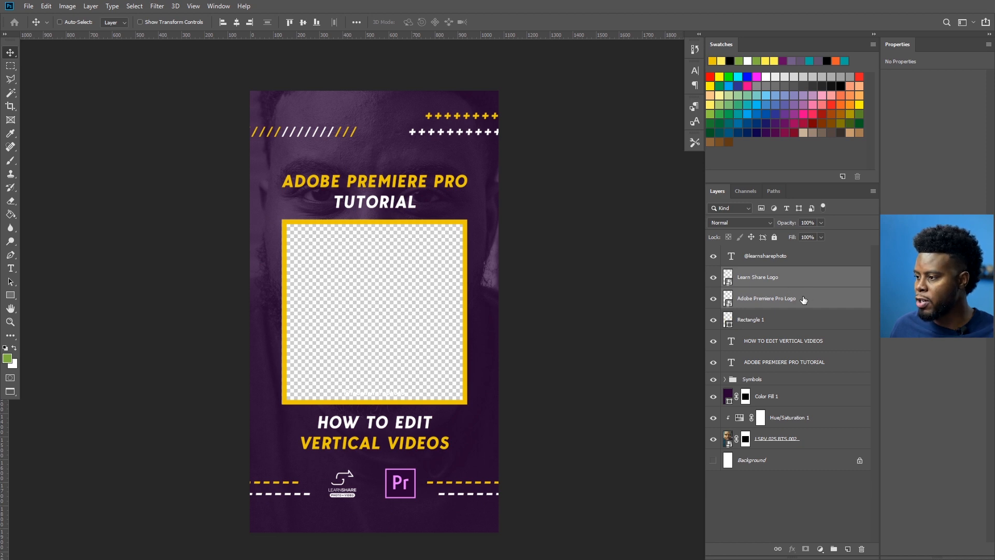
{"action": "key", "text": "ctrl+g"}
{"action": "double_click", "coordinate": [751, 272]}
{"action": "type", "text": "Logos"}
{"action": "key", "text": "Return"}
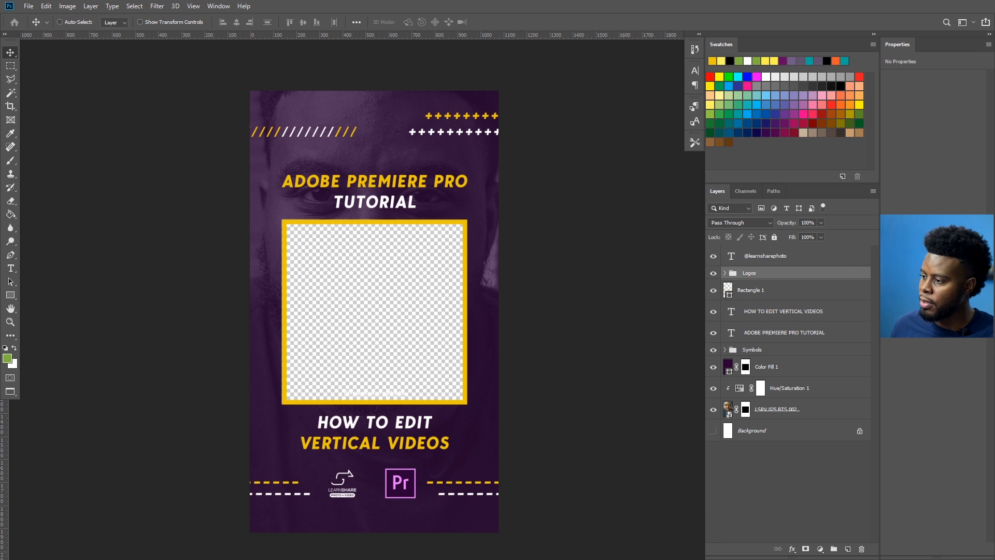
Rename the layer of the yellow rectangle around the transparent window as Border
{"action": "left_click", "coordinate": [713, 292]}
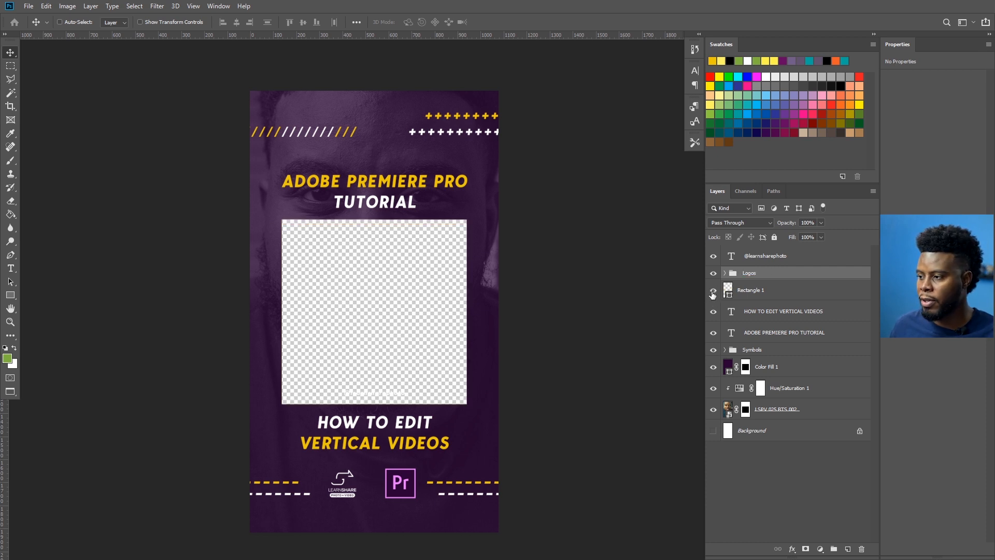
{"action": "left_click", "coordinate": [713, 291]}
{"action": "double_click", "coordinate": [755, 292]}
{"action": "type", "text": "Border"}
{"action": "key", "text": "Return"}
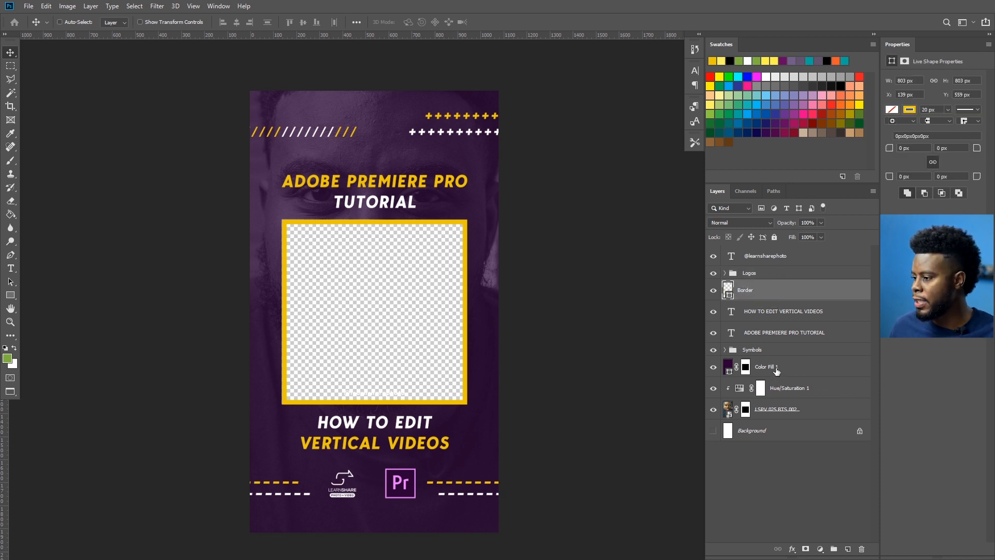
Group the purple color fill, the Hue/Saturation adjustment and the photo layer, and name the group Background
{"action": "left_click", "coordinate": [789, 389]}
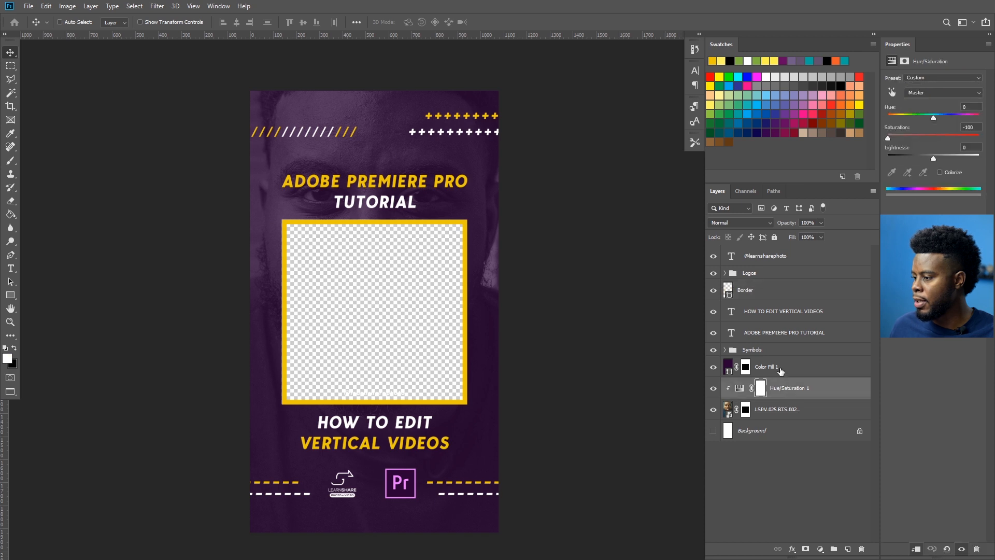
{"action": "left_click", "coordinate": [781, 369]}
{"action": "left_click", "coordinate": [779, 407], "text": "shift"}
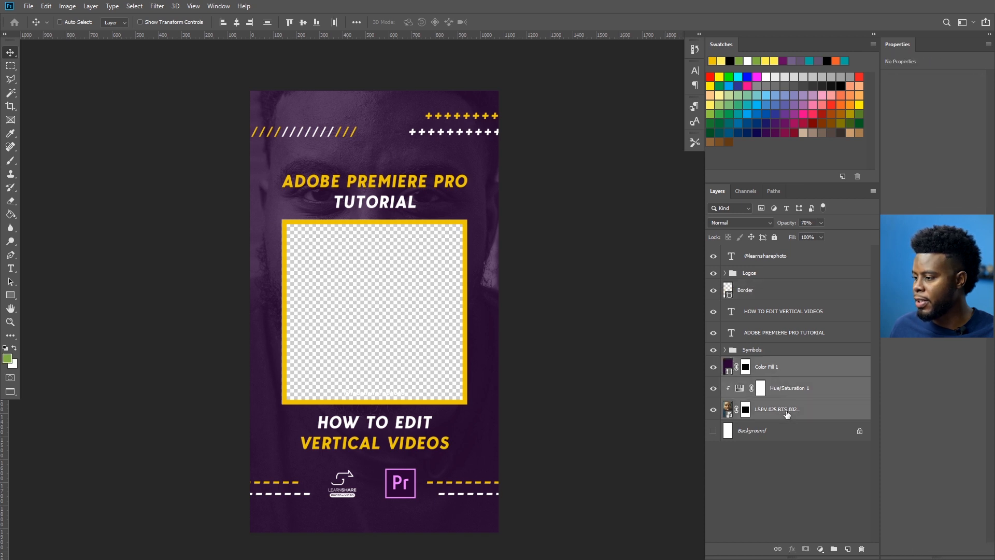
{"action": "key", "text": "ctrl+g"}
{"action": "double_click", "coordinate": [763, 364]}
{"action": "type", "text": "Background"}
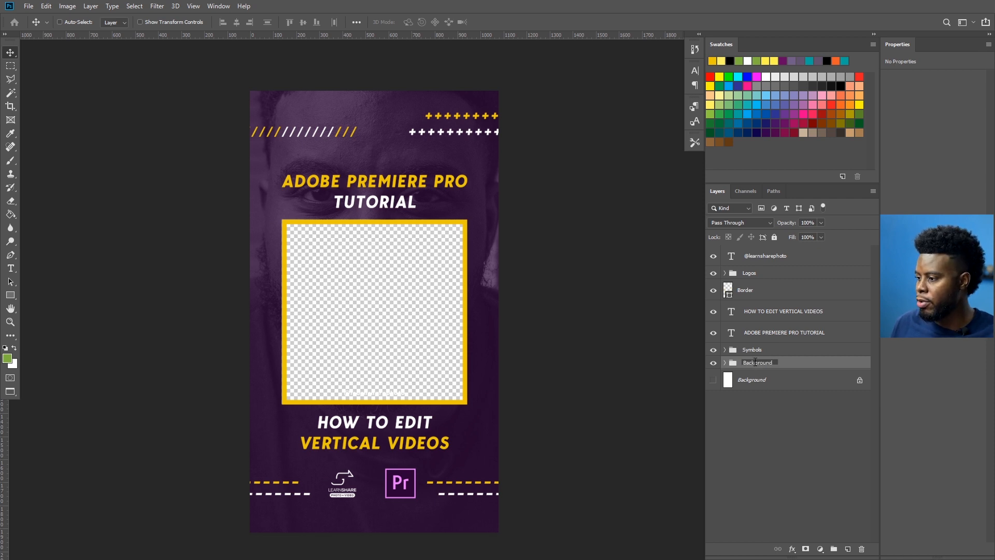
{"action": "key", "text": "Return"}
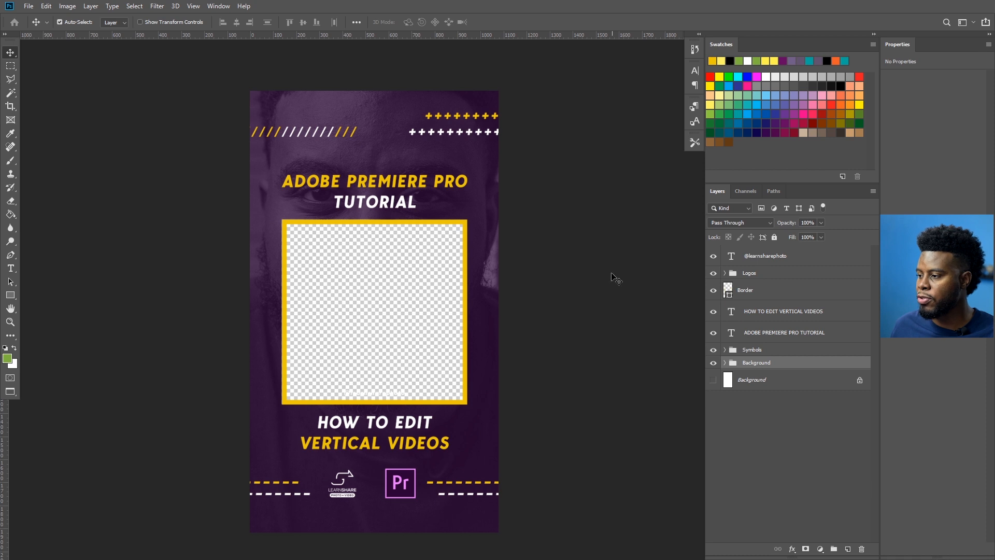
Reorder the layers so Border is topmost, followed by Logos and the two titles, with the social handle text just above Symbols
{"action": "left_click", "coordinate": [775, 296]}
{"action": "left_click_drag", "start_coordinate": [768, 291], "coordinate": [786, 341]}
{"action": "left_click", "coordinate": [757, 275]}
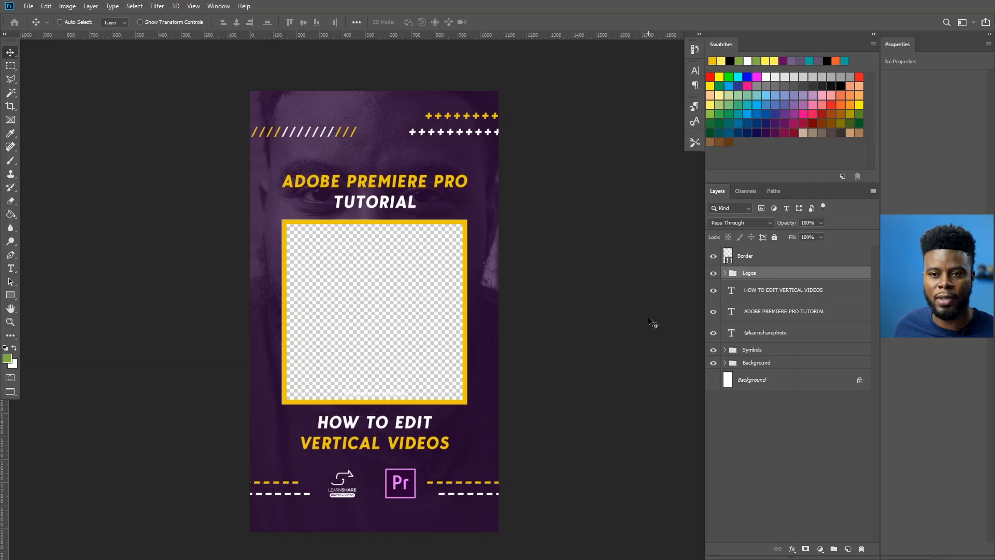
Create a new blank 1920 x 1920 px document at 300 pixels/inch in RGB Color with a white background
{"action": "key", "text": "ctrl"}
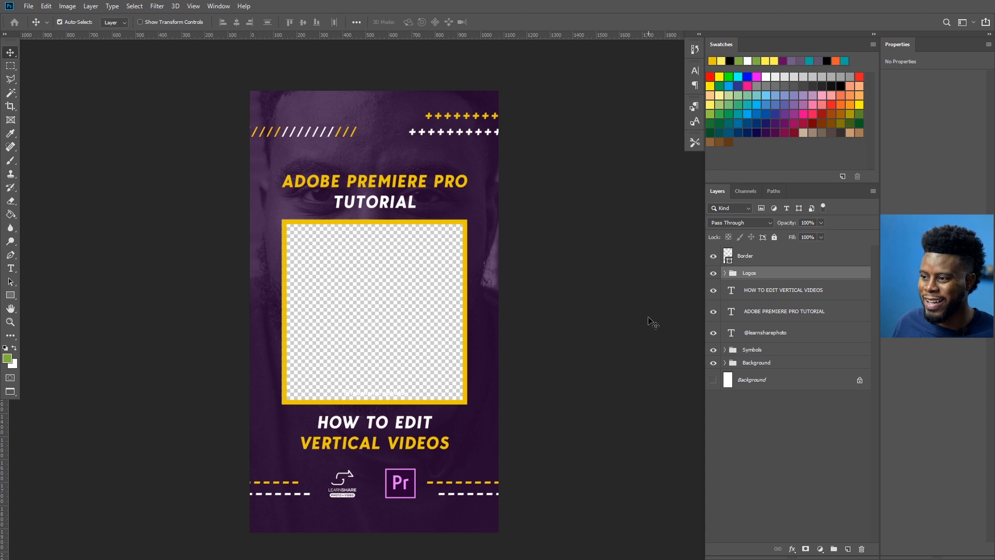
{"action": "key", "text": "ctrl+n"}
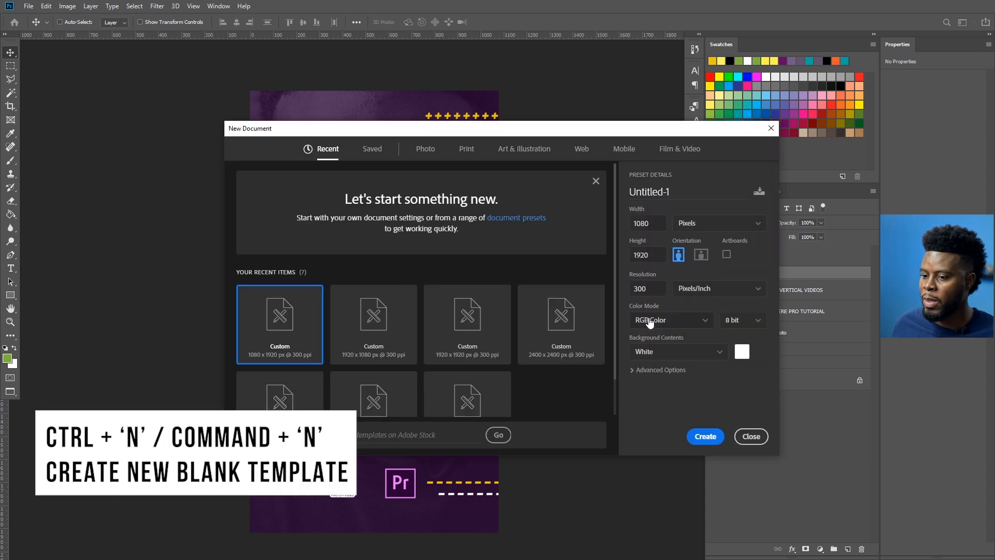
{"action": "left_click_drag", "start_coordinate": [655, 224], "coordinate": [618, 218]}
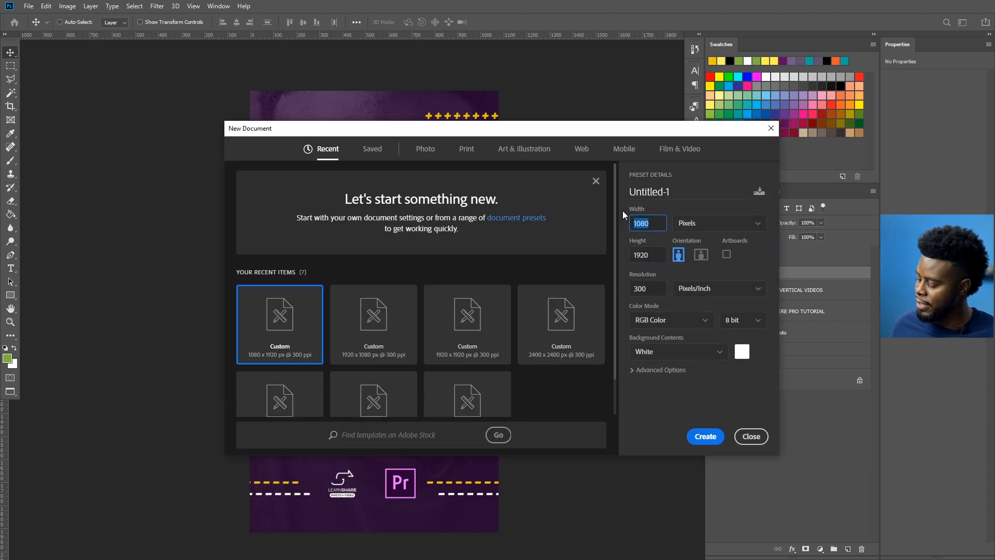
{"action": "type", "text": "1920"}
{"action": "double_click", "coordinate": [654, 253]}
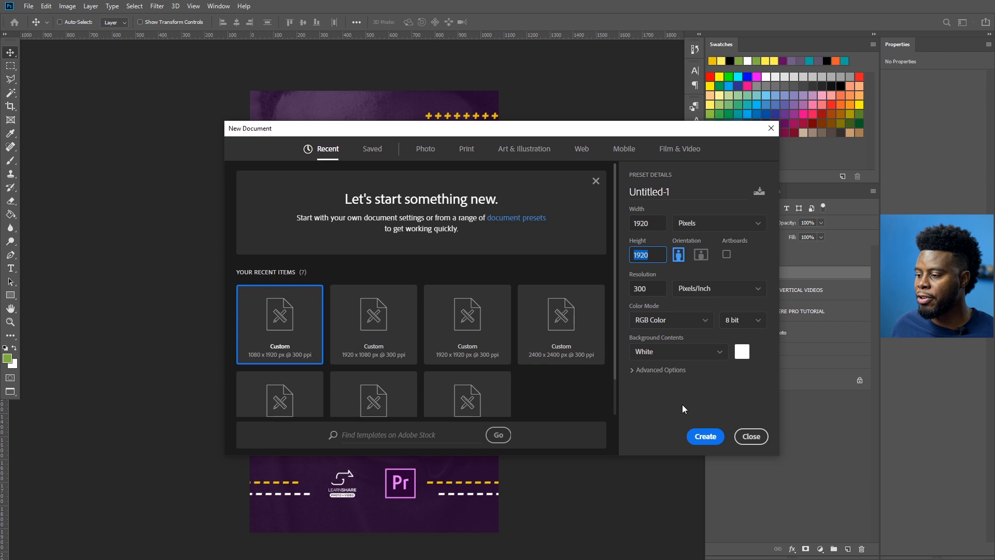
{"action": "left_click", "coordinate": [704, 436]}
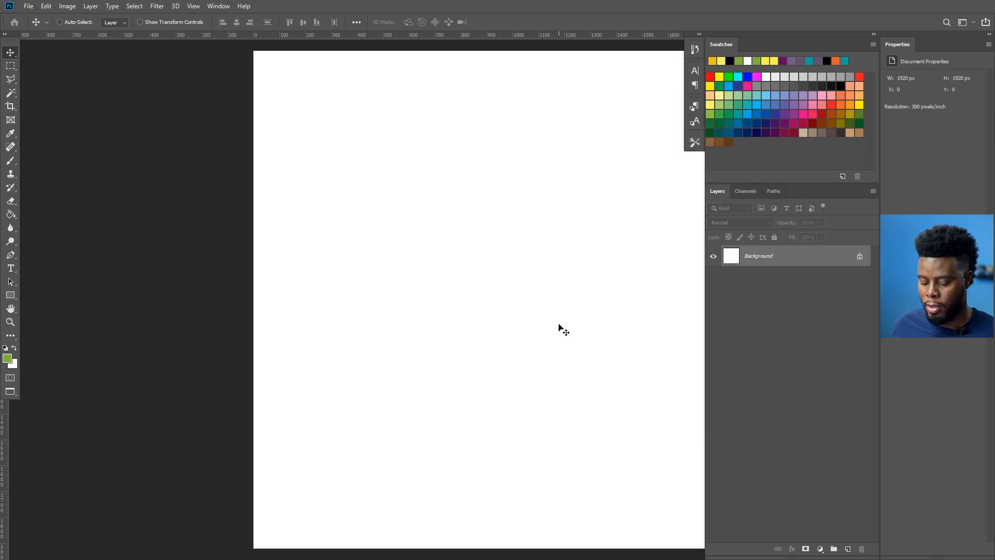
{"action": "scroll", "coordinate": [552, 320], "scroll_direction": "down", "scroll_amount": 2}
{"action": "scroll", "coordinate": [527, 303], "scroll_direction": "right", "scroll_amount": 2}
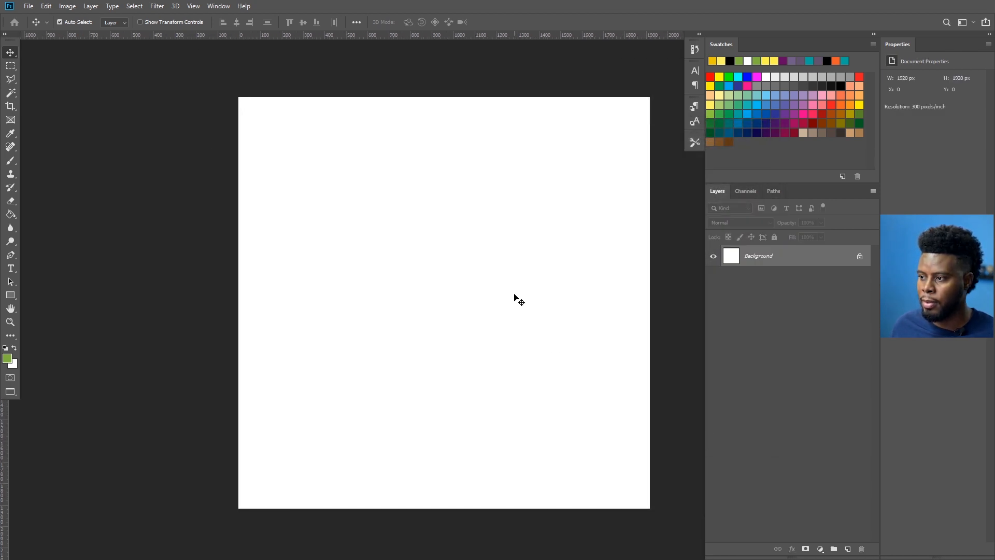
{"action": "scroll", "coordinate": [514, 295], "scroll_direction": "right", "scroll_amount": 1}
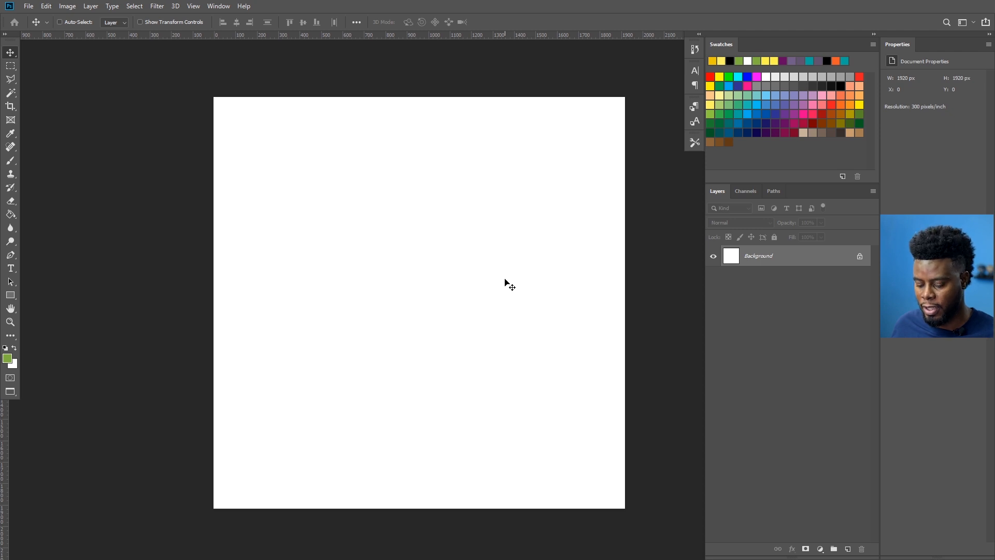
Return to the standard screen mode and switch to the LSPV Overlay Graphics Tutorial document
{"action": "key", "text": "f"}
{"action": "key", "text": "f"}
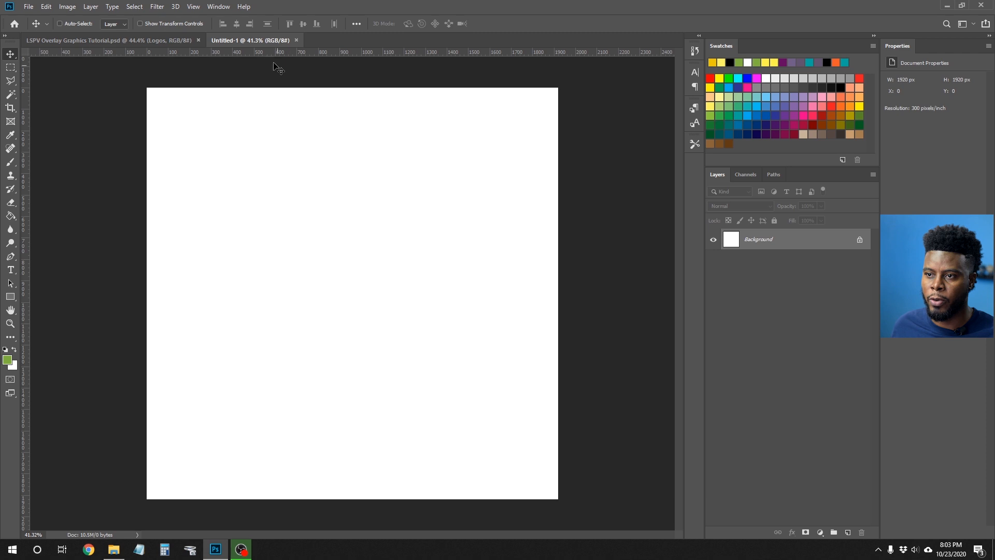
{"action": "left_click", "coordinate": [156, 42]}
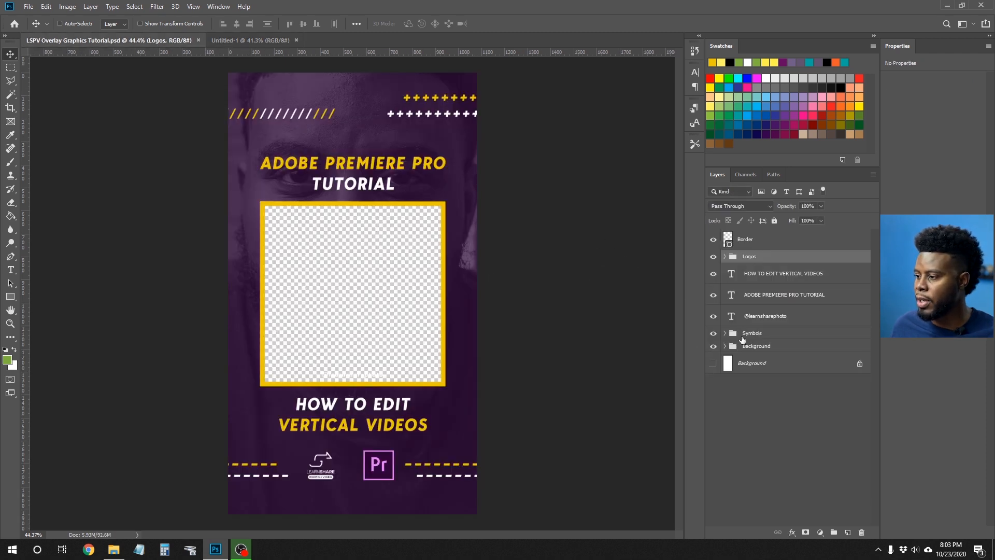
Hide and show the Background and Symbols groups in turn to check what each one contains
{"action": "left_click", "coordinate": [714, 347]}
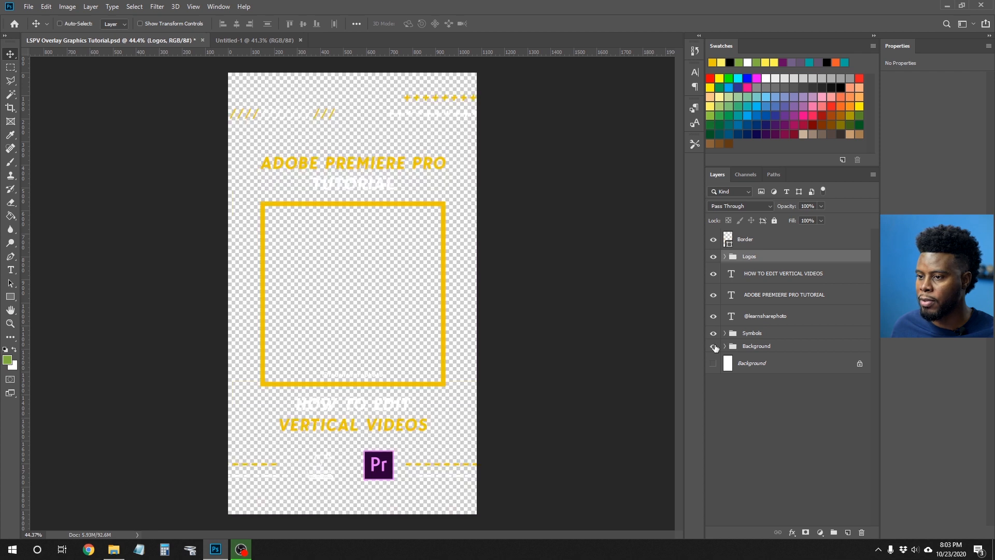
{"action": "left_click", "coordinate": [714, 346]}
{"action": "left_click", "coordinate": [714, 333]}
{"action": "left_click", "coordinate": [714, 334]}
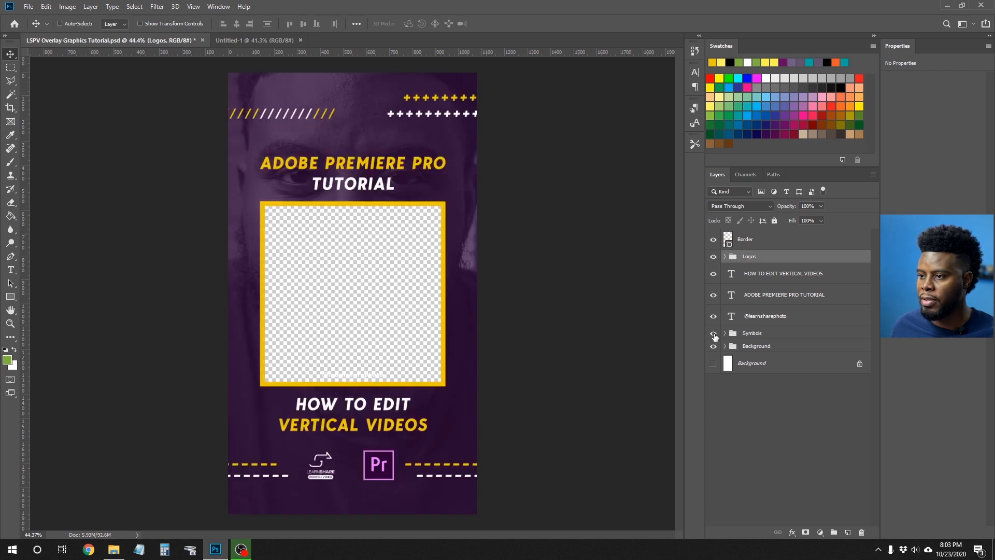
Copy the Border layer with the Symbols and Background groups and paste them in place into the blank square document
{"action": "left_click", "coordinate": [744, 334]}
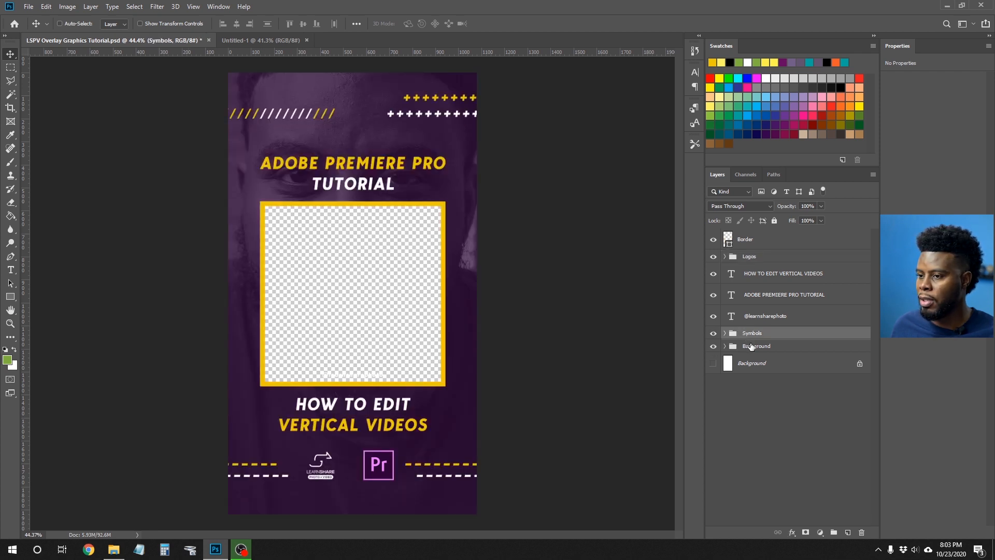
{"action": "left_click", "coordinate": [752, 346], "text": "shift"}
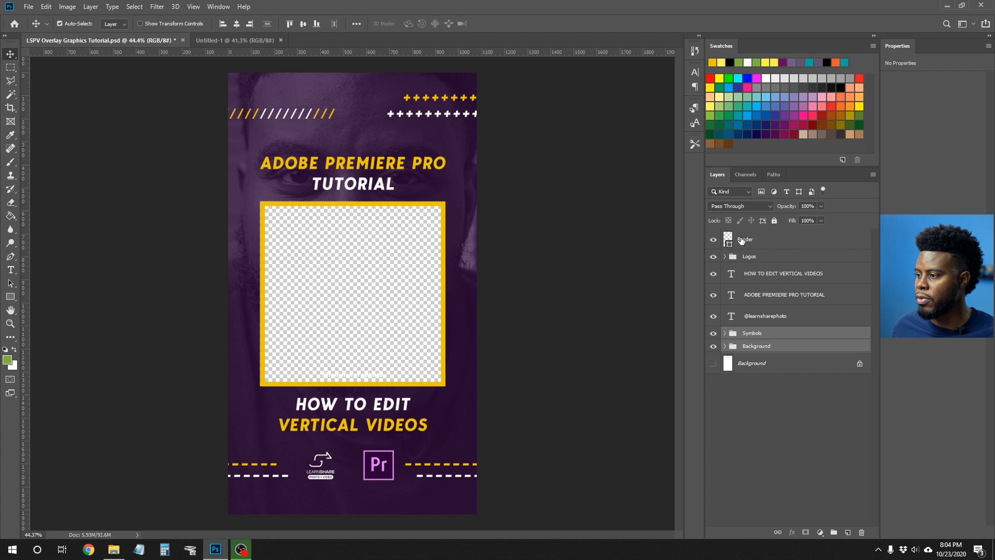
{"action": "left_click", "coordinate": [757, 240], "text": "ctrl"}
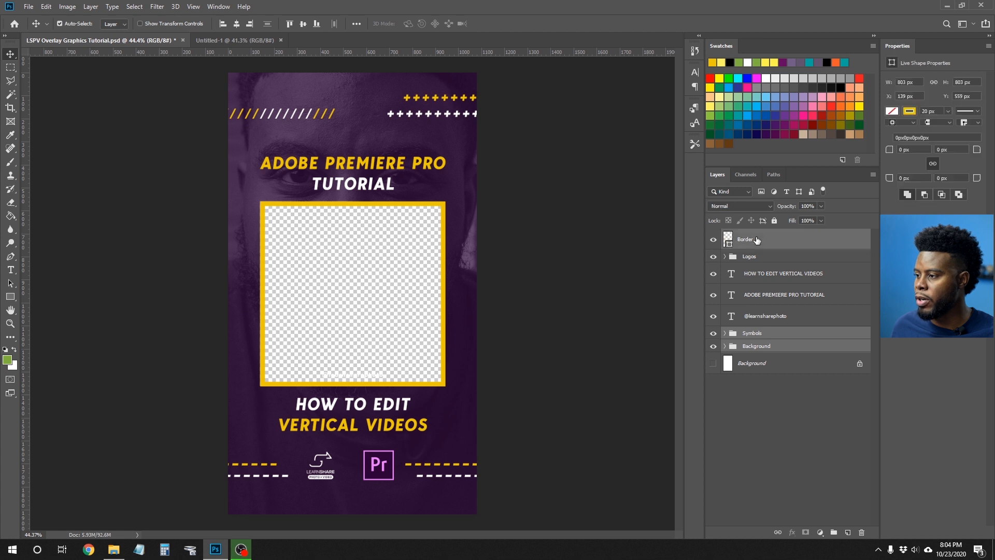
{"action": "left_click", "coordinate": [758, 335], "text": "ctrl"}
{"action": "left_click", "coordinate": [765, 337], "text": "ctrl"}
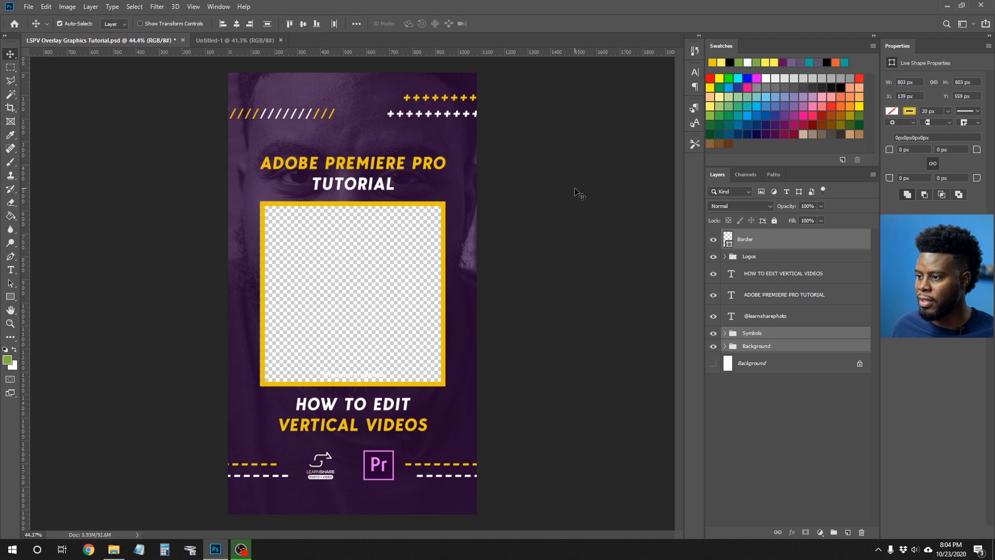
{"action": "left_click", "coordinate": [238, 41]}
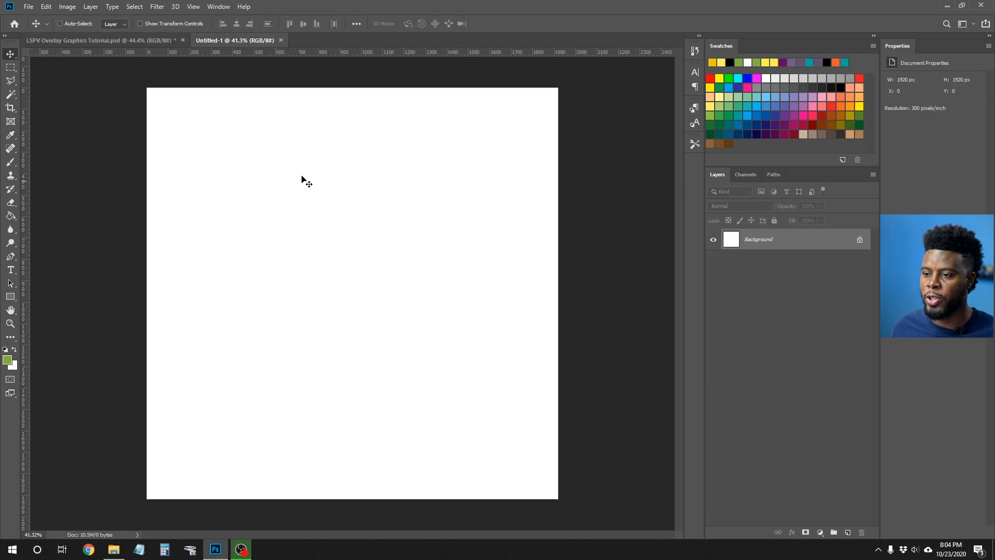
{"action": "key", "text": "ctrl"}
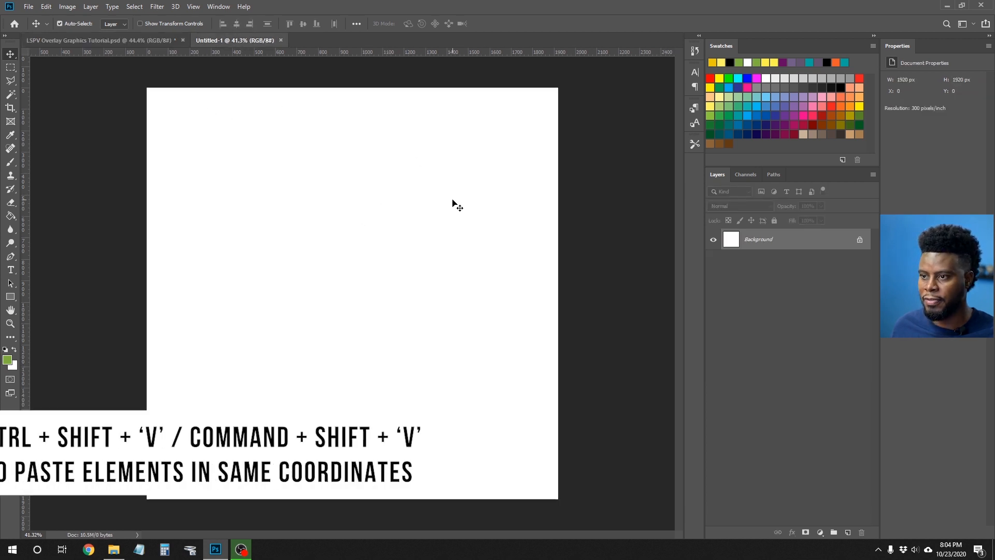
{"action": "key", "text": "ctrl+shift+v"}
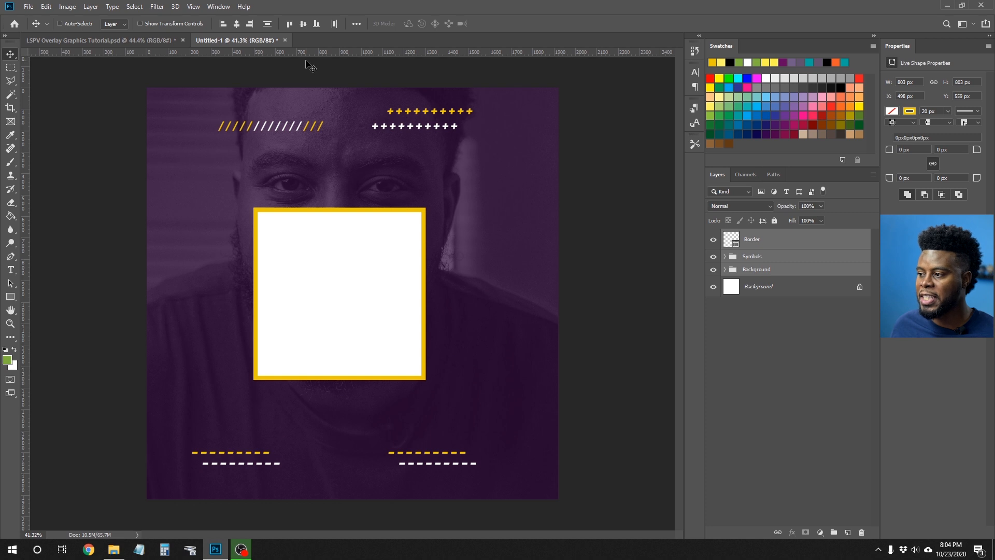
Save the square document as a Photoshop file named LSPV Overlay Graphics Tutorial (Square), keeping Maximize Compatibility on
{"action": "left_click", "coordinate": [779, 243]}
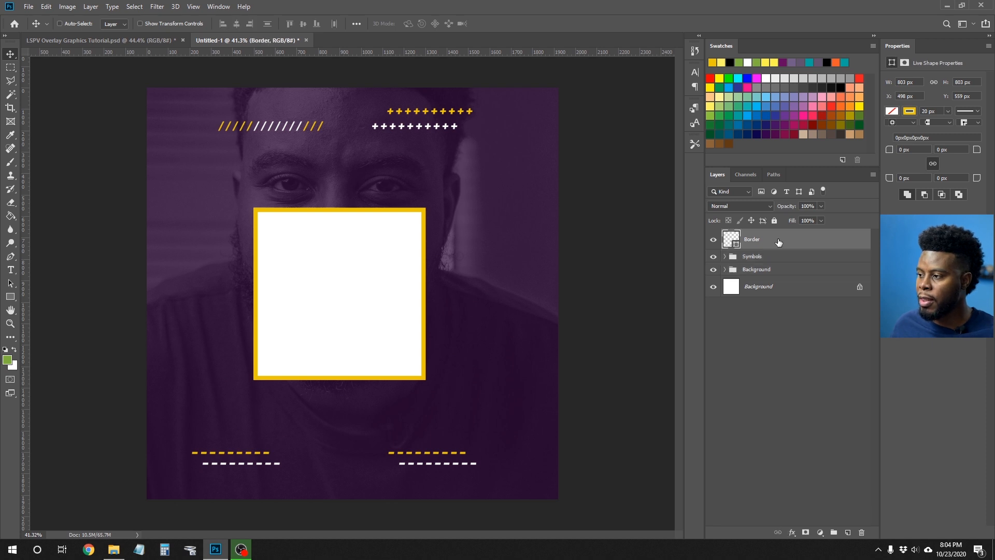
{"action": "key", "text": "ctrl"}
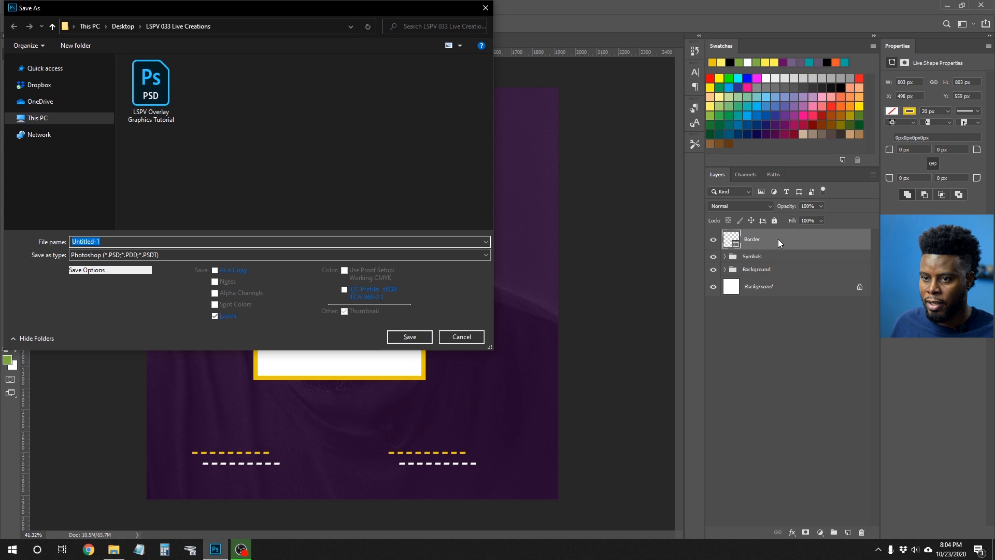
{"action": "type", "text": "LSPV"}
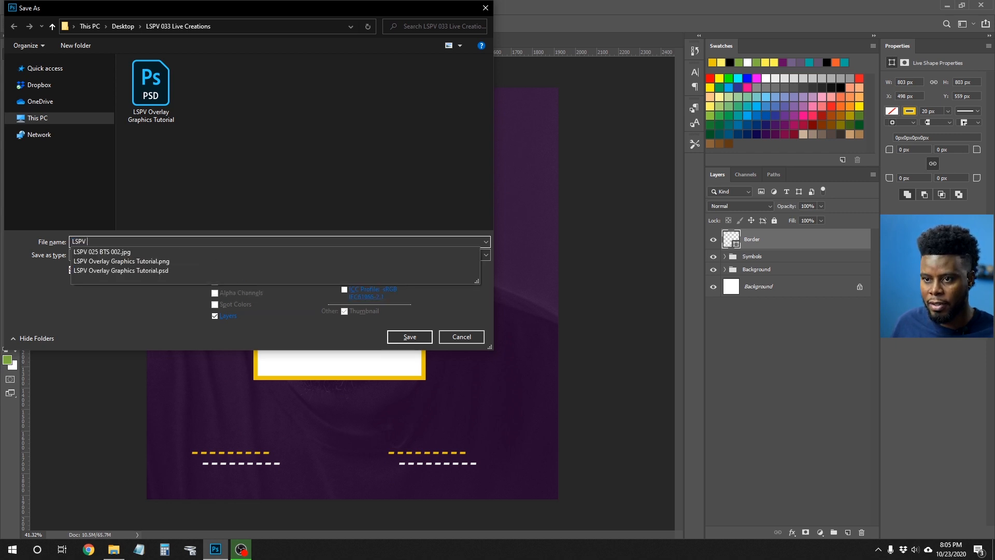
{"action": "type", "text": " Overlay G"}
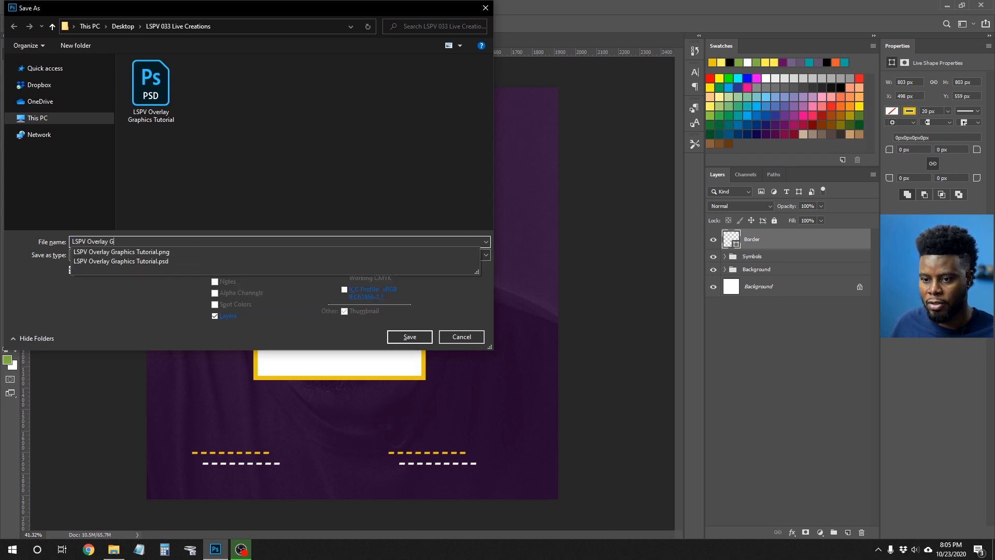
{"action": "type", "text": "raphics Tutoria"}
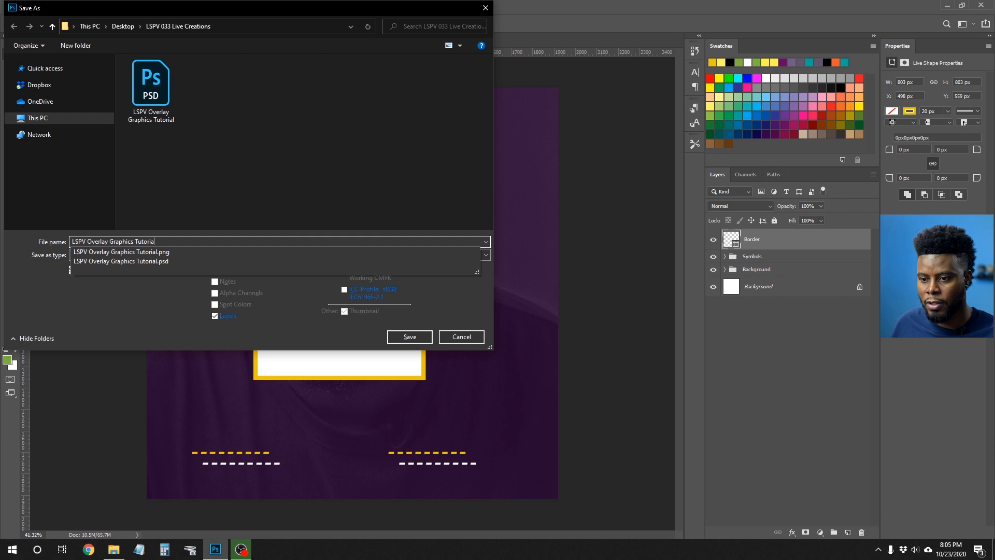
{"action": "type", "text": "l (Square"}
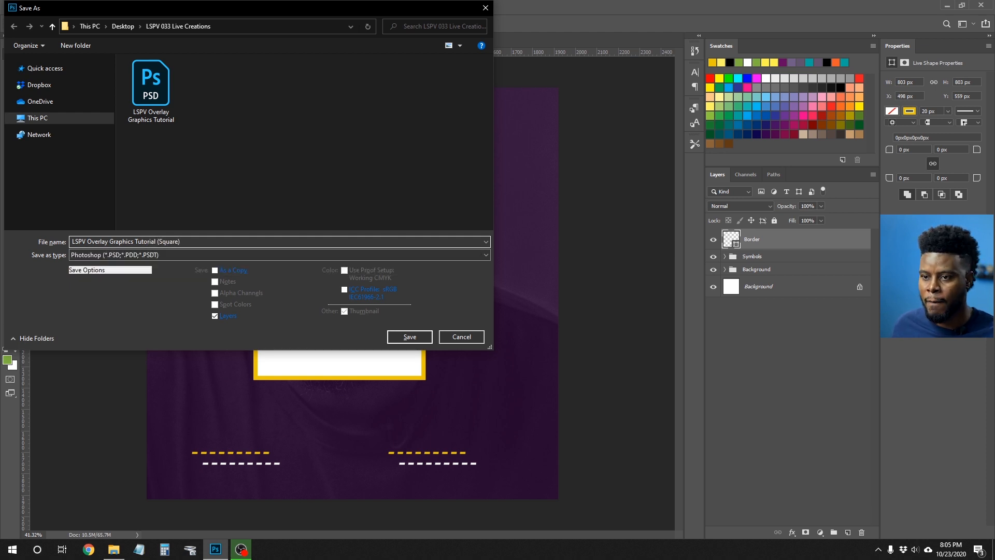
{"action": "type", "text": ")"}
{"action": "key", "text": "Return"}
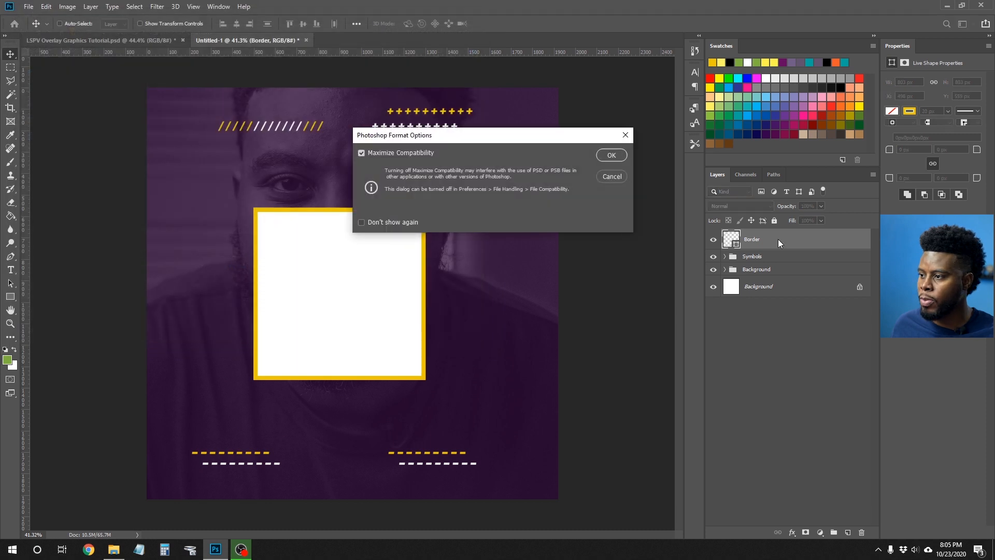
{"action": "key", "text": "Return"}
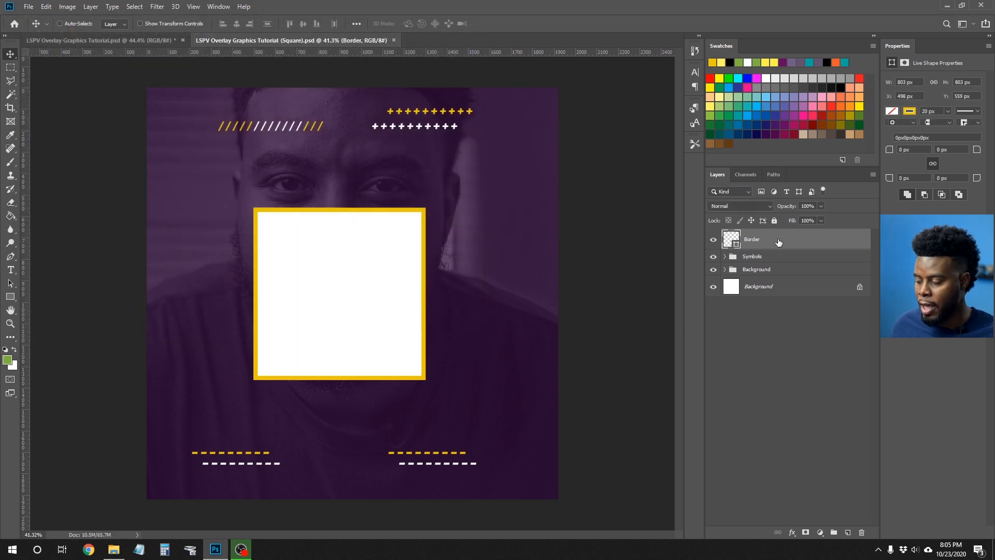
Resize the Border rectangle to 1600 x 900 px and move it to about X 94 px, Y 499 px
{"action": "key", "text": "u"}
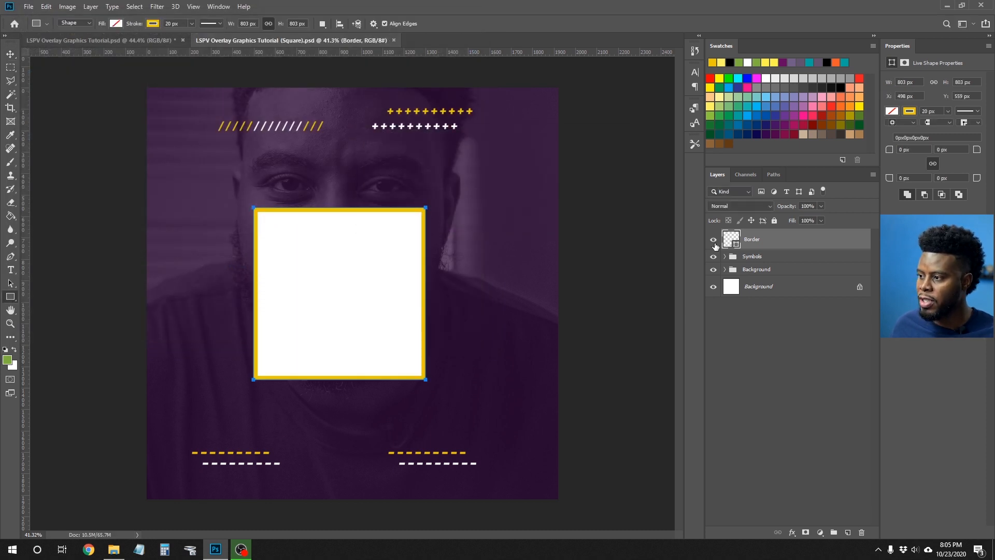
{"action": "left_click", "coordinate": [714, 240]}
{"action": "left_click", "coordinate": [713, 240]}
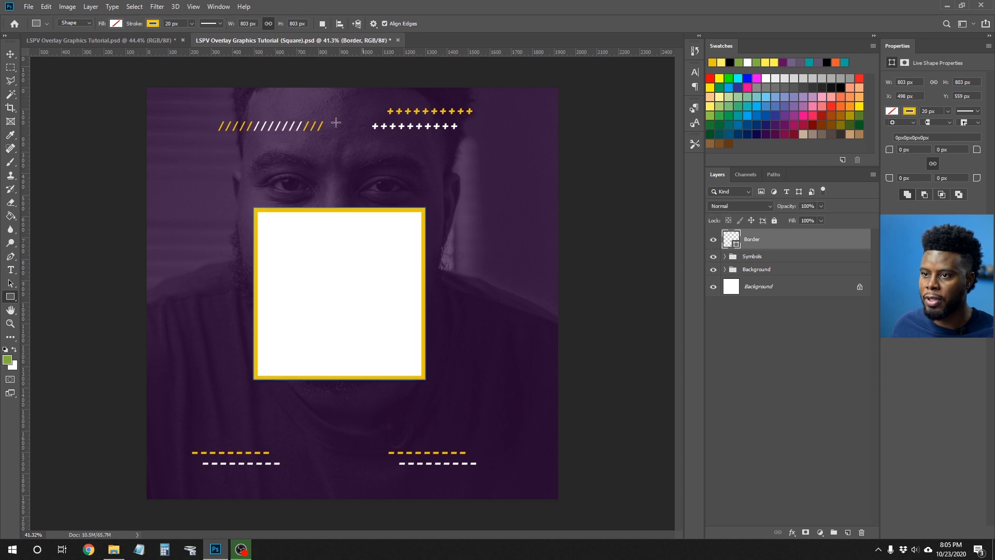
{"action": "left_click", "coordinate": [257, 24]}
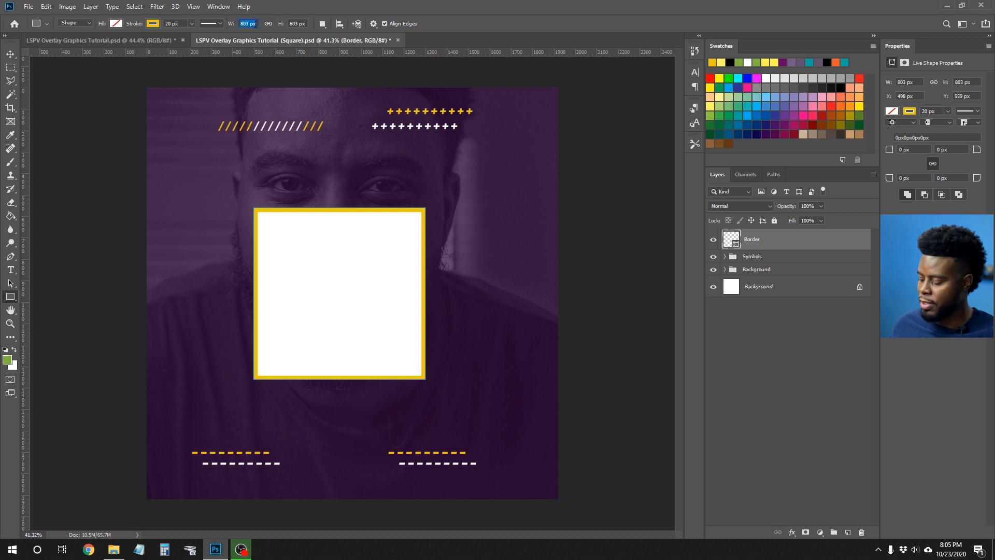
{"action": "type", "text": "1600"}
{"action": "key", "text": "Tab"}
{"action": "type", "text": "900"}
{"action": "key", "text": "Return"}
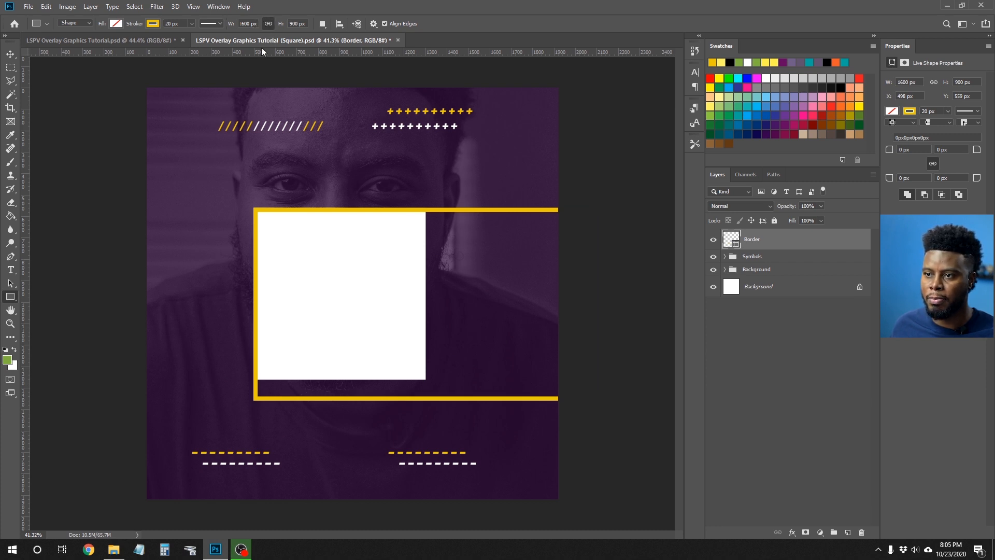
{"action": "key", "text": "v"}
{"action": "left_click_drag", "start_coordinate": [414, 254], "coordinate": [327, 241]}
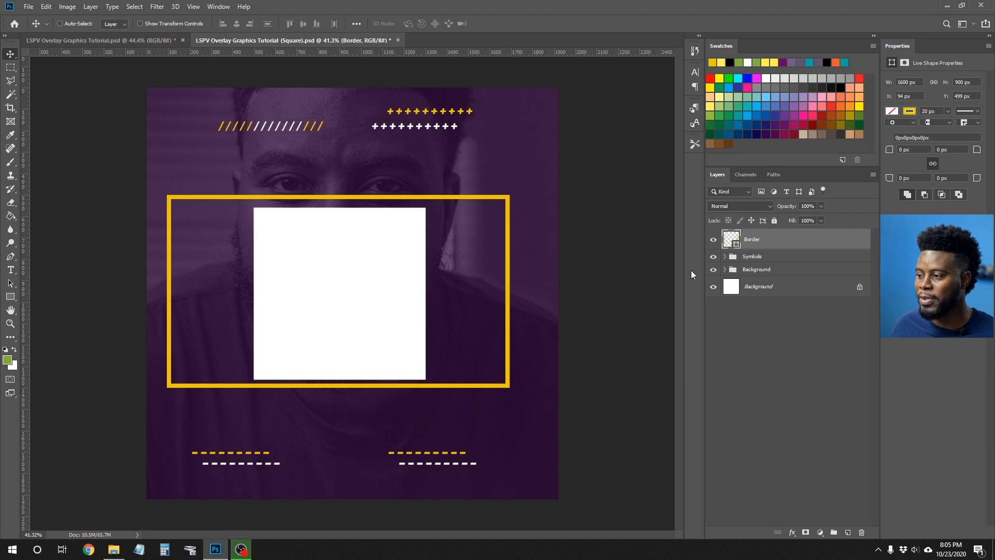
Delete the layer masks from Color Fill 1 and the LSPV 025 BTS 002 photo inside the Background group
{"action": "left_click", "coordinate": [724, 270]}
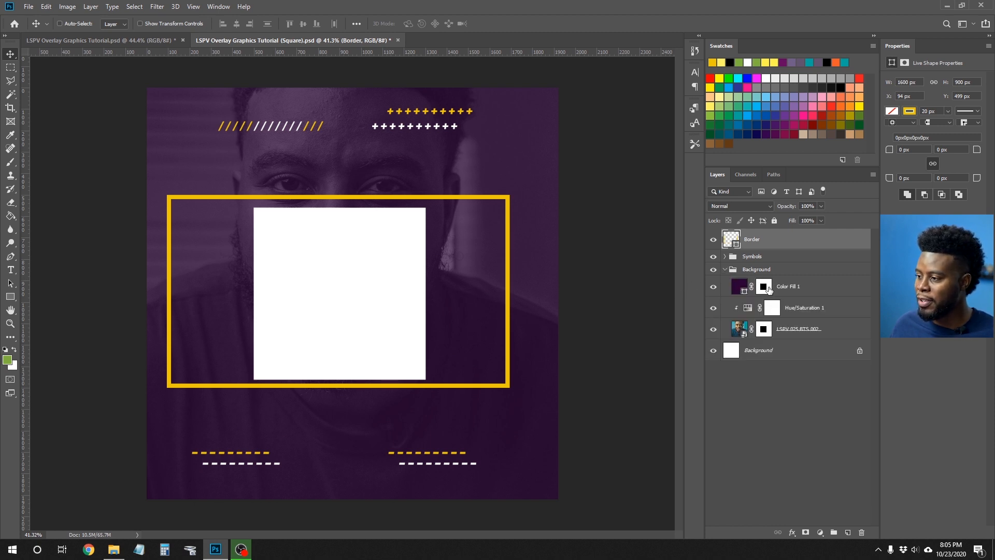
{"action": "left_click", "coordinate": [769, 288]}
{"action": "right_click", "coordinate": [768, 288]}
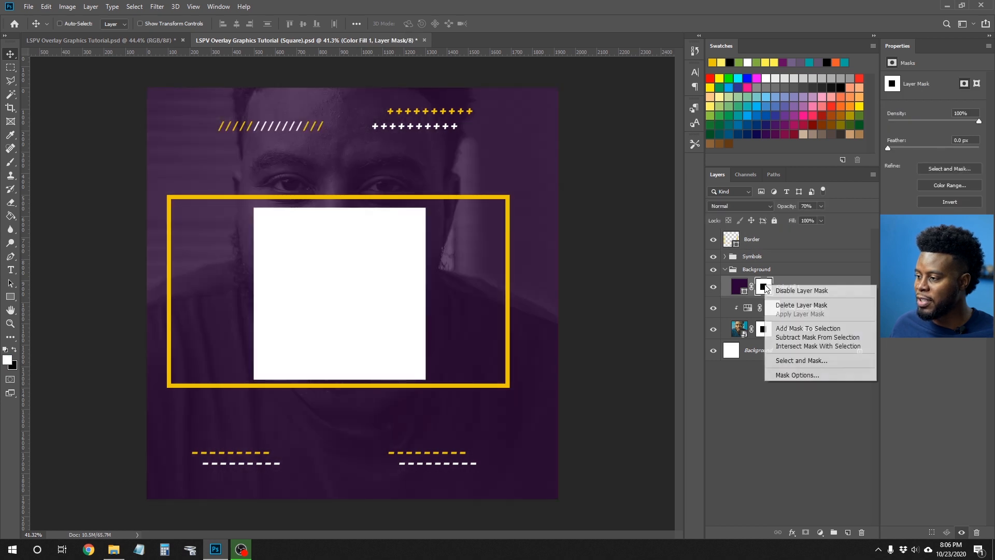
{"action": "left_click", "coordinate": [785, 307]}
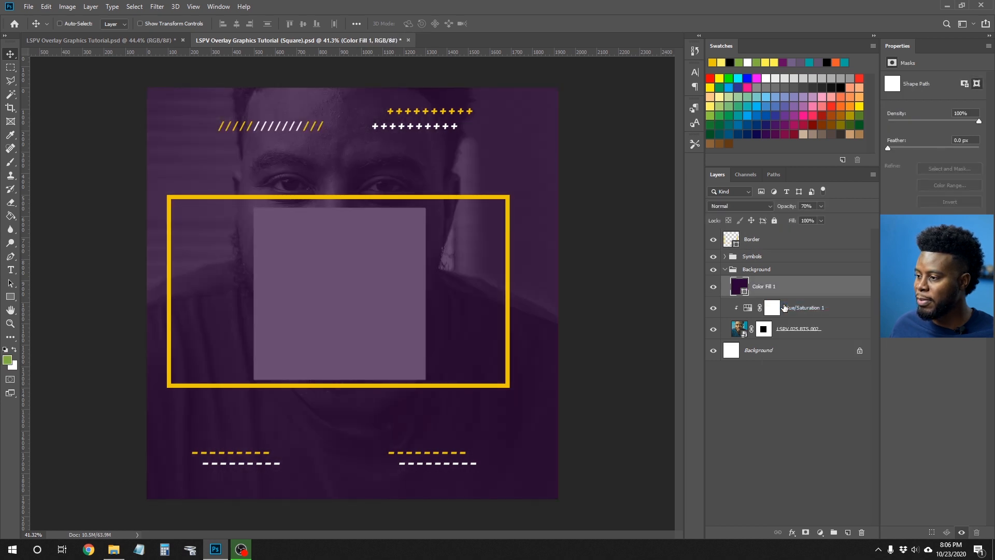
{"action": "left_click", "coordinate": [765, 329]}
{"action": "right_click", "coordinate": [765, 329]}
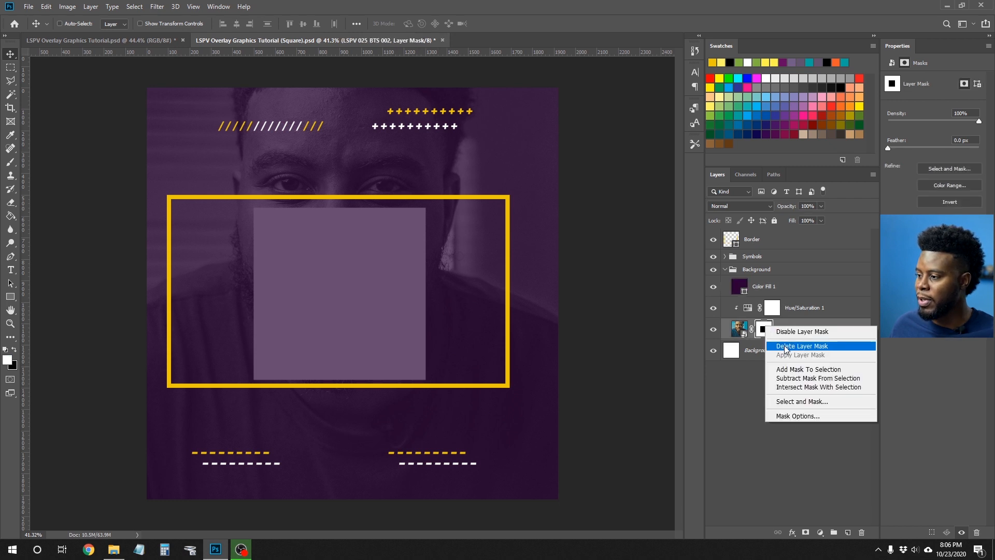
{"action": "left_click", "coordinate": [781, 347]}
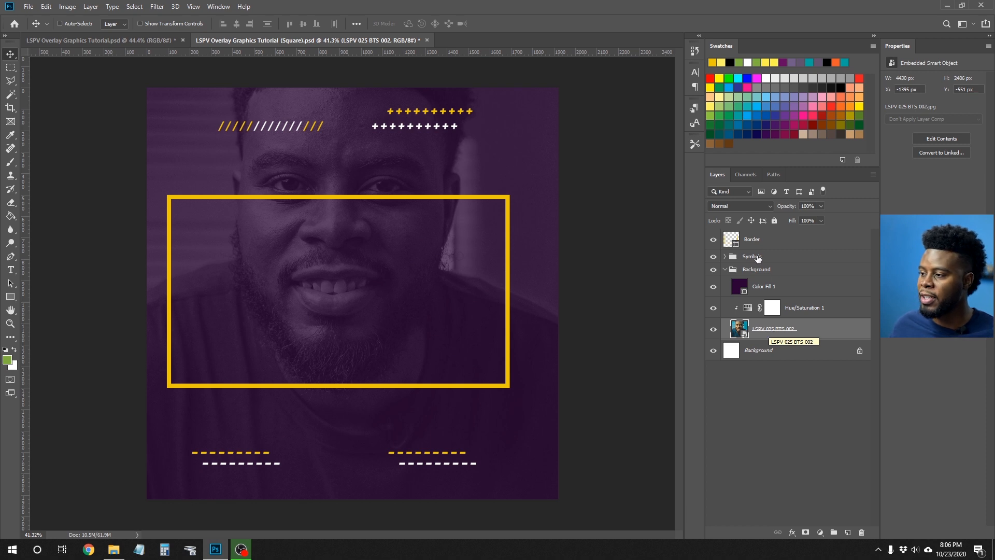
Hide and show the Border layer, and undo the two layer mask deletions
{"action": "left_click", "coordinate": [758, 245]}
{"action": "left_click", "coordinate": [713, 241]}
{"action": "left_click", "coordinate": [714, 240]}
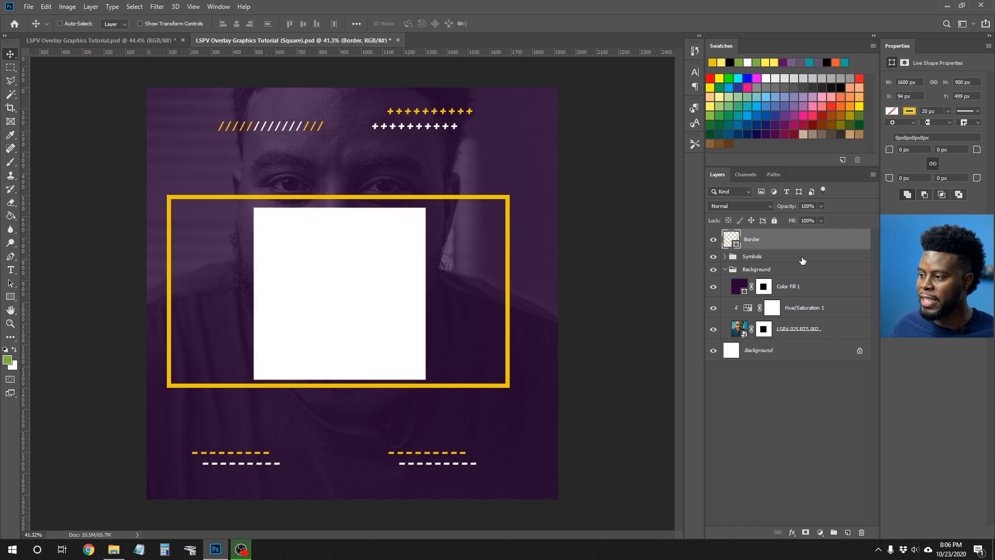
Center the Border horizontally and vertically against the white Background layer
{"action": "left_click", "coordinate": [783, 352], "text": "ctrl"}
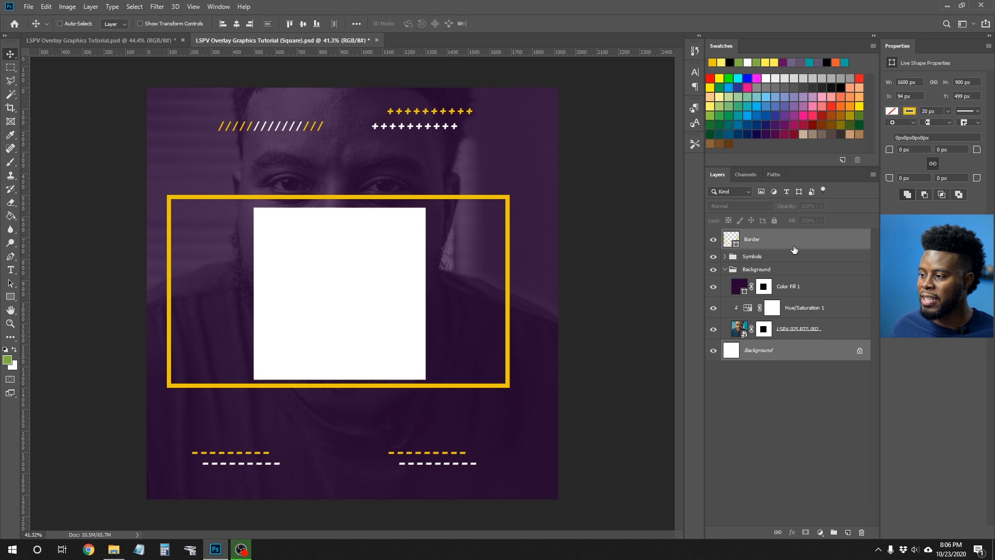
{"action": "key", "text": "c"}
{"action": "key", "text": "Escape"}
{"action": "key", "text": "v"}
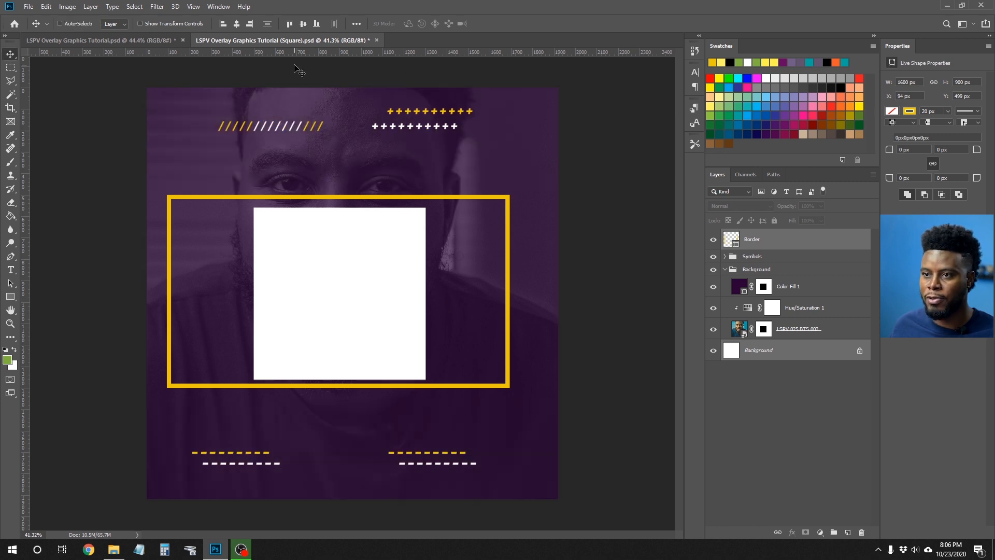
{"action": "left_click", "coordinate": [237, 25]}
{"action": "left_click", "coordinate": [304, 25]}
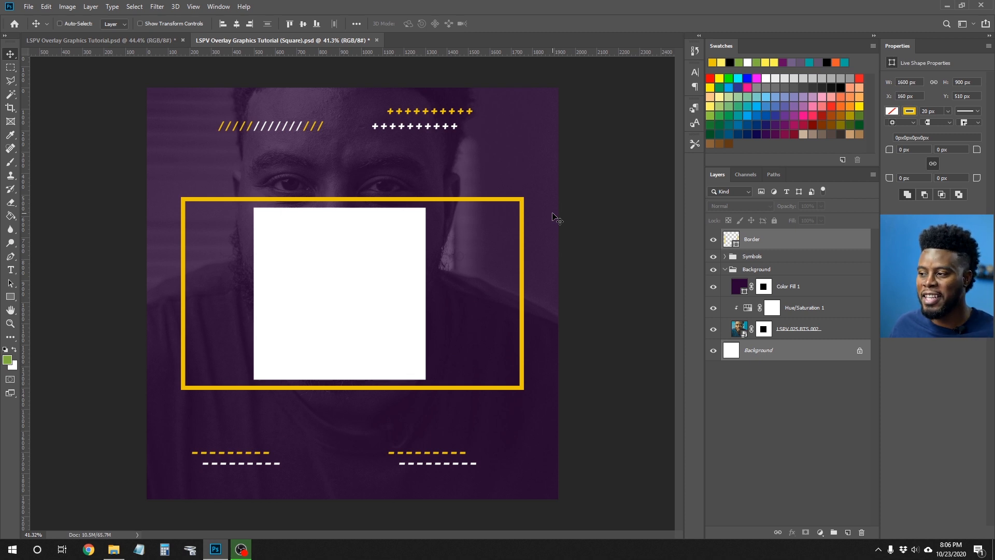
Load the Border rectangle's outline as a selection and switch to a full-screen view of the square document
{"action": "left_click", "coordinate": [765, 243]}
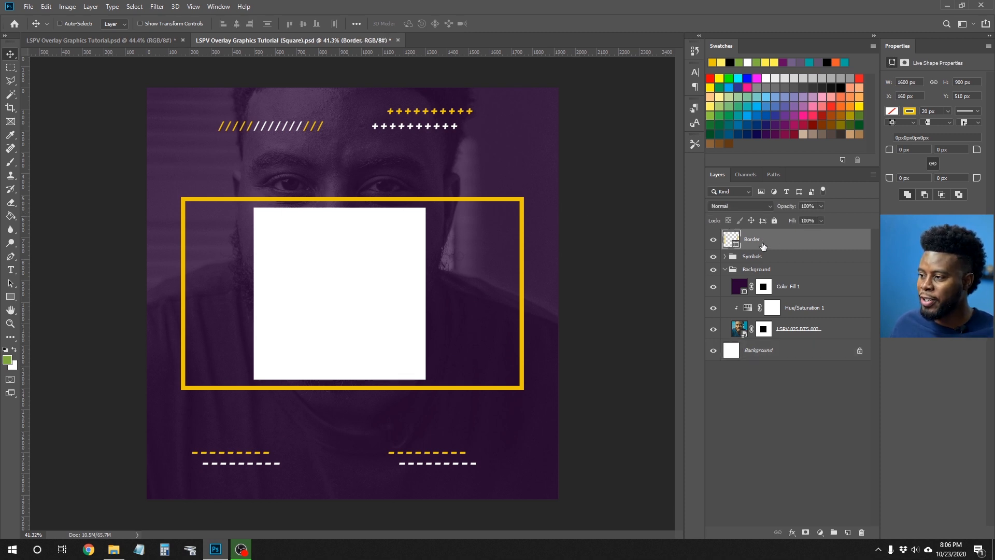
{"action": "left_click", "coordinate": [729, 239], "text": "ctrl"}
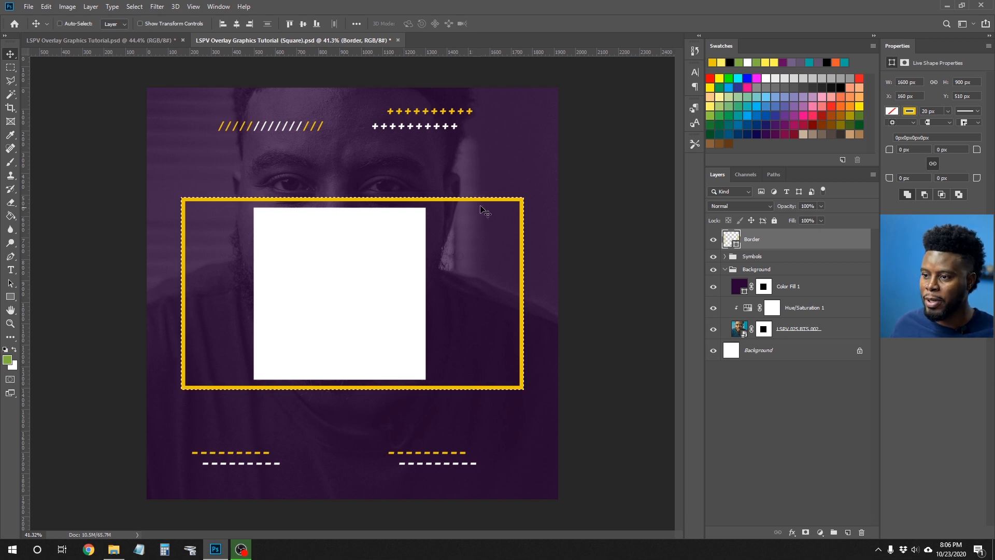
{"action": "scroll", "coordinate": [383, 237], "scroll_direction": "up", "scroll_amount": 1}
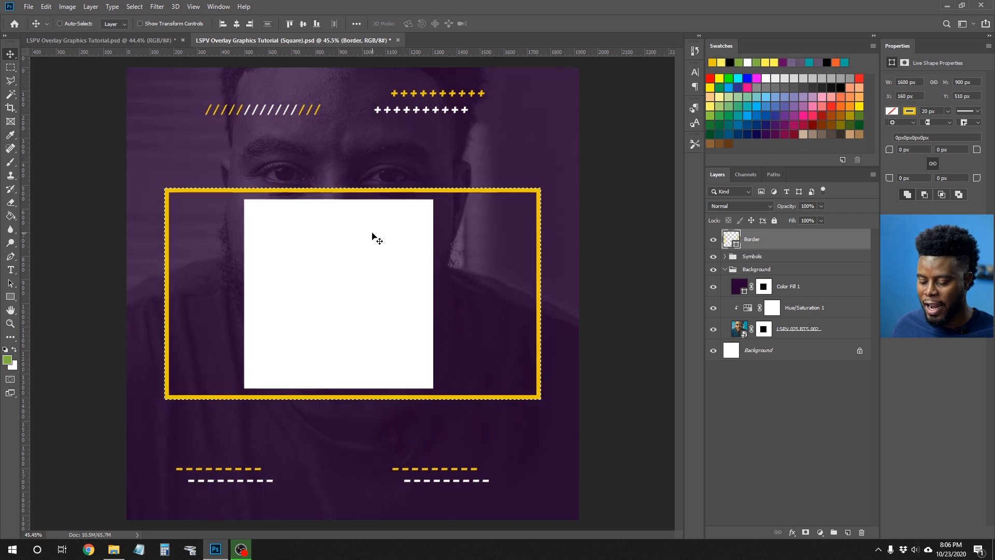
{"action": "key", "text": "f"}
{"action": "key", "text": "ctrl"}
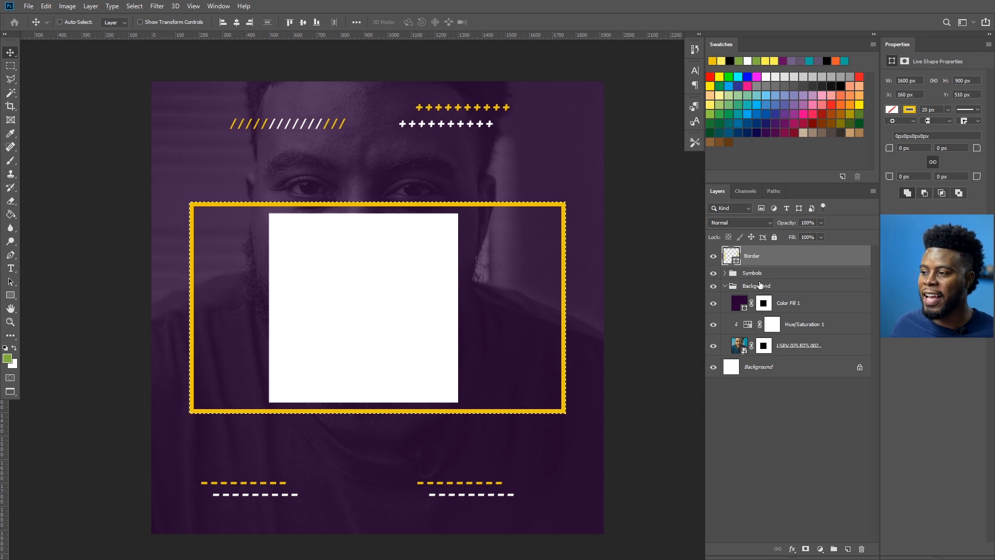
Fill the selected border area with black on the Color Fill 1 layer mask
{"action": "left_click", "coordinate": [791, 306]}
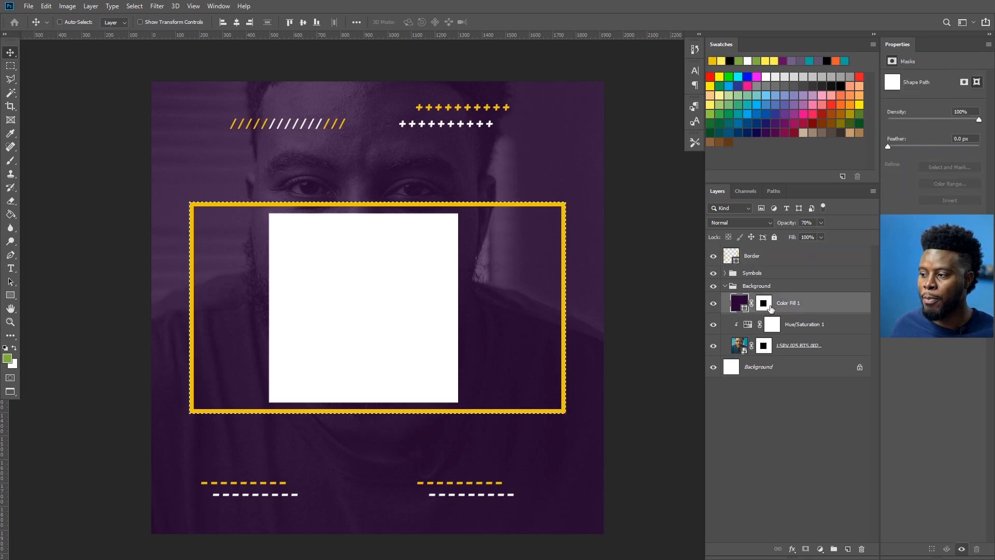
{"action": "left_click", "coordinate": [789, 350]}
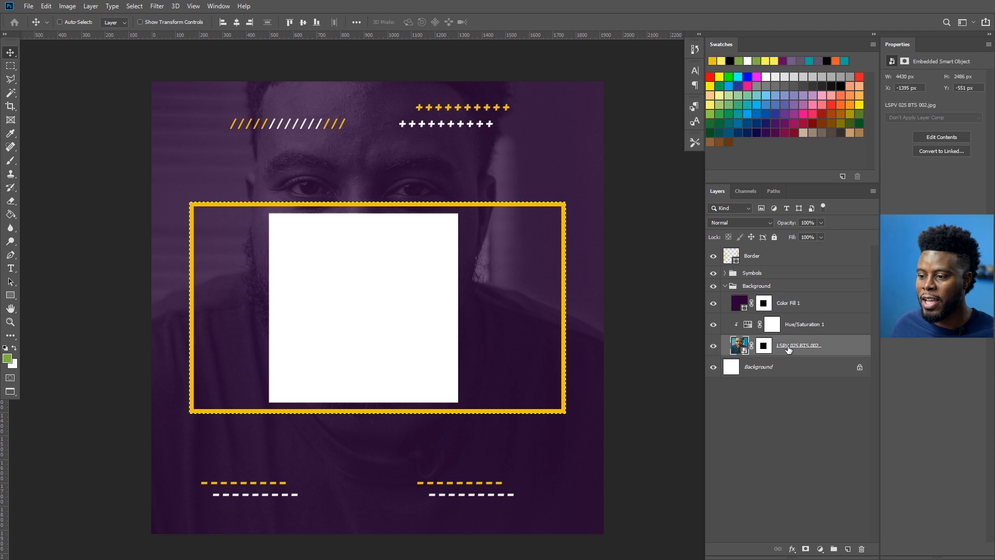
{"action": "left_click", "coordinate": [740, 306]}
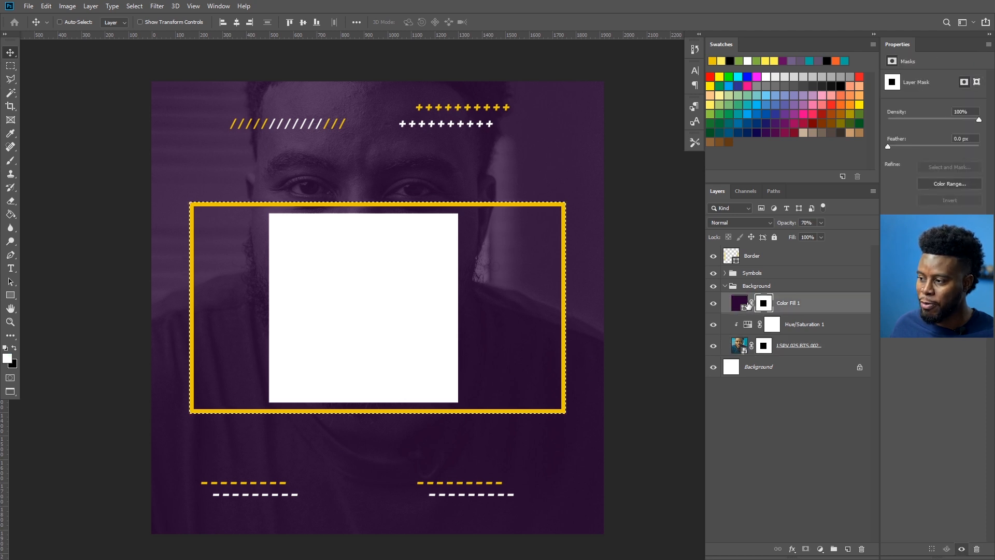
{"action": "left_click", "coordinate": [766, 305]}
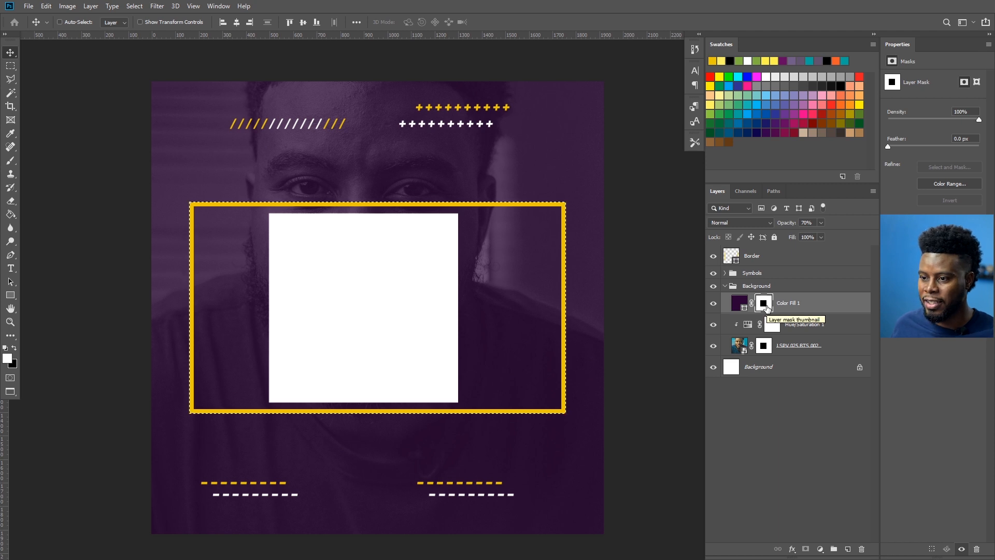
{"action": "key", "text": "Delete"}
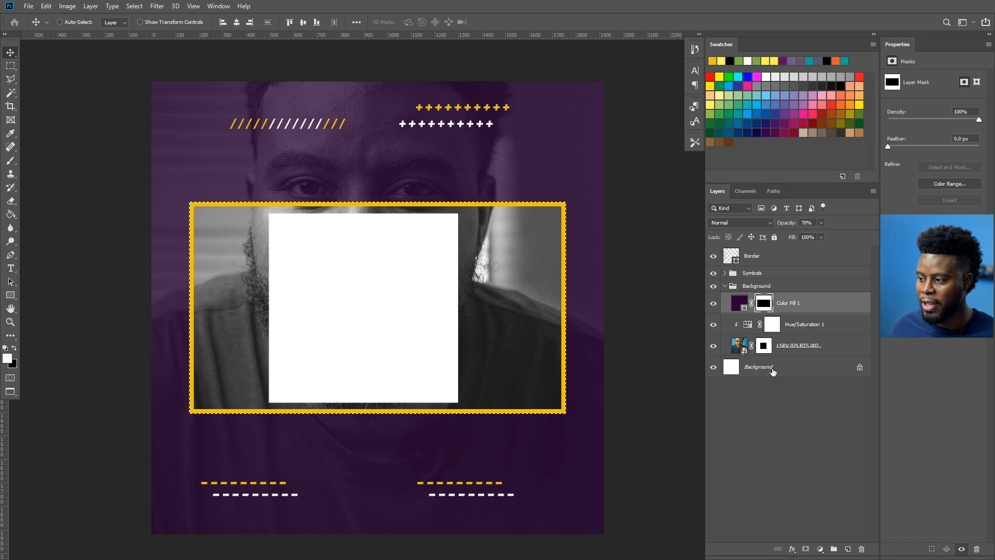
Fill the same selected area with black on the LSPV 025 BTS 002 photo's layer mask, and deselect
{"action": "left_click", "coordinate": [764, 346]}
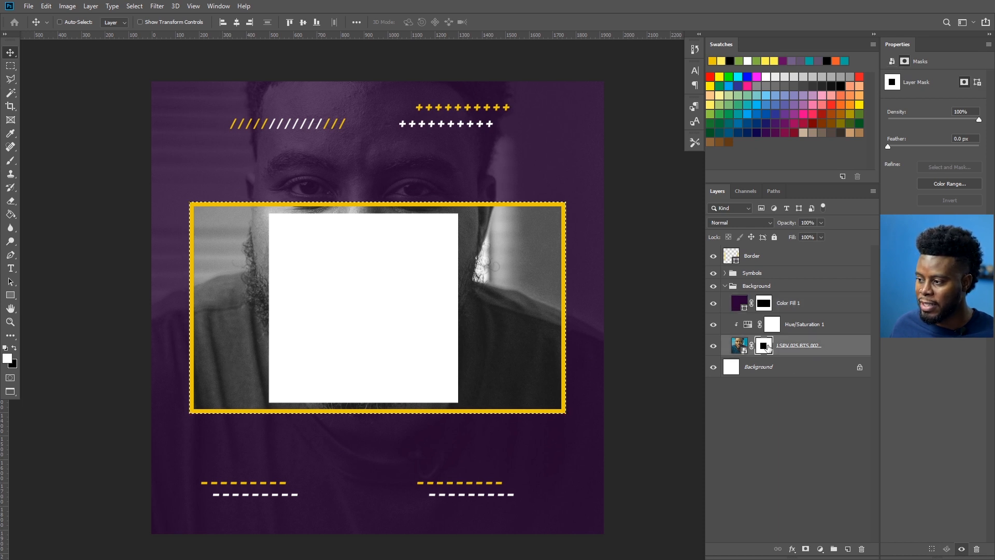
{"action": "key", "text": "ctrl+BackSpace"}
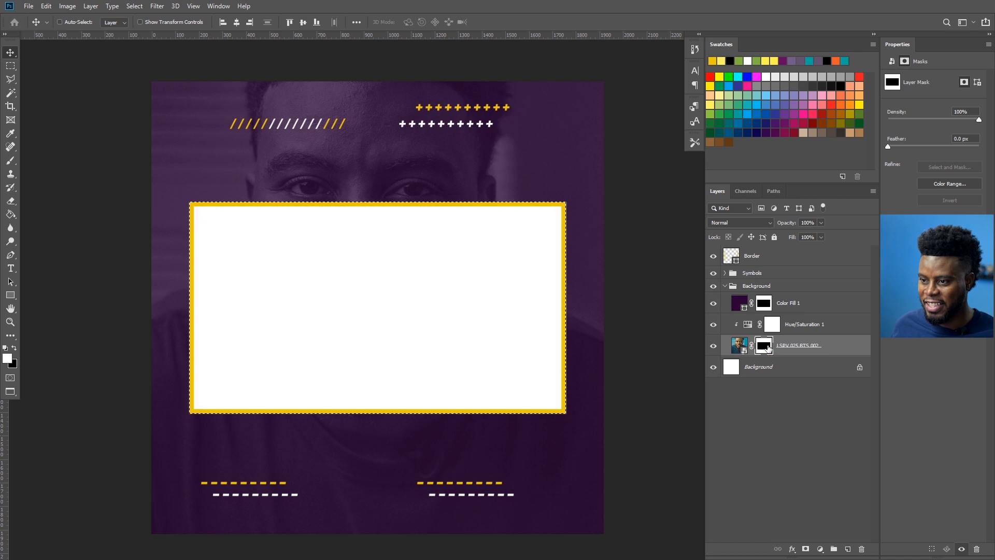
{"action": "key", "text": "ctrl+d"}
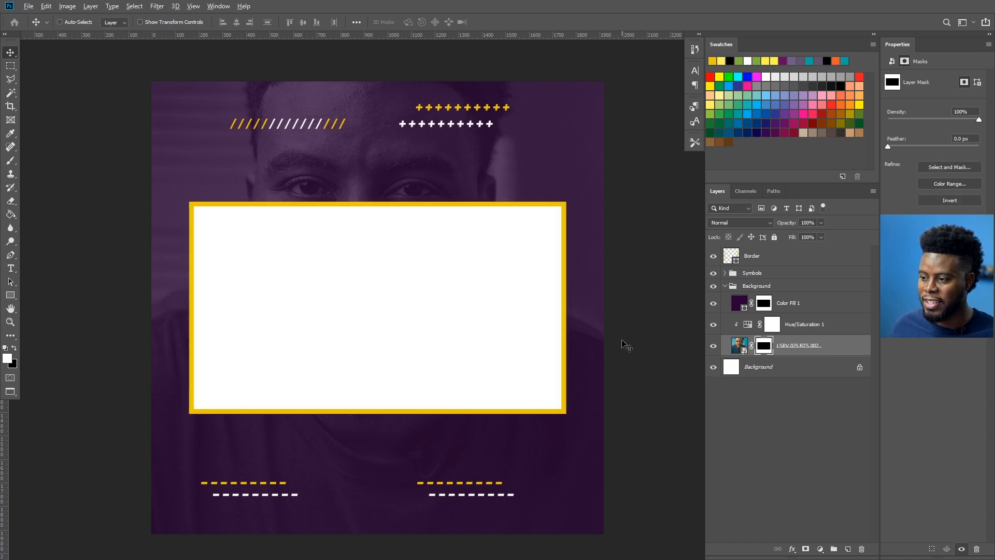
Hide the white Background layer and return to the standard screen mode
{"action": "scroll", "coordinate": [623, 345], "scroll_direction": "down", "scroll_amount": 1}
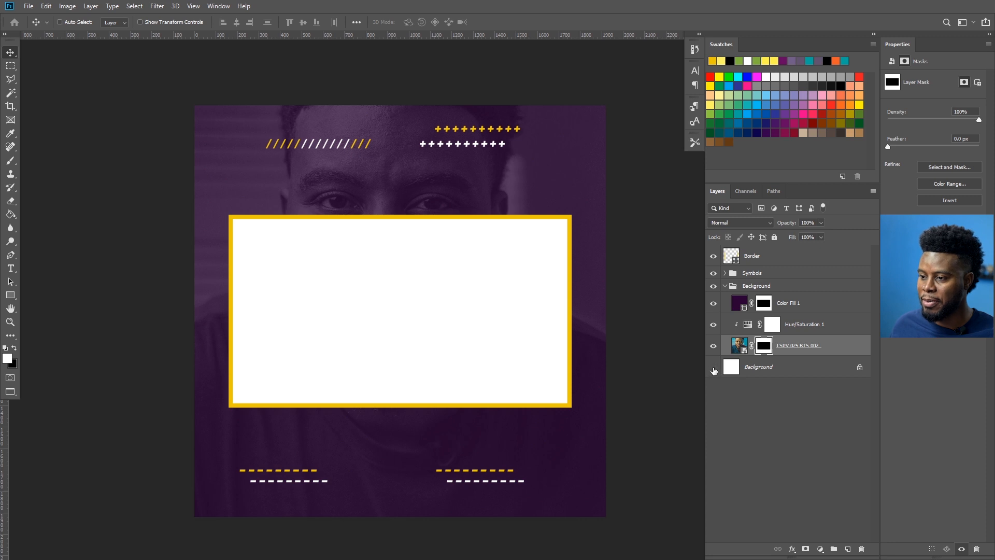
{"action": "left_click", "coordinate": [714, 368]}
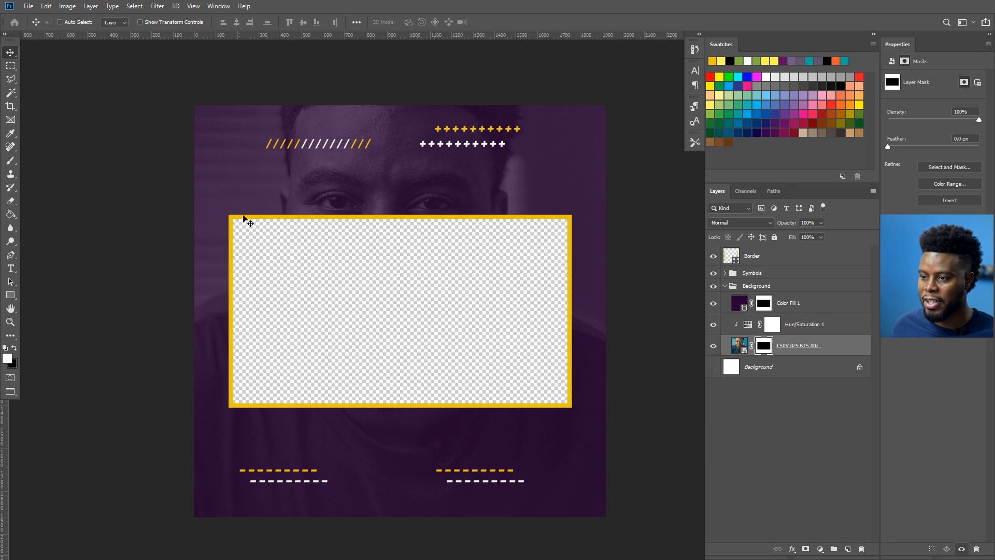
{"action": "scroll", "coordinate": [463, 310], "scroll_direction": "up", "scroll_amount": 1}
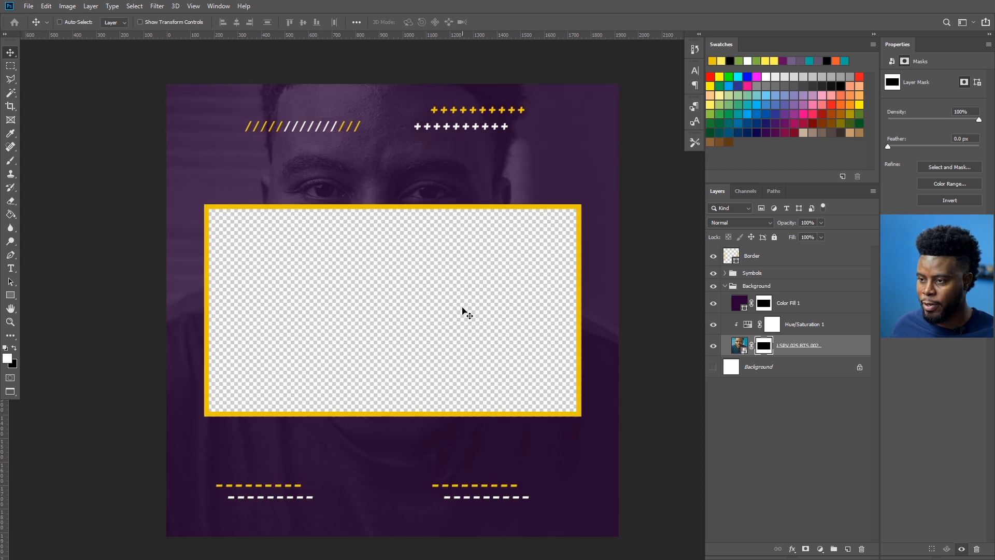
{"action": "key", "text": "f"}
{"action": "key", "text": "f"}
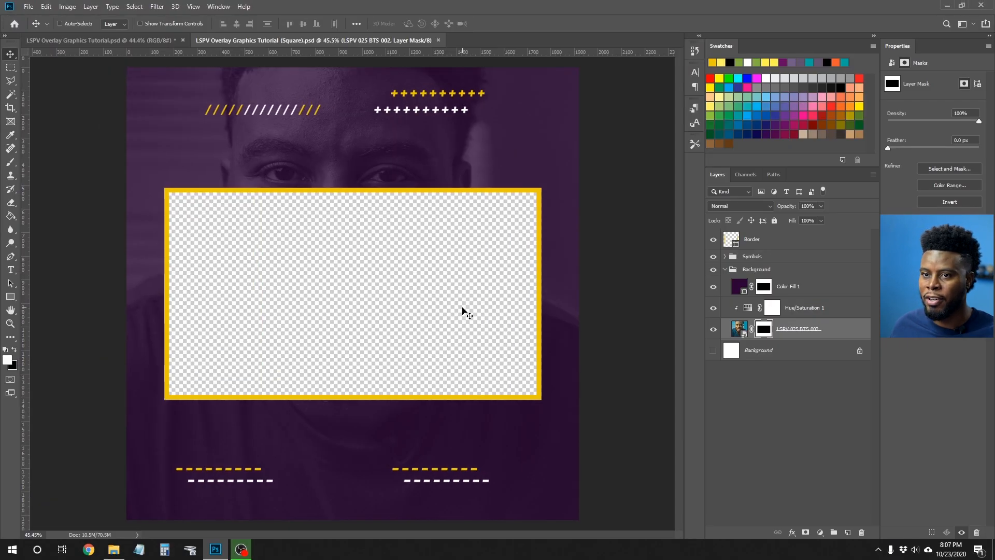
{"action": "left_click", "coordinate": [132, 41]}
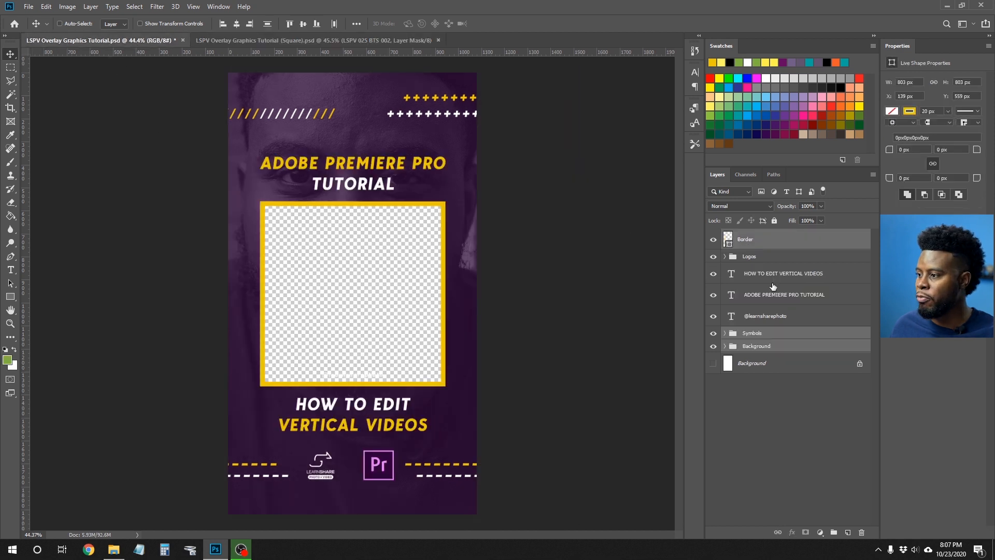
{"action": "left_click", "coordinate": [772, 278]}
{"action": "left_click", "coordinate": [769, 293], "text": "shift"}
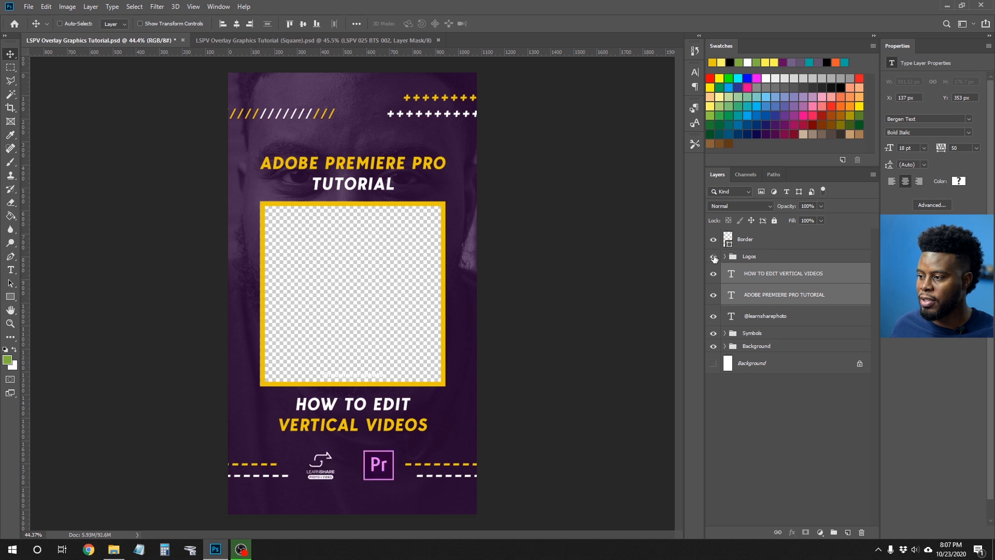
{"action": "left_click", "coordinate": [713, 317]}
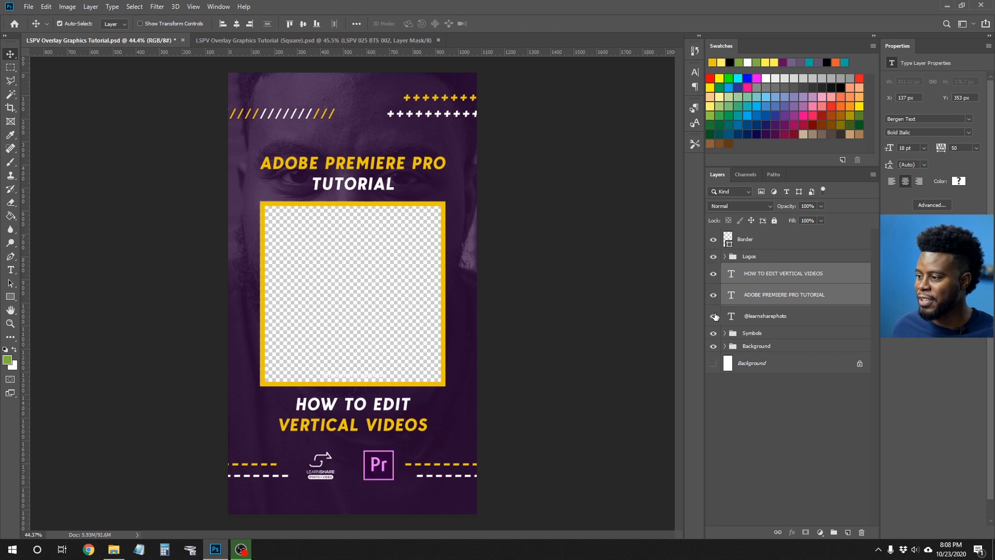
{"action": "key", "text": "t"}
{"action": "left_click", "coordinate": [365, 375]}
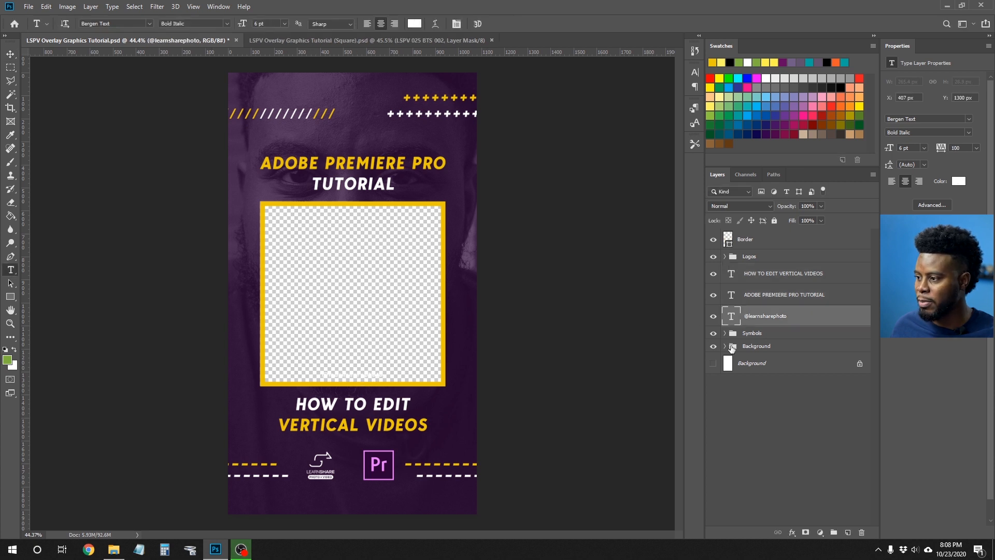
{"action": "left_click", "coordinate": [758, 244]}
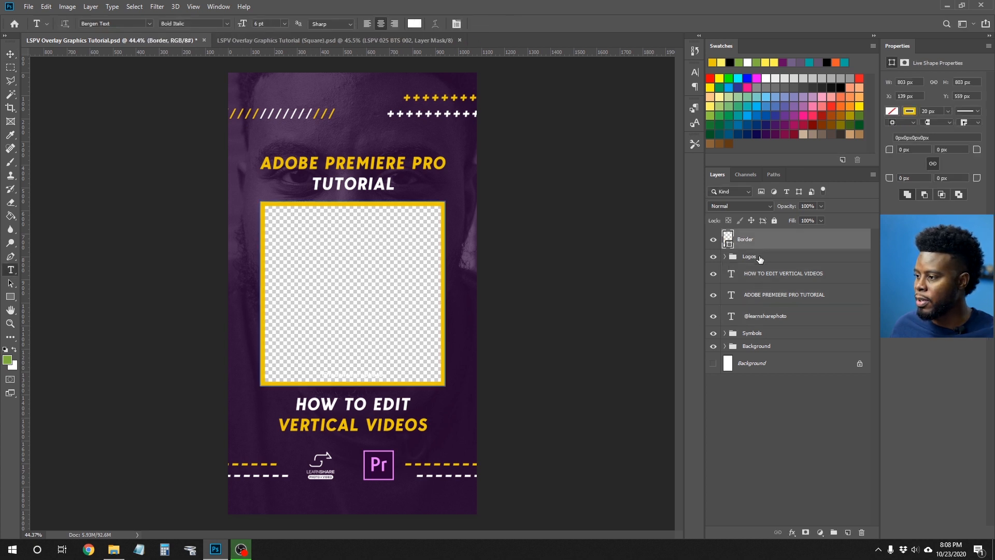
{"action": "left_click", "coordinate": [760, 258]}
{"action": "left_click", "coordinate": [756, 291], "text": "shift"}
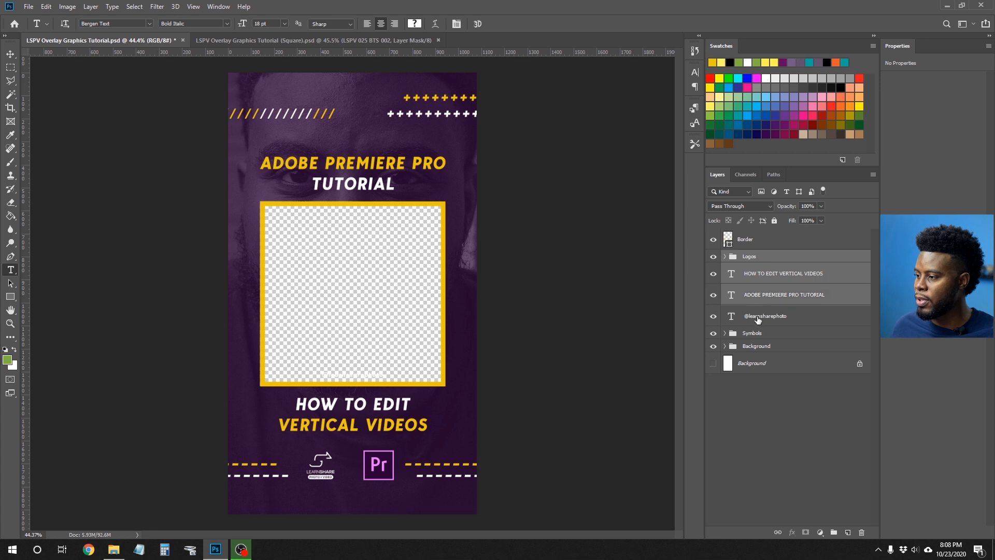
{"action": "left_click", "coordinate": [757, 317], "text": "shift"}
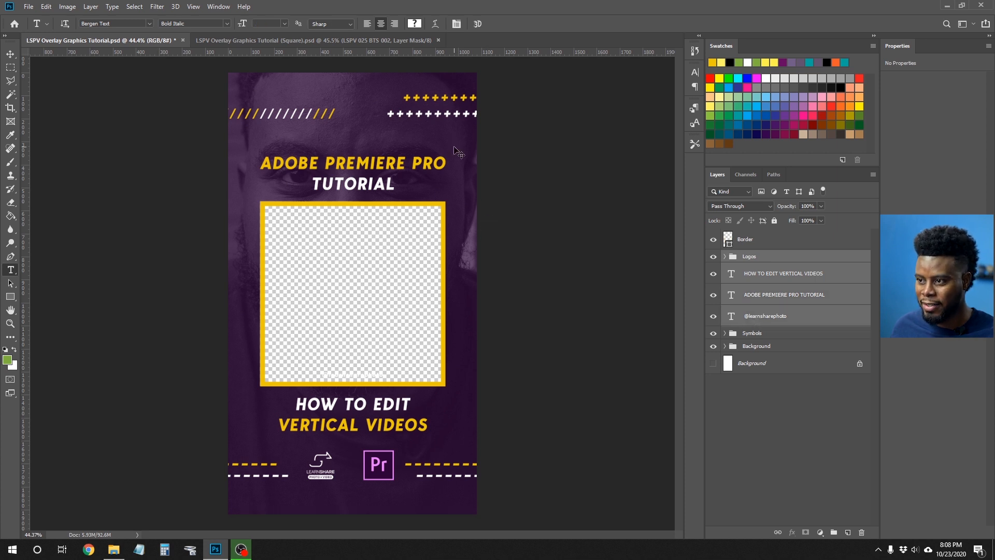
{"action": "left_click_drag", "start_coordinate": [458, 153], "coordinate": [347, 221]}
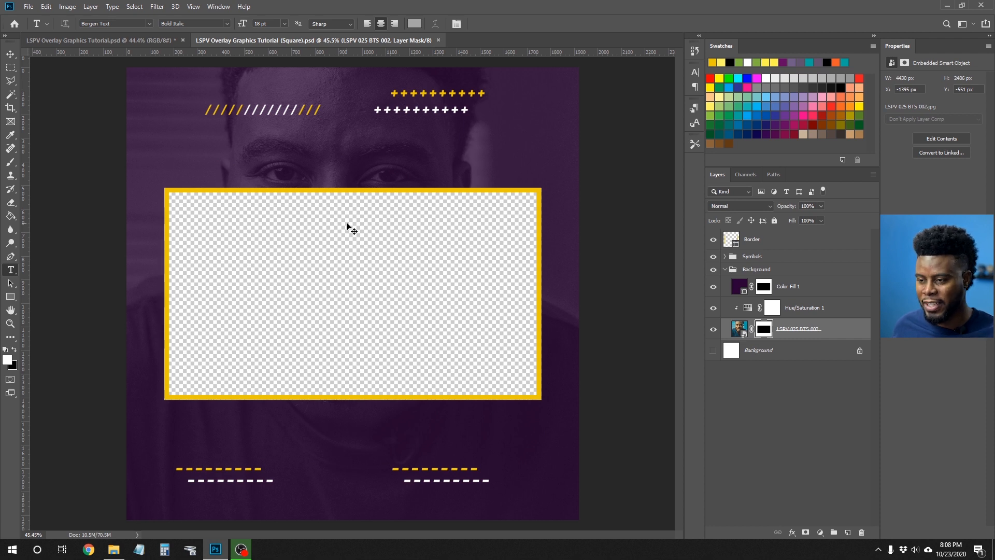
{"action": "left_click_drag", "start_coordinate": [349, 228], "coordinate": [349, 226]}
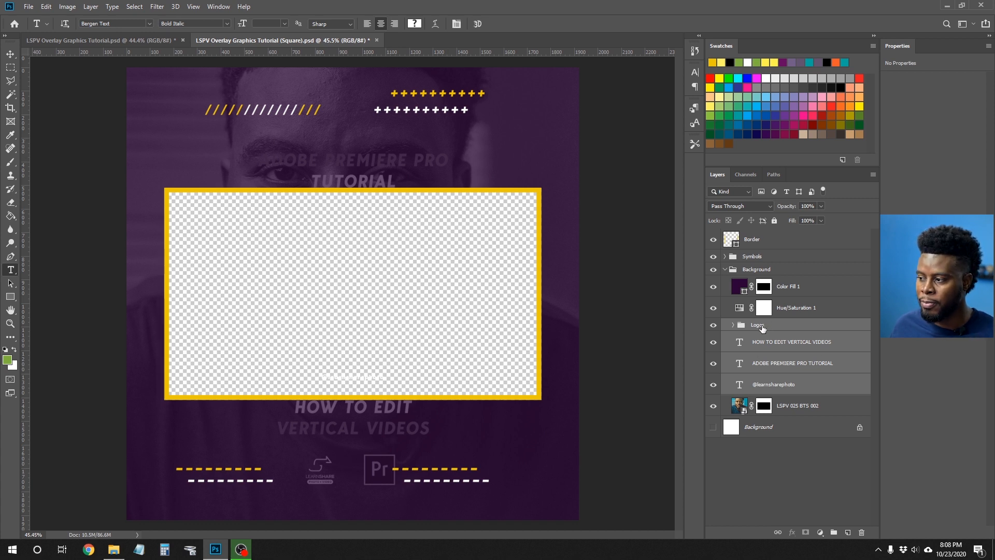
Move the copied logos and text layers directly beneath Border, collapse the Background group and save the square document
{"action": "left_click_drag", "start_coordinate": [763, 327], "coordinate": [764, 253]}
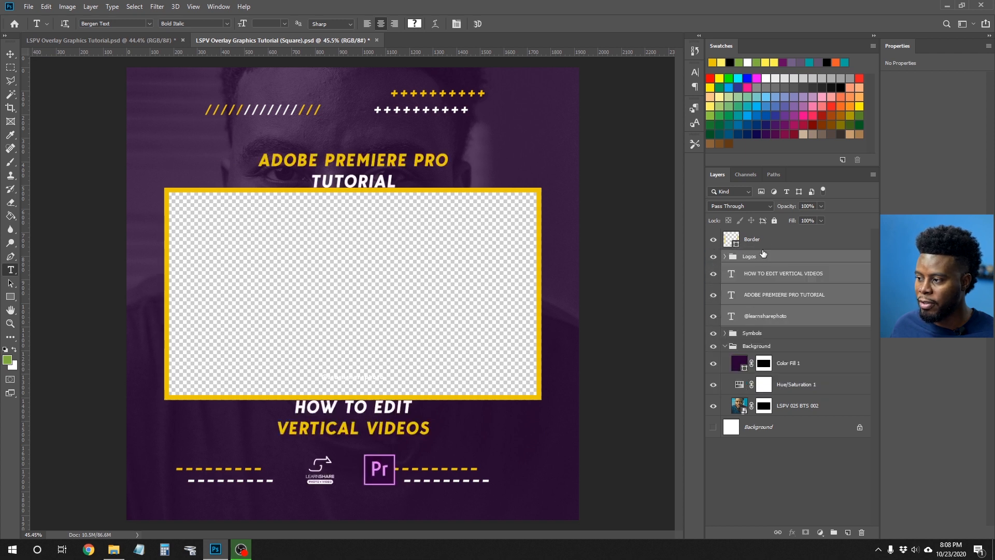
{"action": "left_click", "coordinate": [725, 346]}
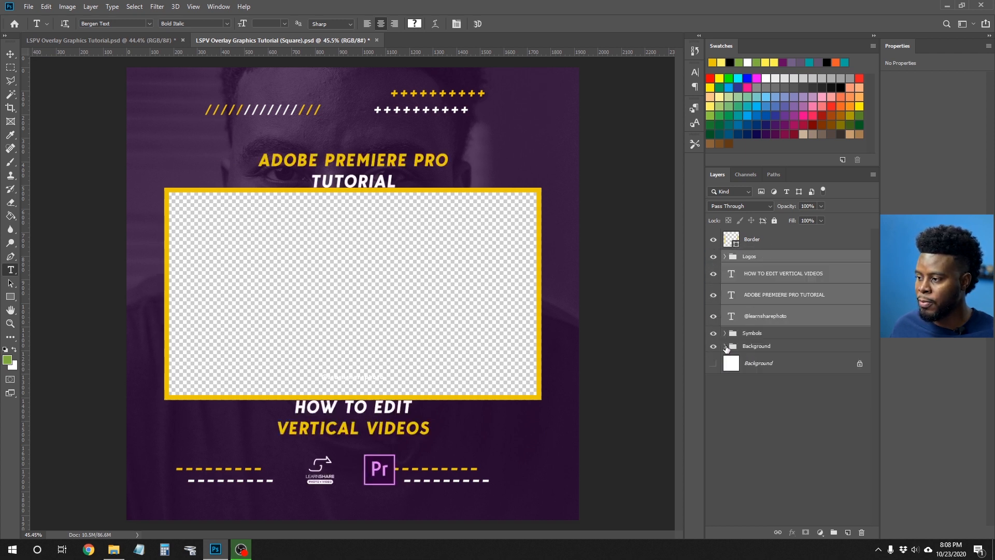
{"action": "left_click", "coordinate": [766, 346]}
{"action": "left_click", "coordinate": [766, 363]}
{"action": "key", "text": "ctrl+s"}
{"action": "left_click", "coordinate": [761, 316]}
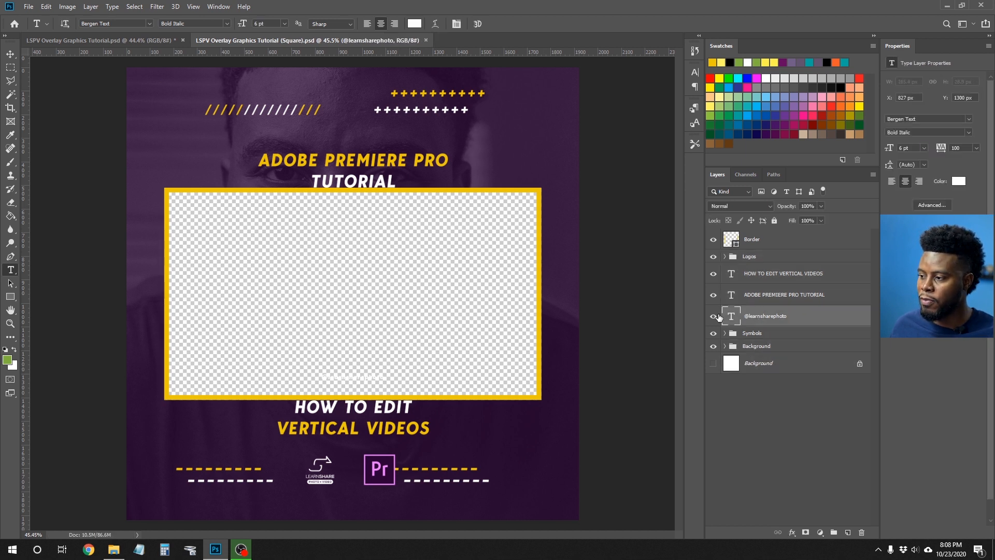
{"action": "double_click", "coordinate": [320, 377]}
{"action": "key", "text": "ctrl+Return"}
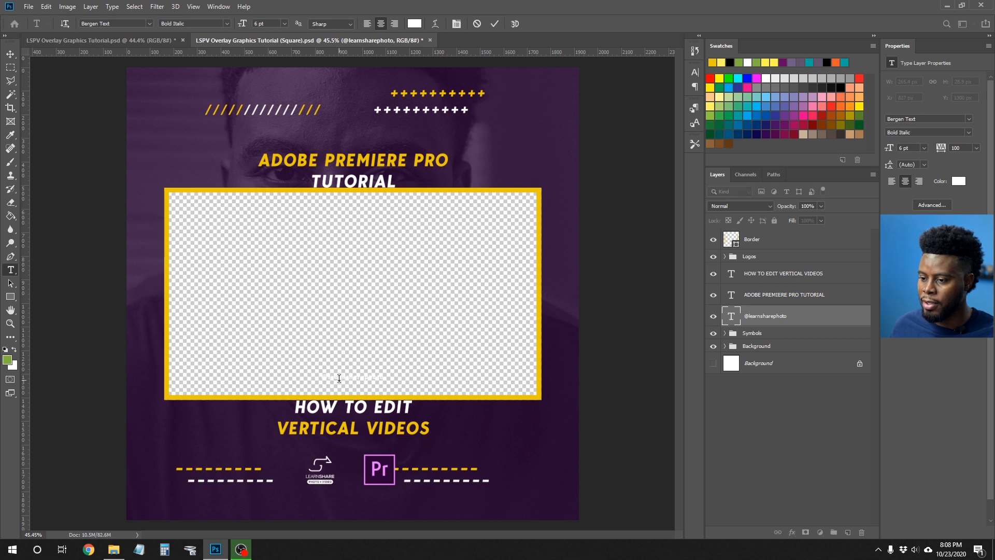
{"action": "key", "text": "v"}
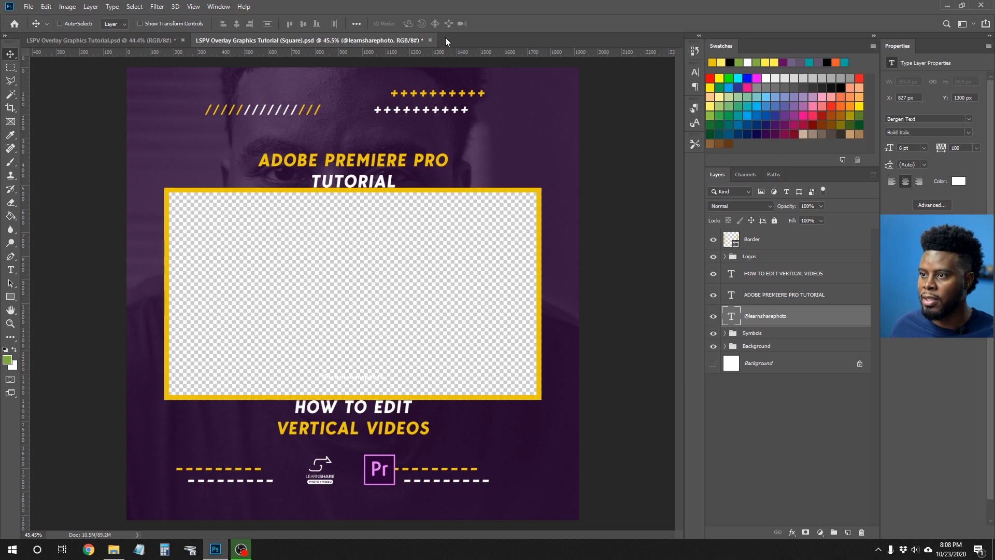
{"action": "key", "text": "t"}
{"action": "left_click", "coordinate": [414, 25]}
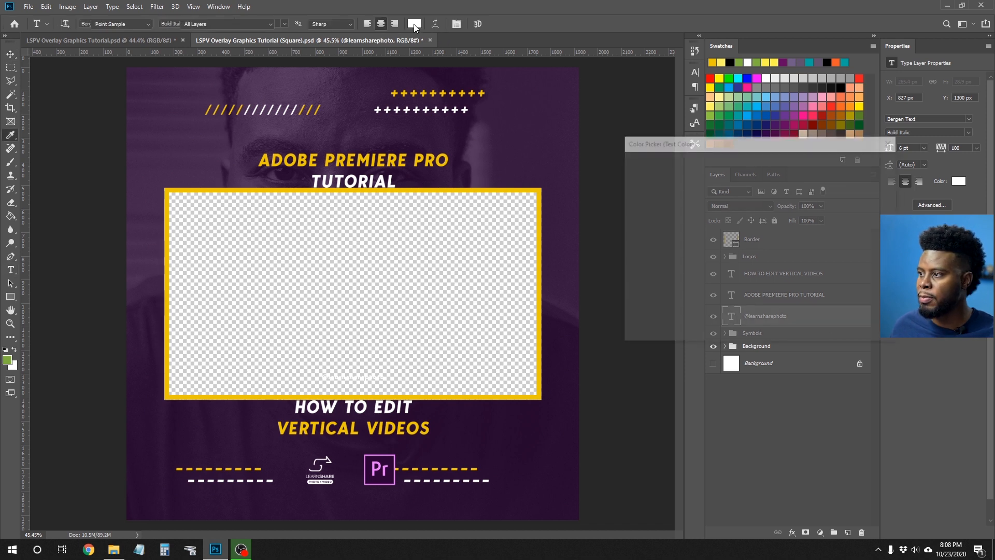
{"action": "left_click", "coordinate": [841, 88]}
{"action": "left_click", "coordinate": [863, 162]}
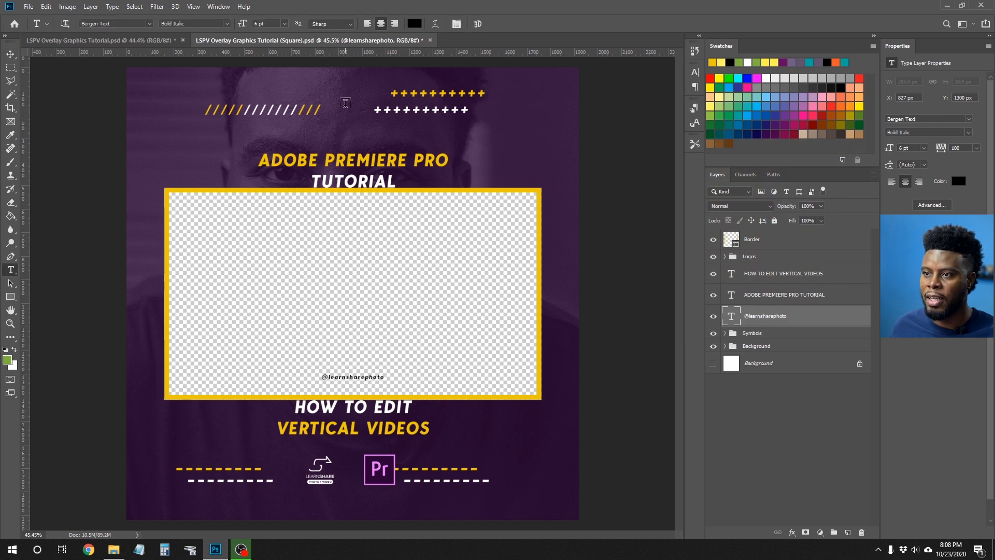
{"action": "type", "text": "8"}
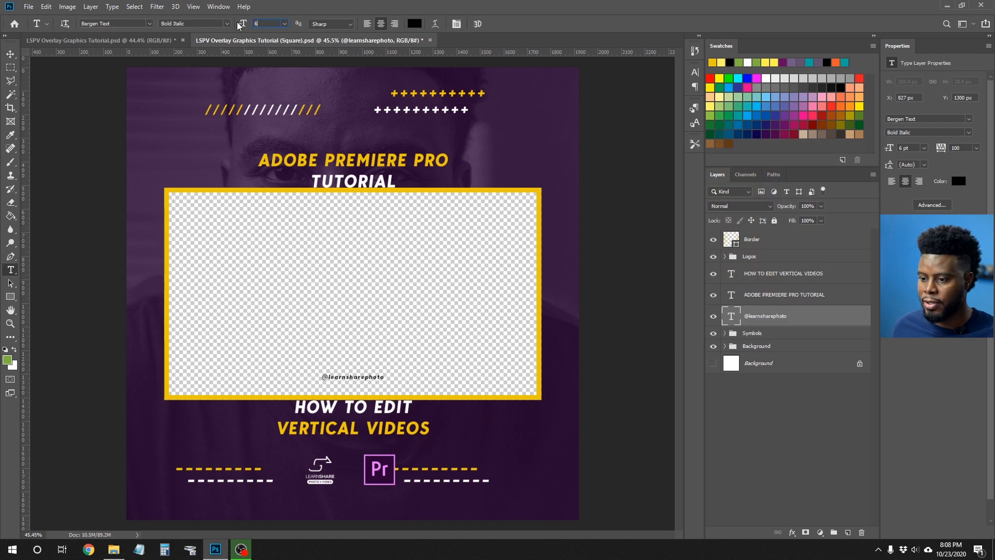
{"action": "type", "text": "v"}
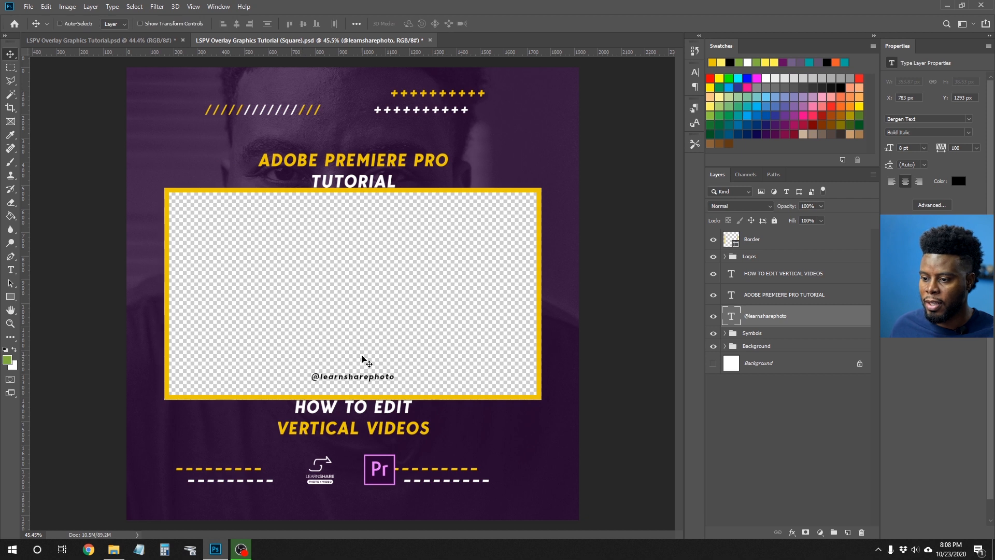
{"action": "key", "text": "shift+Down"}
{"action": "key", "text": "shift+Down"}
{"action": "key", "text": "shift+Down"}
{"action": "key", "text": "shift+Down"}
{"action": "key", "text": "shift+Down"}
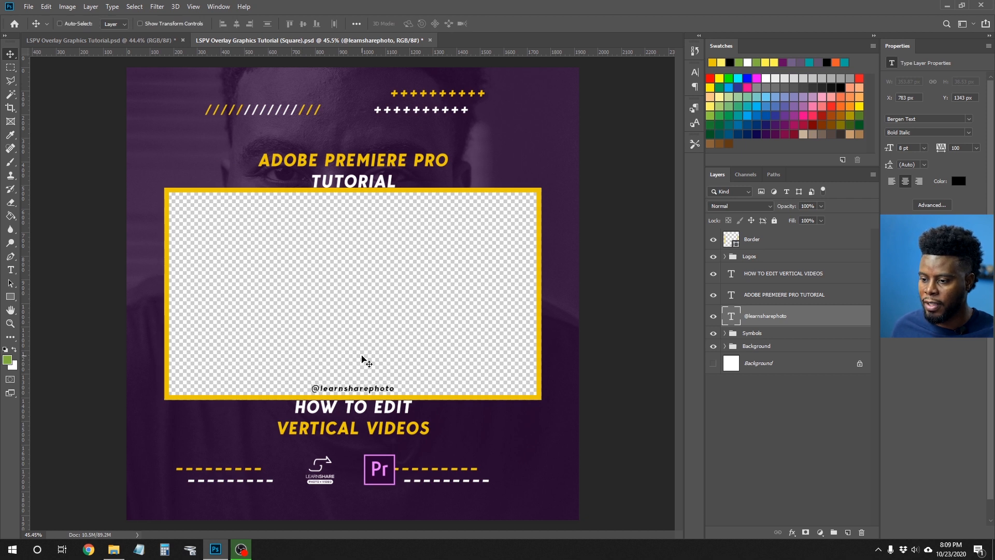
{"action": "key", "text": "t"}
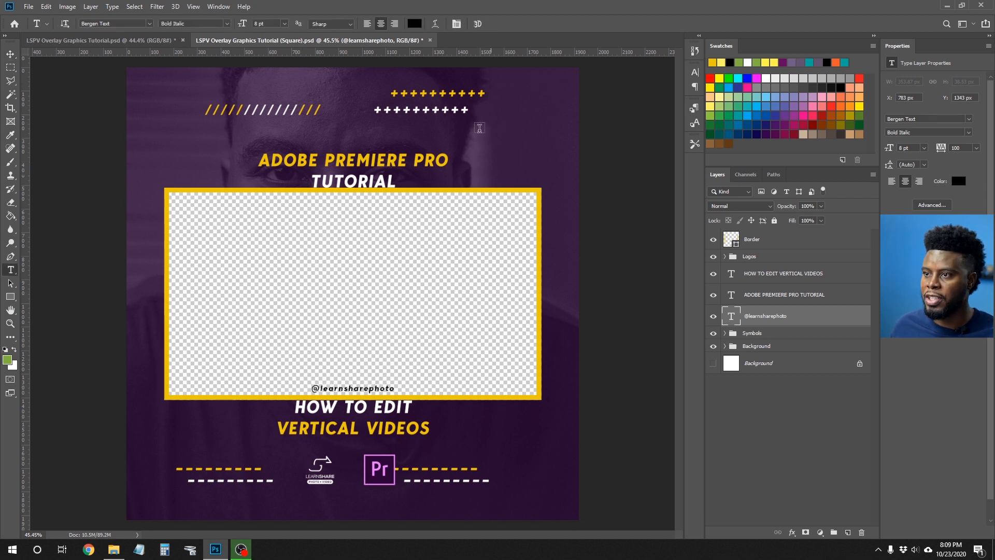
{"action": "left_click", "coordinate": [415, 24]}
{"action": "type", "text": "ffffff"}
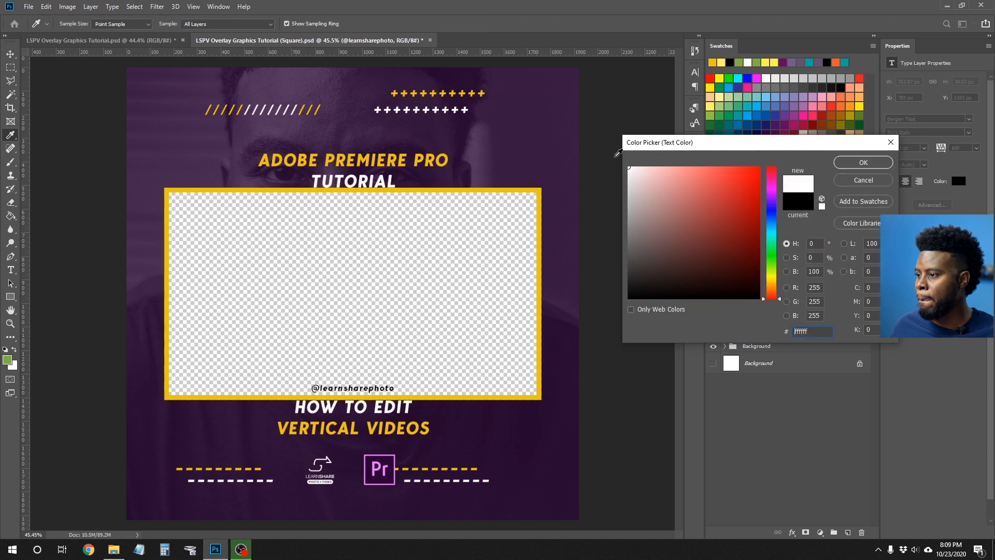
{"action": "key", "text": "Return"}
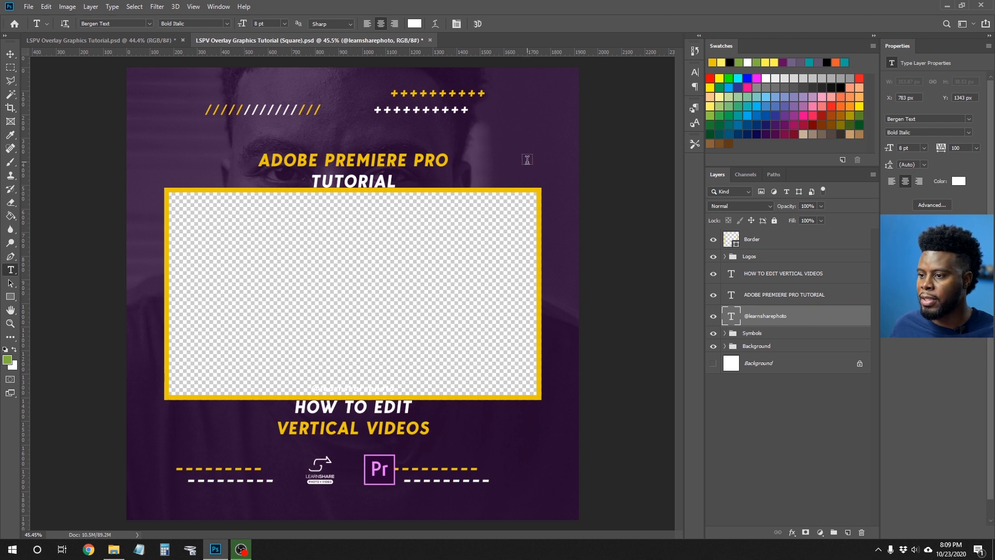
Join the ADOBE PREMIERE PRO TUTORIAL title onto one line and set all of its text to 24 pt
{"action": "left_click", "coordinate": [359, 157]}
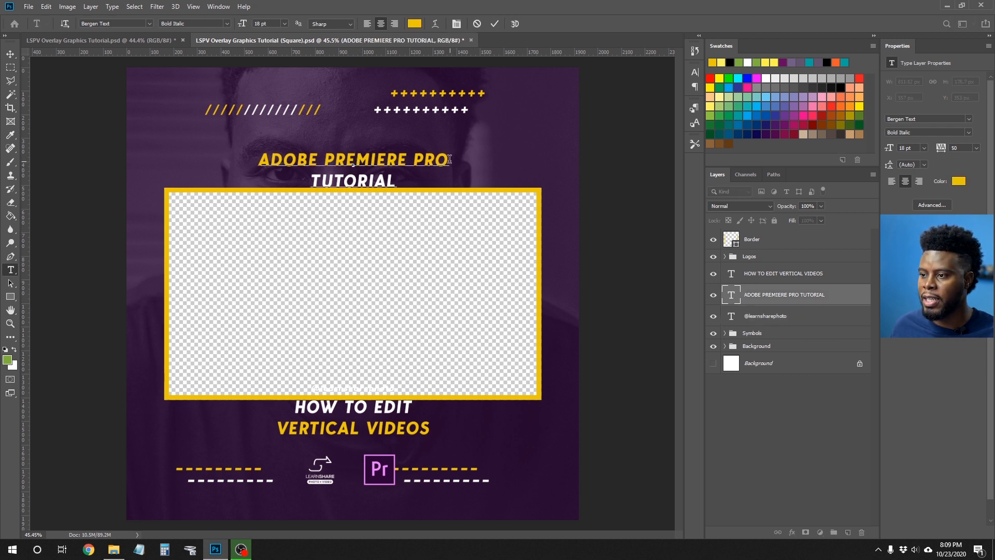
{"action": "key", "text": "Delete"}
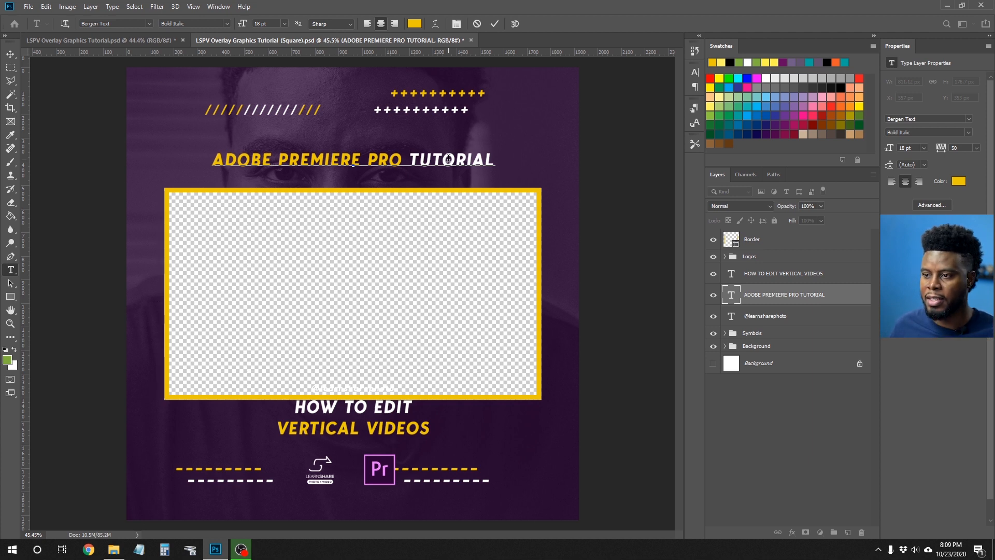
{"action": "key", "text": "ctrl+a"}
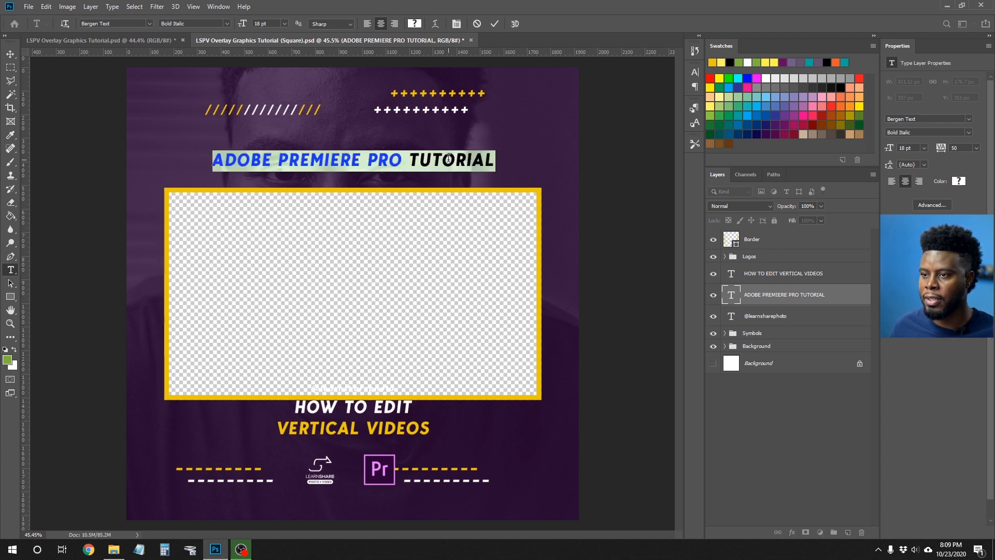
{"action": "key", "text": "Up"}
{"action": "key", "text": "Up"}
{"action": "key", "text": "Up"}
{"action": "key", "text": "Up"}
{"action": "key", "text": "Up"}
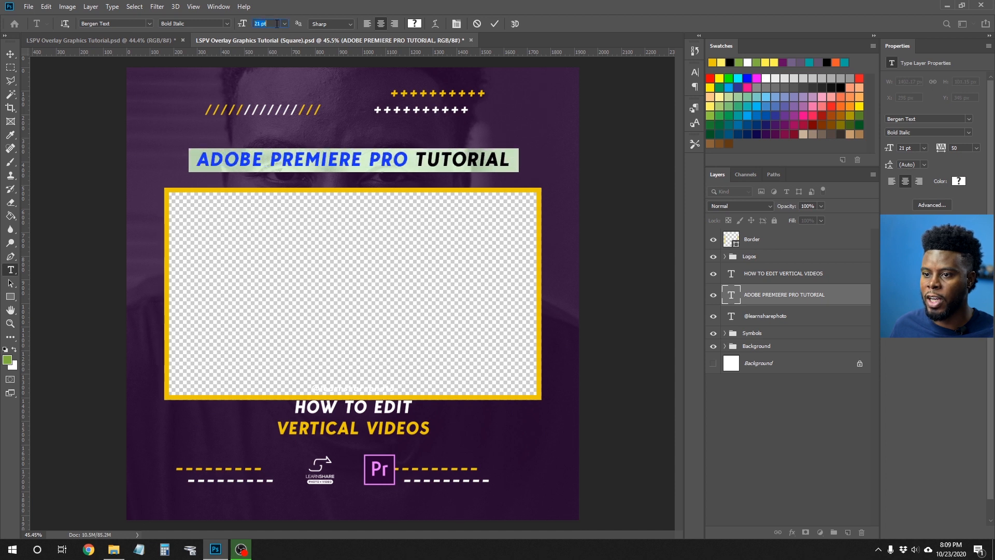
{"action": "key", "text": "Up"}
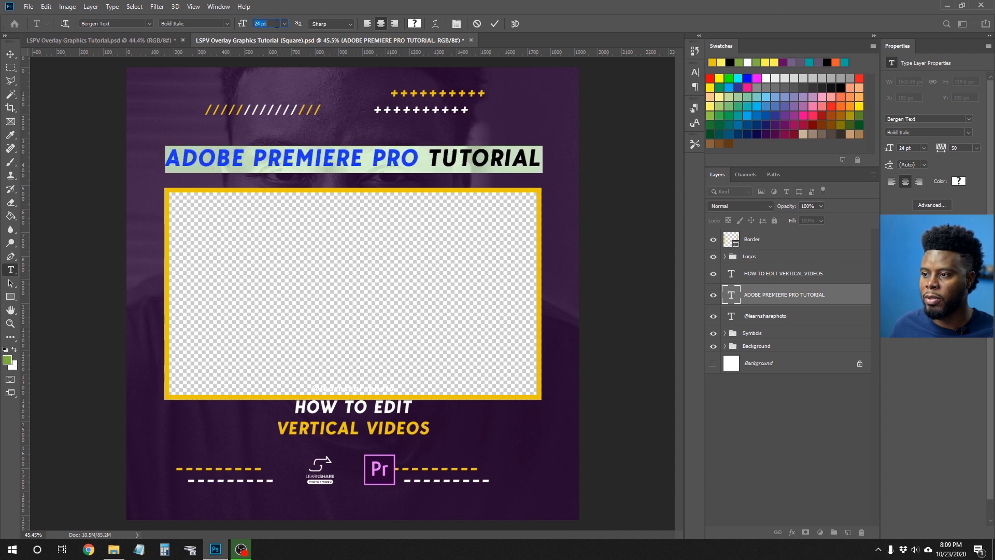
{"action": "key", "text": "ctrl+Return"}
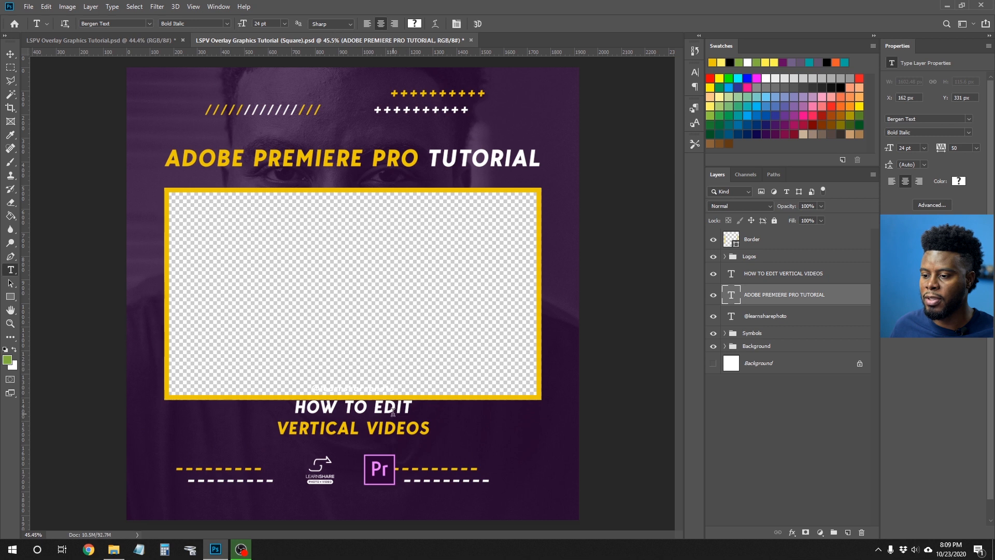
Join the HOW TO EDIT VERTICAL VIDEOS title onto one line and set all of its text to 24 pt
{"action": "left_click", "coordinate": [413, 407]}
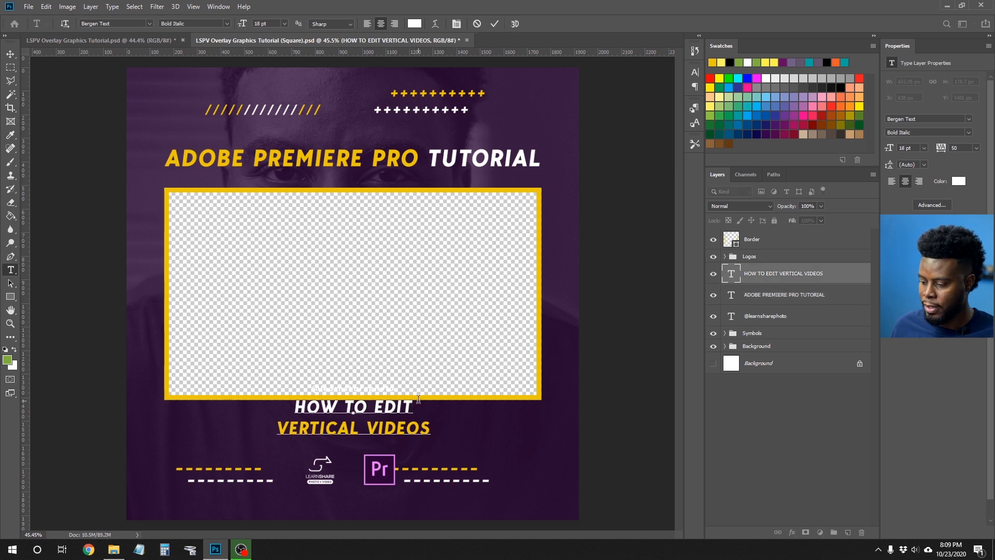
{"action": "key", "text": "Delete"}
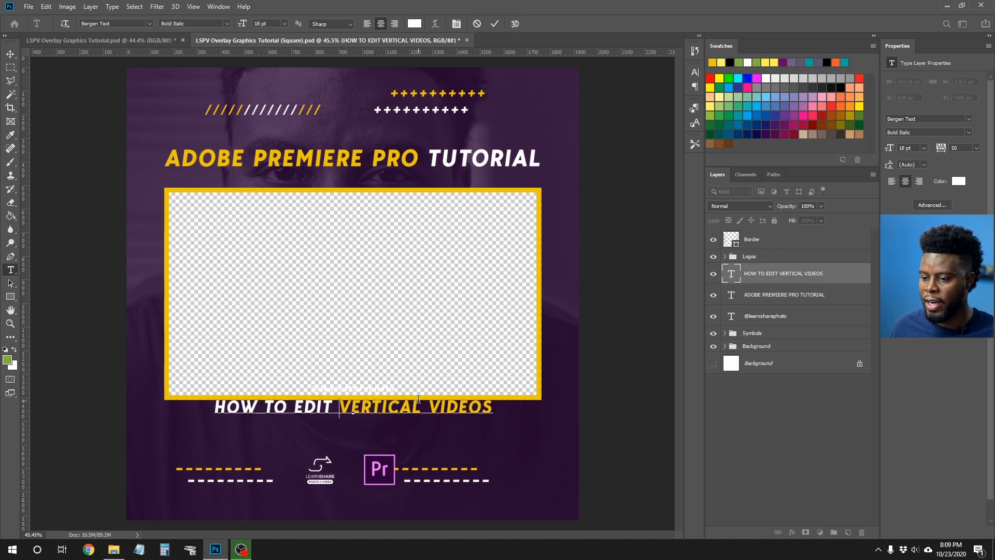
{"action": "key", "text": "ctrl+a"}
{"action": "scroll", "coordinate": [272, 24], "scroll_direction": "up", "scroll_amount": 6}
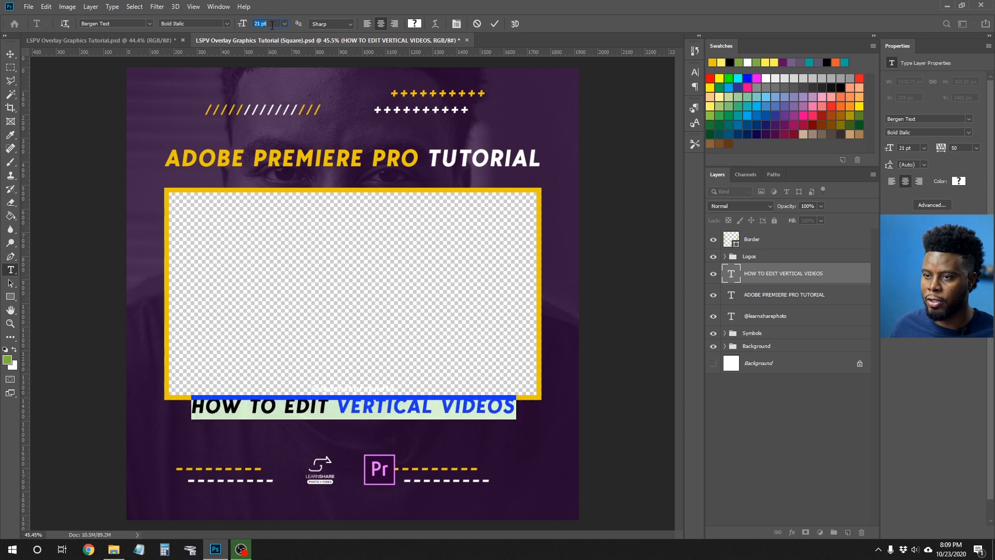
{"action": "key", "text": "ctrl+Return"}
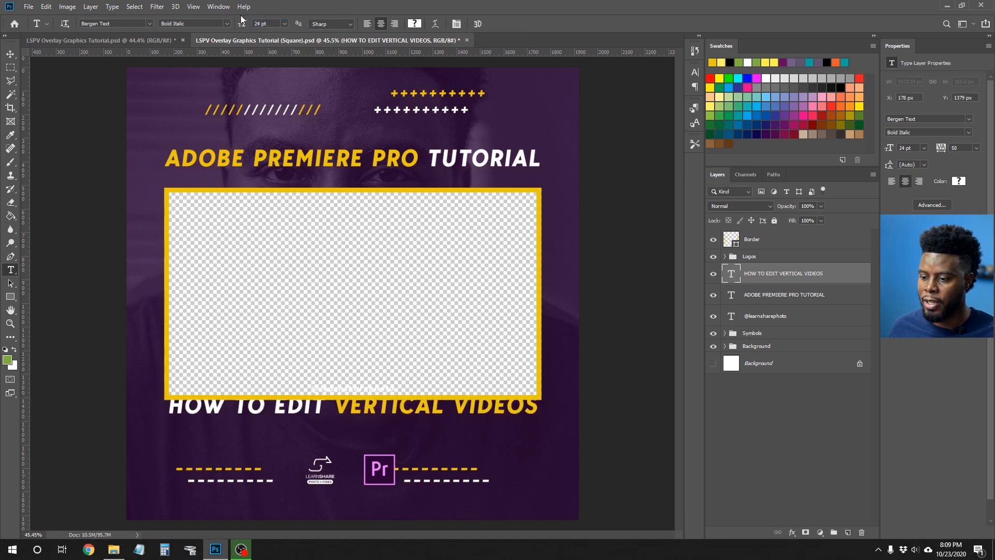
Move the HOW TO EDIT VERTICAL VIDEOS title down 110 px, clear of the border, and save the square document
{"action": "key", "text": "v"}
{"action": "key", "text": "shift+Down"}
{"action": "key", "text": "shift+Down"}
{"action": "key", "text": "shift+Down"}
{"action": "key", "text": "shift+Down"}
{"action": "key", "text": "shift+Down"}
{"action": "key", "text": "shift+Down"}
{"action": "key", "text": "shift+Down"}
{"action": "key", "text": "shift+Down"}
{"action": "key", "text": "shift+Down"}
{"action": "key", "text": "shift+Down"}
{"action": "key", "text": "shift+Down"}
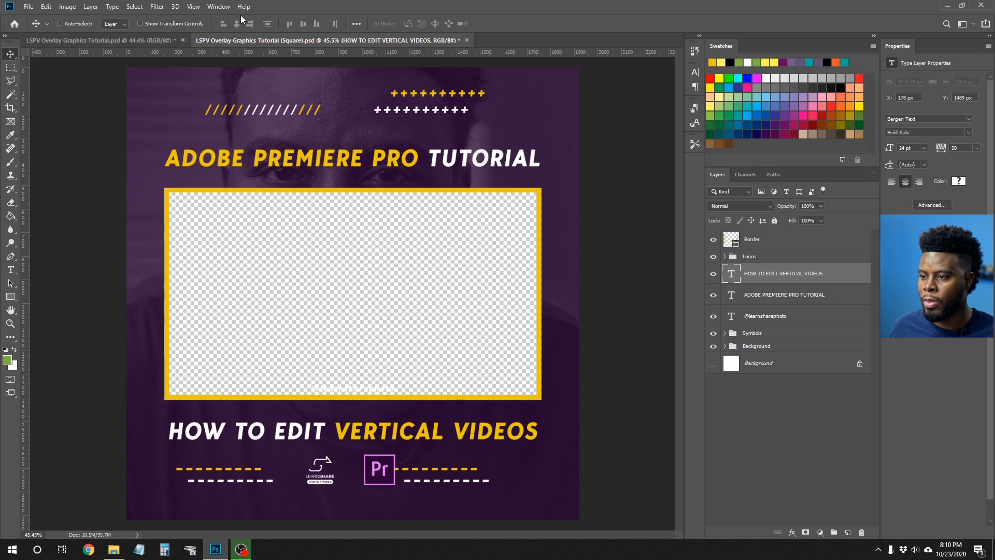
{"action": "scroll", "coordinate": [368, 257], "scroll_direction": "down", "scroll_amount": 1}
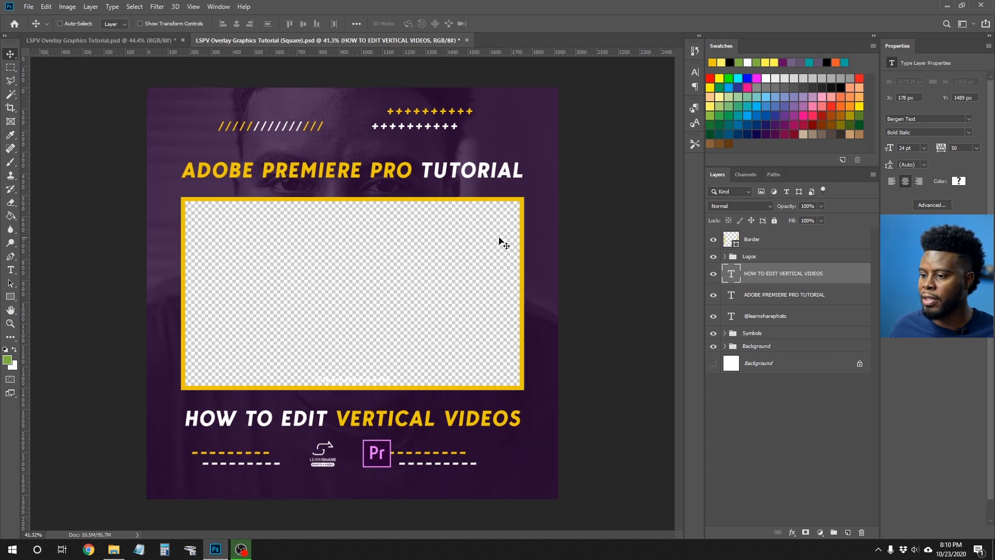
{"action": "key", "text": "ctrl+s"}
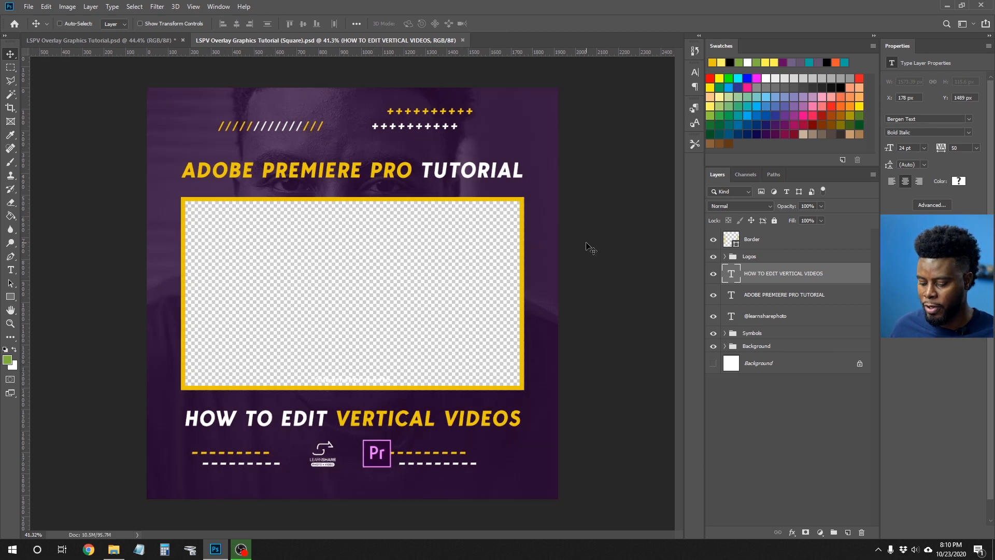
{"action": "key", "text": "f"}
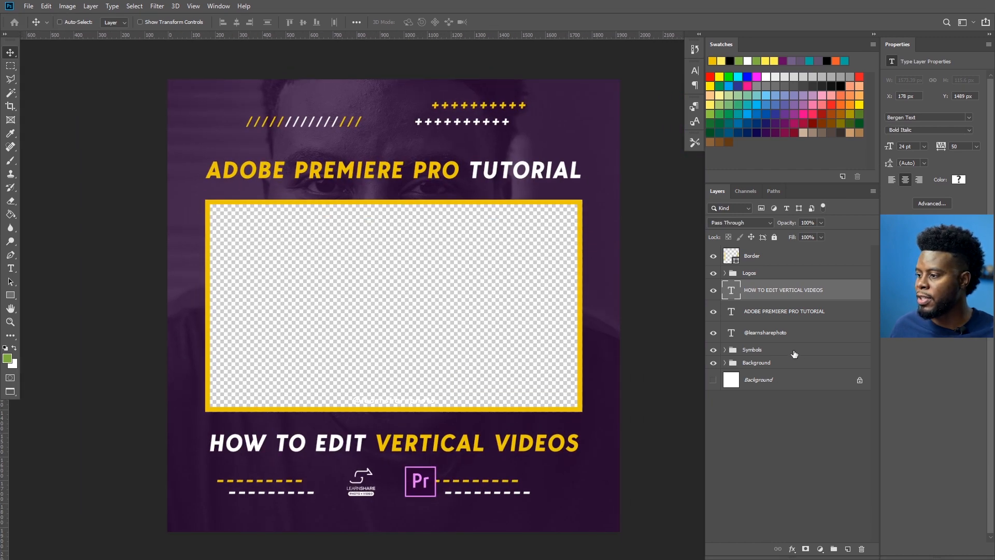
{"action": "left_click", "coordinate": [795, 353]}
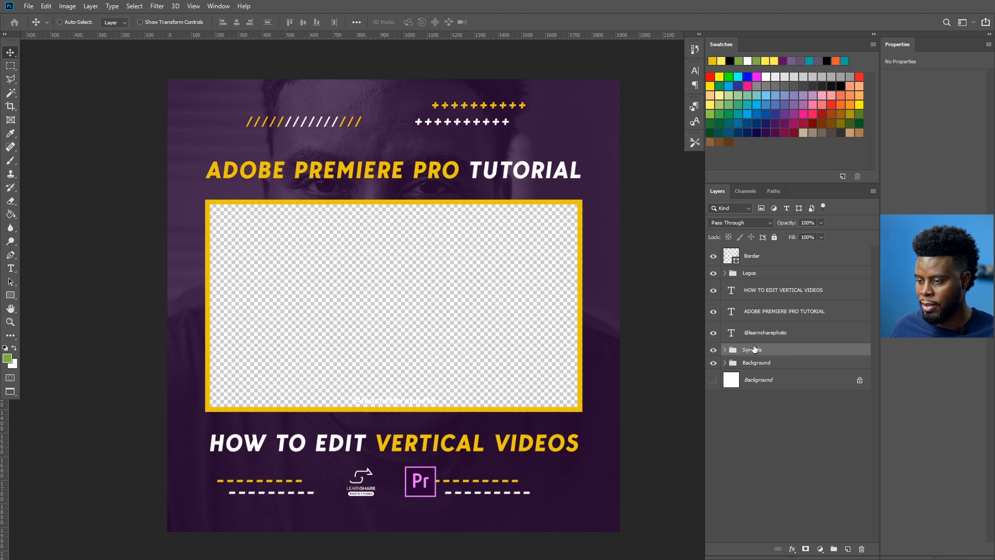
{"action": "left_click", "coordinate": [726, 352]}
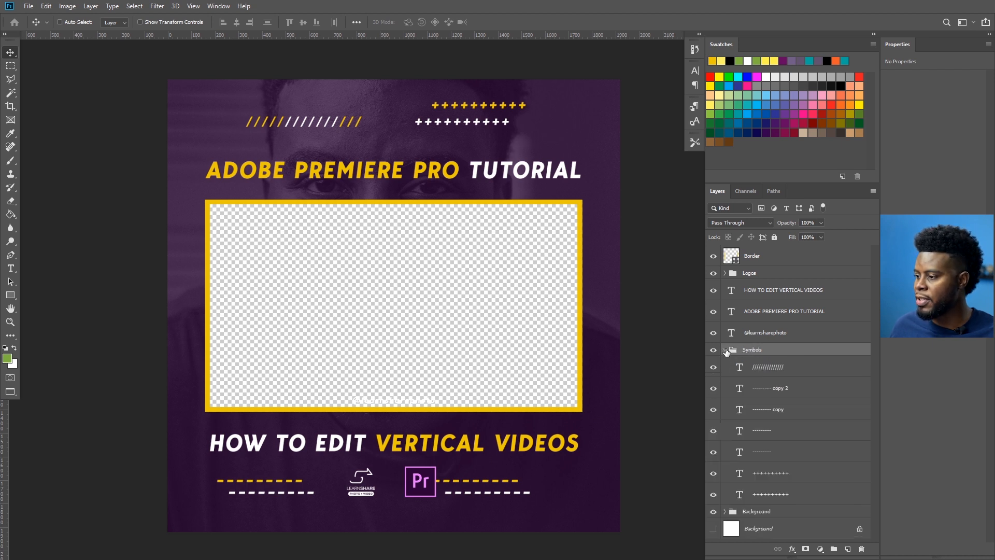
{"action": "left_click", "coordinate": [785, 366]}
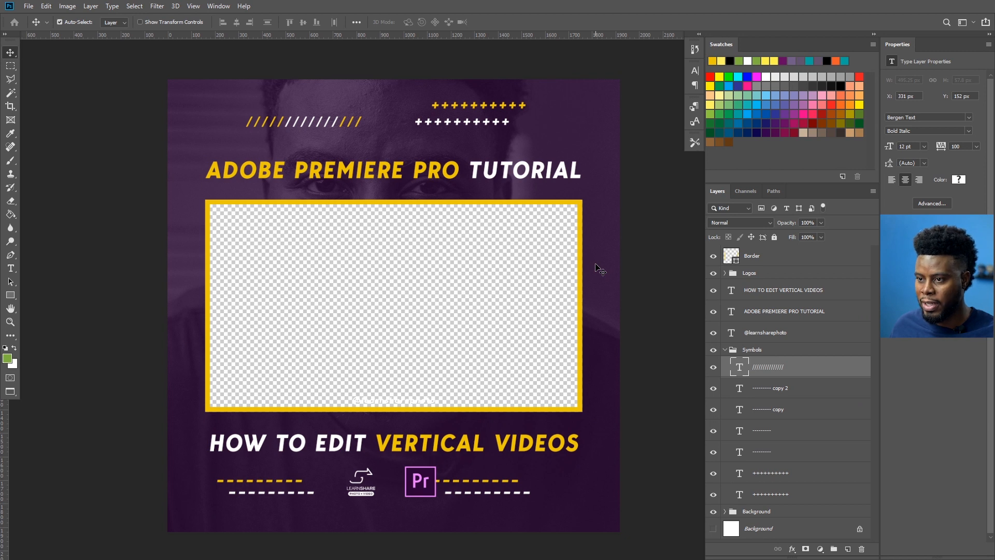
{"action": "key", "text": "ctrl+t"}
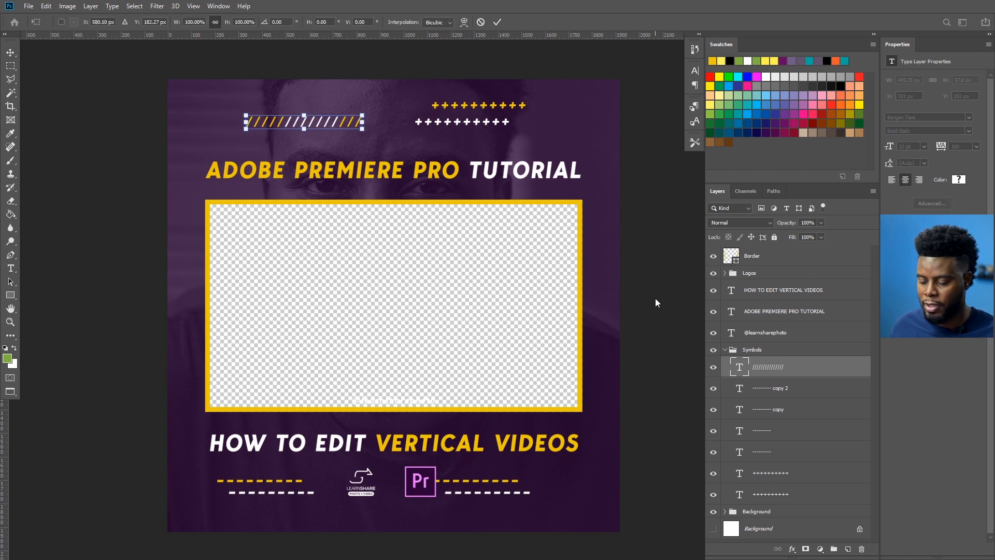
{"action": "key", "text": "Return"}
Try to scale the whole Symbols group up with Free Transform, first to 120% and then to about 112%
{"action": "left_click", "coordinate": [724, 351]}
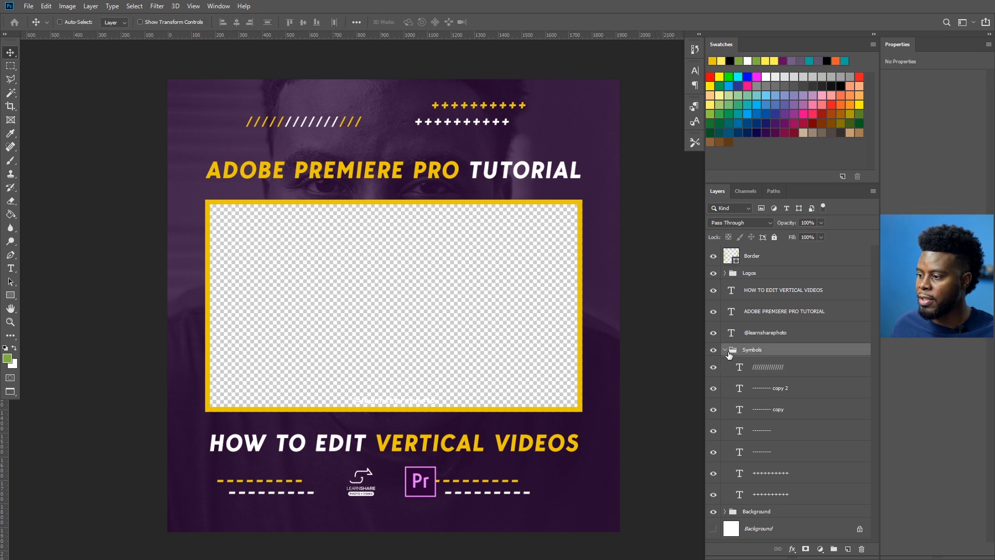
{"action": "left_click", "coordinate": [725, 351]}
{"action": "key", "text": "ctrl+t"}
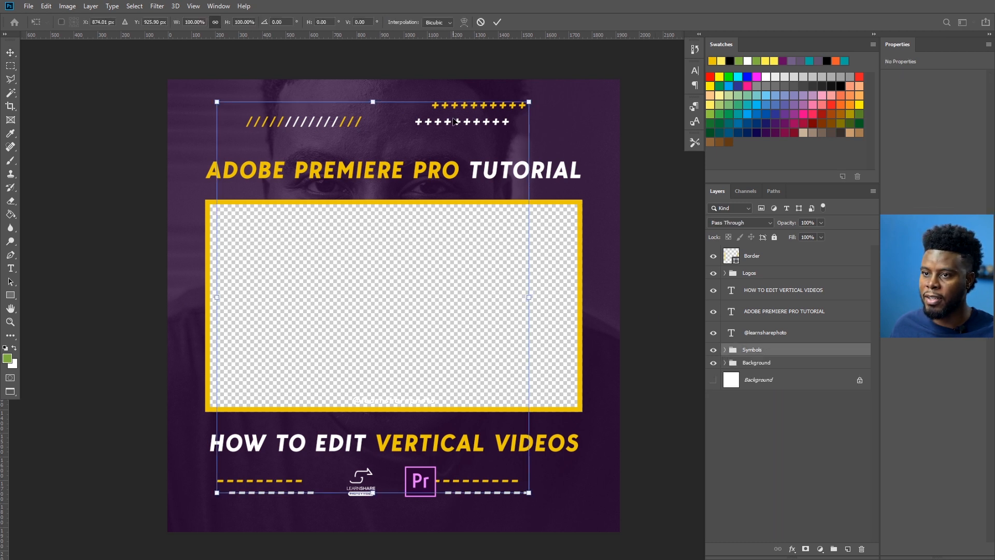
{"action": "left_click", "coordinate": [195, 22]}
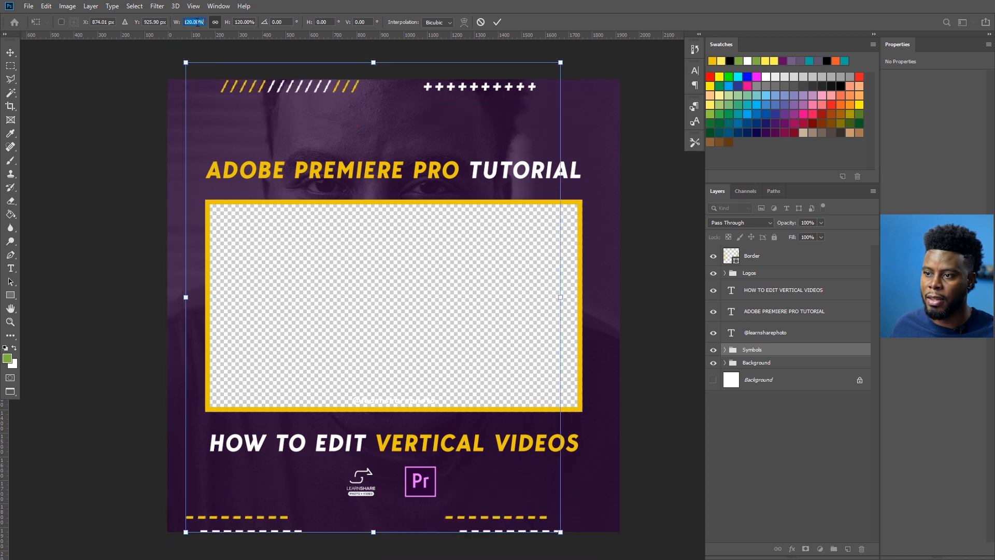
{"action": "left_click_drag", "start_coordinate": [530, 103], "coordinate": [581, 113]}
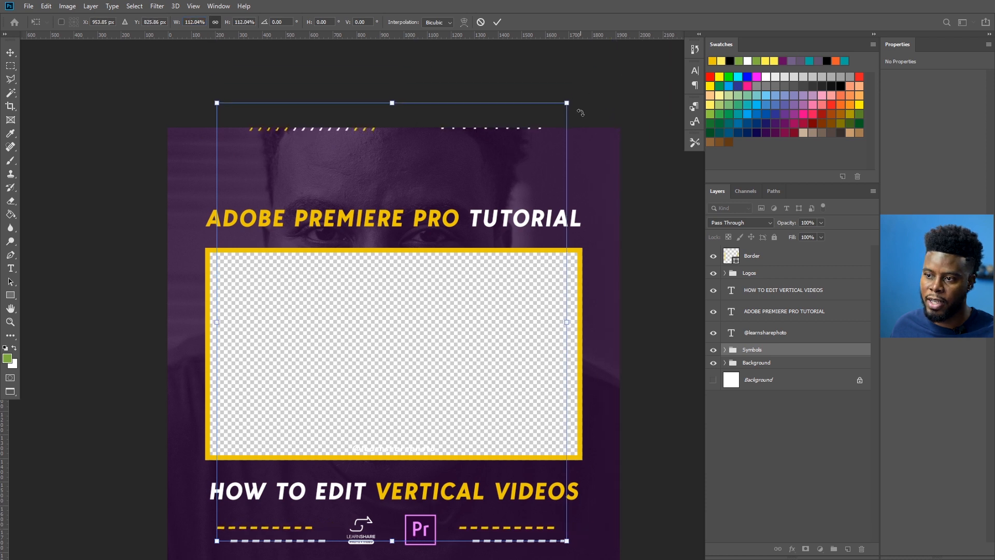
{"action": "key", "text": "Return"}
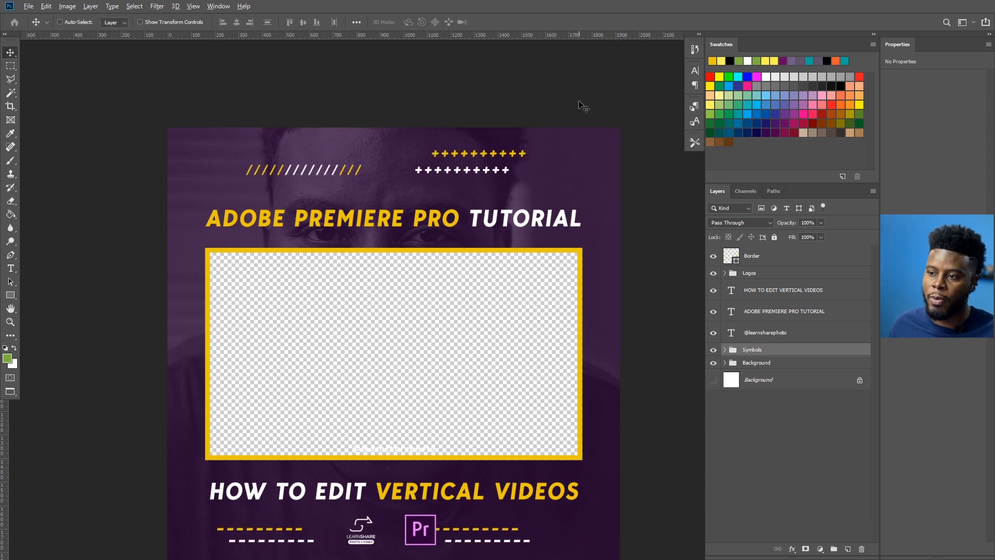
Set the row of slashes in the Symbols group to 20 pt and move it up so it runs off the canvas's left edge
{"action": "scroll", "coordinate": [581, 107], "scroll_direction": "down", "scroll_amount": 1}
{"action": "scroll", "coordinate": [542, 174], "scroll_direction": "down", "scroll_amount": 1}
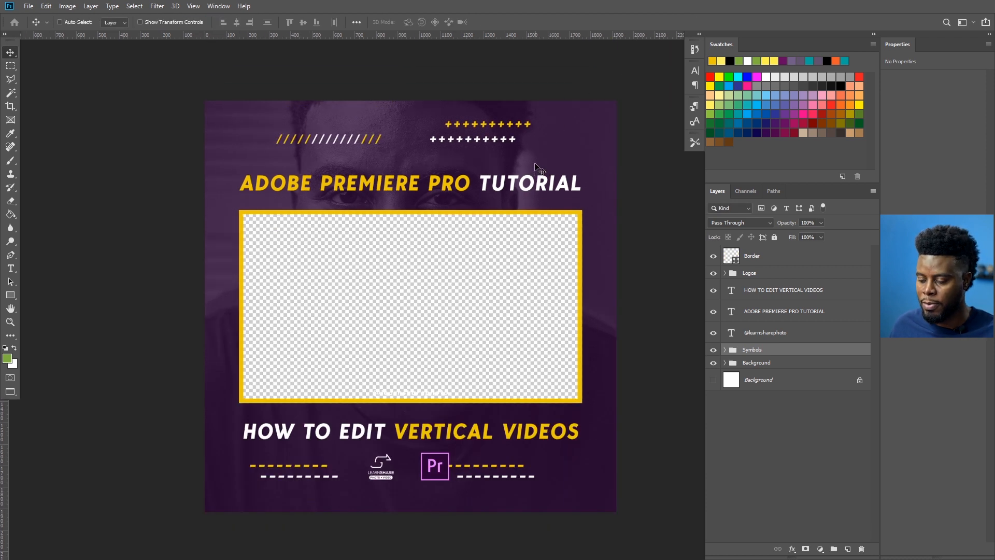
{"action": "scroll", "coordinate": [540, 168], "scroll_direction": "right", "scroll_amount": 1}
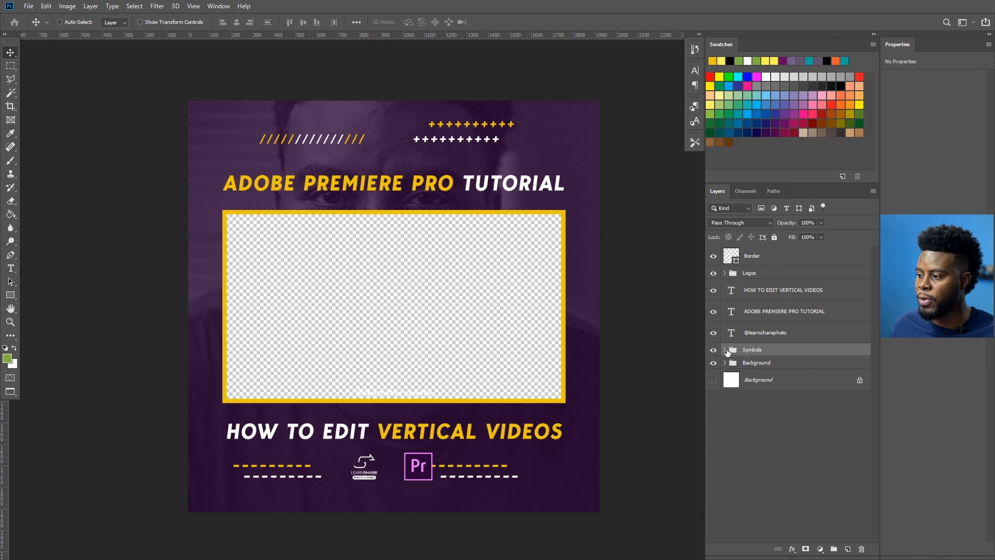
{"action": "left_click", "coordinate": [725, 350]}
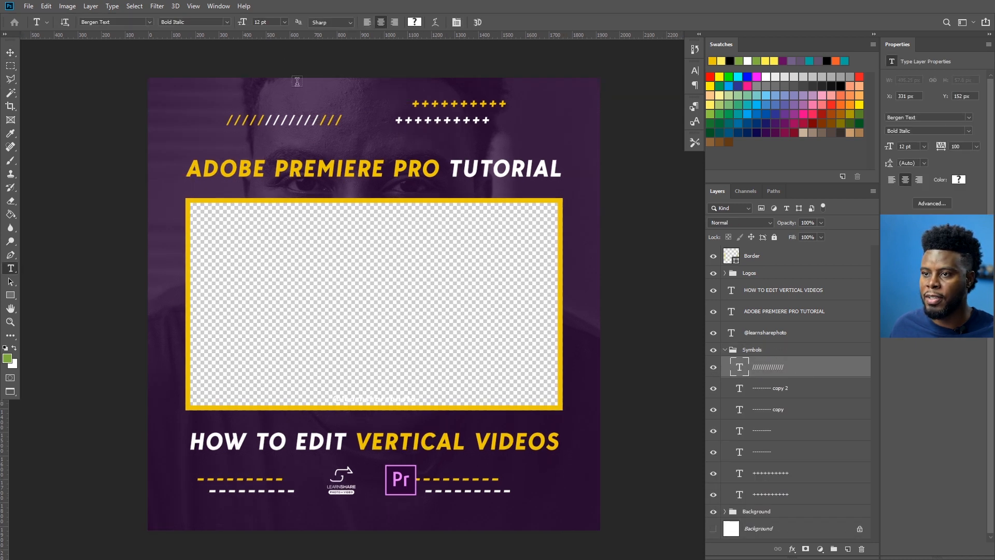
{"action": "left_click_drag", "start_coordinate": [269, 22], "coordinate": [229, 21]}
{"action": "type", "text": "20"}
{"action": "key", "text": "Return"}
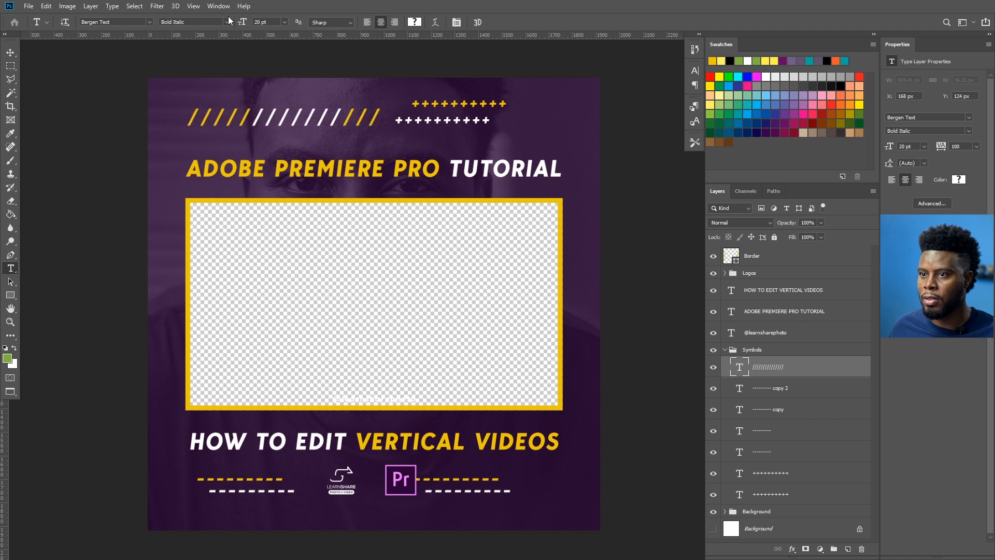
{"action": "key", "text": "v"}
{"action": "left_click_drag", "start_coordinate": [318, 109], "coordinate": [252, 110]}
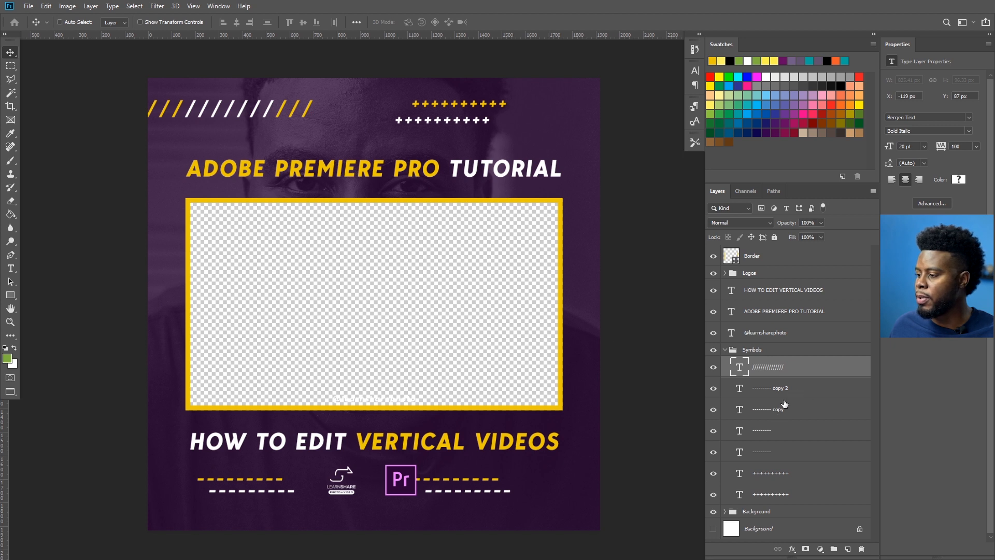
Enlarge both rows of plus signs together to about 27 pt and place them running off the canvas's right edge near the top
{"action": "left_click", "coordinate": [775, 472]}
{"action": "left_click", "coordinate": [775, 494], "text": "shift"}
{"action": "key", "text": "ctrl+t"}
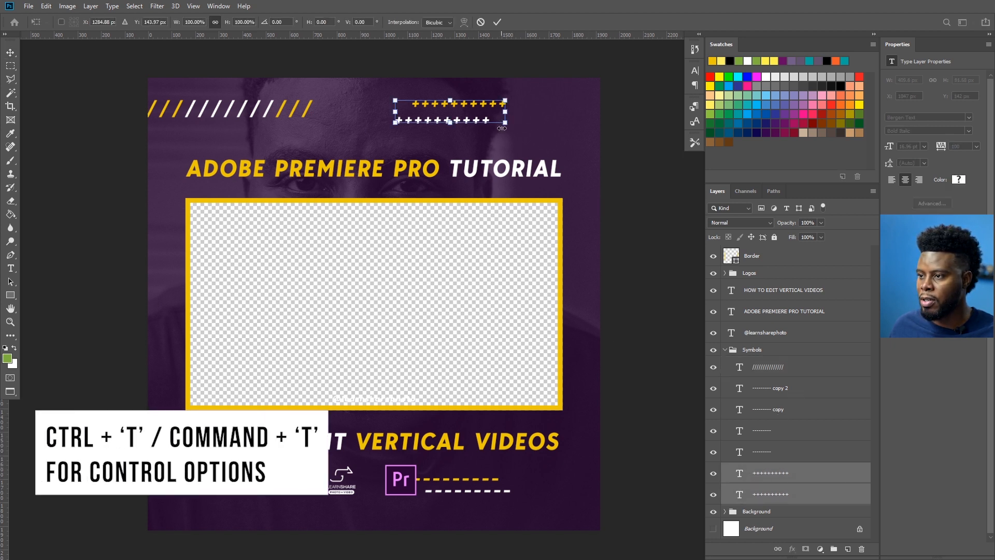
{"action": "left_click_drag", "start_coordinate": [507, 122], "coordinate": [571, 119]}
{"action": "key", "text": "Return"}
{"action": "scroll", "coordinate": [508, 125], "scroll_direction": "down", "scroll_amount": 1}
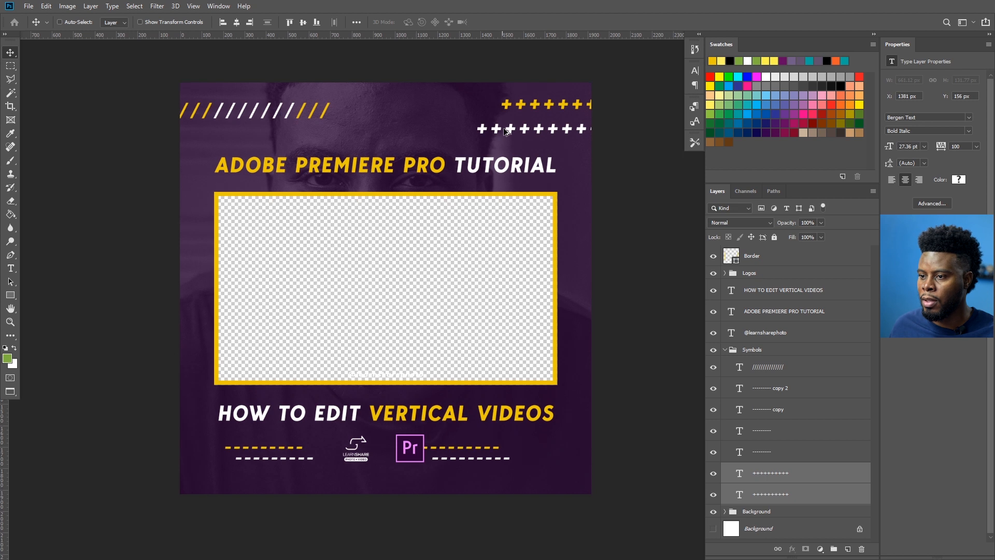
Scale the four rows of dashes in the Symbols group together to 160% with Free Transform
{"action": "scroll", "coordinate": [423, 407], "scroll_direction": "up", "scroll_amount": 1}
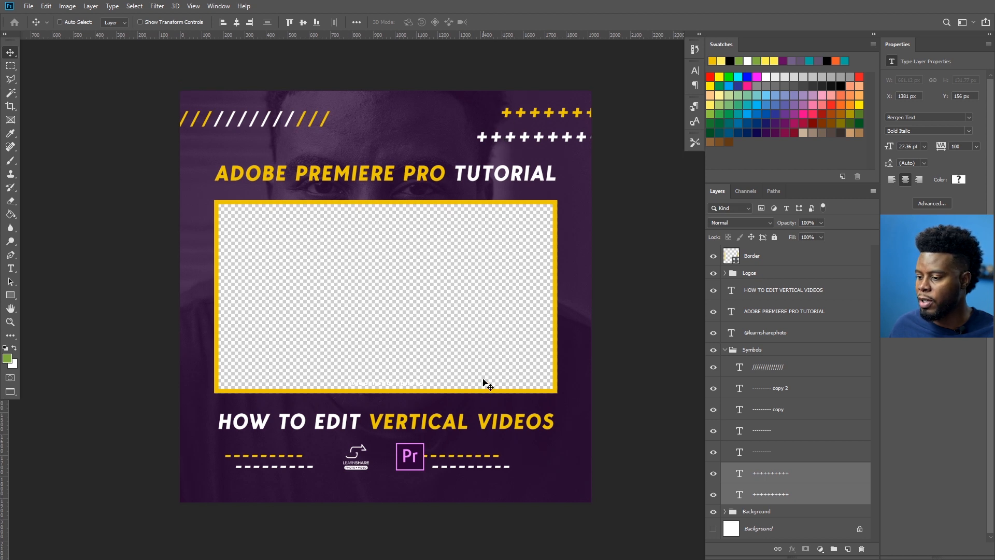
{"action": "left_click", "coordinate": [770, 436]}
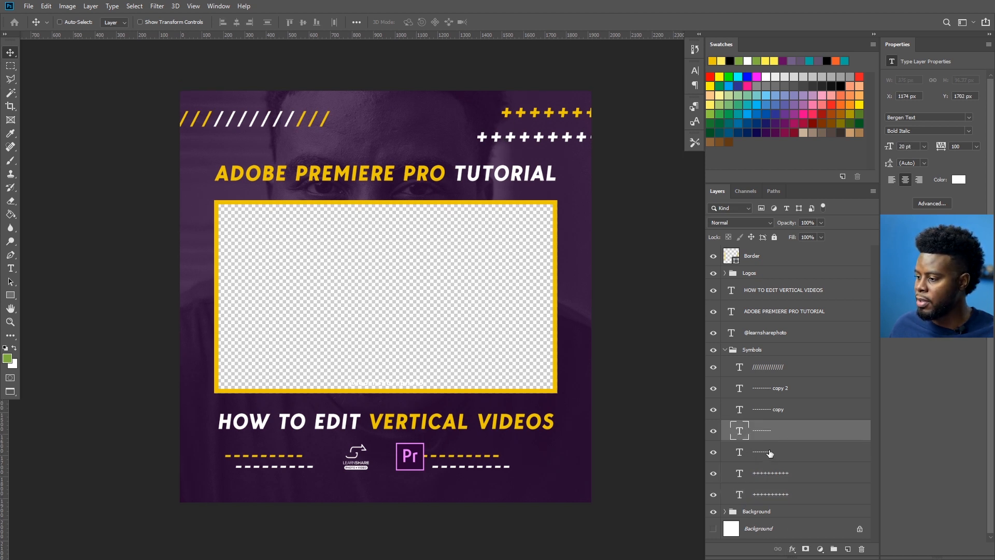
{"action": "left_click", "coordinate": [771, 452]}
{"action": "left_click", "coordinate": [764, 393], "text": "shift"}
{"action": "key", "text": "ctrl+t"}
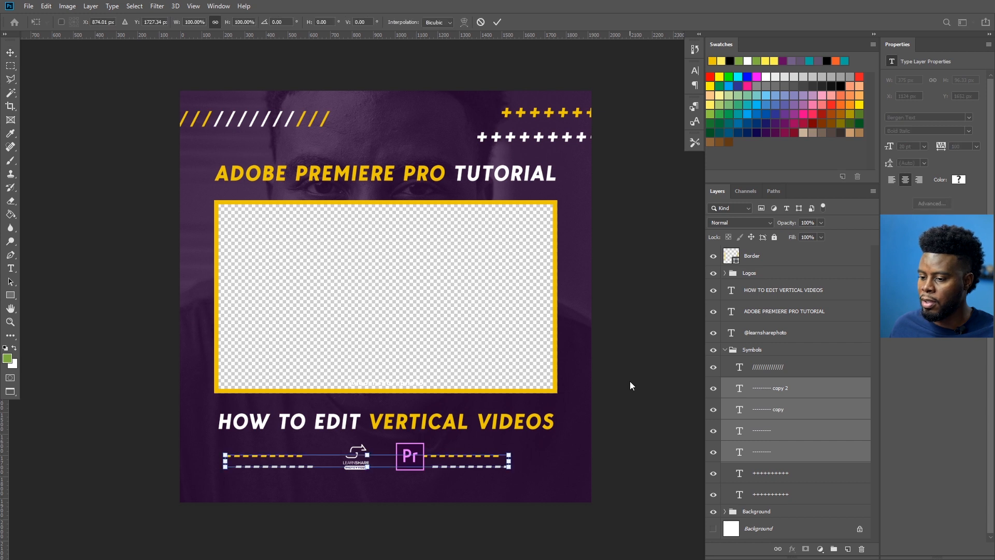
{"action": "key", "text": "shift+Up"}
{"action": "key", "text": "shift+Up"}
{"action": "key", "text": "shift+Up"}
{"action": "key", "text": "shift+Up"}
{"action": "key", "text": "shift+Up"}
{"action": "key", "text": "shift+Up"}
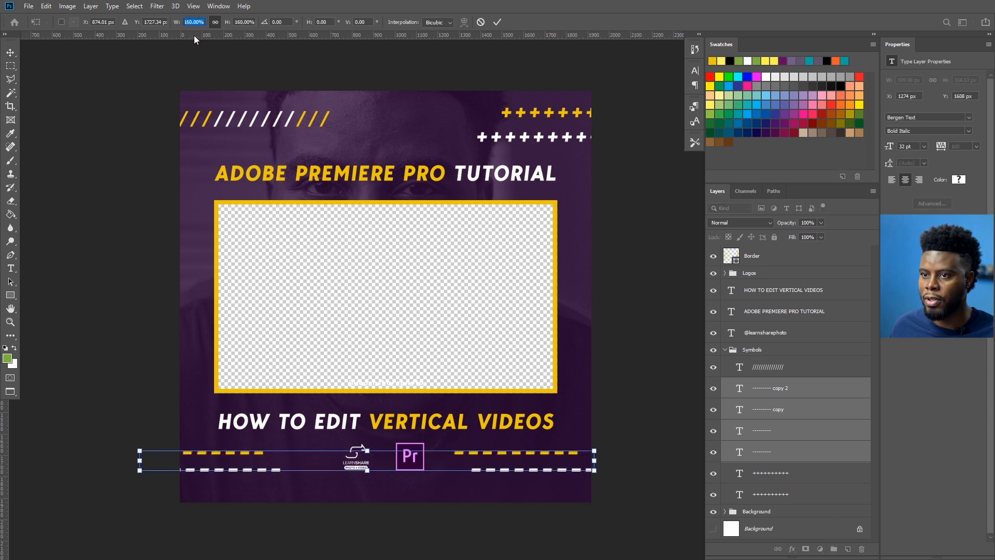
{"action": "key", "text": "Return"}
Move the four dash rows about 86 px right and 47 px down so they run off both canvas edges, and collapse the Symbols group
{"action": "left_click_drag", "start_coordinate": [521, 457], "coordinate": [522, 469]}
{"action": "left_click_drag", "start_coordinate": [509, 469], "coordinate": [527, 468]}
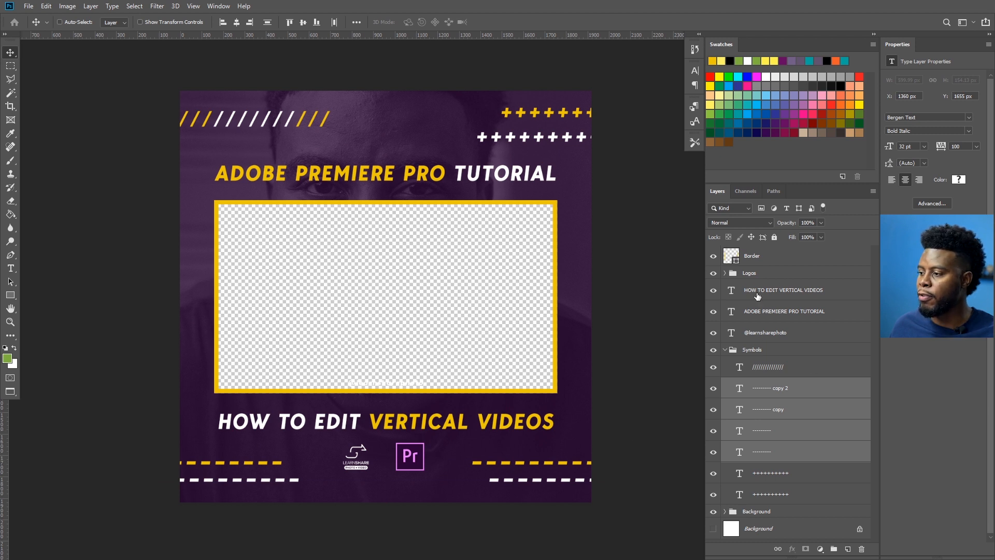
{"action": "left_click", "coordinate": [725, 350]}
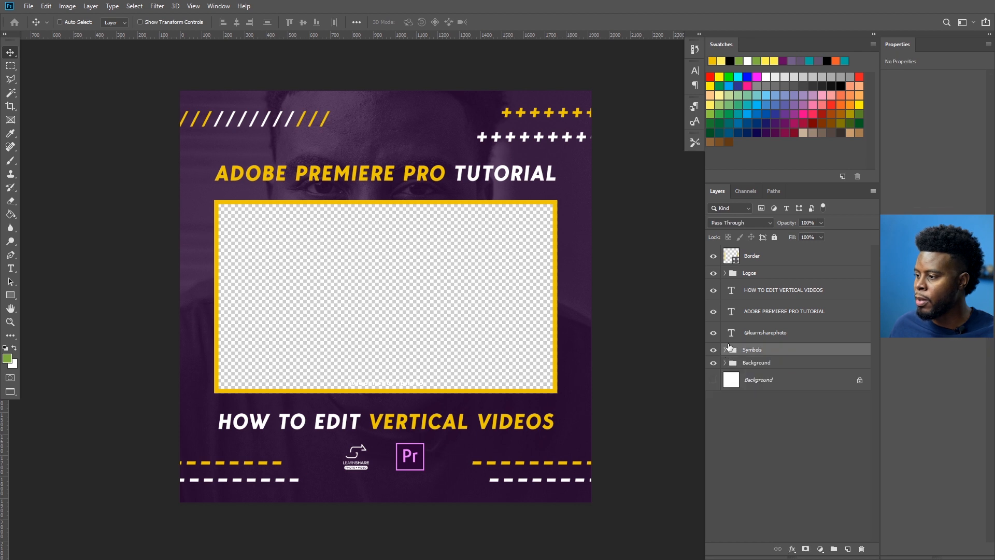
Center the Logos group horizontally on the canvas and move it down level with the dash rows
{"action": "left_click", "coordinate": [767, 275]}
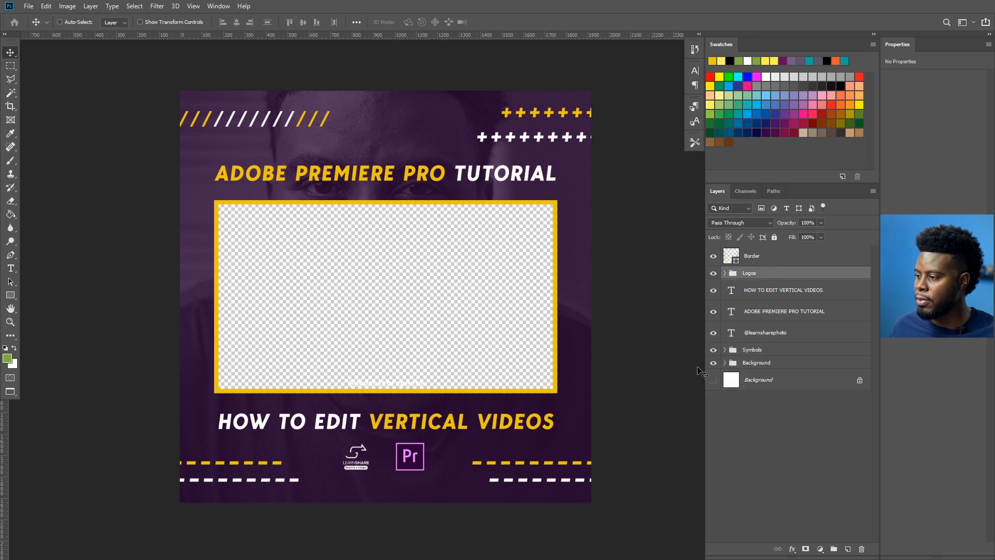
{"action": "left_click", "coordinate": [774, 382], "text": "ctrl"}
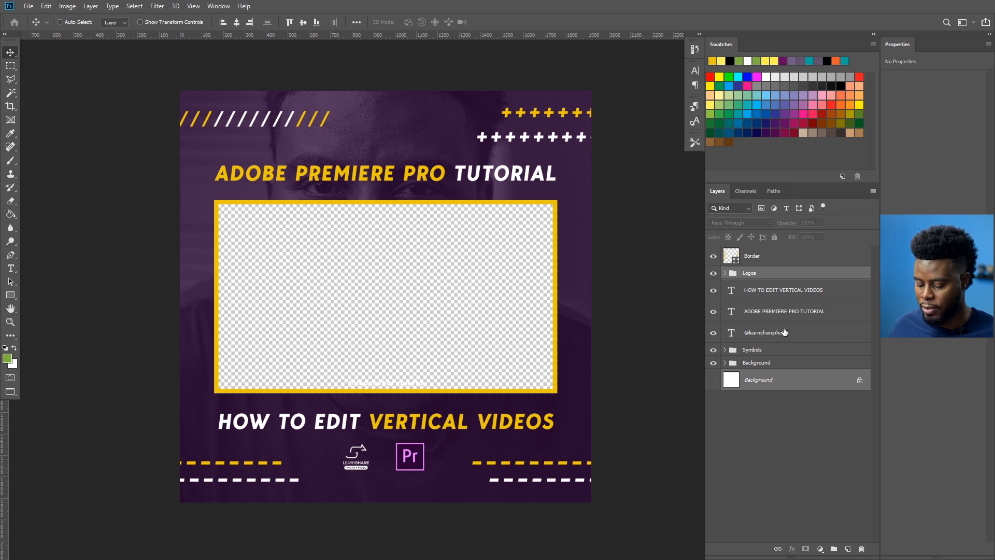
{"action": "left_click", "coordinate": [236, 23]}
{"action": "left_click", "coordinate": [304, 23]}
{"action": "key", "text": "ctrl+z"}
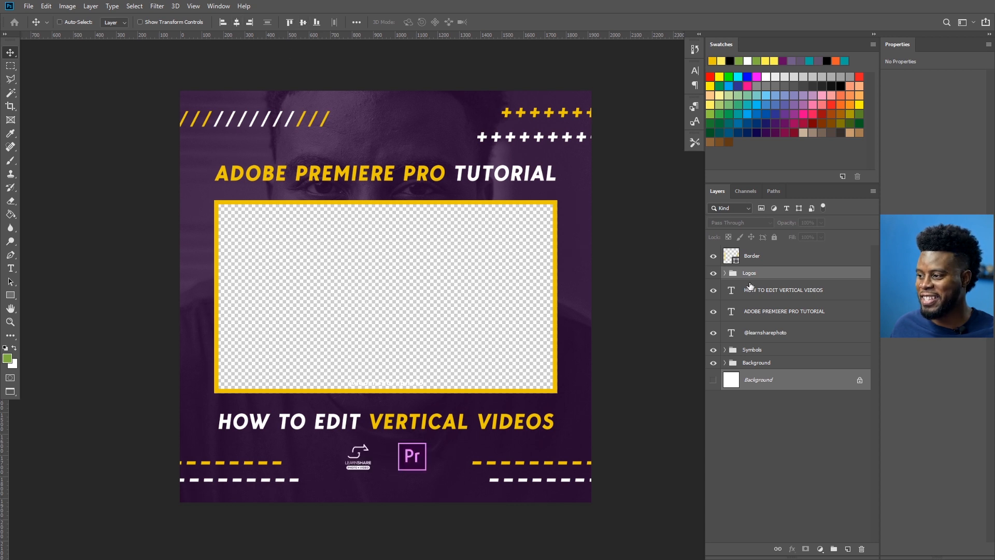
{"action": "left_click", "coordinate": [769, 280]}
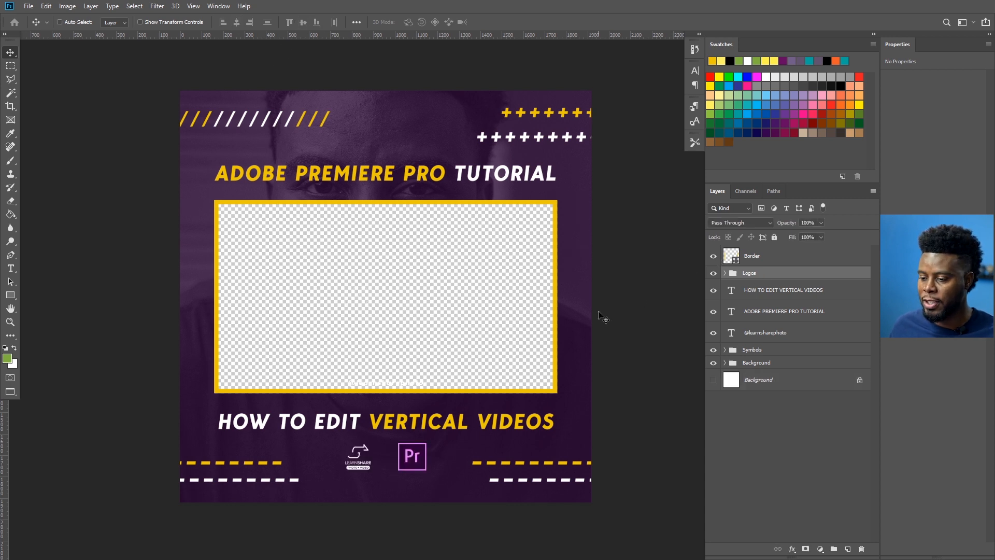
{"action": "left_click_drag", "start_coordinate": [426, 439], "coordinate": [427, 451]}
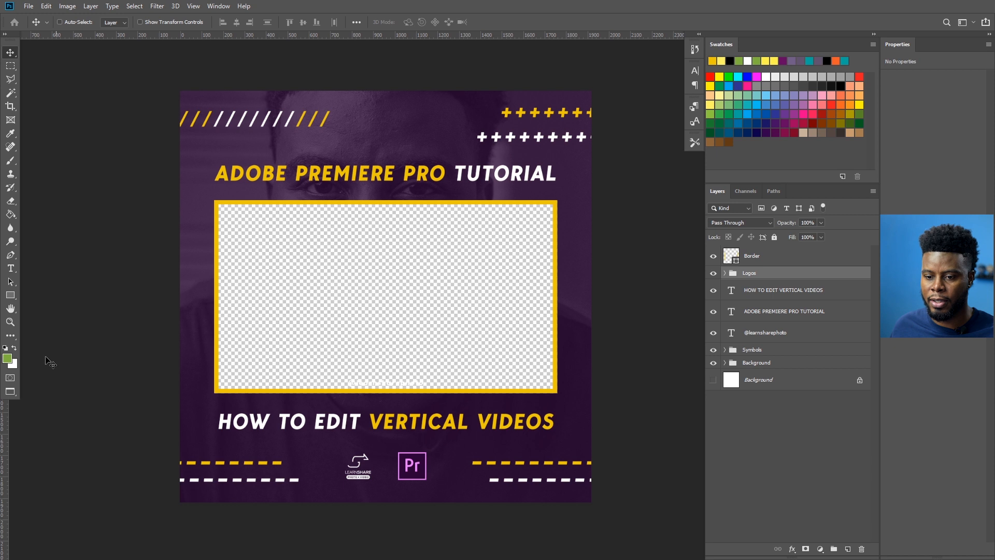
Place guides about 100 px inside all four canvas edges to check the margins, and hide them
{"action": "left_click_drag", "start_coordinate": [5, 422], "coordinate": [202, 395]}
{"action": "left_click_drag", "start_coordinate": [4, 414], "coordinate": [571, 404]}
{"action": "left_click_drag", "start_coordinate": [413, 35], "coordinate": [412, 112]}
{"action": "left_click_drag", "start_coordinate": [386, 35], "coordinate": [381, 481]}
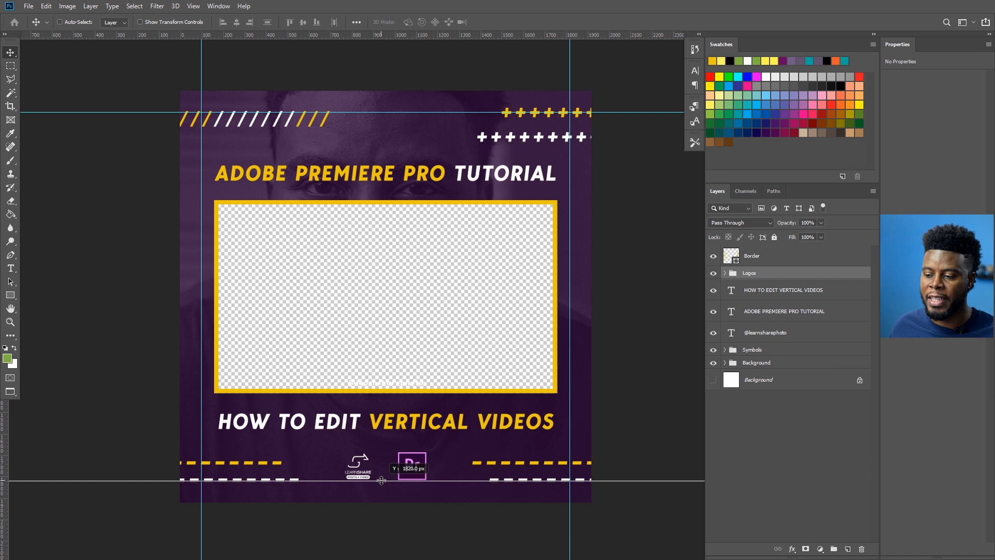
{"action": "left_click_drag", "start_coordinate": [382, 480], "coordinate": [378, 501]}
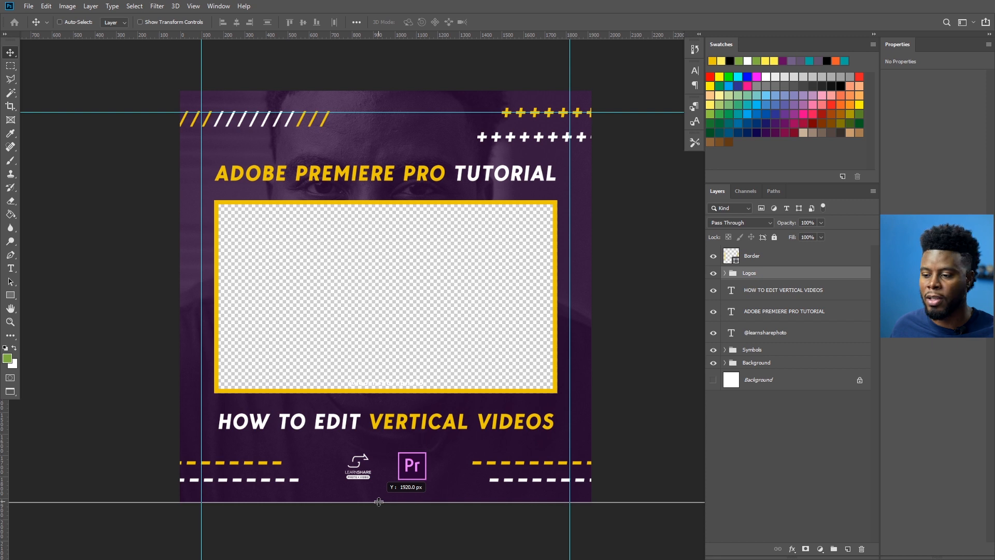
{"action": "left_click_drag", "start_coordinate": [379, 502], "coordinate": [382, 482]}
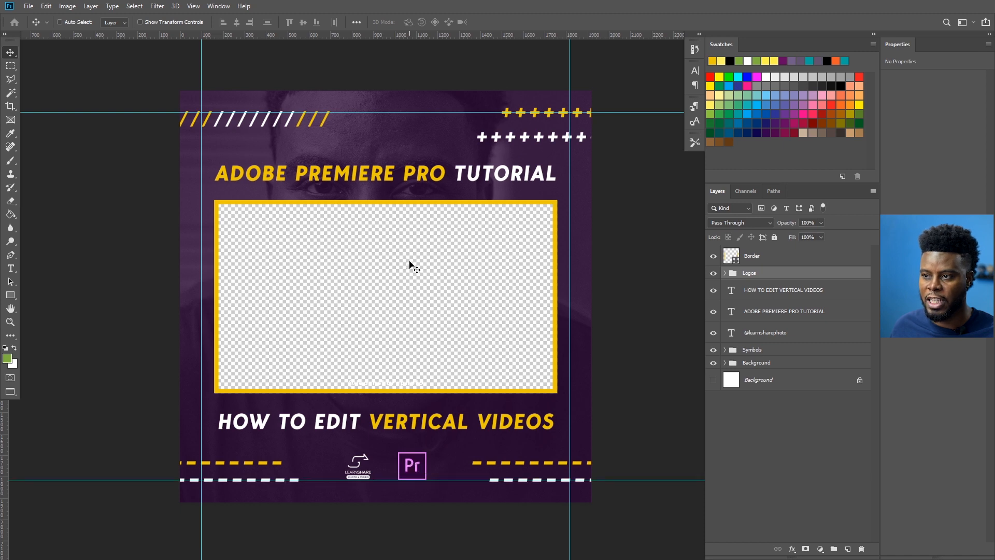
{"action": "scroll", "coordinate": [473, 229], "scroll_direction": "up", "scroll_amount": 1}
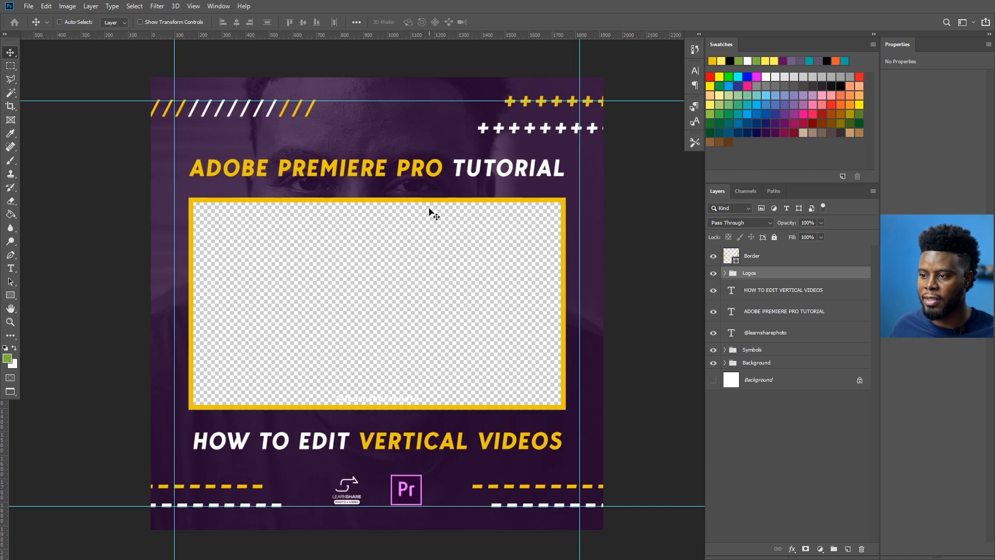
{"action": "scroll", "coordinate": [429, 209], "scroll_direction": "down", "scroll_amount": 1}
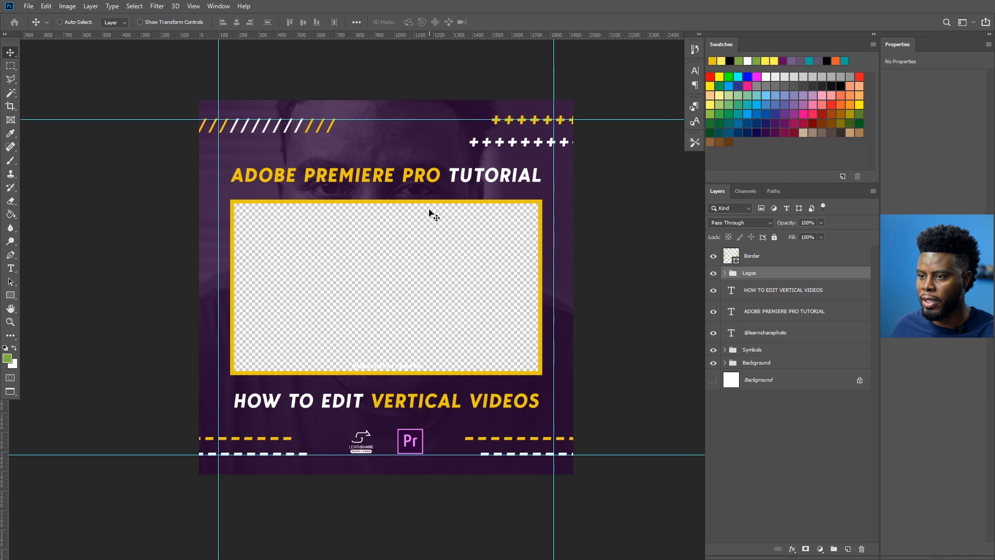
{"action": "scroll", "coordinate": [429, 209], "scroll_direction": "up", "scroll_amount": 1}
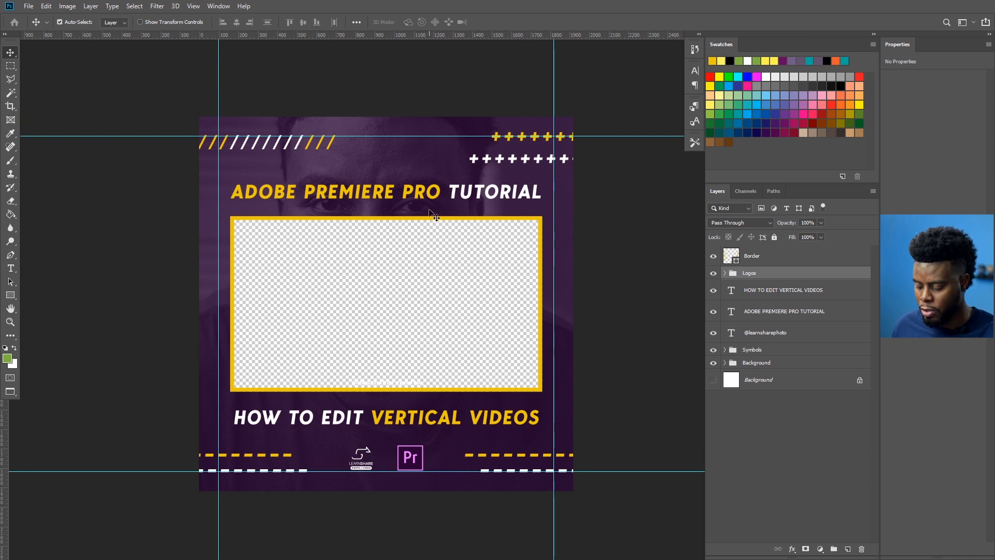
{"action": "key", "text": "ctrl+semicolon"}
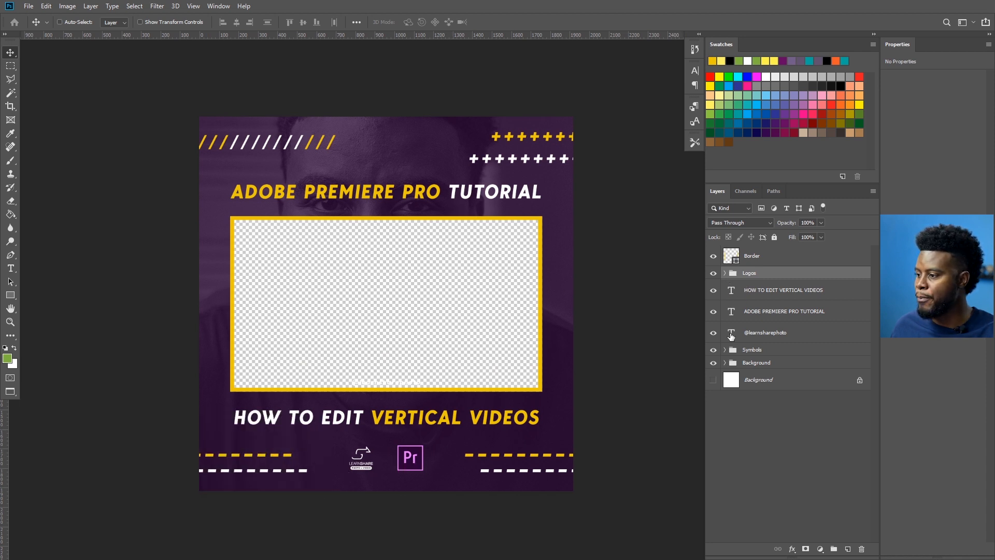
Expand the Logos group and move the Learn Share logo 40 px to the left
{"action": "left_click", "coordinate": [724, 273]}
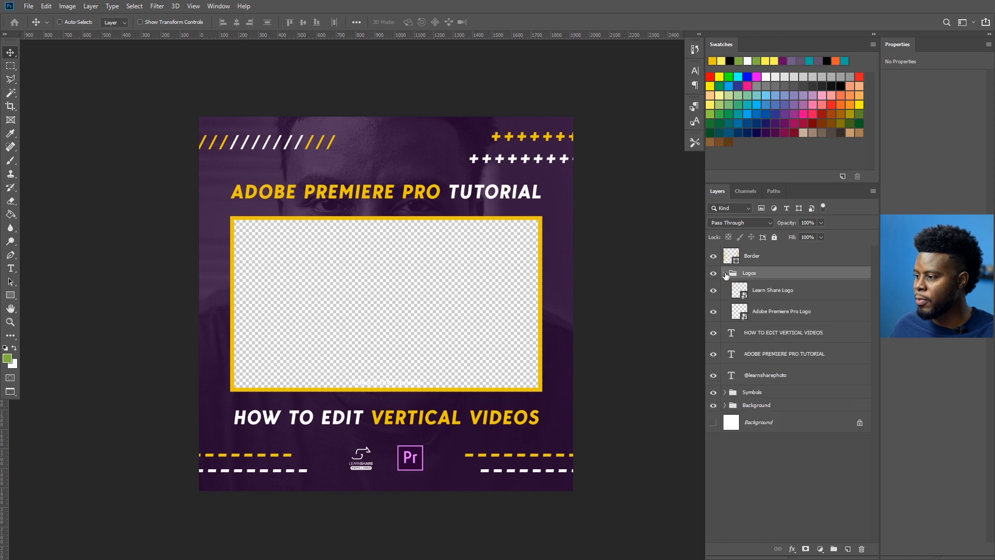
{"action": "left_click", "coordinate": [778, 293]}
{"action": "left_click", "coordinate": [713, 290]}
{"action": "left_click", "coordinate": [713, 291]}
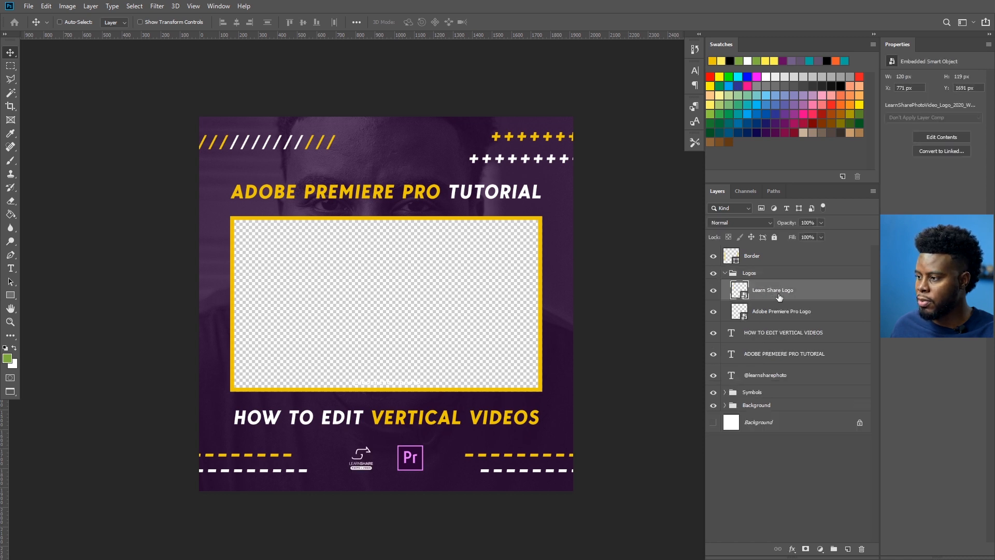
{"action": "key", "text": "shift+Left"}
{"action": "key", "text": "shift+Left"}
{"action": "key", "text": "shift+Left"}
{"action": "key", "text": "shift+Left"}
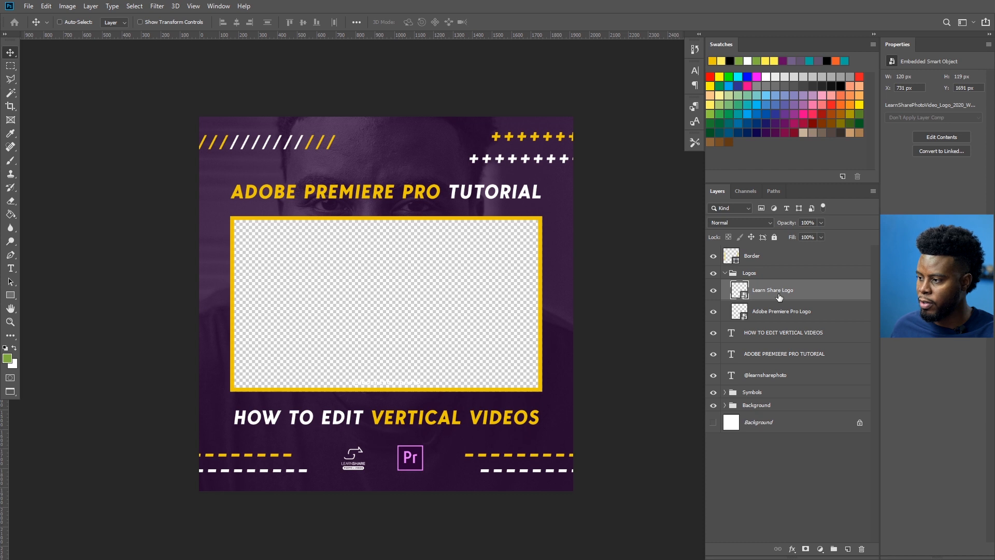
Move the Adobe Premiere Pro logo 40 px to the right
{"action": "left_click", "coordinate": [786, 313]}
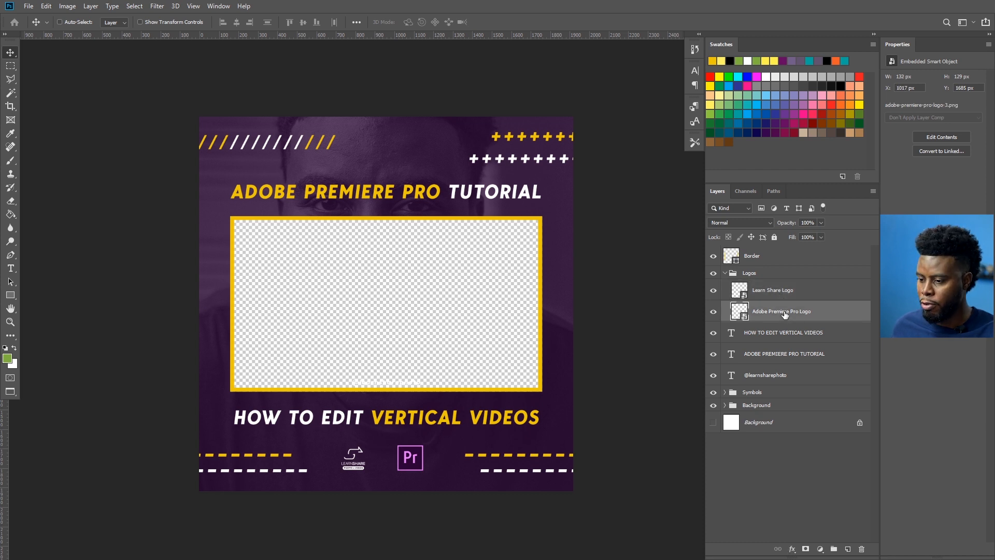
{"action": "key", "text": "shift+Right"}
{"action": "key", "text": "shift+Right"}
{"action": "key", "text": "shift+Right"}
{"action": "key", "text": "shift+Right"}
Examine the overall balance of the square layout, including the spacing of the logos, titles and symbols
{"action": "scroll", "coordinate": [469, 229], "scroll_direction": "down", "scroll_amount": 1}
{"action": "scroll", "coordinate": [468, 229], "scroll_direction": "up", "scroll_amount": 2}
{"action": "scroll", "coordinate": [469, 228], "scroll_direction": "down", "scroll_amount": 1}
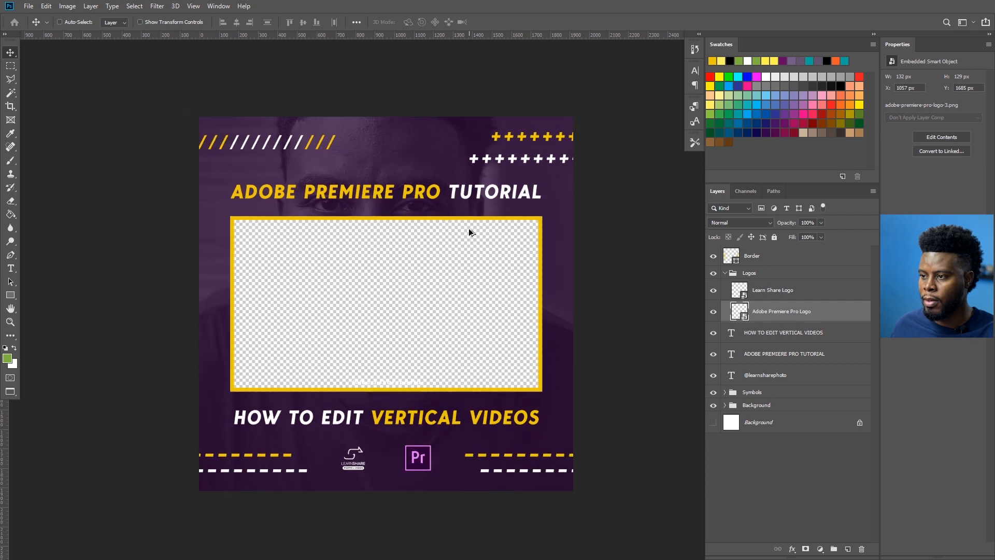
{"action": "scroll", "coordinate": [469, 229], "scroll_direction": "up", "scroll_amount": 1}
{"action": "scroll", "coordinate": [468, 229], "scroll_direction": "down", "scroll_amount": 1}
{"action": "scroll", "coordinate": [469, 230], "scroll_direction": "up", "scroll_amount": 1}
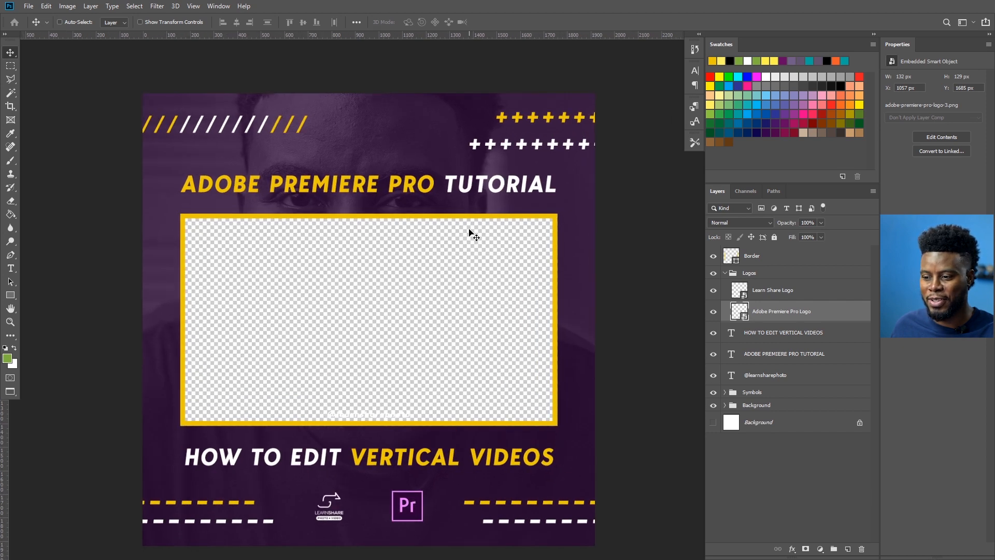
{"action": "scroll", "coordinate": [469, 232], "scroll_direction": "down", "scroll_amount": 1}
{"action": "scroll", "coordinate": [469, 234], "scroll_direction": "down", "scroll_amount": 1}
{"action": "scroll", "coordinate": [469, 233], "scroll_direction": "up", "scroll_amount": 1}
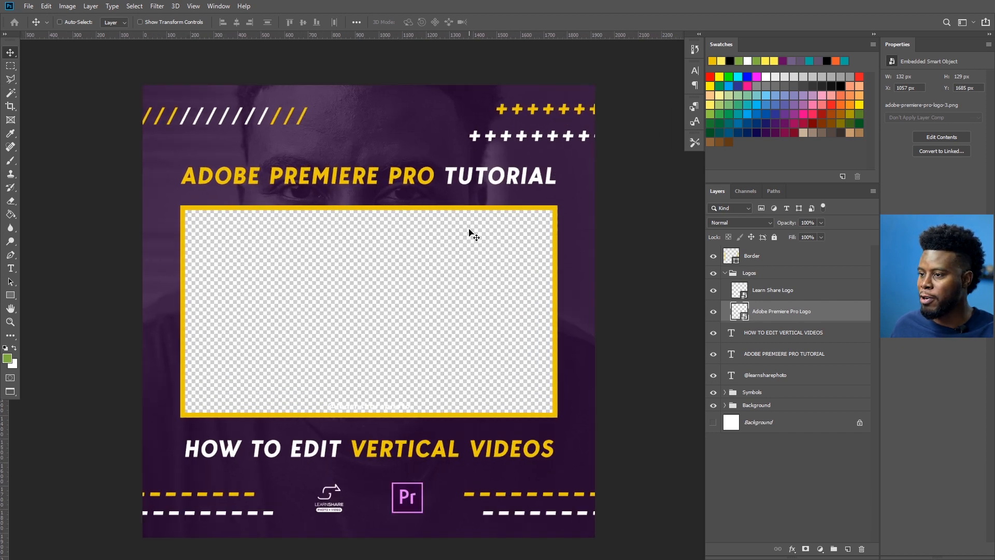
{"action": "scroll", "coordinate": [472, 234], "scroll_direction": "down", "scroll_amount": 1}
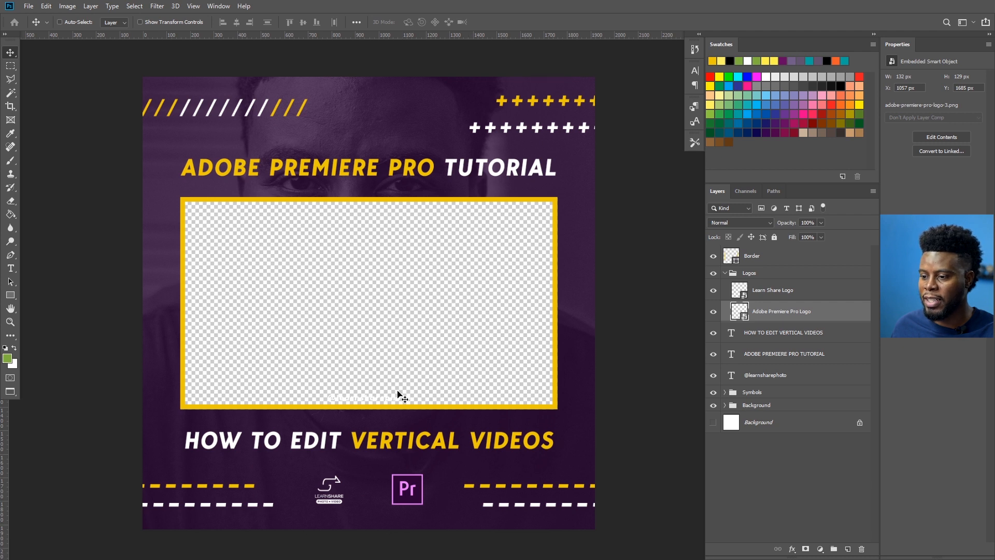
{"action": "key", "text": "t"}
{"action": "double_click", "coordinate": [736, 382]}
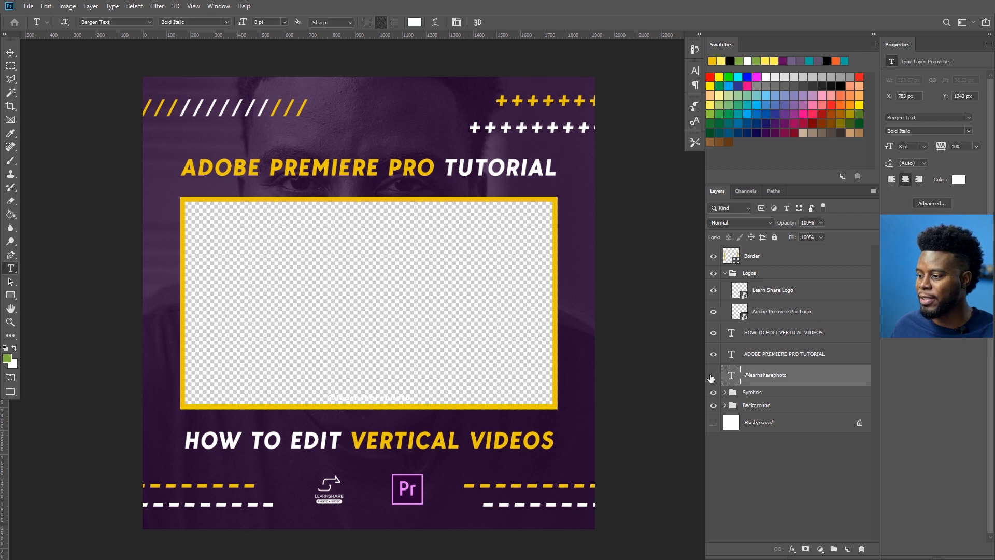
{"action": "left_click", "coordinate": [414, 22]}
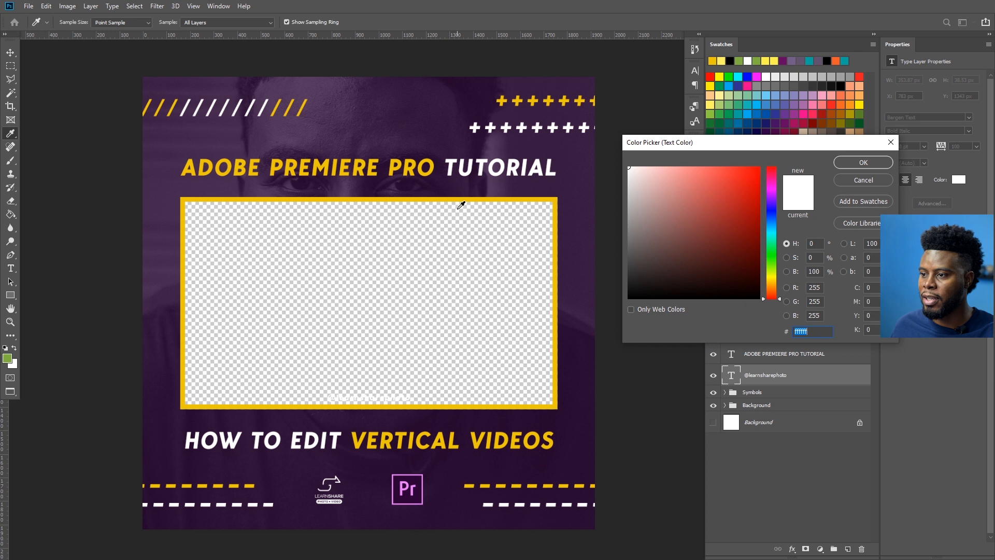
{"action": "left_click", "coordinate": [859, 180]}
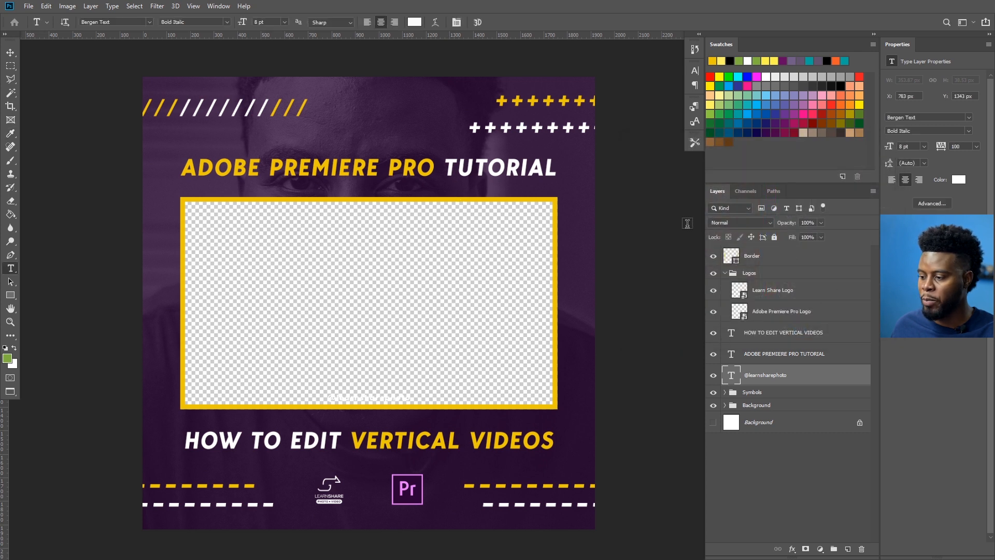